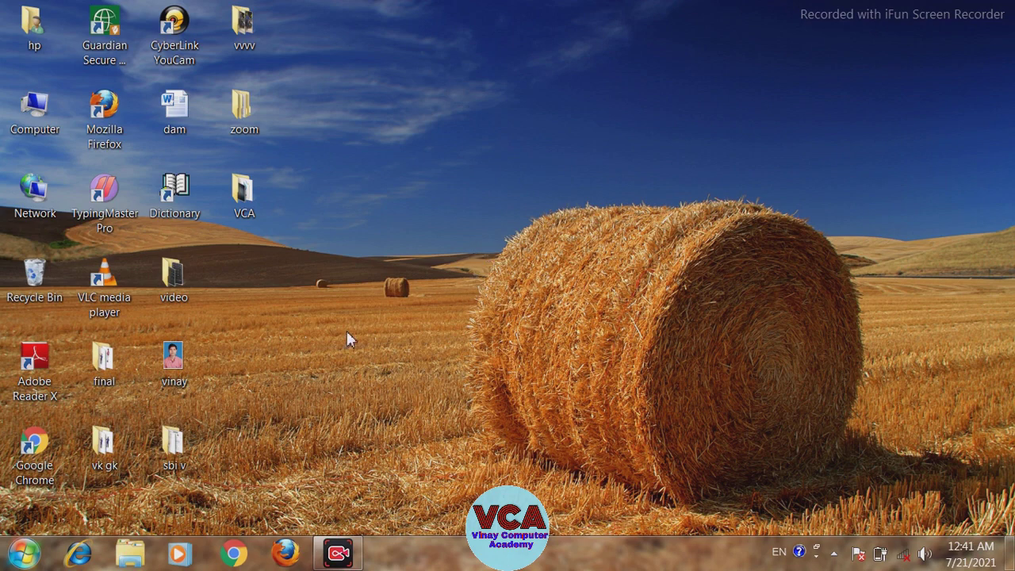
# Launch Microsoft Word 2010 from the Start menu and close the Office activation notice
pyautogui.click(25, 556)
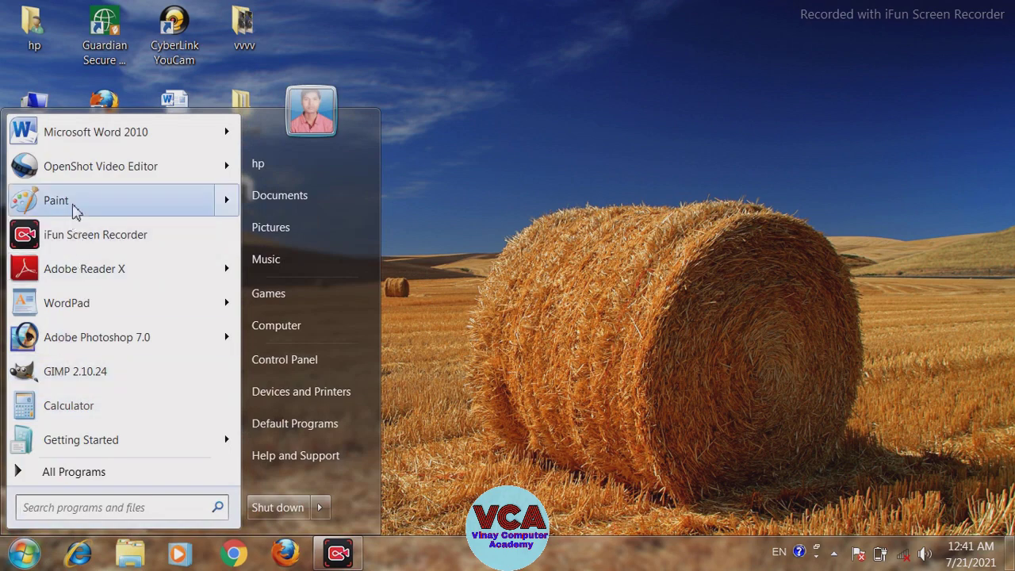
pyautogui.moveTo(63, 137)
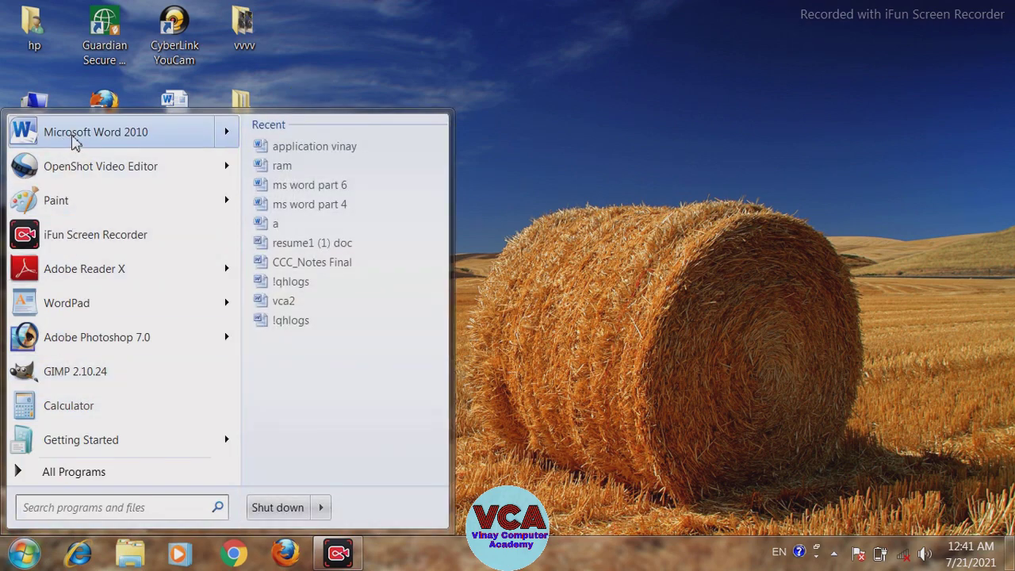
pyautogui.click(73, 136)
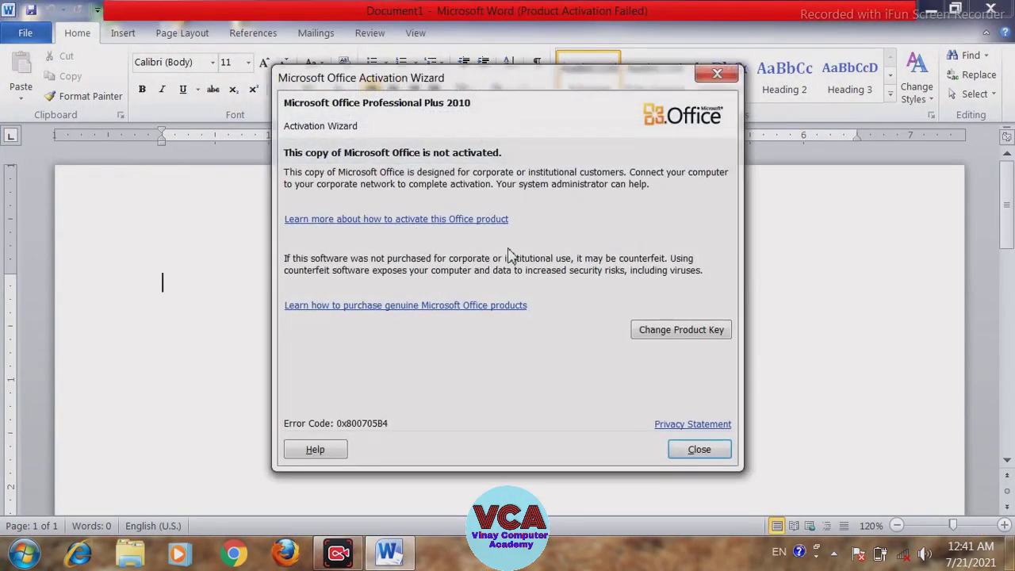
pyautogui.click(725, 74)
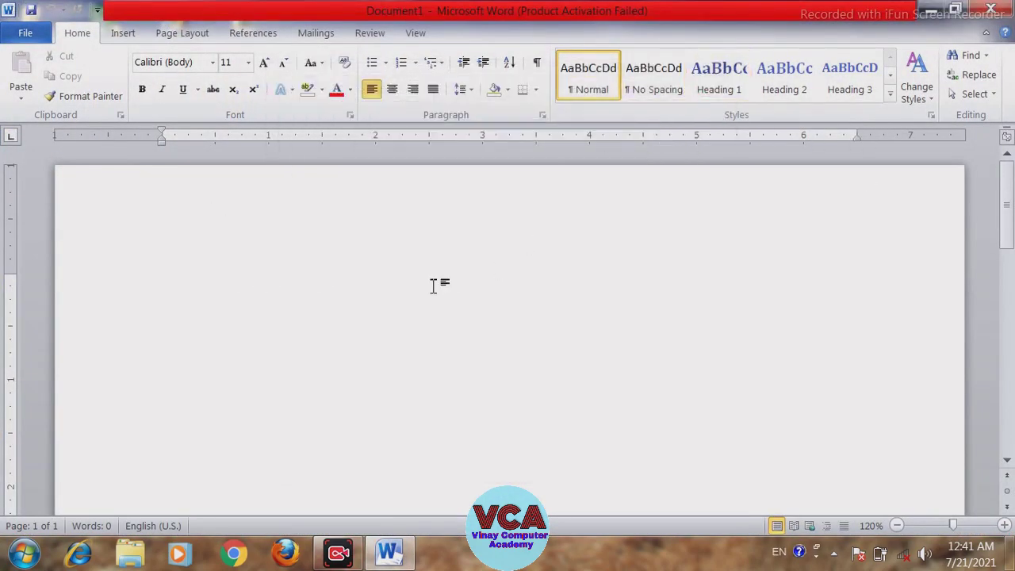
# Open the Insert ribbon and start Chart to view the Insert Chart option
pyautogui.click(123, 33)
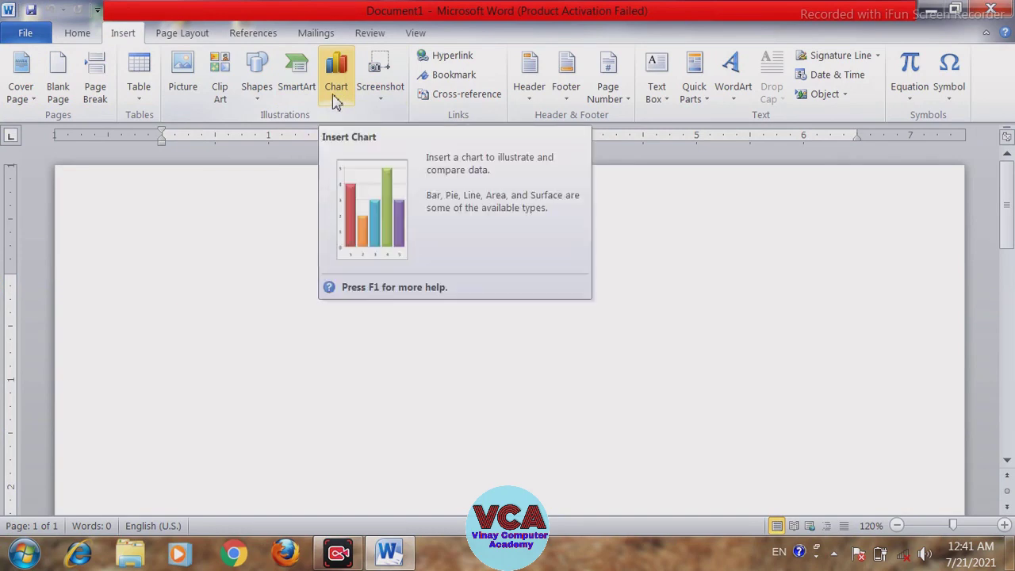
pyautogui.click(334, 100)
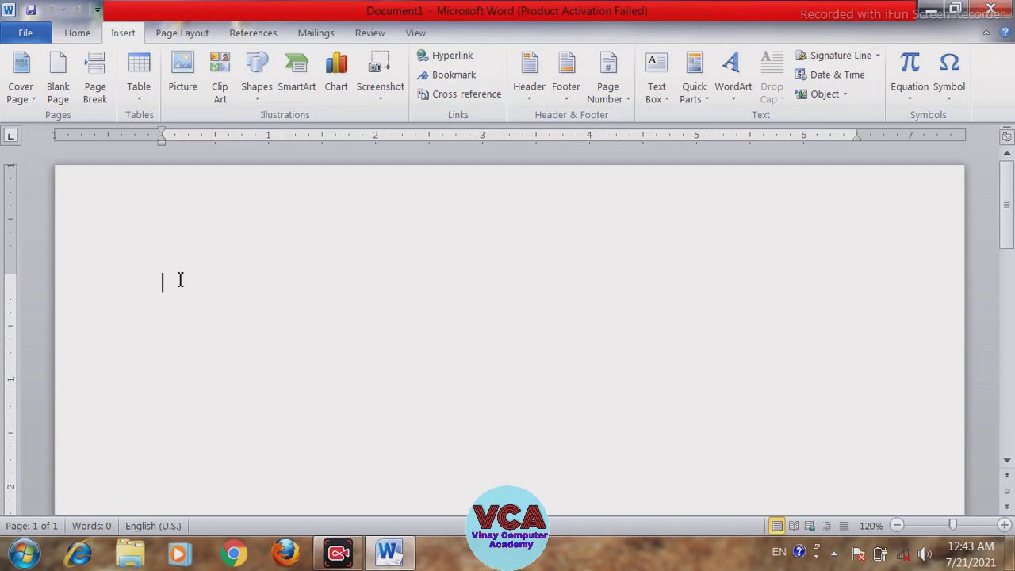
pyautogui.rightClick(180, 280)
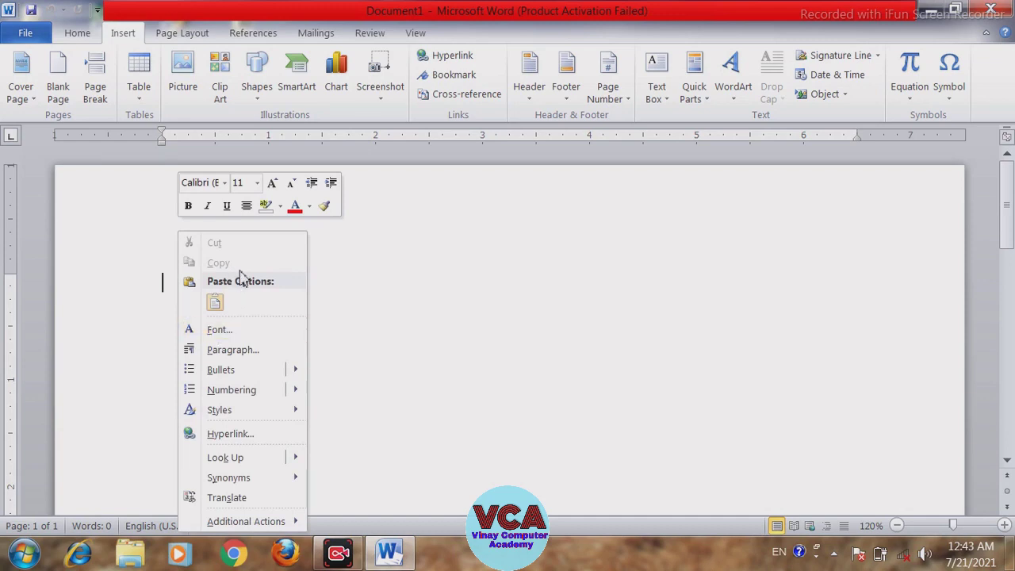
pyautogui.click(342, 276)
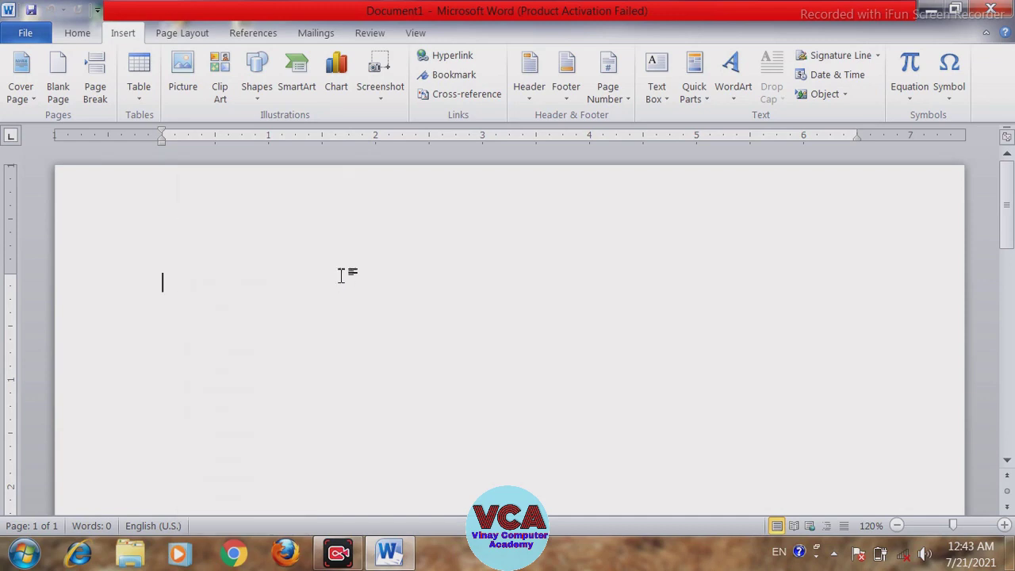
pyautogui.hotkey('ctrl', 'v')
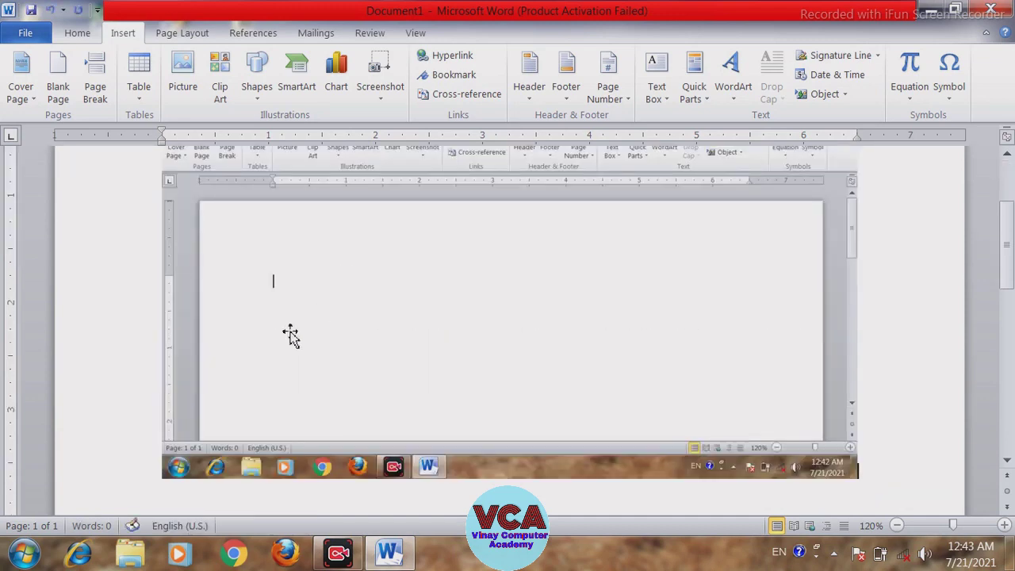
pyautogui.moveTo(1008, 261)
pyautogui.mouseDown()
pyautogui.moveTo(1009, 230)
pyautogui.moveTo(1011, 264)
pyautogui.mouseUp()
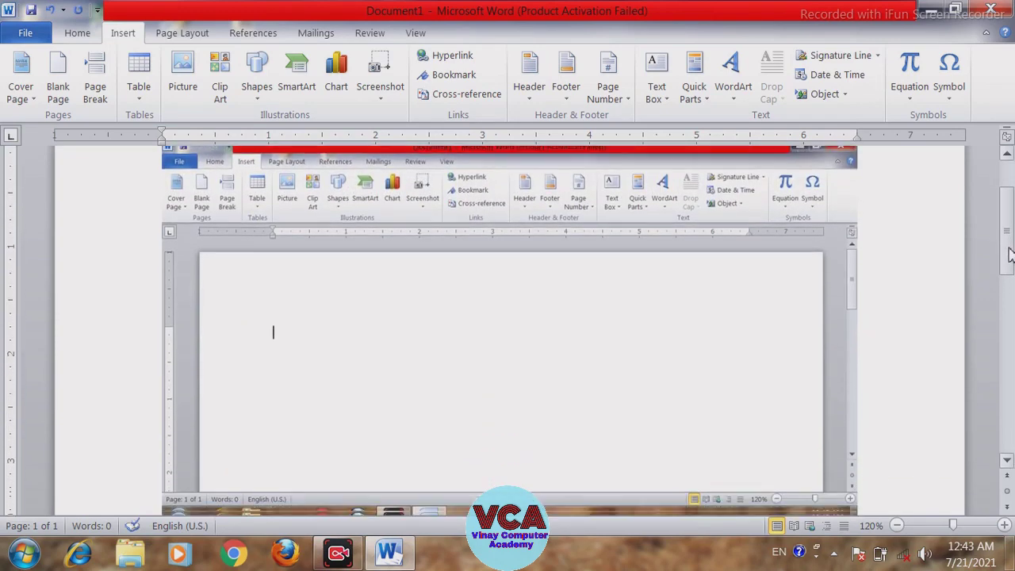
pyautogui.click(779, 296)
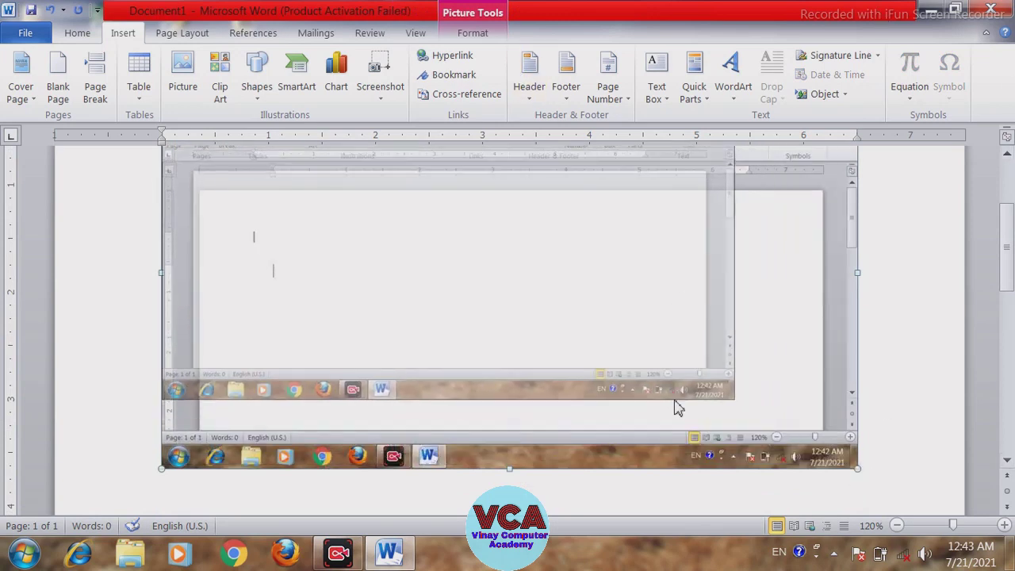
pyautogui.moveTo(857, 469); pyautogui.dragTo(735, 399)
pyautogui.scroll(2, 1006, 288)
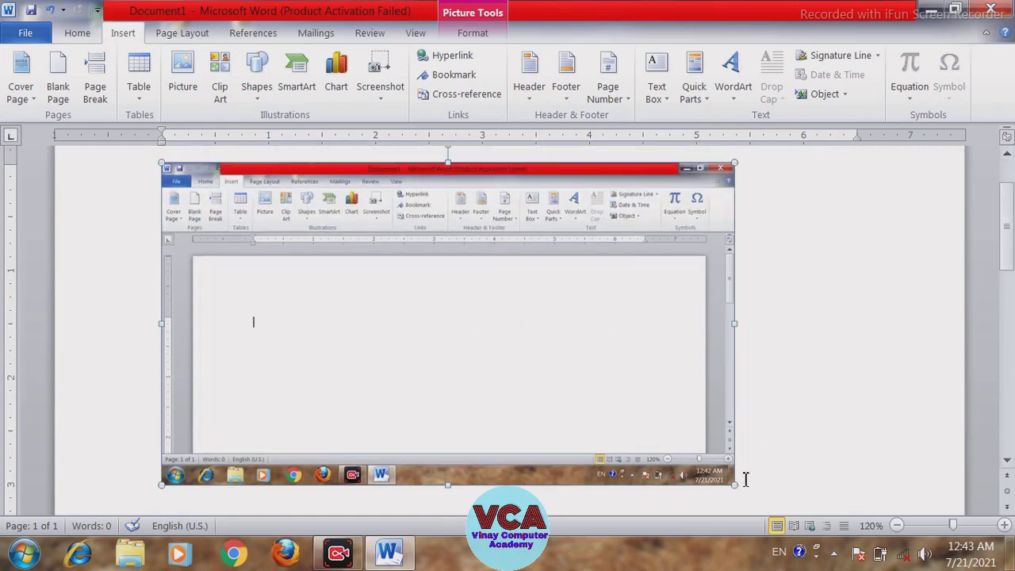
pyautogui.moveTo(736, 490); pyautogui.dragTo(718, 476)
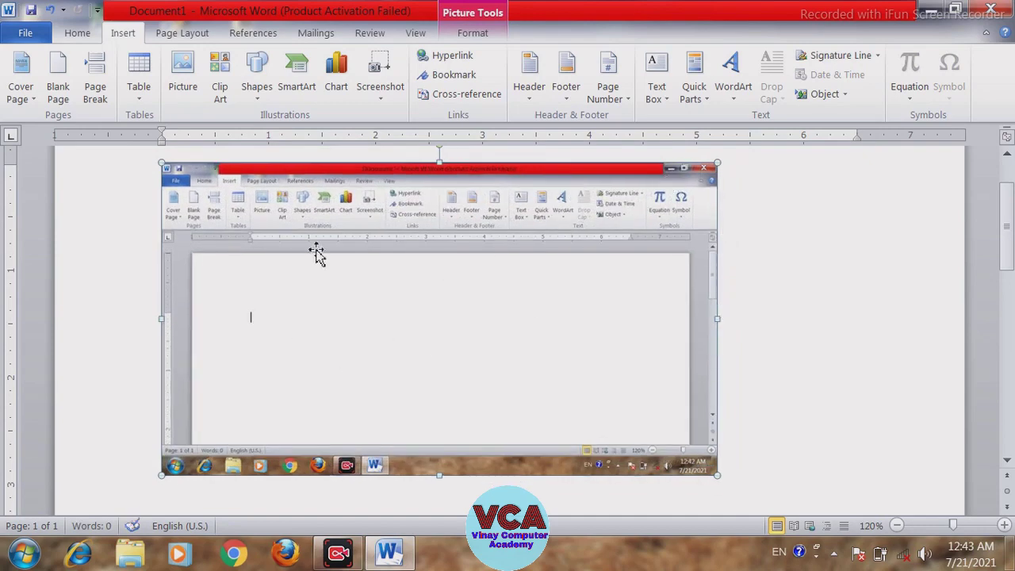
pyautogui.moveTo(718, 476); pyautogui.dragTo(749, 493)
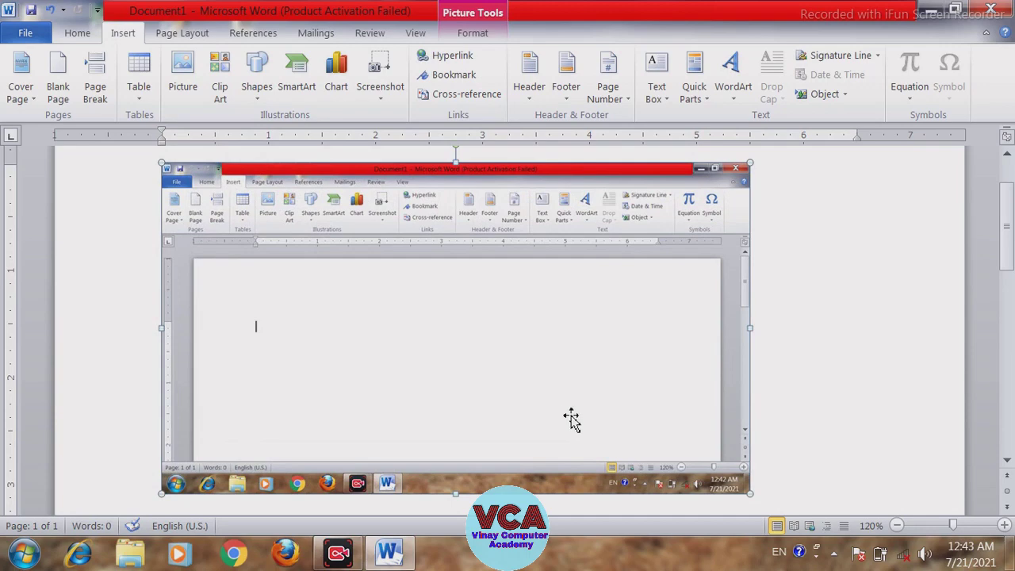
pyautogui.press('Delete')
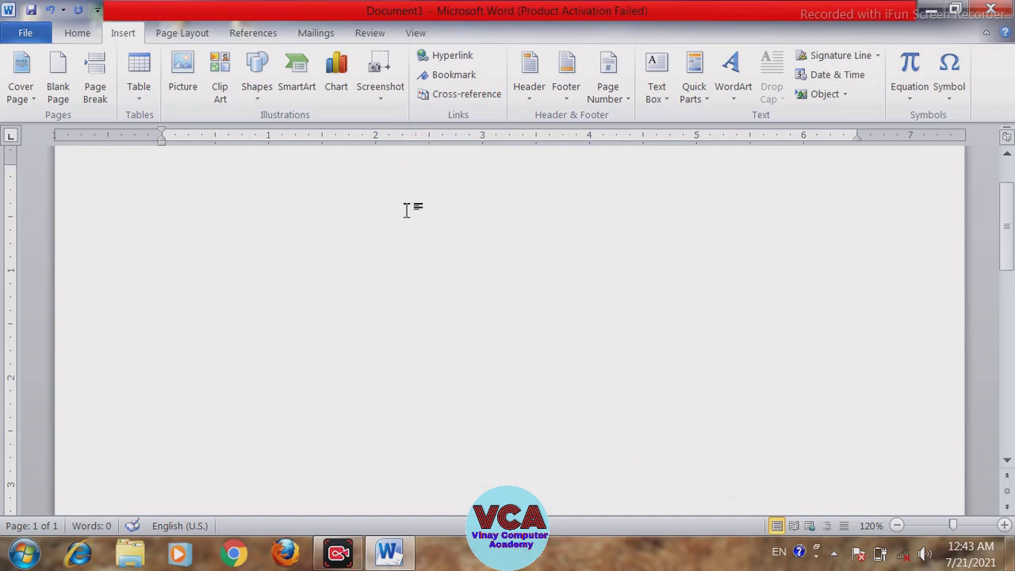
# View the Screenshot options, launch WordPad from the Start menu, and return to Word
pyautogui.click(388, 101)
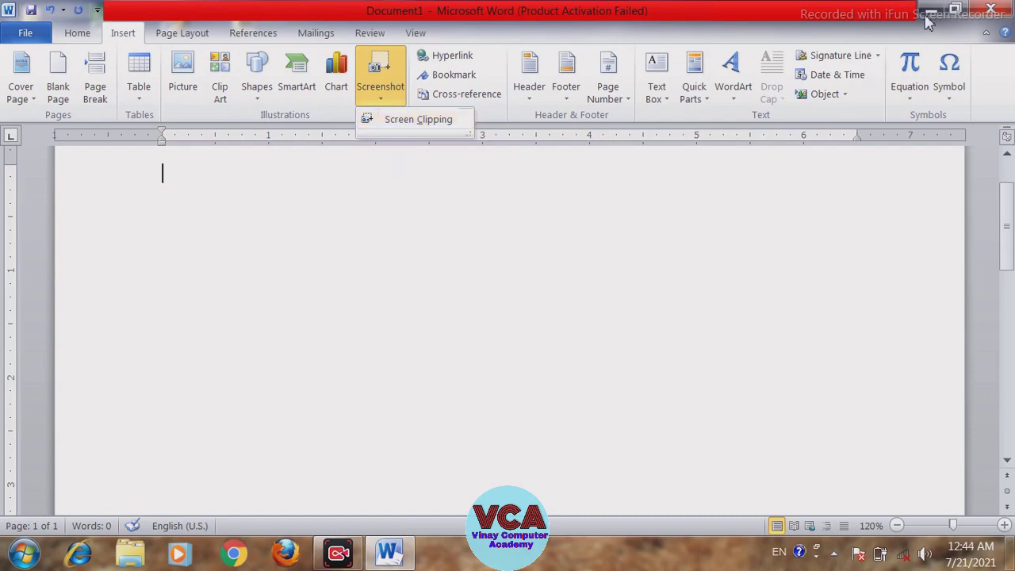
pyautogui.click(931, 18)
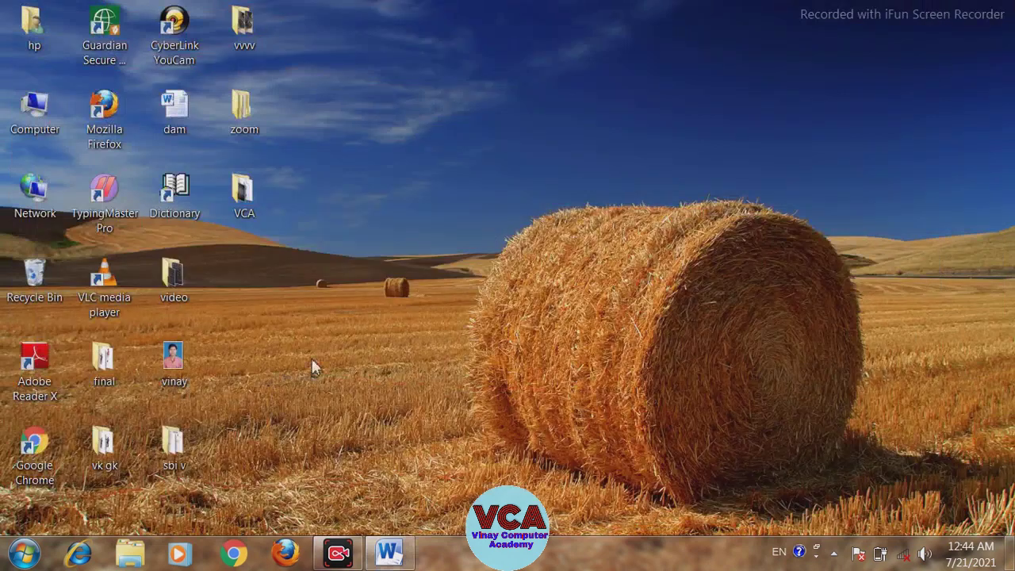
pyautogui.click(22, 559)
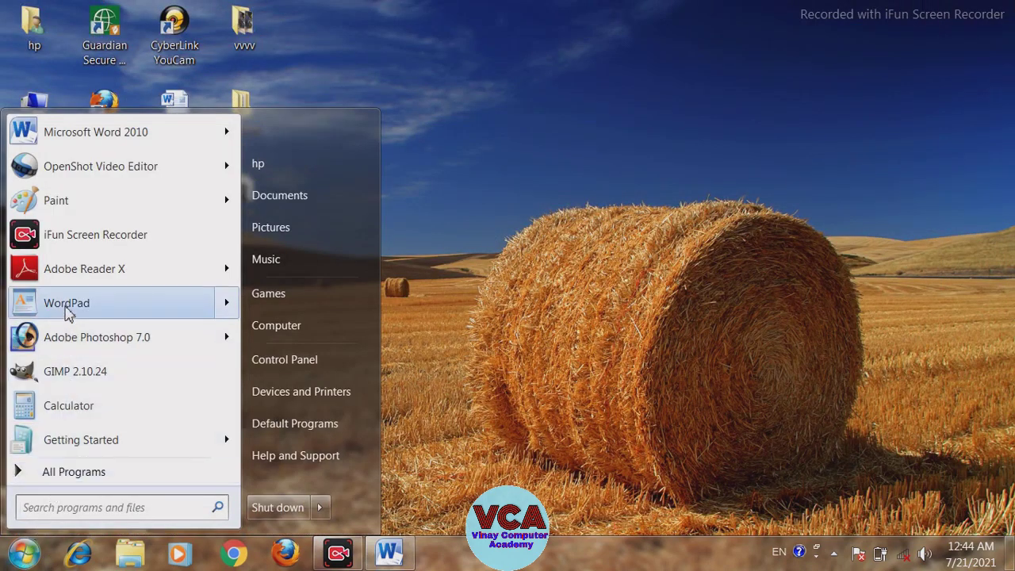
pyautogui.moveTo(67, 312)
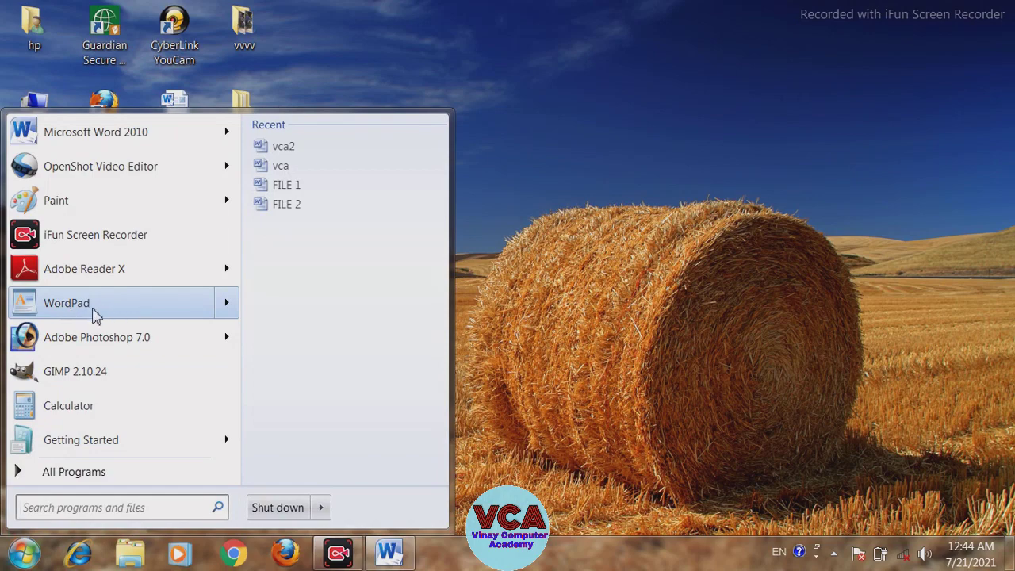
pyautogui.click(94, 315)
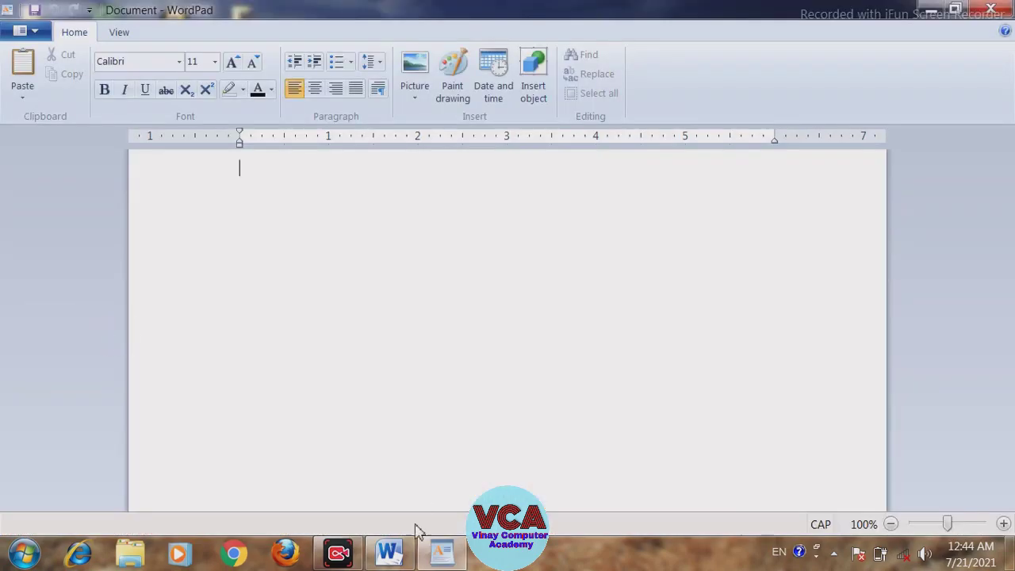
pyautogui.click(391, 553)
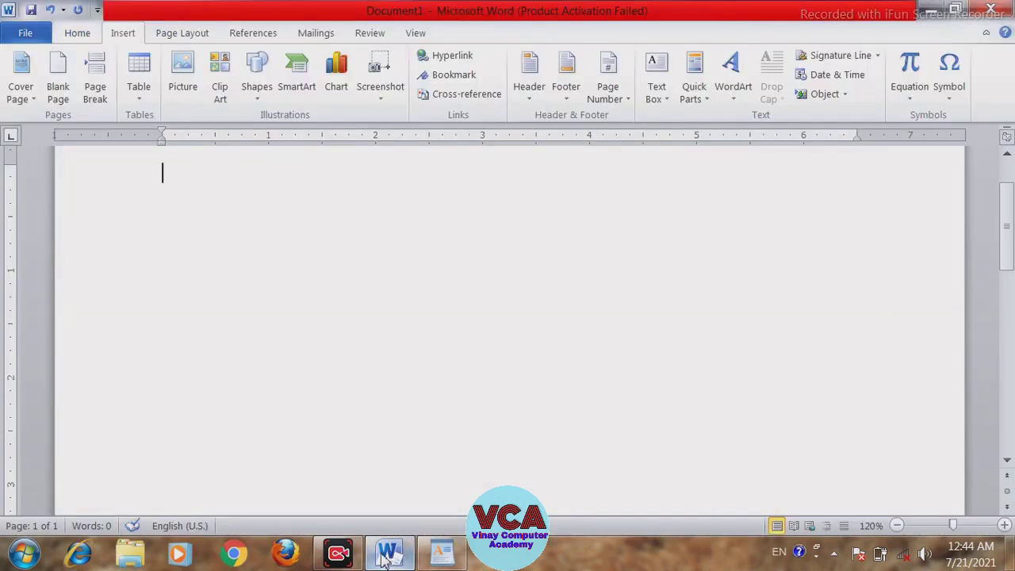
pyautogui.click(382, 98)
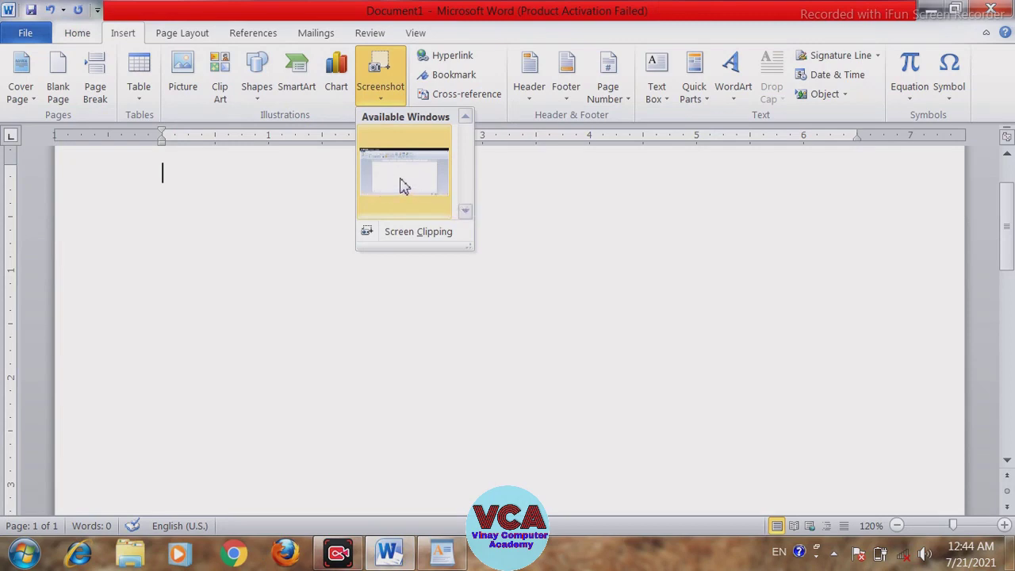
pyautogui.click(401, 185)
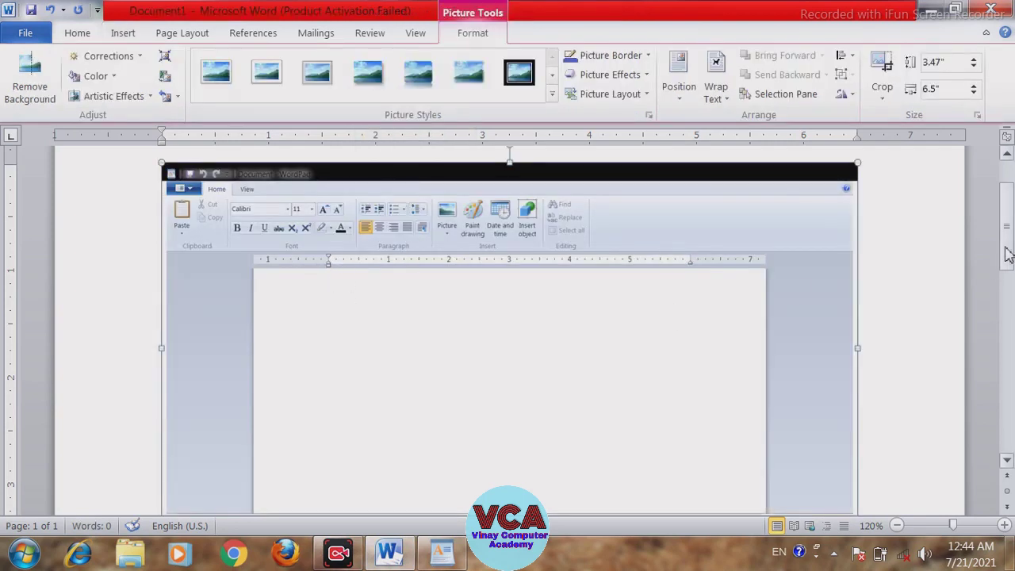
pyautogui.moveTo(1005, 249)
pyautogui.mouseDown()
pyautogui.moveTo(1007, 264)
pyautogui.moveTo(968, 250)
pyautogui.mouseUp()
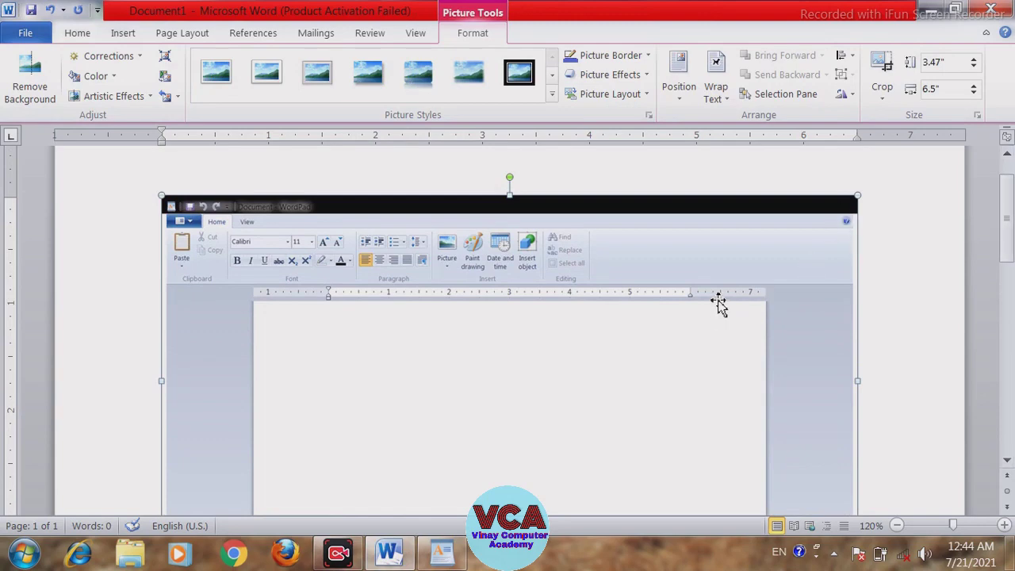
pyautogui.press('Delete')
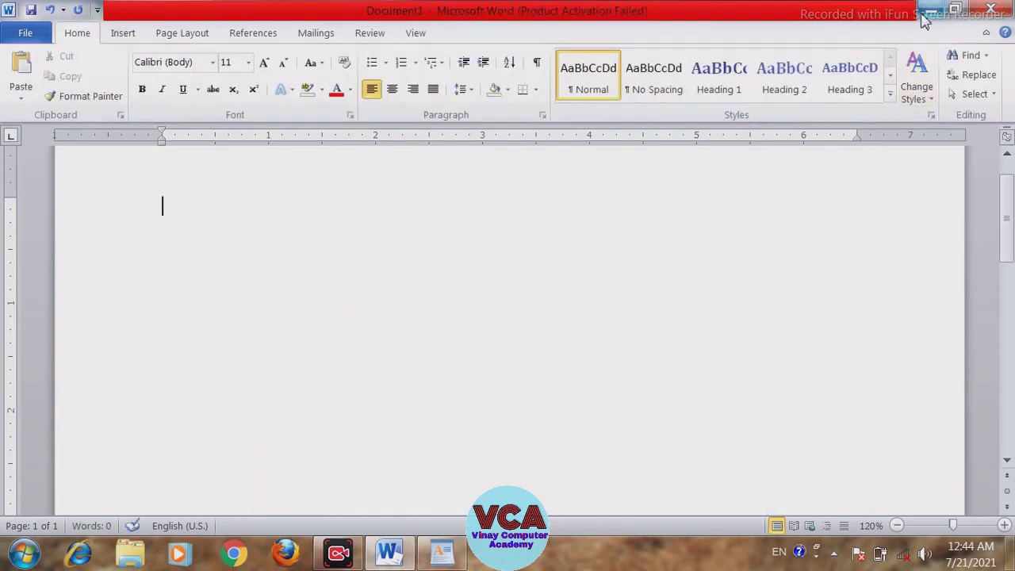
# Restore WordPad to a resized, repositioned window, then bring Word's Document1 forward
pyautogui.click(925, 16)
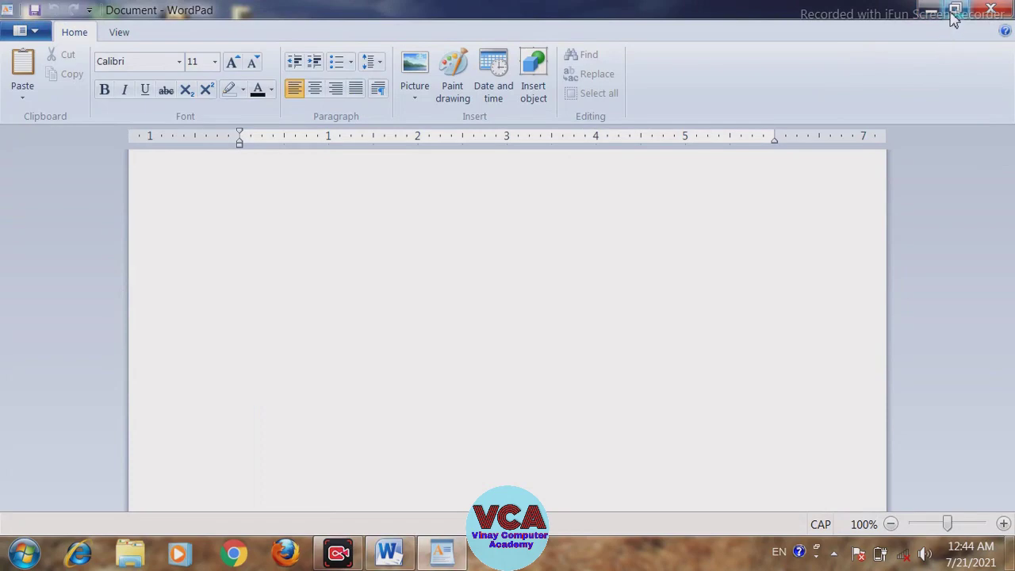
pyautogui.click(955, 10)
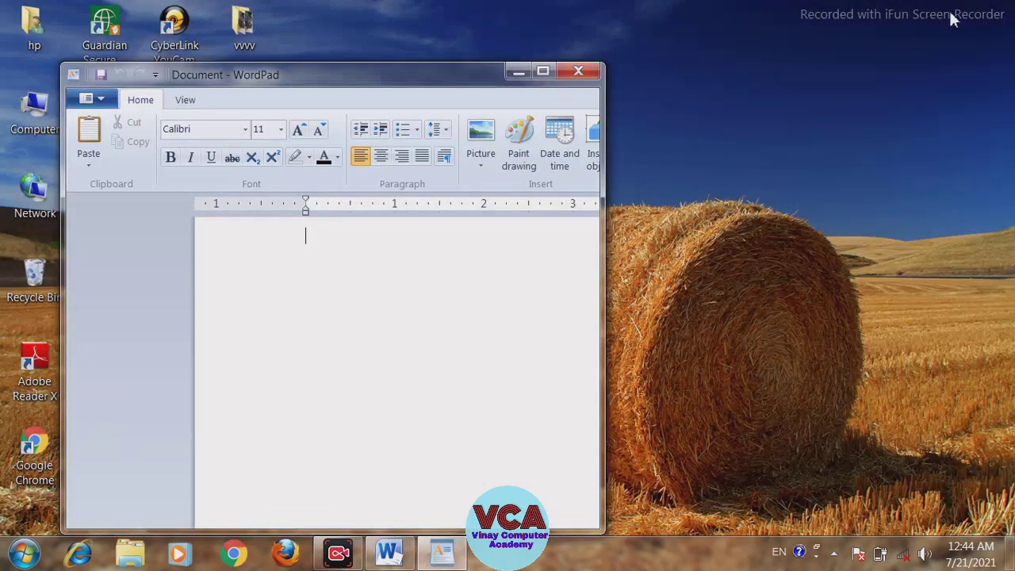
pyautogui.moveTo(452, 79); pyautogui.dragTo(502, 35)
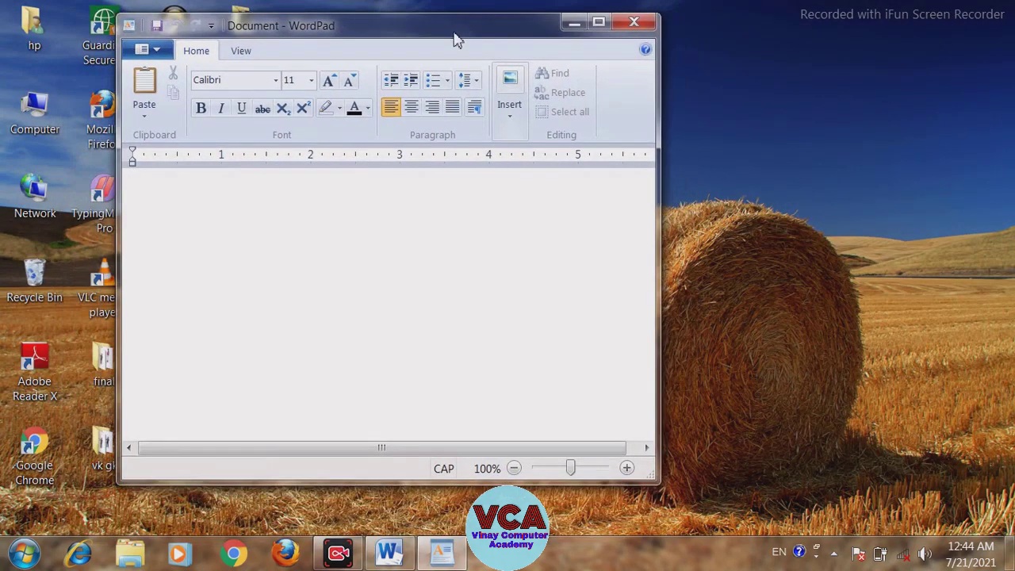
pyautogui.moveTo(652, 366); pyautogui.dragTo(925, 362)
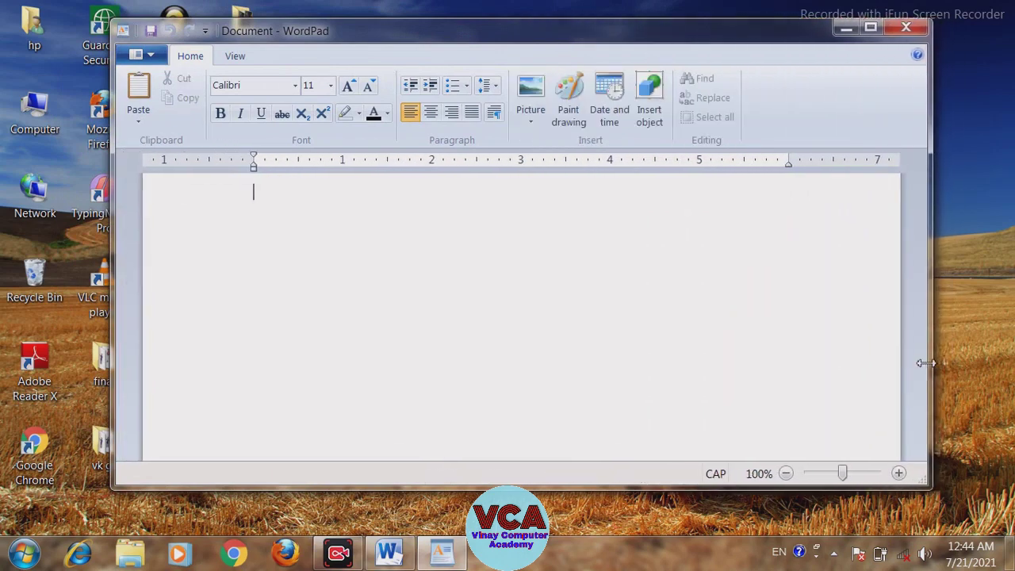
pyautogui.moveTo(869, 490); pyautogui.dragTo(872, 520)
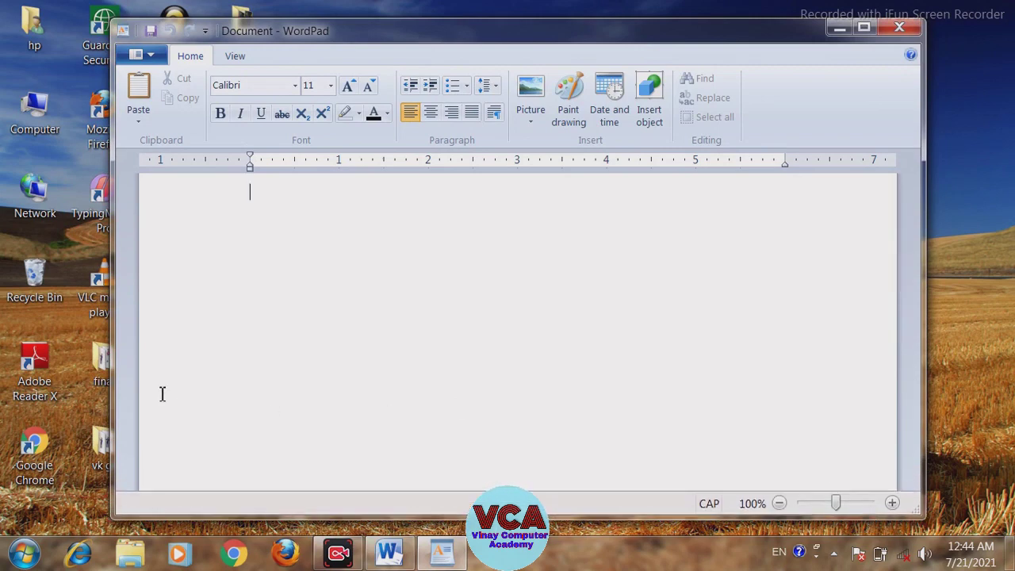
pyautogui.moveTo(111, 325); pyautogui.dragTo(58, 325)
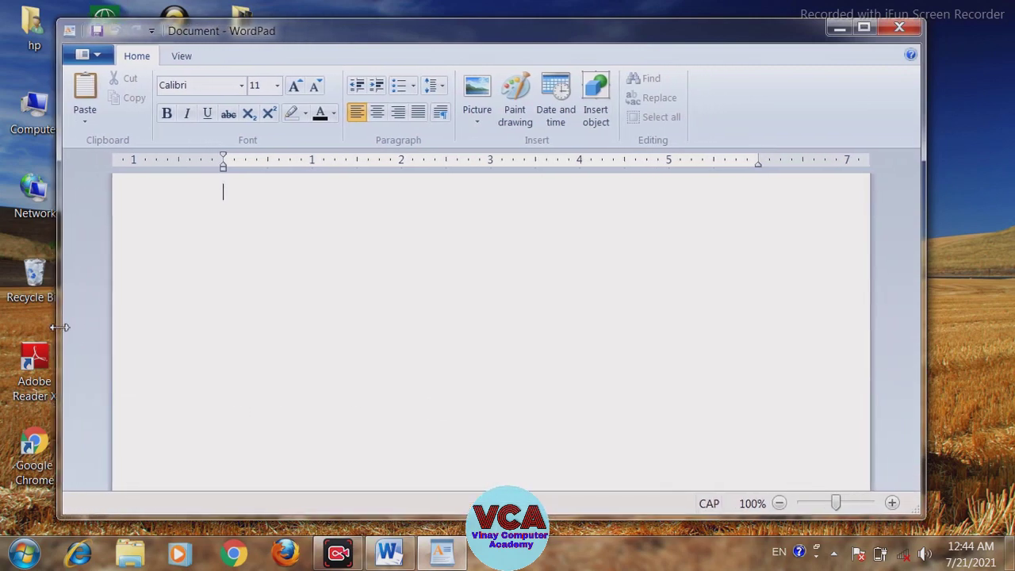
pyautogui.click(389, 553)
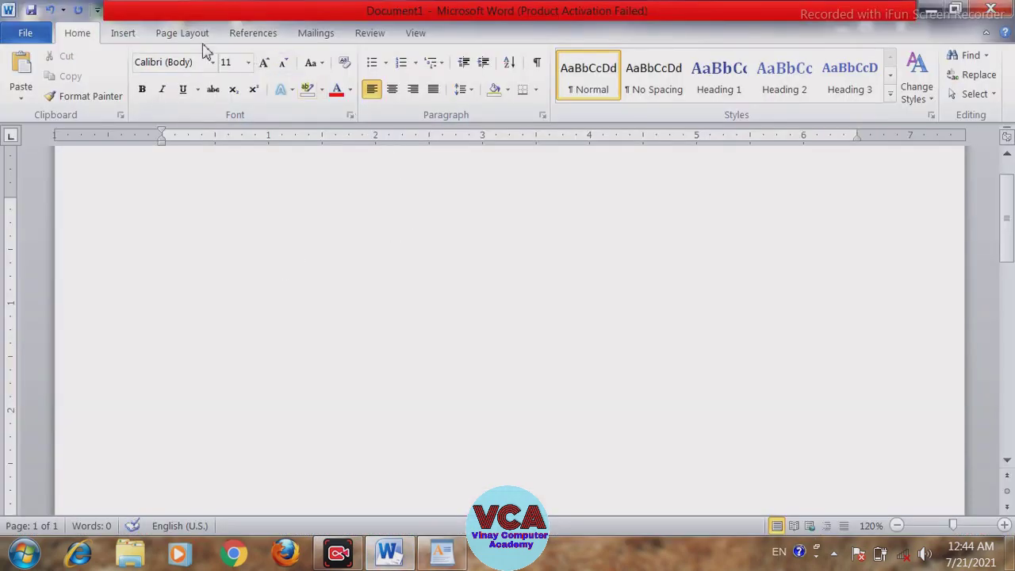
pyautogui.click(138, 37)
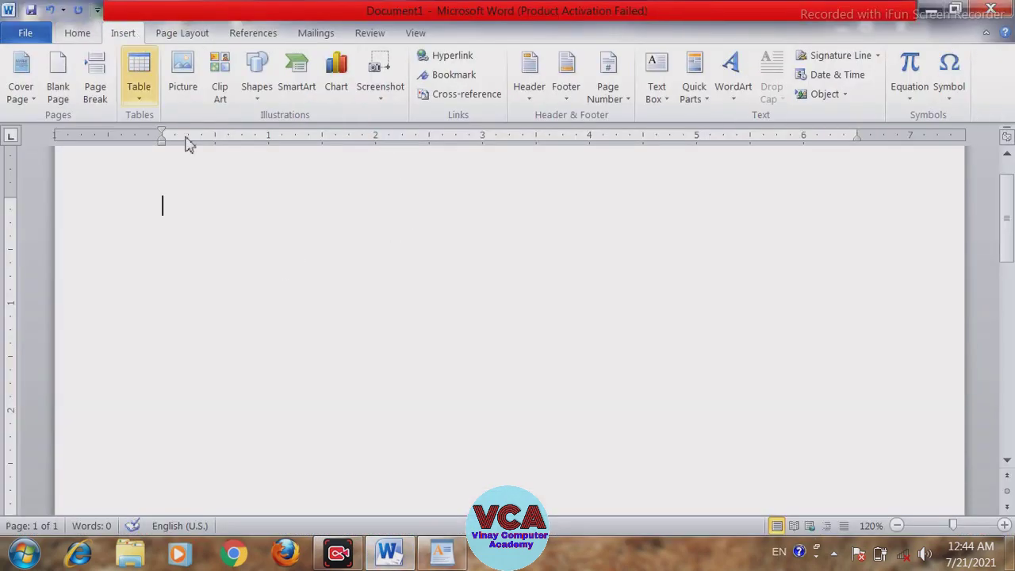
pyautogui.click(380, 101)
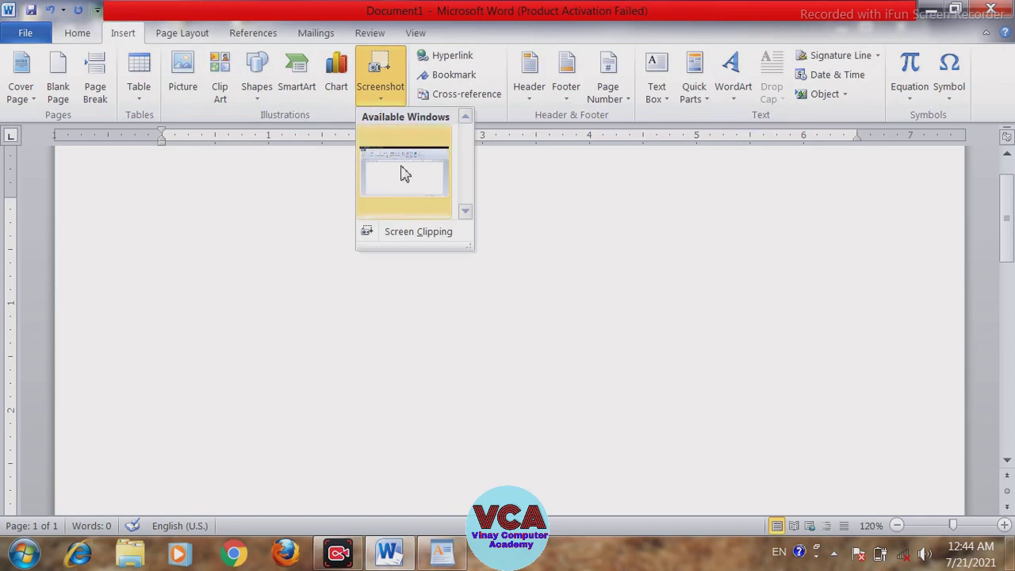
pyautogui.click(408, 184)
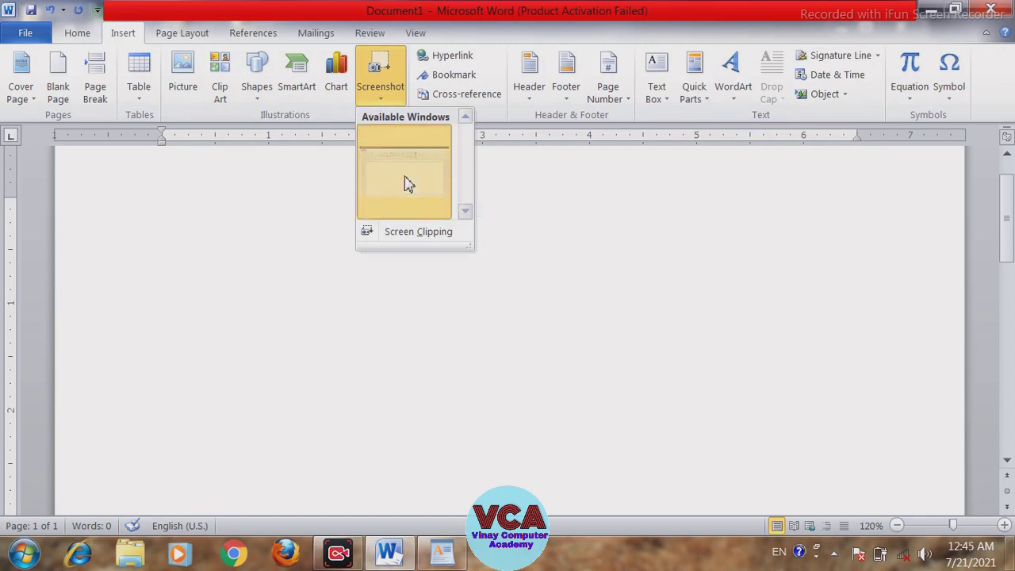
pyautogui.moveTo(1007, 236)
pyautogui.mouseDown()
pyautogui.moveTo(1010, 270)
pyautogui.moveTo(1011, 238)
pyautogui.mouseUp()
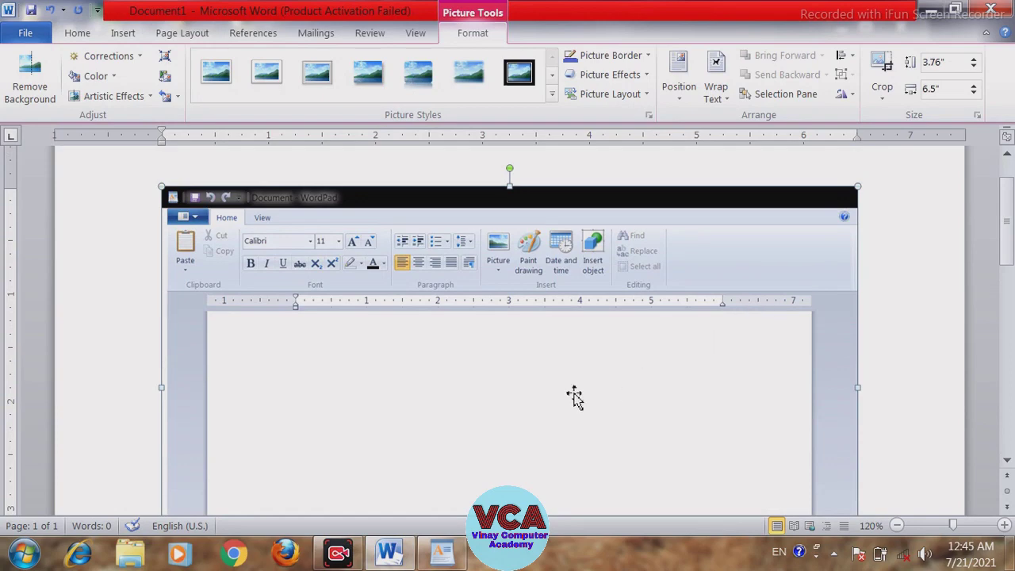
pyautogui.press('Delete')
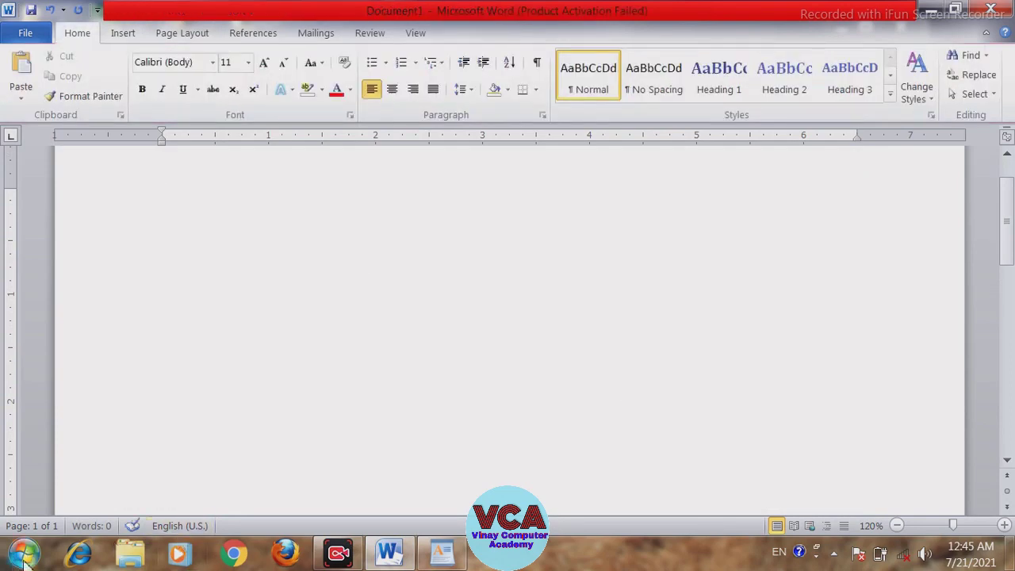
# Launch Paint and drag the blank canvas out to 1341 × 495 pixels
pyautogui.click(24, 559)
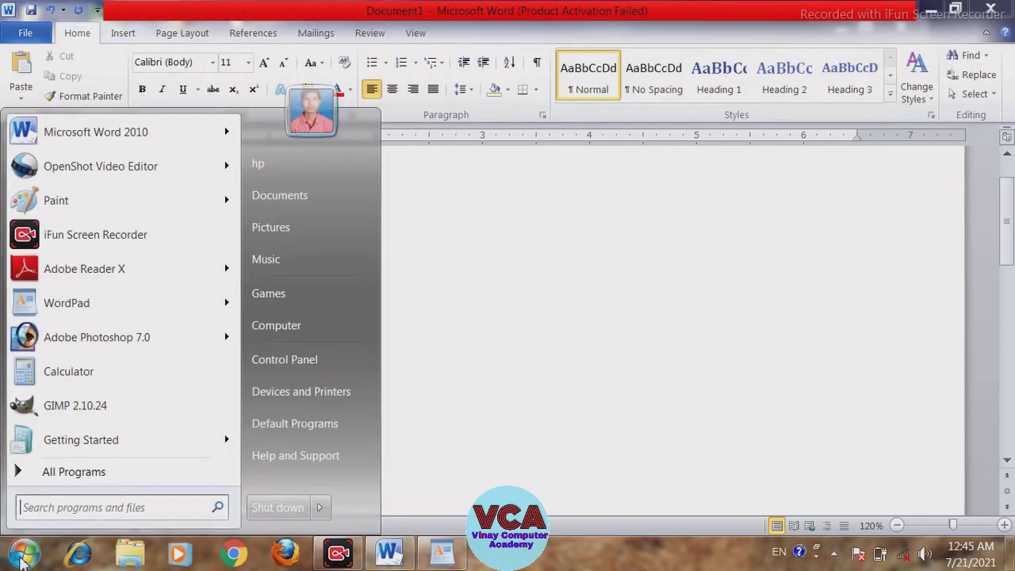
pyautogui.click(62, 204)
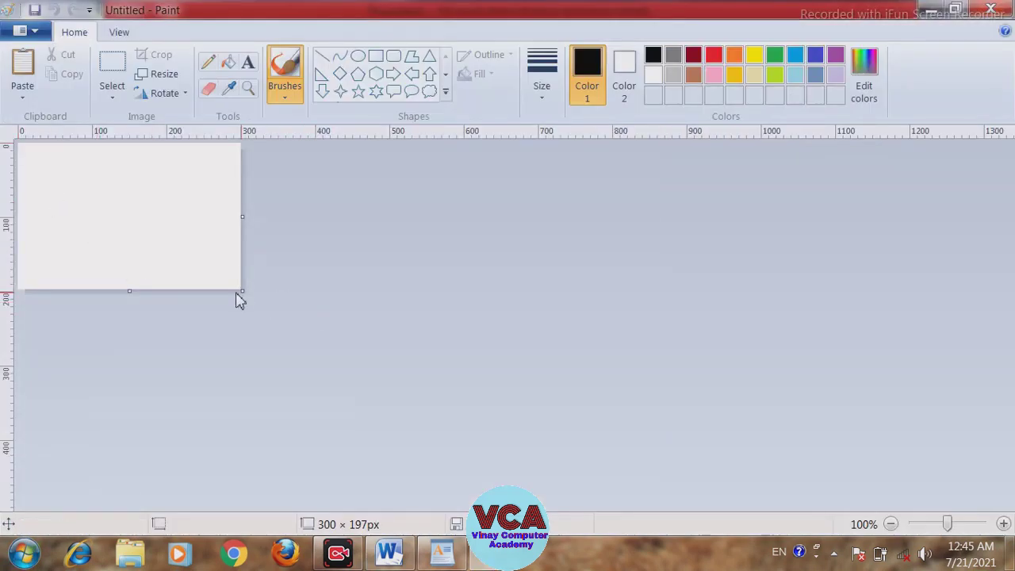
pyautogui.moveTo(245, 292); pyautogui.dragTo(1014, 535)
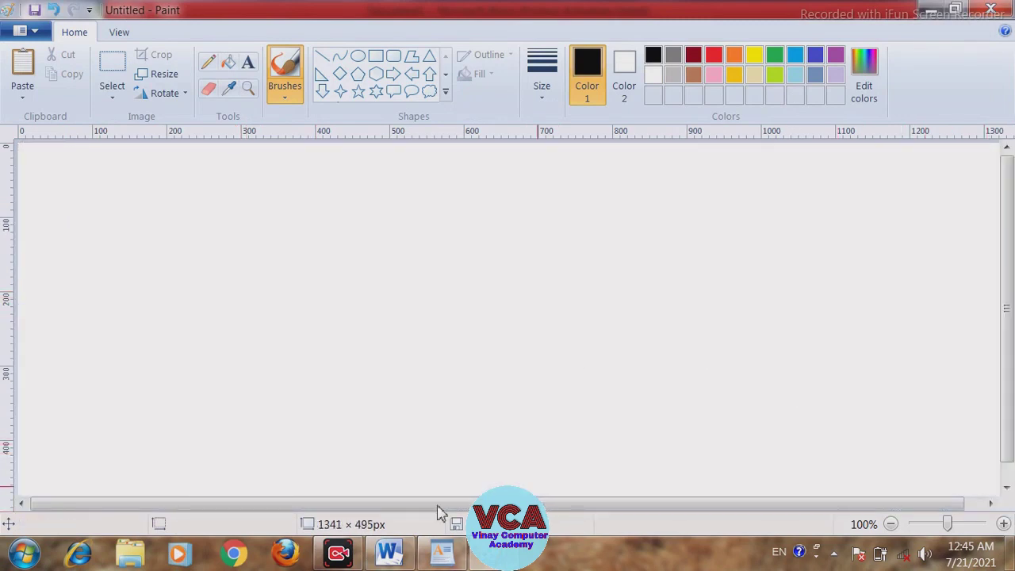
pyautogui.click(386, 555)
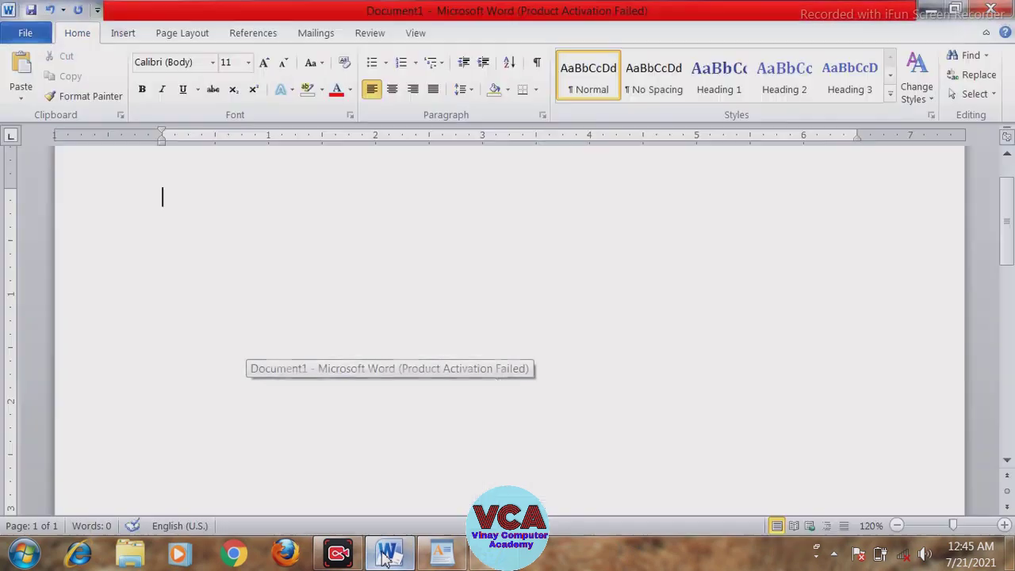
pyautogui.click(122, 35)
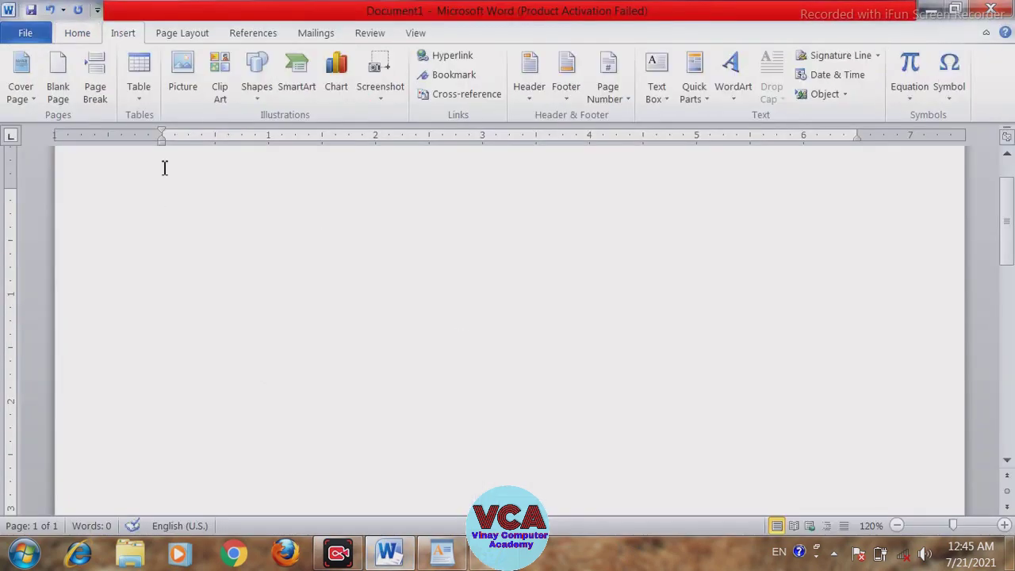
pyautogui.click(379, 108)
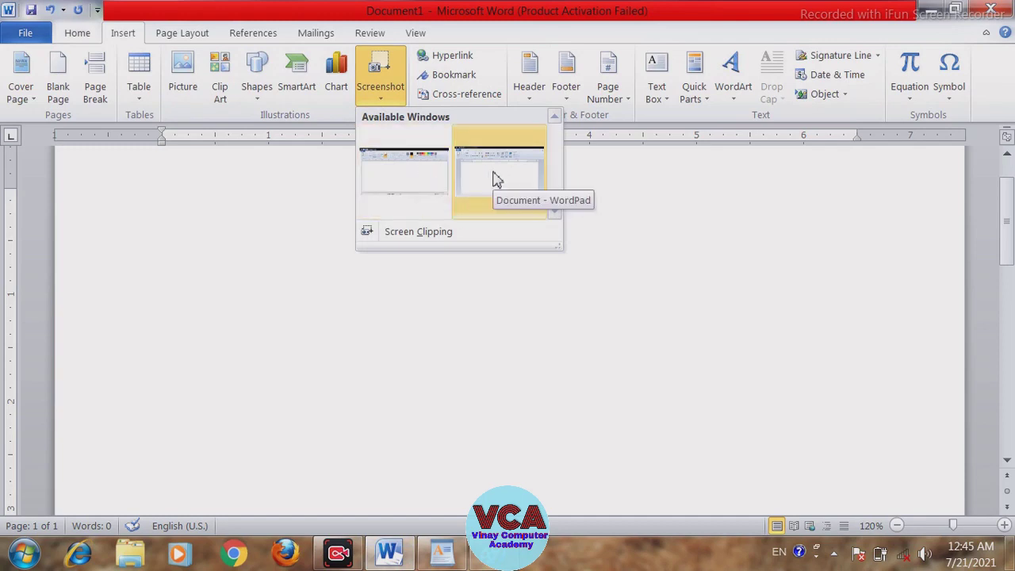
pyautogui.click(420, 181)
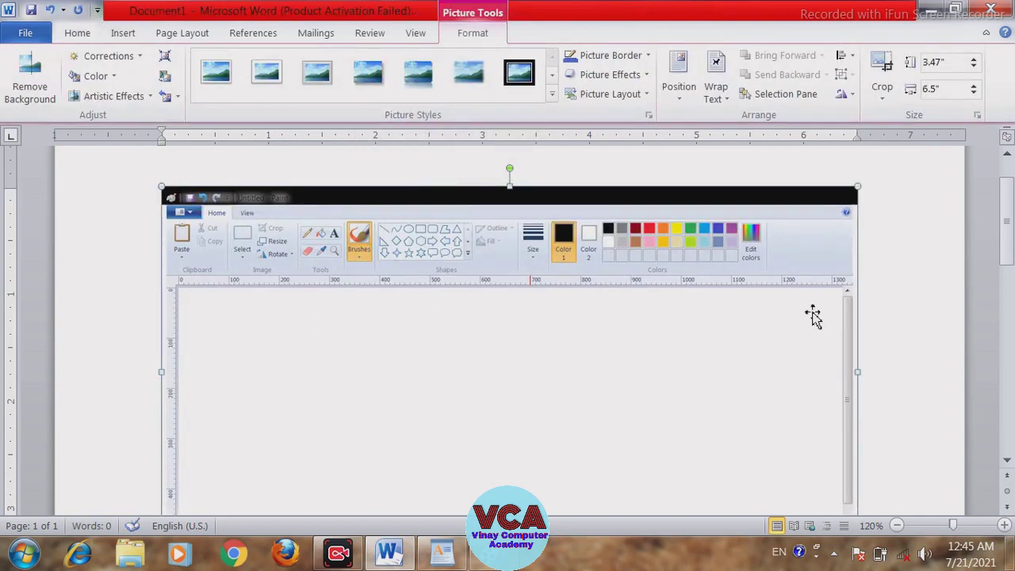
pyautogui.moveTo(1010, 246)
pyautogui.mouseDown()
pyautogui.moveTo(1012, 273)
pyautogui.moveTo(1012, 248)
pyautogui.moveTo(1012, 257)
pyautogui.mouseUp()
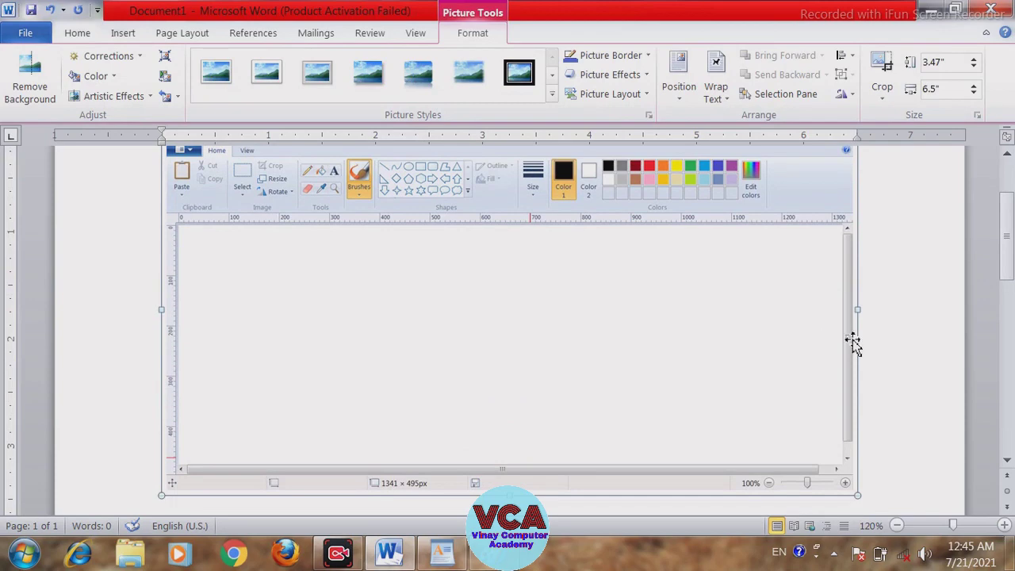
pyautogui.press('Delete')
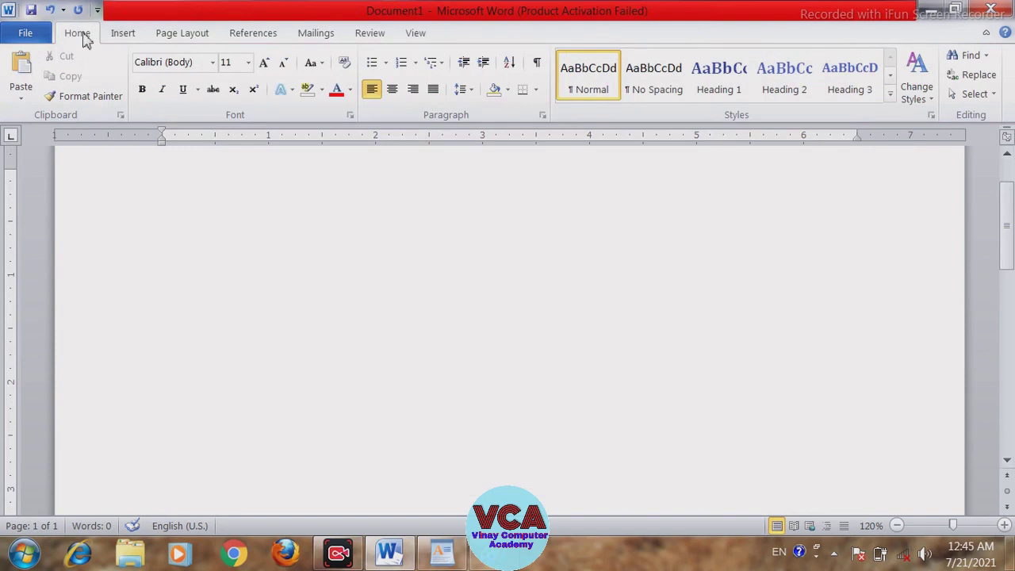
pyautogui.click(123, 33)
pyautogui.click(379, 95)
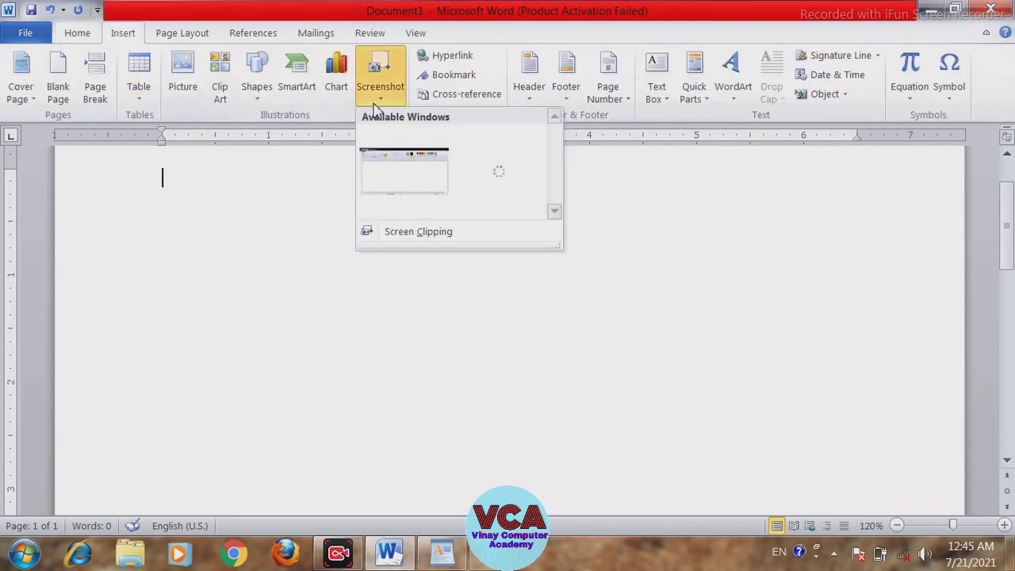
pyautogui.click(408, 240)
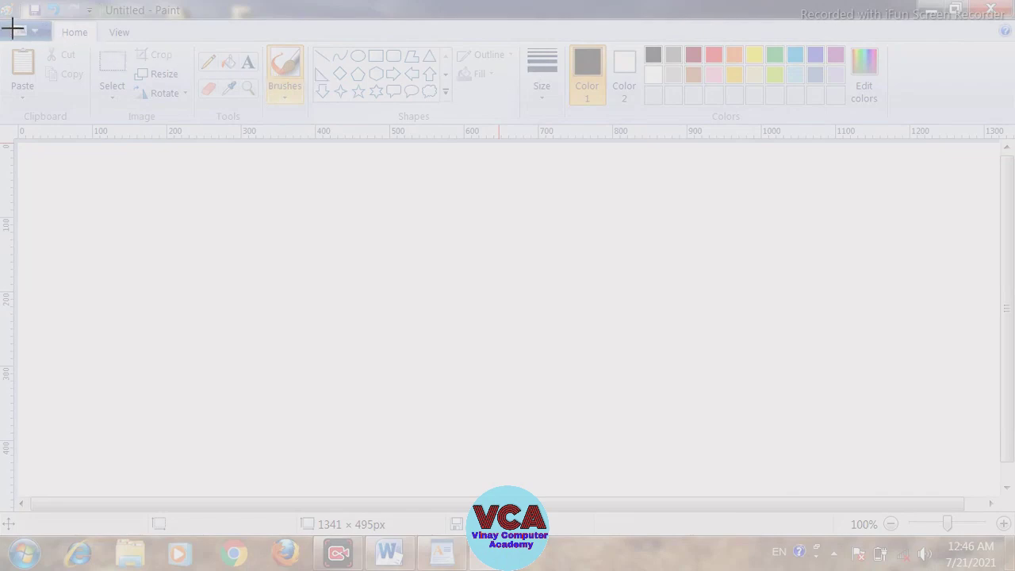
pyautogui.moveTo(6, 24)
pyautogui.mouseDown()
pyautogui.moveTo(407, 131)
pyautogui.moveTo(998, 127)
pyautogui.mouseUp()
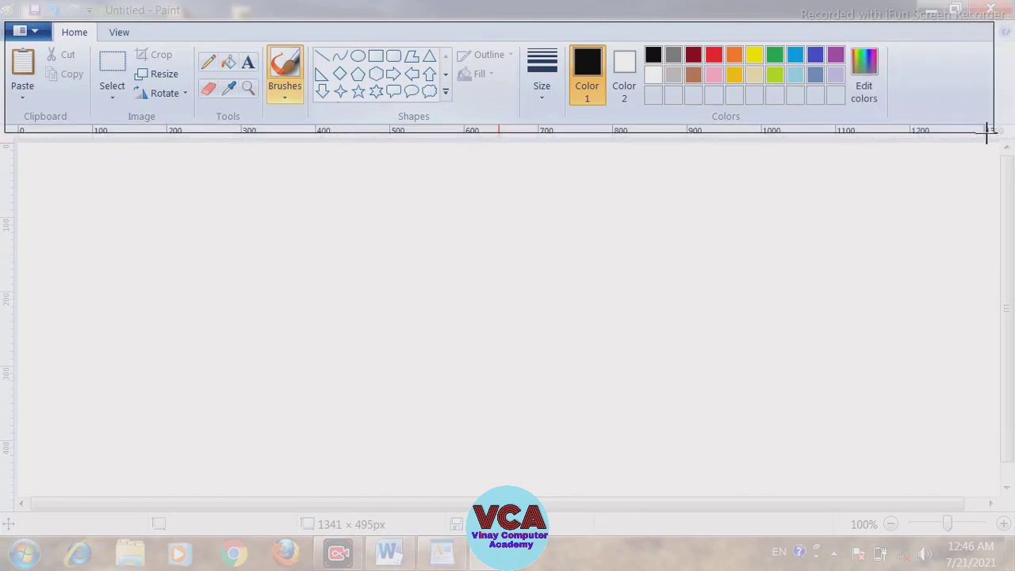
pyautogui.moveTo(998, 127); pyautogui.dragTo(889, 125)
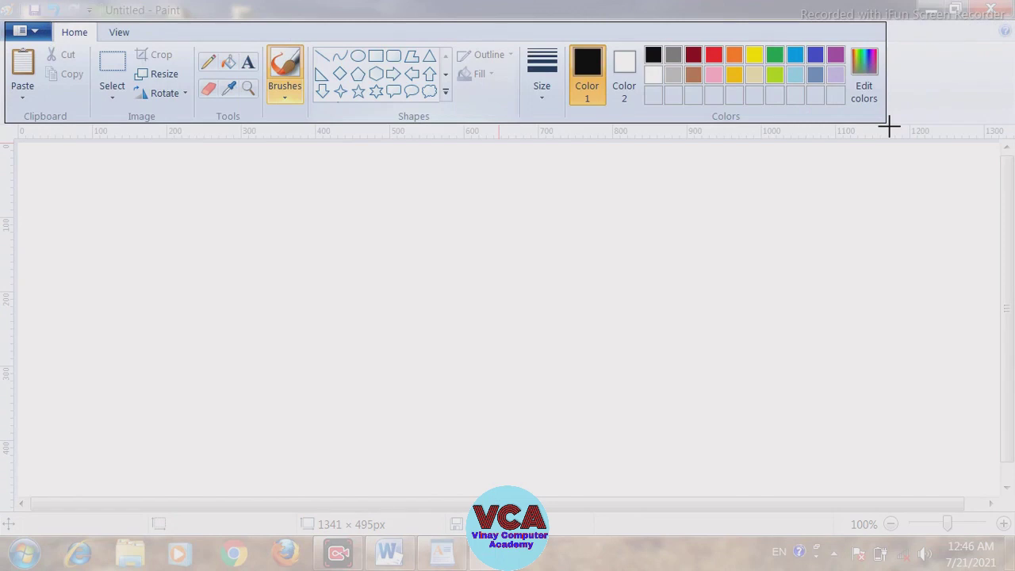
pyautogui.moveTo(889, 126); pyautogui.dragTo(889, 125)
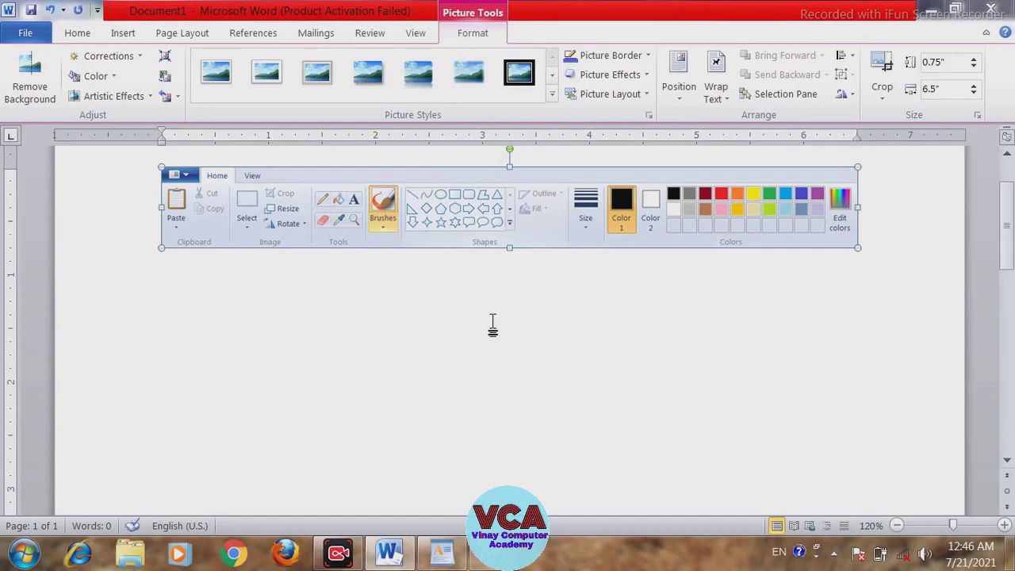
pyautogui.press('Delete')
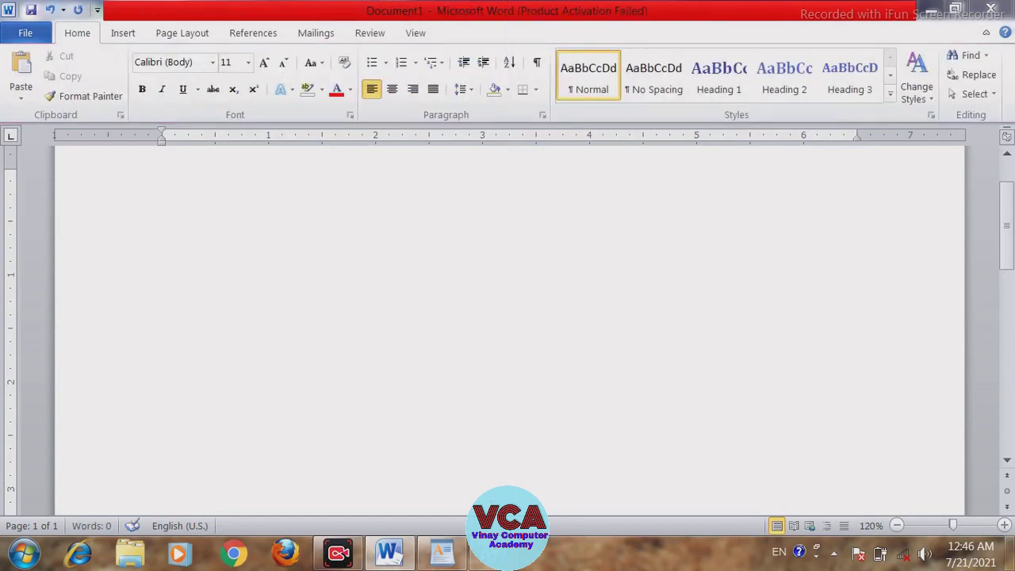
# Close Paint without saving and close WordPad, leaving Word's Insert ribbon showing
pyautogui.click(442, 553)
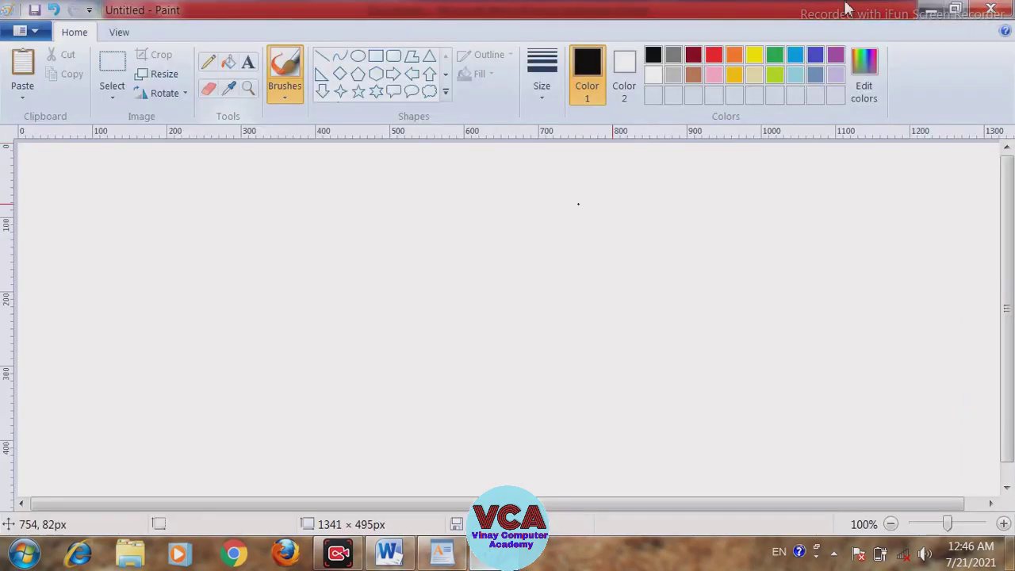
pyautogui.click(992, 8)
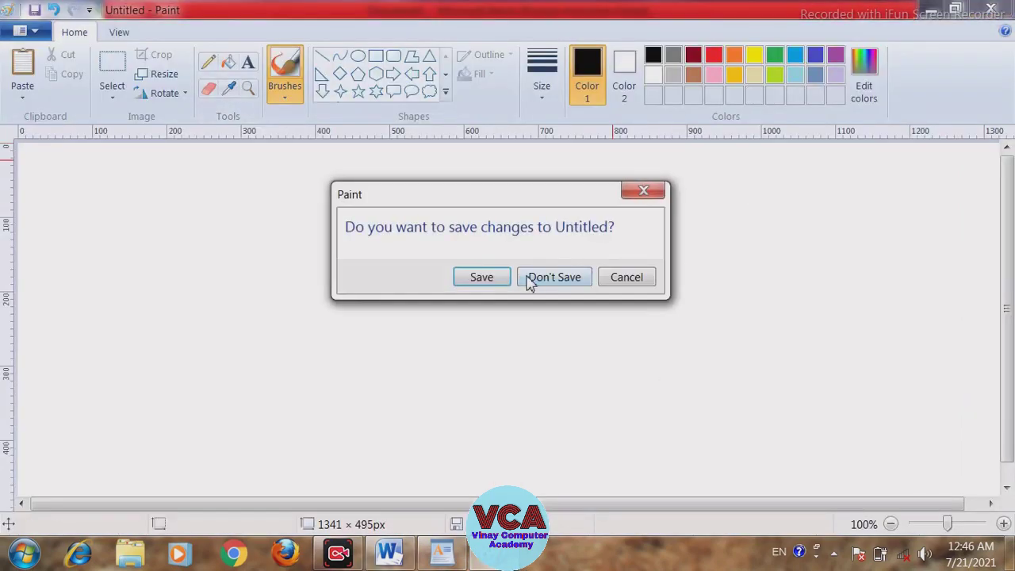
pyautogui.click(547, 277)
pyautogui.click(442, 553)
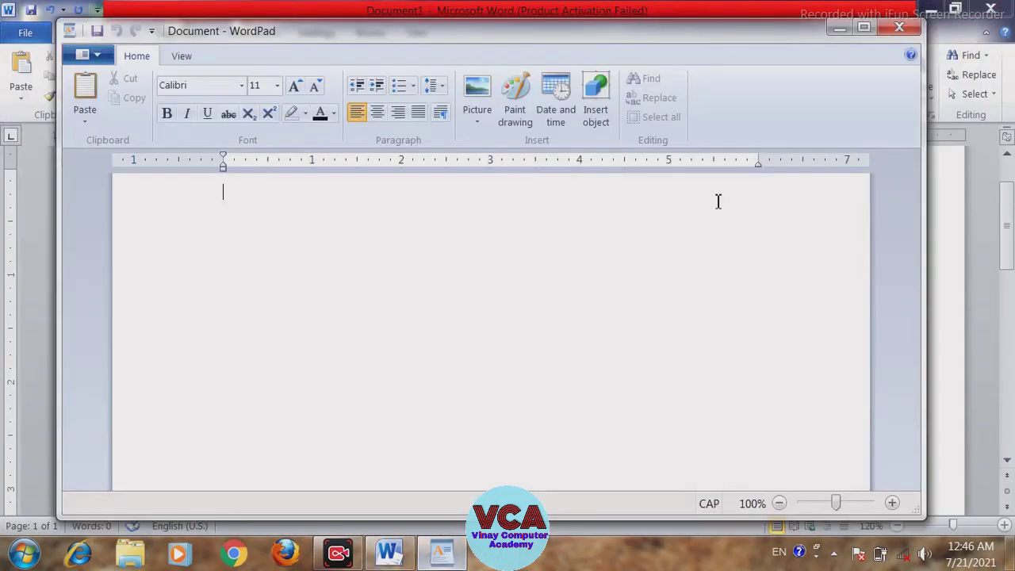
pyautogui.click(900, 27)
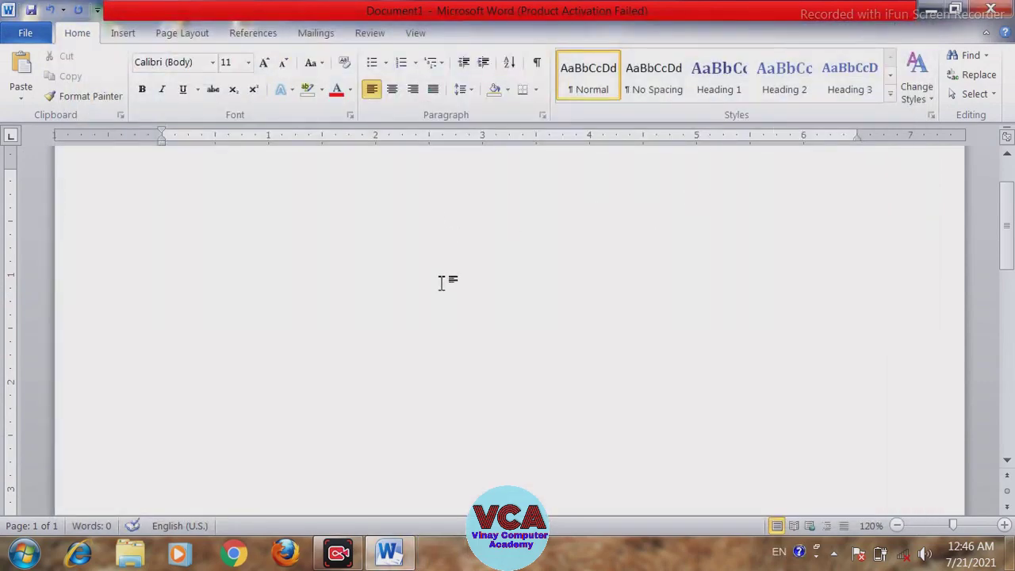
pyautogui.click(125, 35)
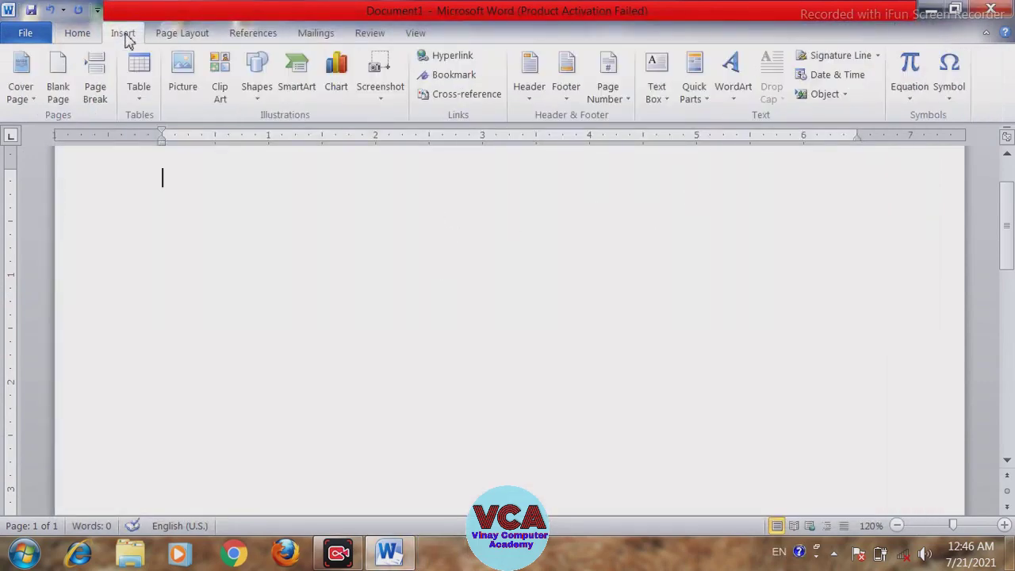
# Insert a 6-column by 5-row table and practise selecting its columns and rows
pyautogui.click(139, 95)
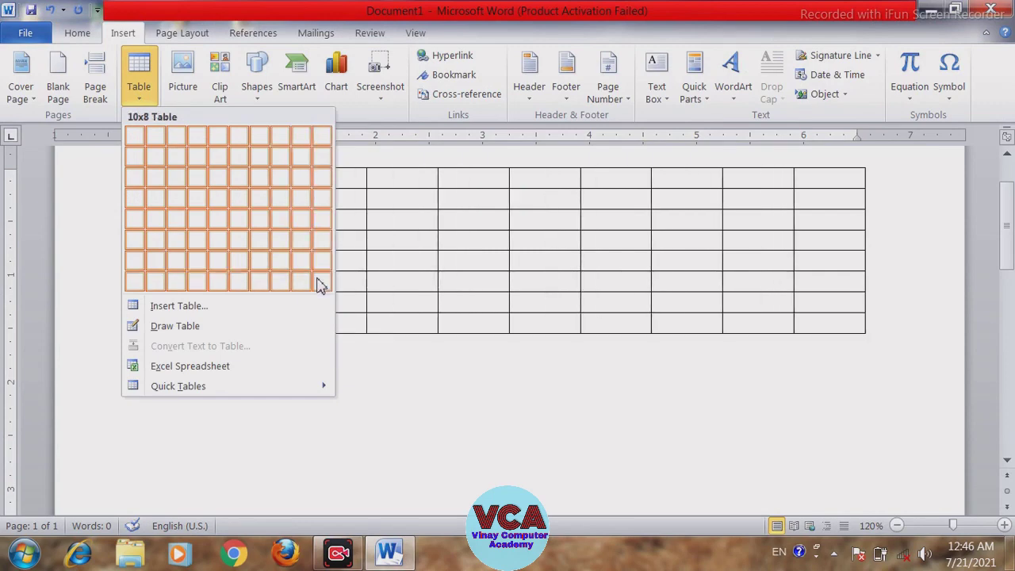
pyautogui.click(246, 224)
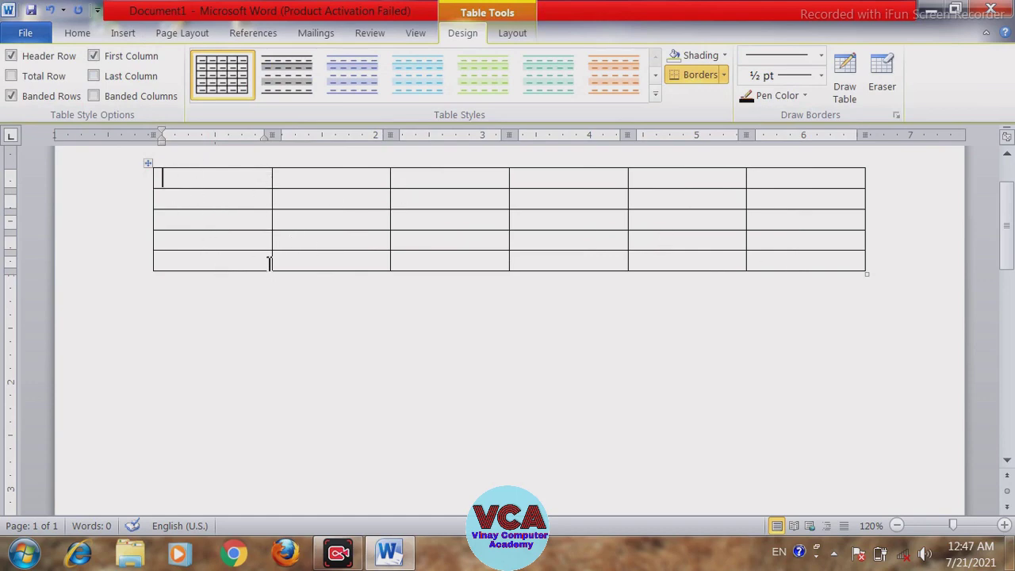
pyautogui.moveTo(192, 190); pyautogui.dragTo(192, 273)
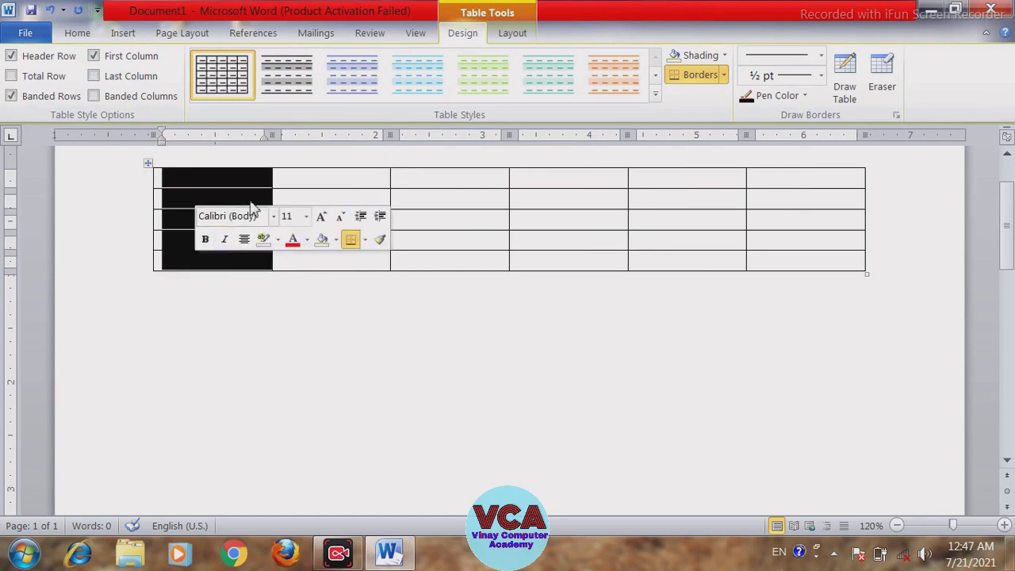
pyautogui.click(316, 170)
pyautogui.moveTo(420, 177); pyautogui.dragTo(449, 264)
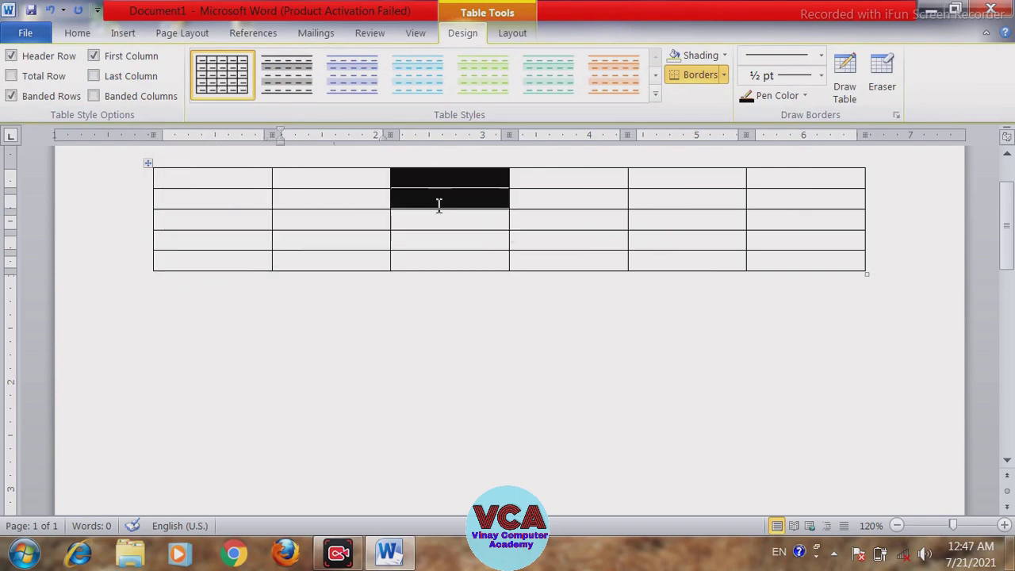
pyautogui.click(209, 179)
pyautogui.moveTo(209, 179); pyautogui.dragTo(801, 177)
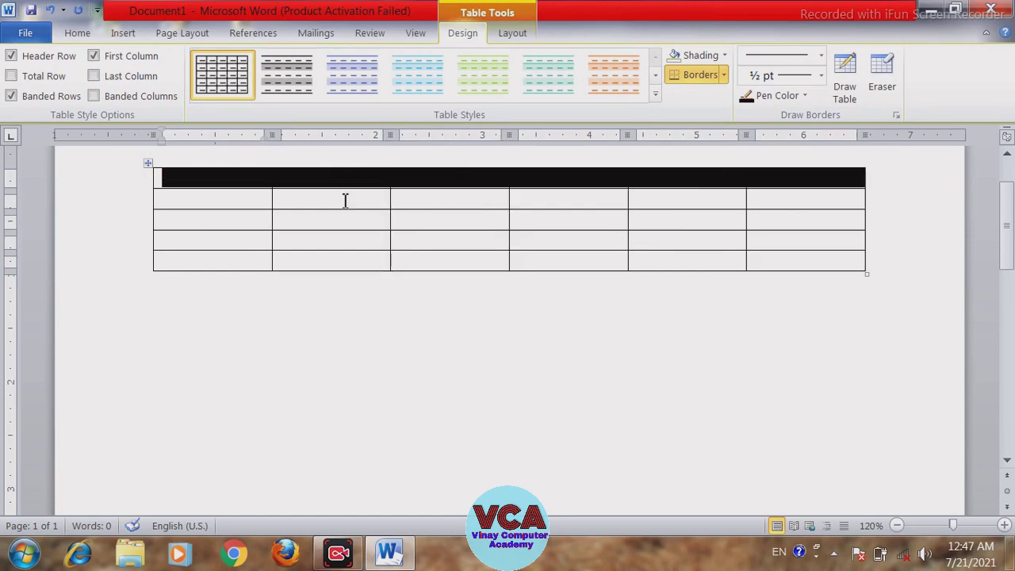
pyautogui.moveTo(243, 208); pyautogui.dragTo(796, 208)
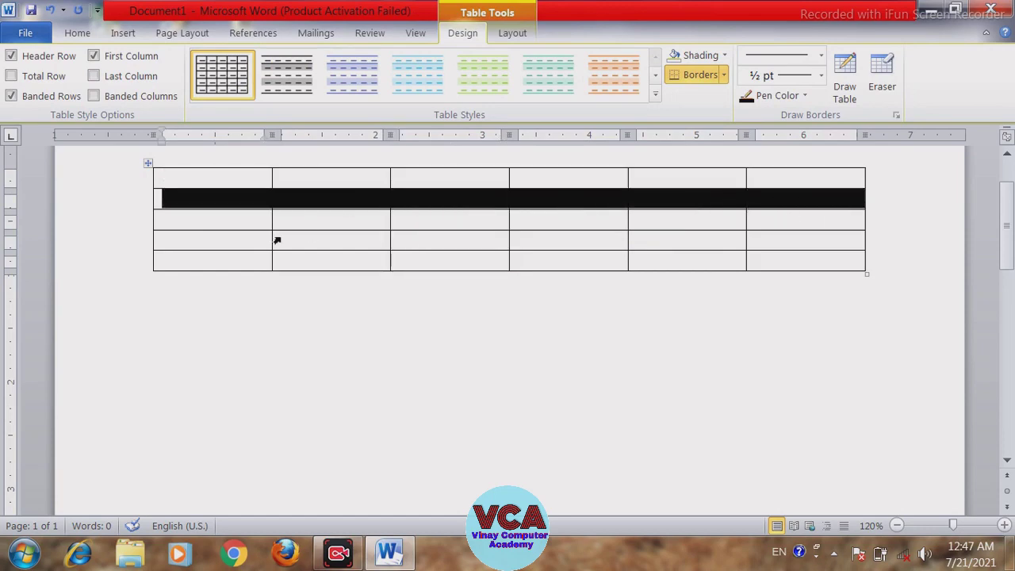
pyautogui.moveTo(246, 226); pyautogui.dragTo(636, 223)
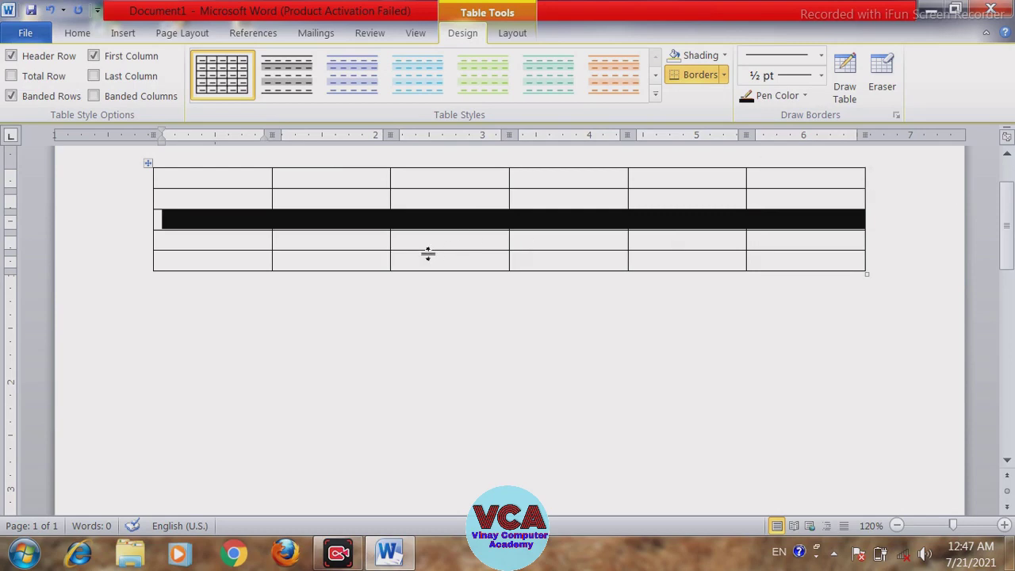
pyautogui.click(407, 244)
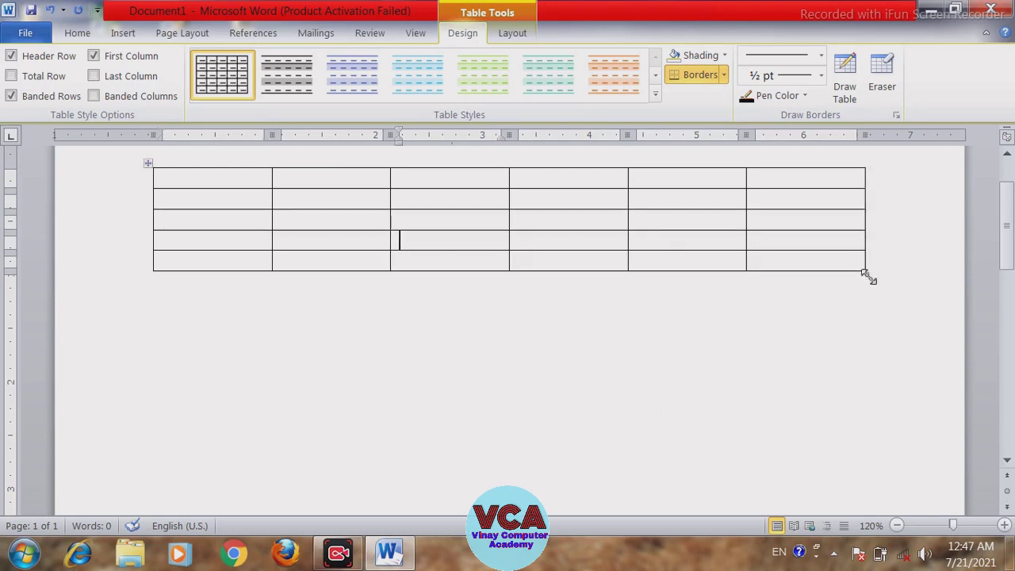
# Stretch the table downward, then select all and delete the table
pyautogui.moveTo(867, 276); pyautogui.dragTo(867, 394)
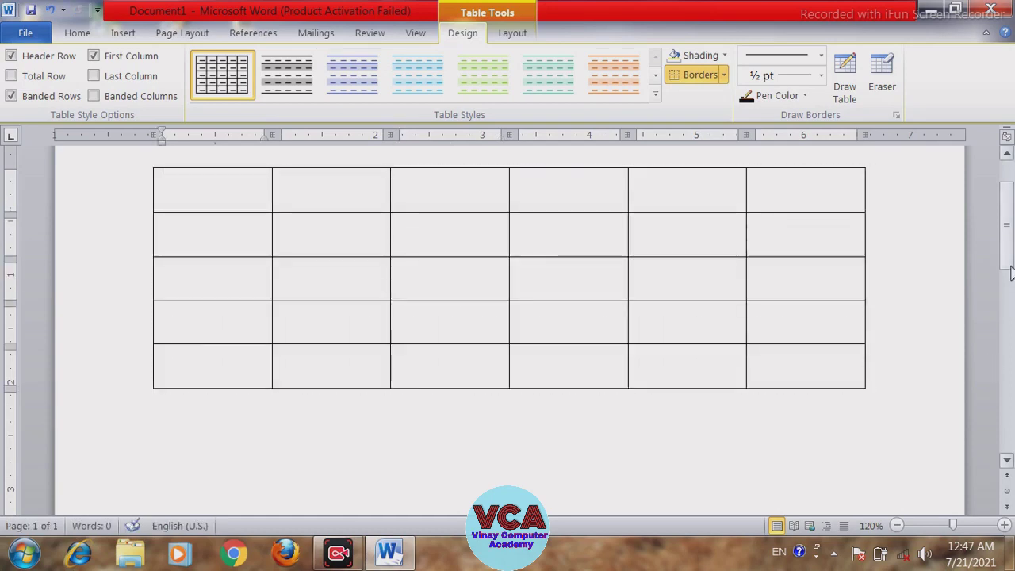
pyautogui.scroll(1, 504, 378)
pyautogui.click(349, 295)
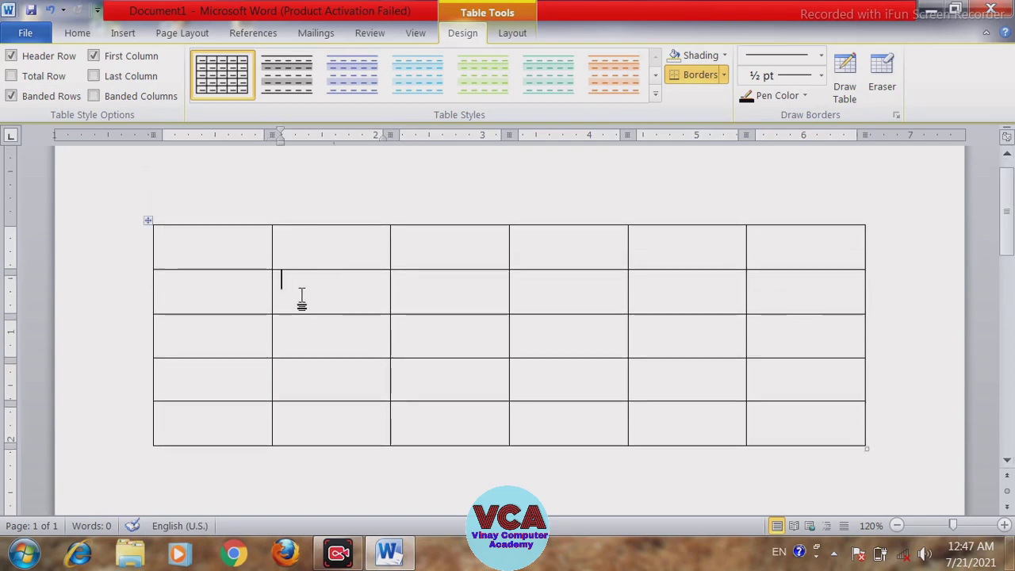
pyautogui.hotkey('ctrl', 'a')
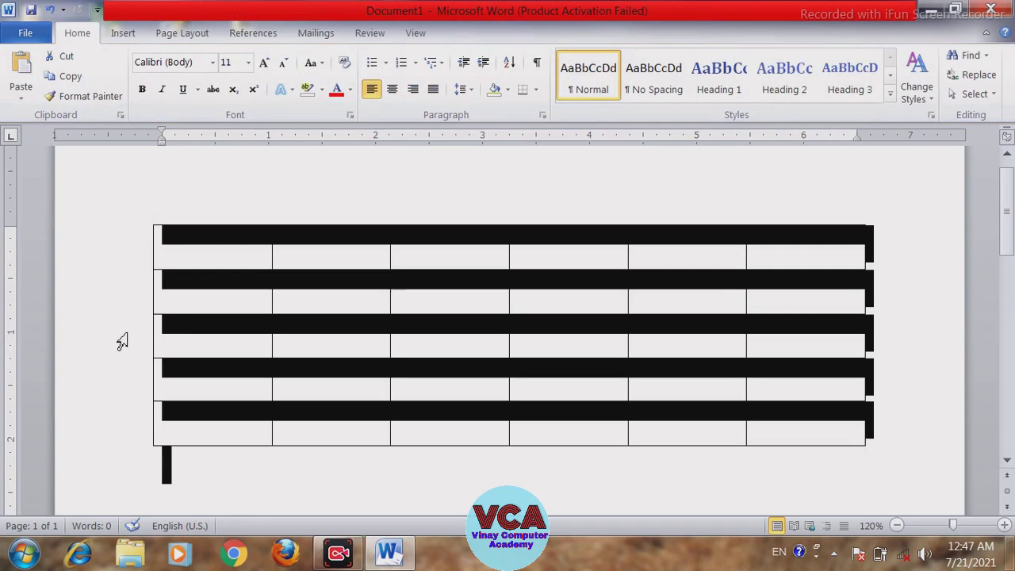
pyautogui.press('Delete')
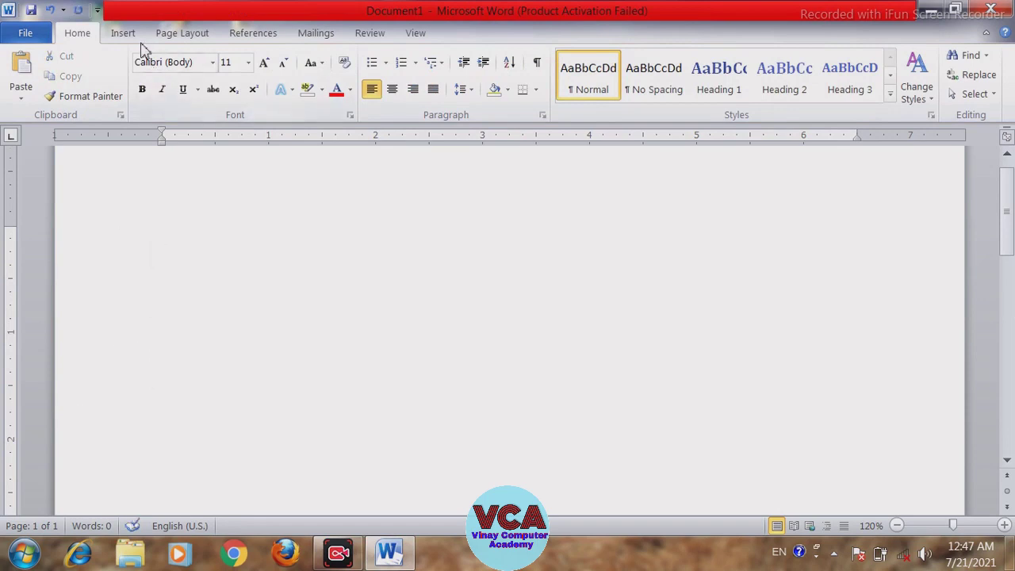
# Create a 6-column, 8-row table through the Insert Table dialog
pyautogui.click(123, 33)
pyautogui.click(139, 76)
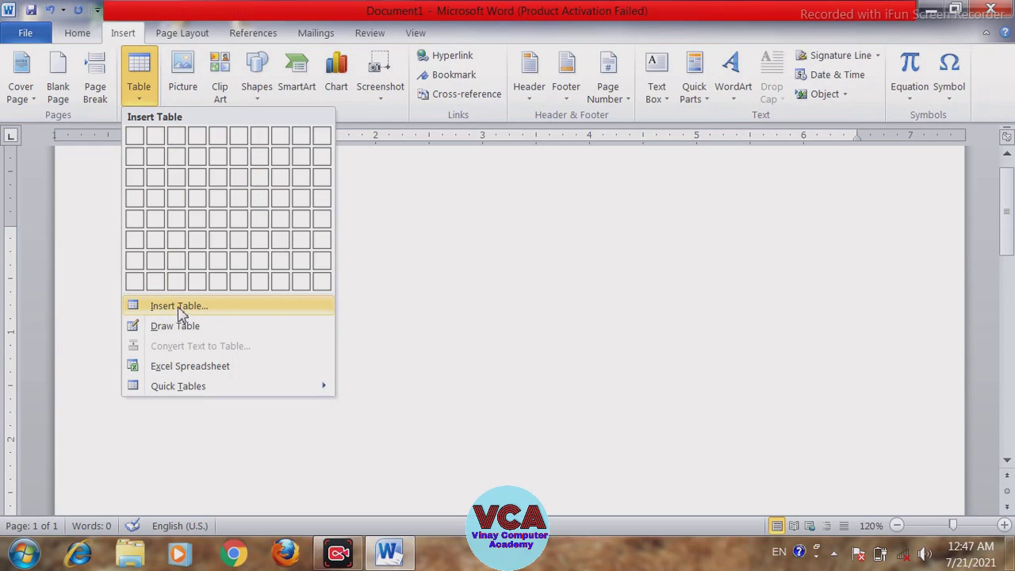
pyautogui.click(180, 308)
pyautogui.write('8')
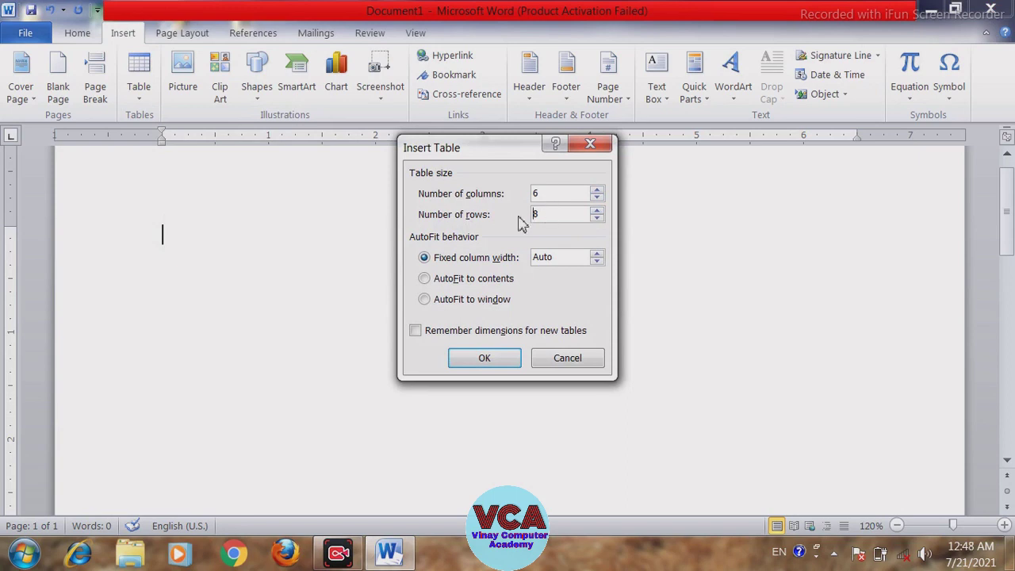
pyautogui.click(485, 359)
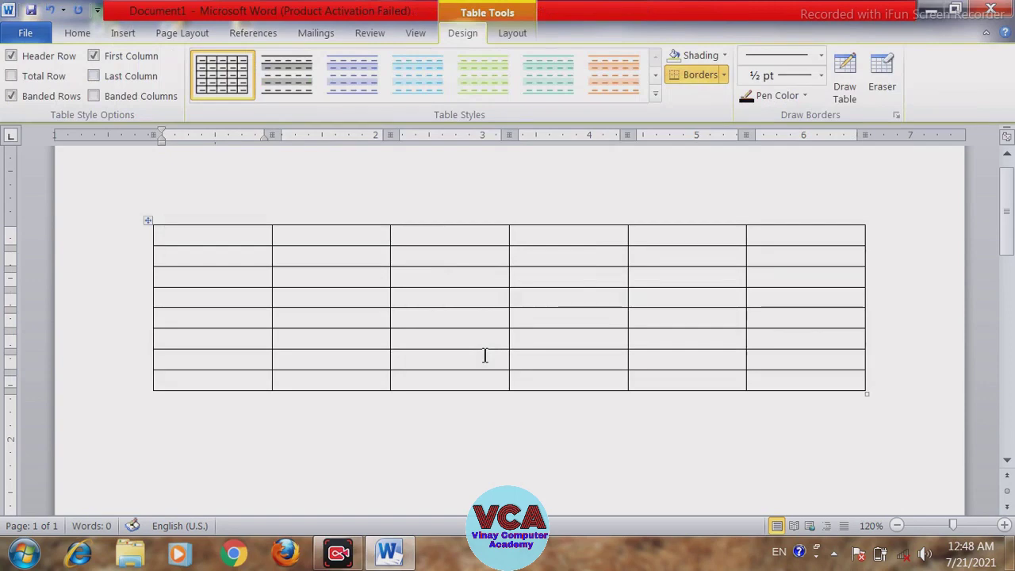
# Select the whole table, then each of its six columns in turn
pyautogui.moveTo(220, 230); pyautogui.dragTo(227, 411)
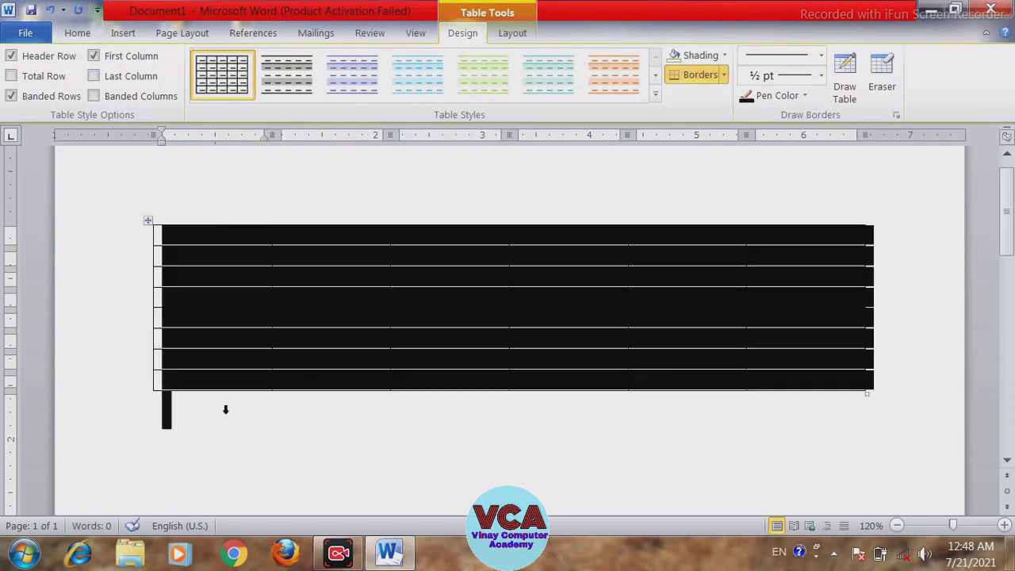
pyautogui.click(227, 310)
pyautogui.moveTo(222, 236); pyautogui.dragTo(233, 344)
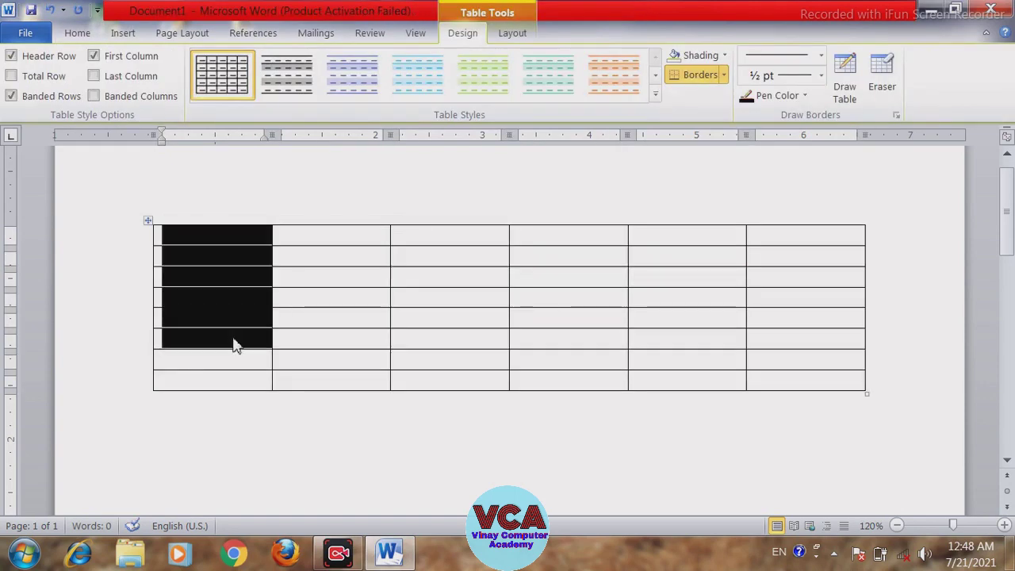
pyautogui.moveTo(315, 236); pyautogui.dragTo(317, 359)
pyautogui.moveTo(444, 235)
pyautogui.mouseDown()
pyautogui.moveTo(445, 322)
pyautogui.moveTo(484, 349)
pyautogui.mouseUp()
pyautogui.click(587, 239)
pyautogui.moveTo(587, 239); pyautogui.dragTo(608, 367)
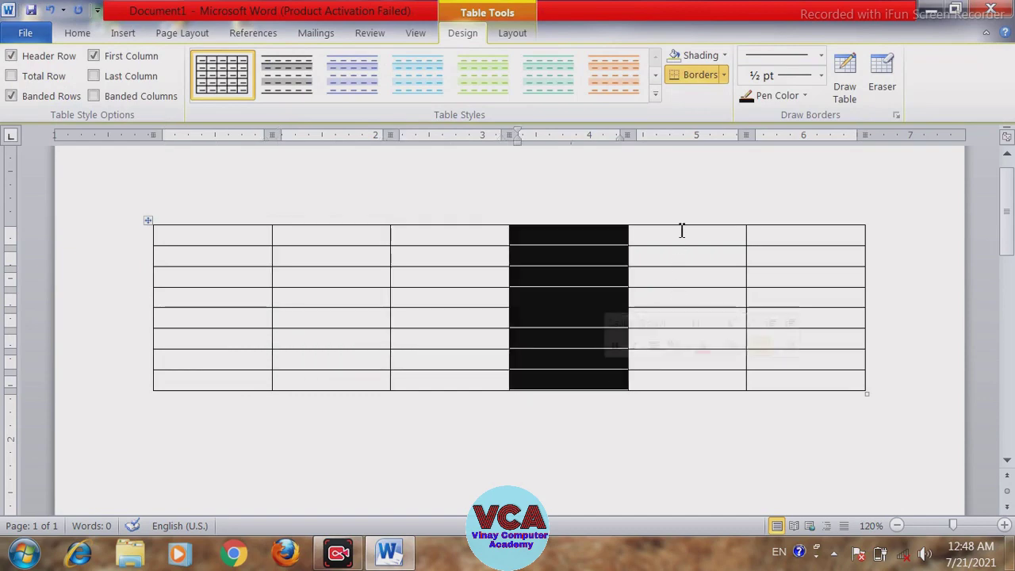
pyautogui.moveTo(680, 230); pyautogui.dragTo(696, 360)
pyautogui.moveTo(808, 236); pyautogui.dragTo(810, 322)
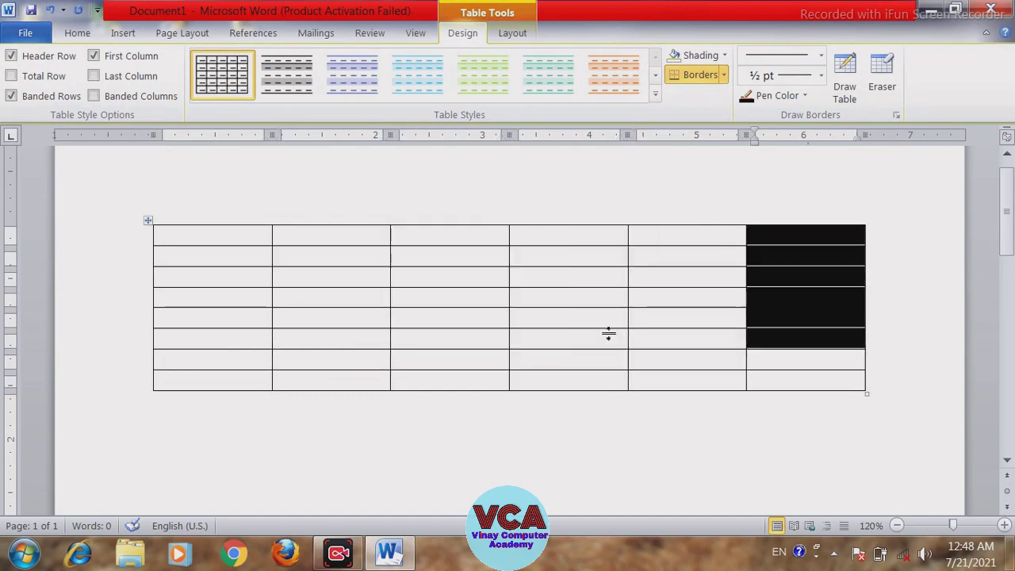
pyautogui.click(331, 317)
# Select the first cells of each of the eight rows in turn
pyautogui.moveTo(215, 238); pyautogui.dragTo(432, 239)
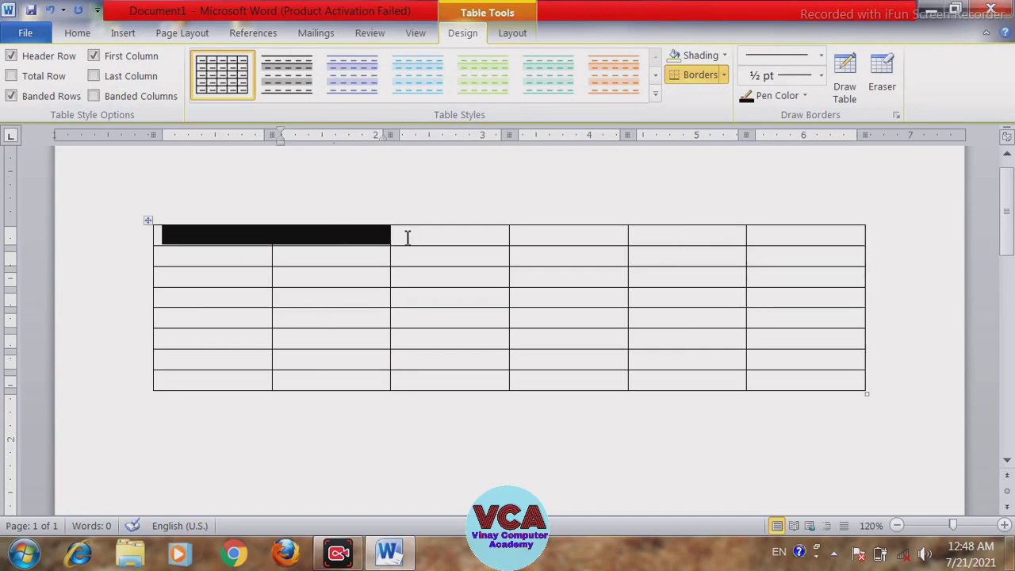
pyautogui.moveTo(230, 255); pyautogui.dragTo(410, 257)
pyautogui.moveTo(232, 278); pyautogui.dragTo(454, 282)
pyautogui.moveTo(206, 298); pyautogui.dragTo(455, 300)
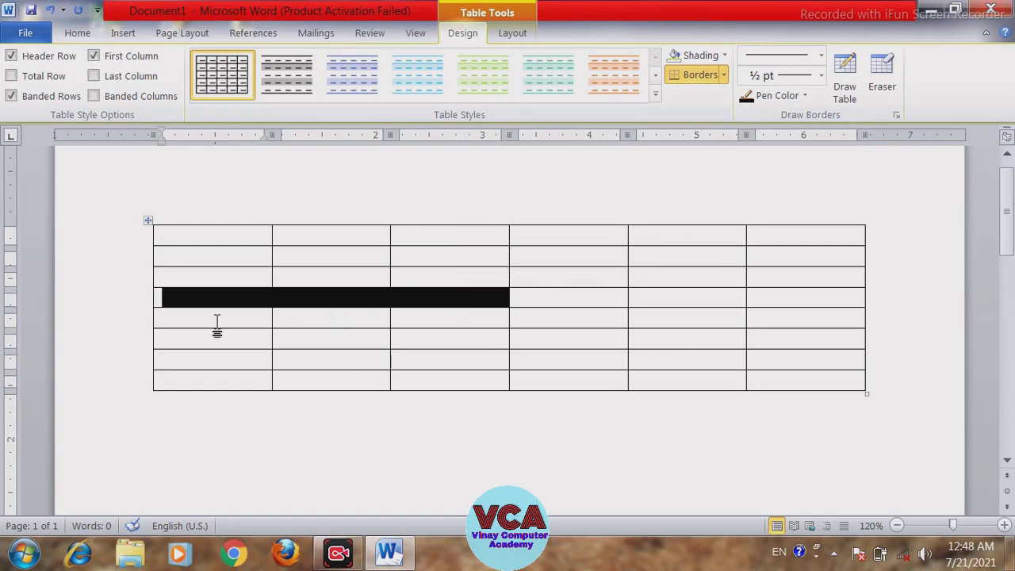
pyautogui.moveTo(217, 321); pyautogui.dragTo(484, 321)
pyautogui.moveTo(246, 344); pyautogui.dragTo(471, 341)
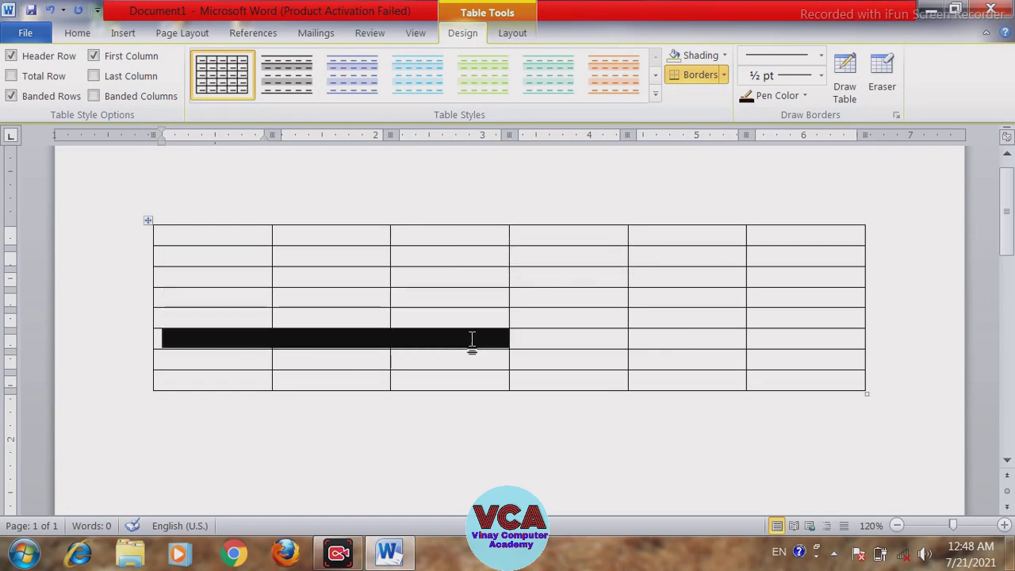
pyautogui.moveTo(245, 363); pyautogui.dragTo(432, 365)
pyautogui.moveTo(236, 381); pyautogui.dragTo(446, 381)
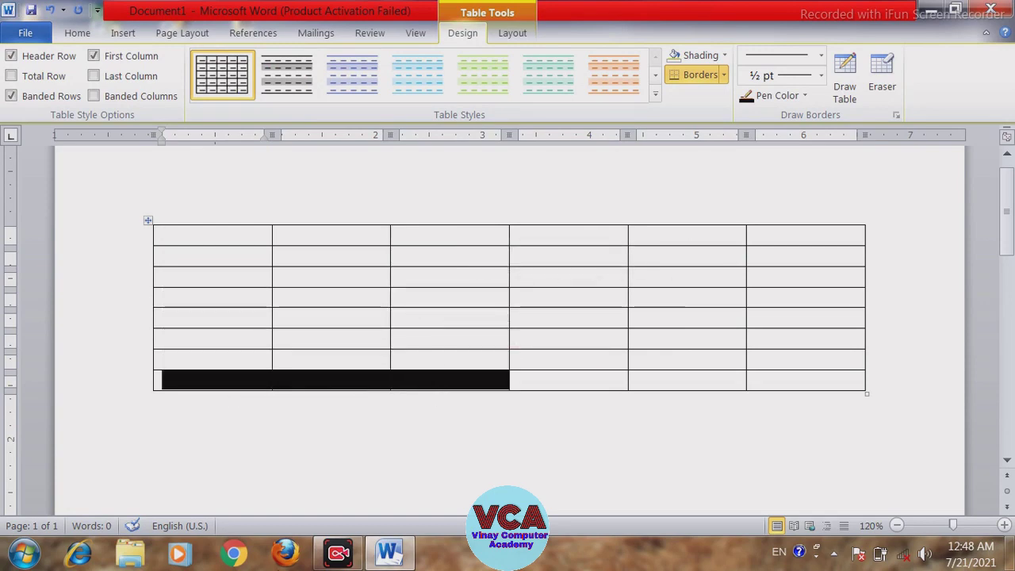
pyautogui.click(361, 304)
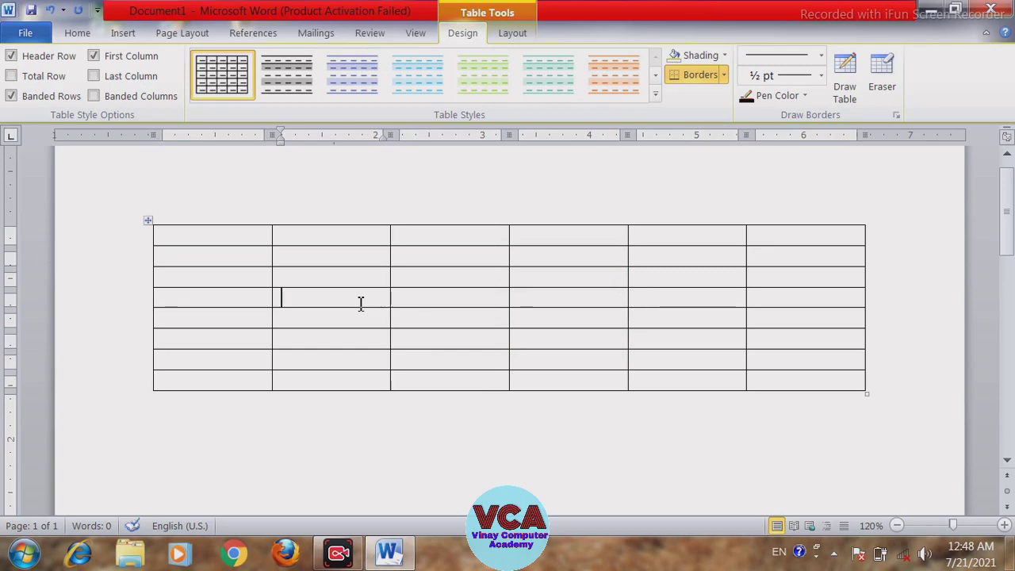
# Undo the 6 × 8 table and draw one large single-cell table with Draw Table
pyautogui.hotkey('ctrl', 'z')
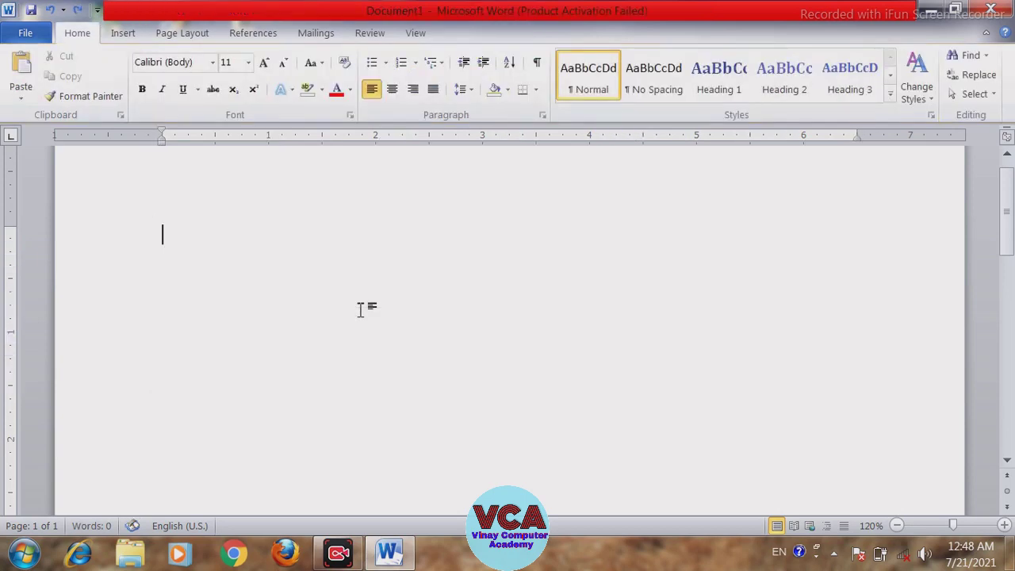
pyautogui.click(134, 35)
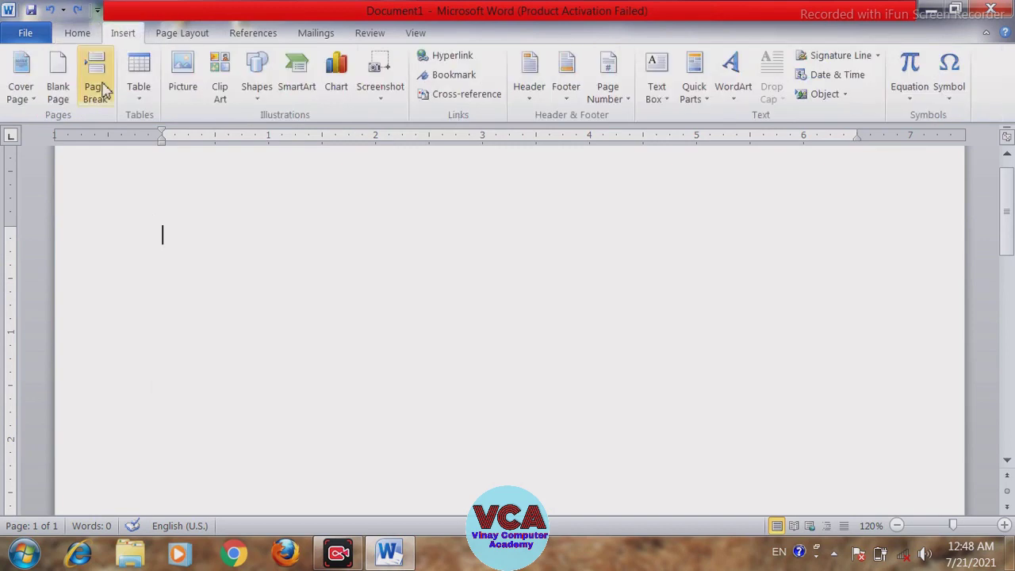
pyautogui.click(138, 101)
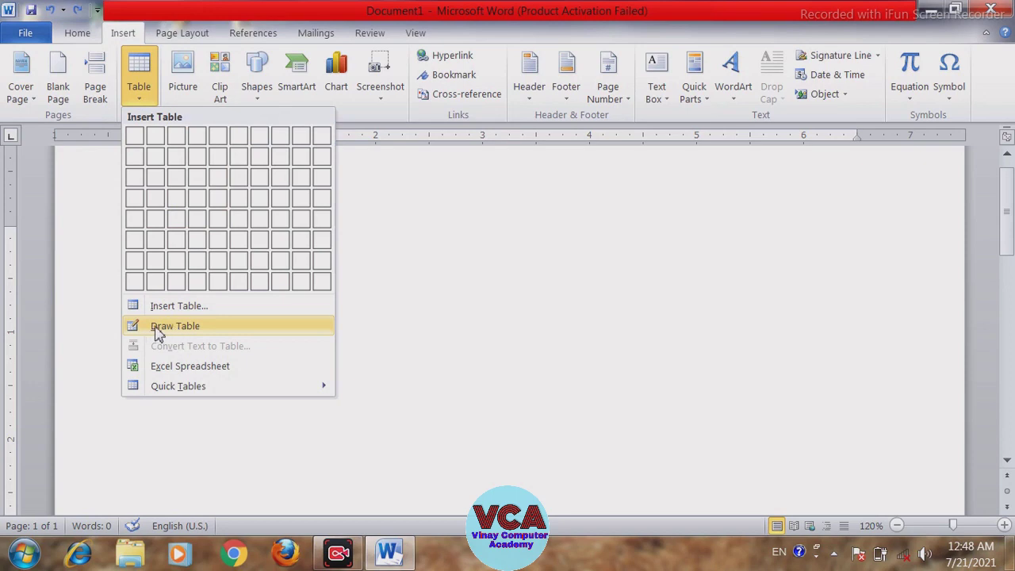
pyautogui.click(156, 329)
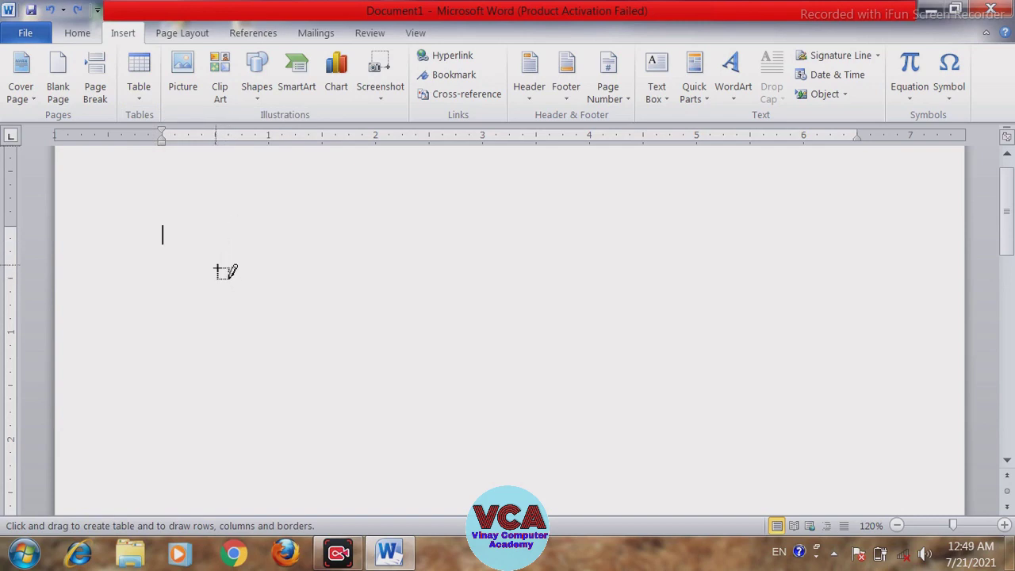
pyautogui.moveTo(216, 265)
pyautogui.mouseDown()
pyautogui.moveTo(667, 433)
pyautogui.moveTo(806, 418)
pyautogui.moveTo(813, 336)
pyautogui.mouseUp()
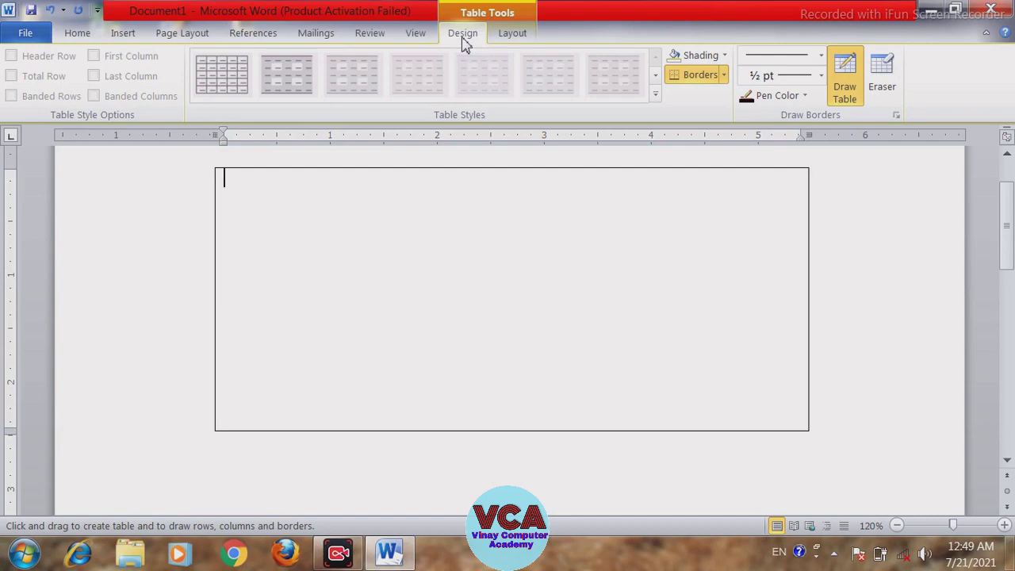
pyautogui.click(511, 38)
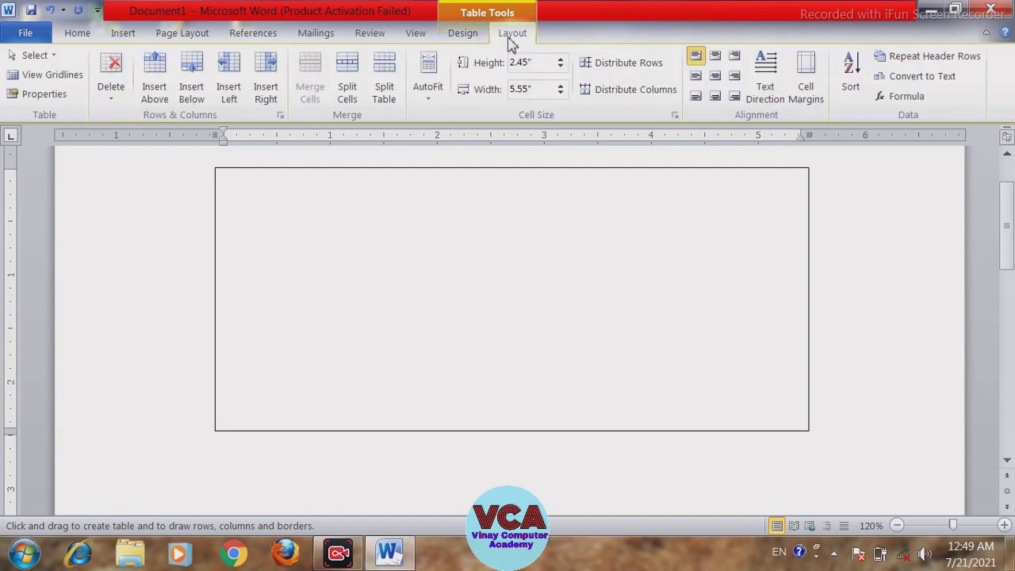
pyautogui.click(470, 38)
pyautogui.click(508, 39)
pyautogui.click(465, 36)
pyautogui.click(502, 38)
pyautogui.click(465, 38)
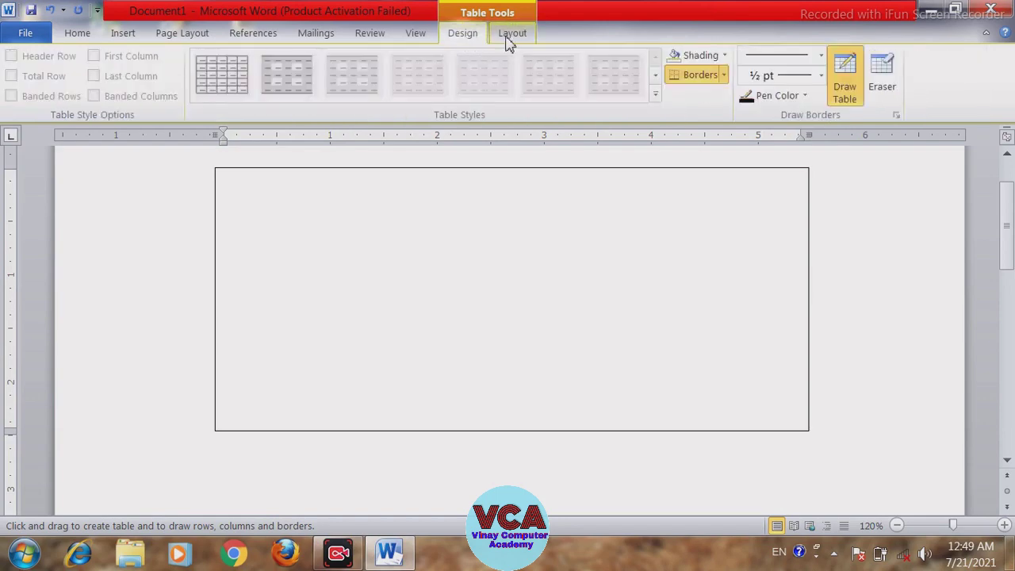
pyautogui.click(508, 39)
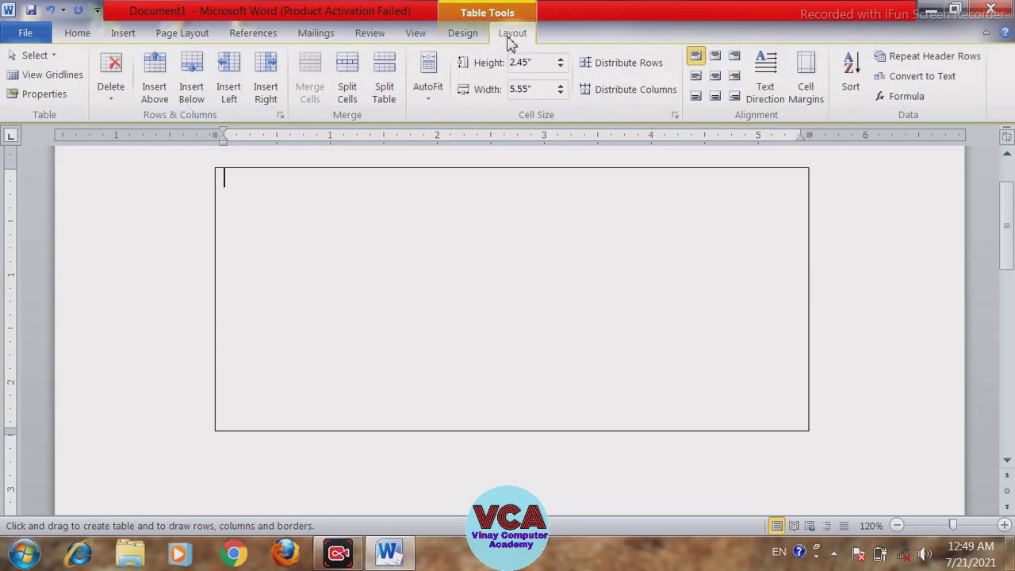
pyautogui.click(463, 36)
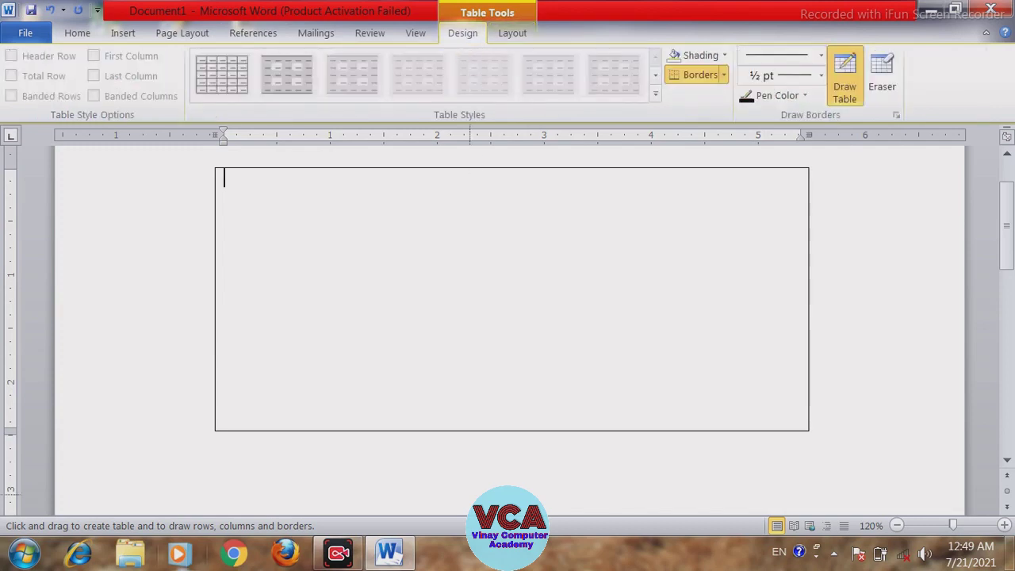
pyautogui.click(847, 87)
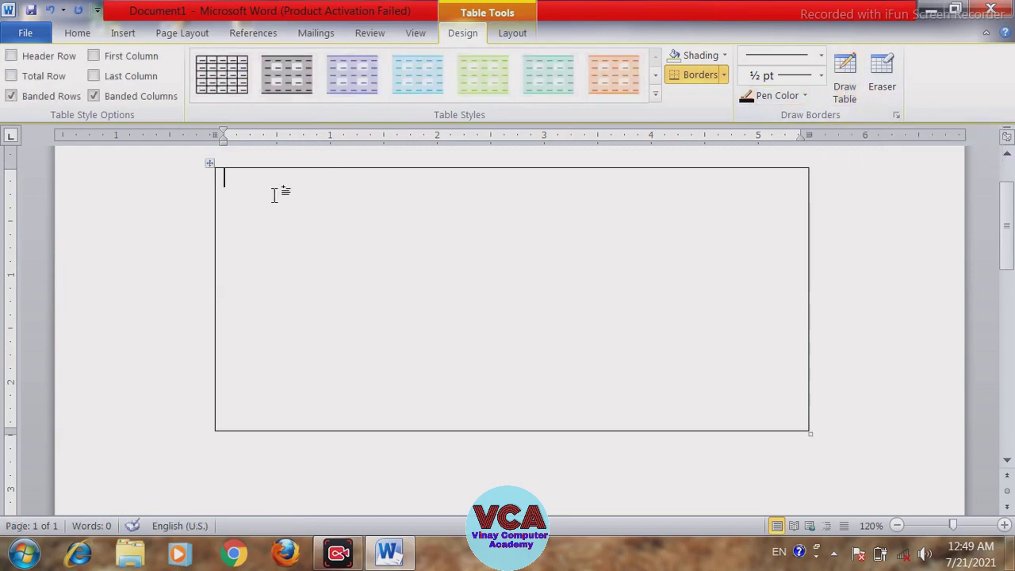
pyautogui.click(844, 89)
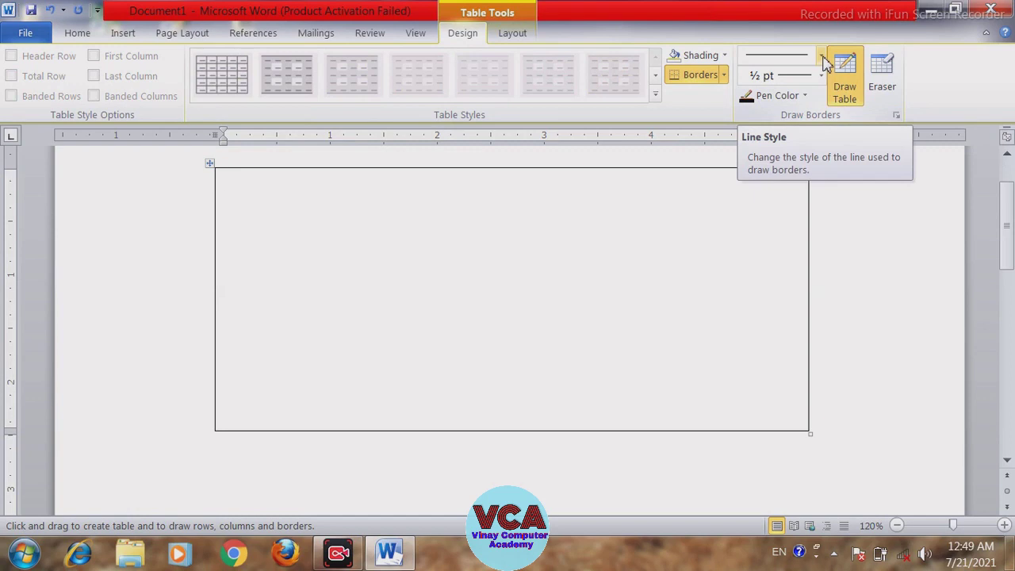
# Set the border pen to a thick line style, 3 pt weight and red colour
pyautogui.click(822, 61)
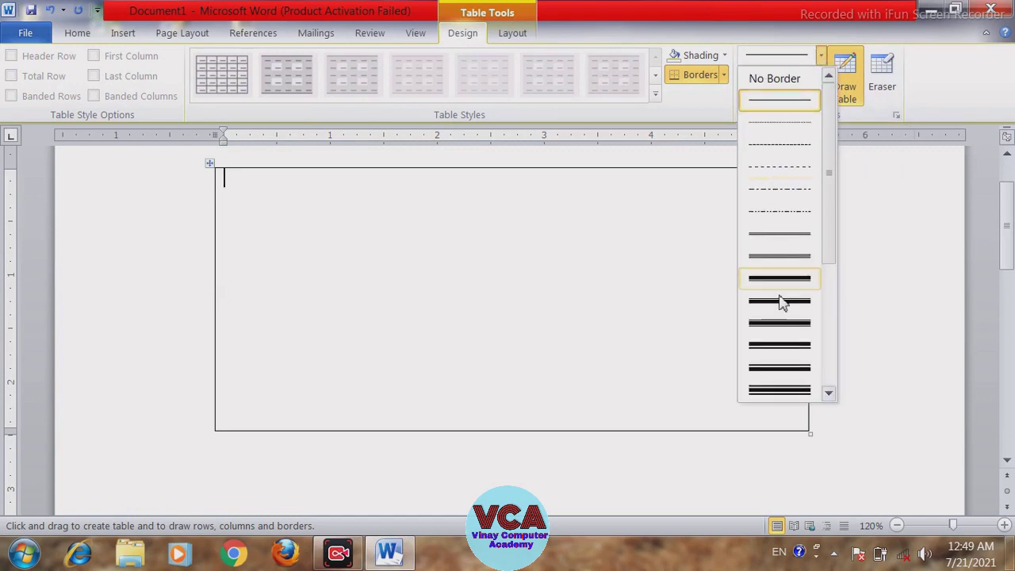
pyautogui.moveTo(833, 182)
pyautogui.mouseDown()
pyautogui.moveTo(833, 343)
pyautogui.moveTo(825, 226)
pyautogui.mouseUp()
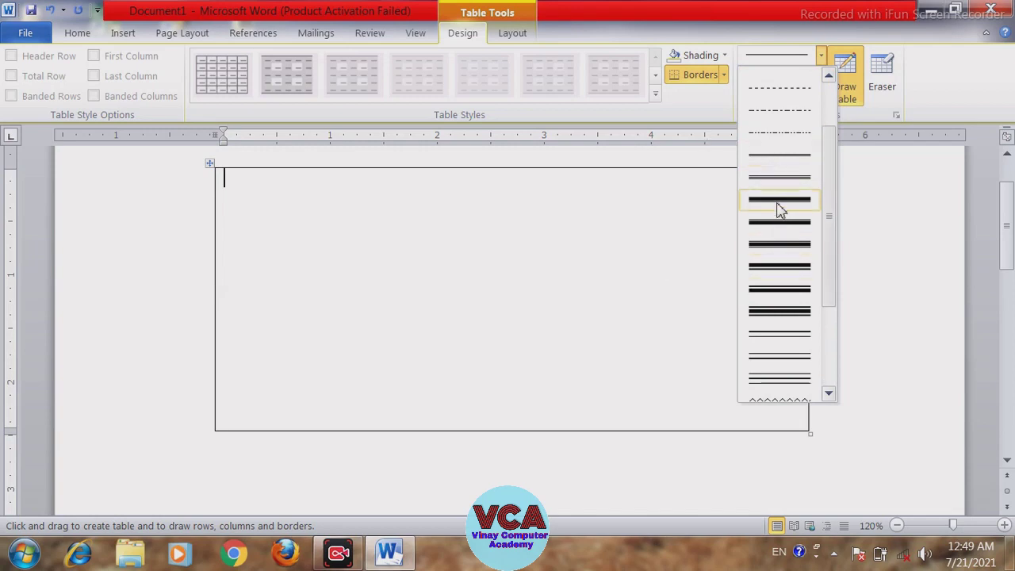
pyautogui.click(789, 208)
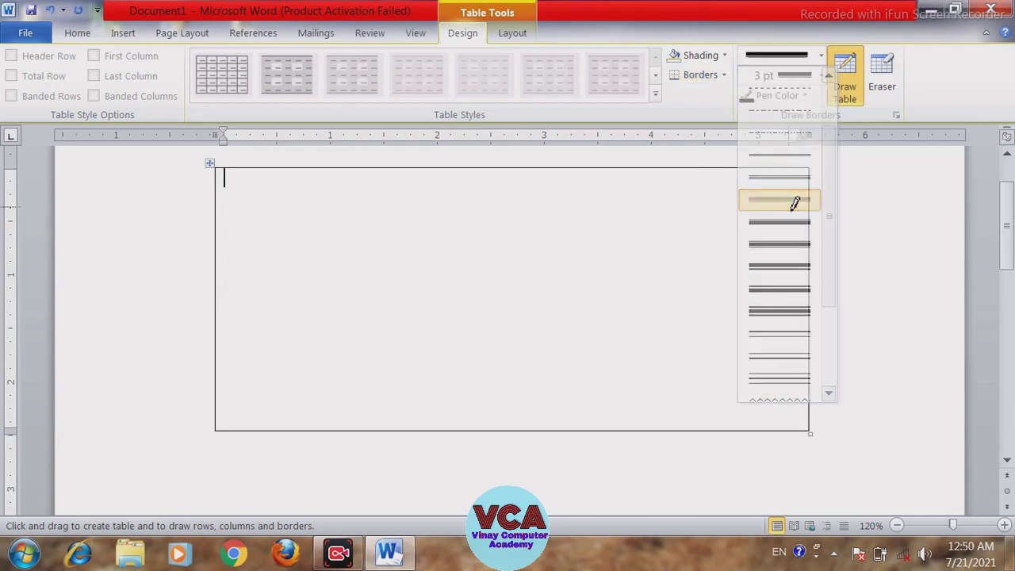
pyautogui.click(821, 76)
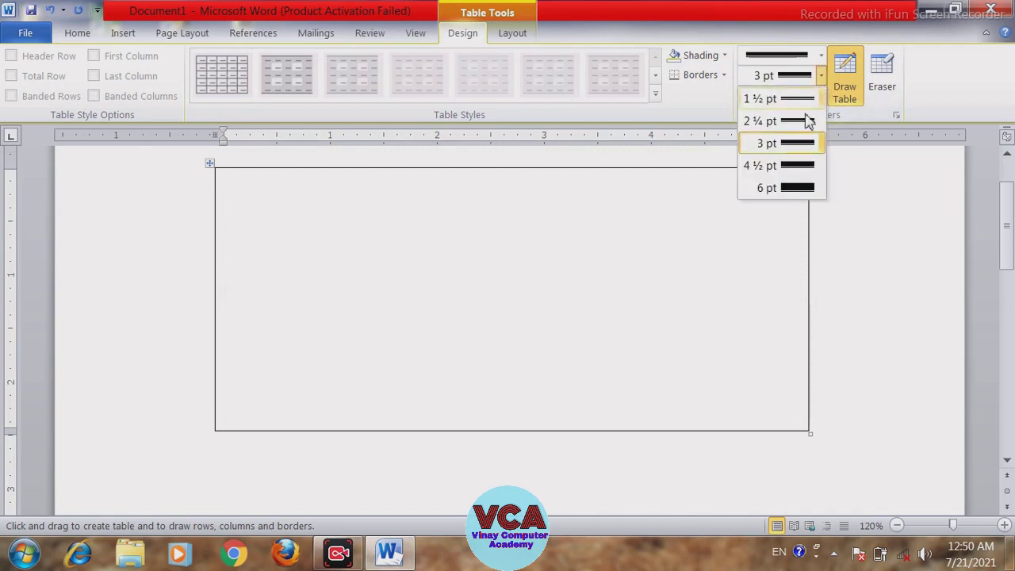
pyautogui.click(798, 149)
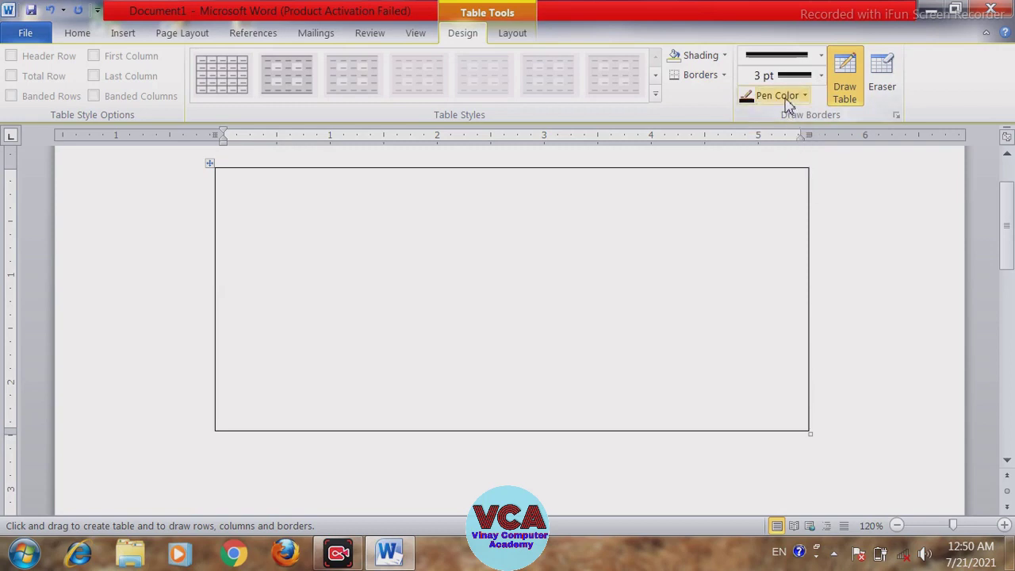
pyautogui.click(790, 105)
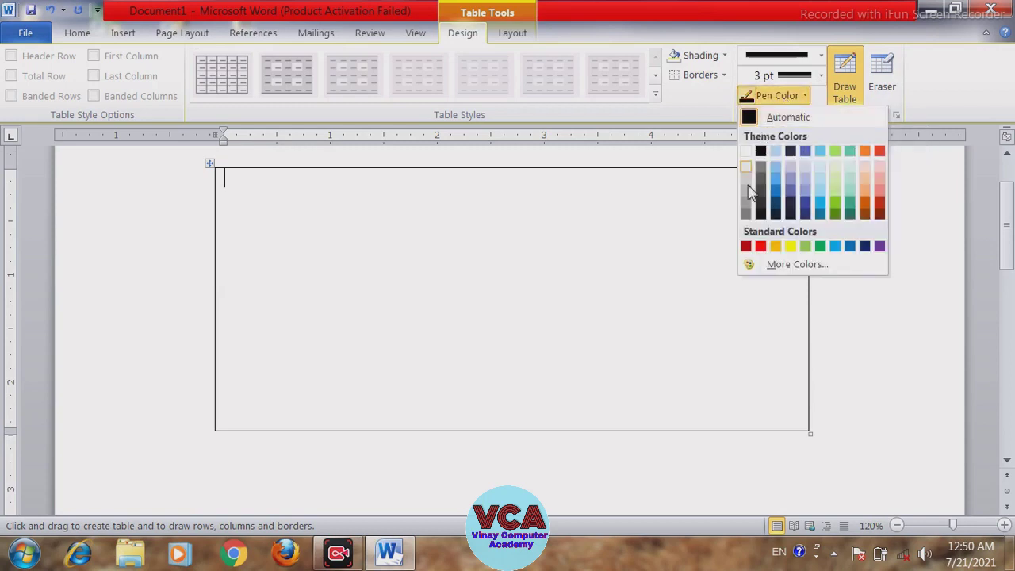
pyautogui.click(760, 246)
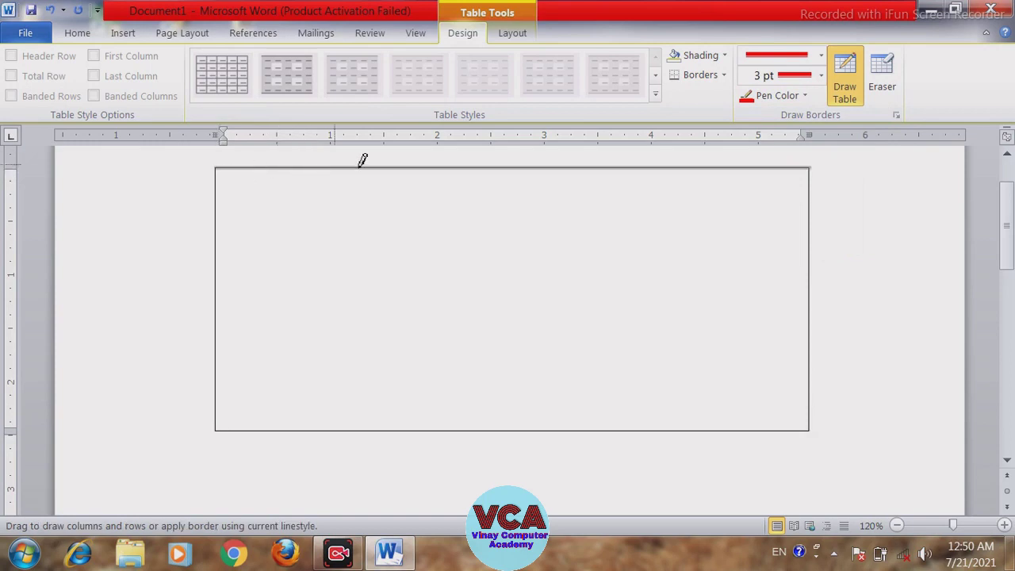
# Redraw the table's top, right, left and bottom edges with the thick red pen
pyautogui.click(401, 164)
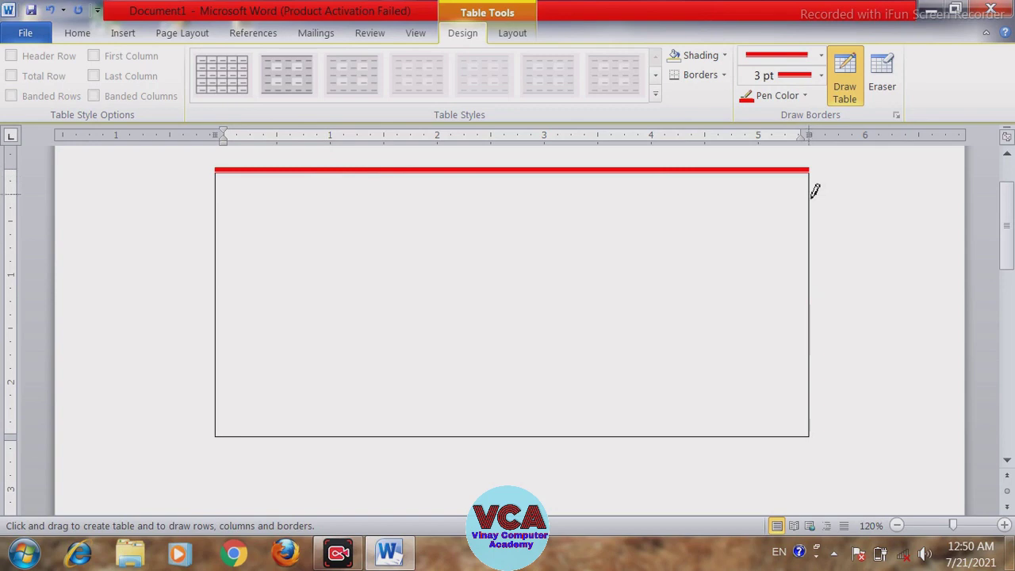
pyautogui.click(814, 187)
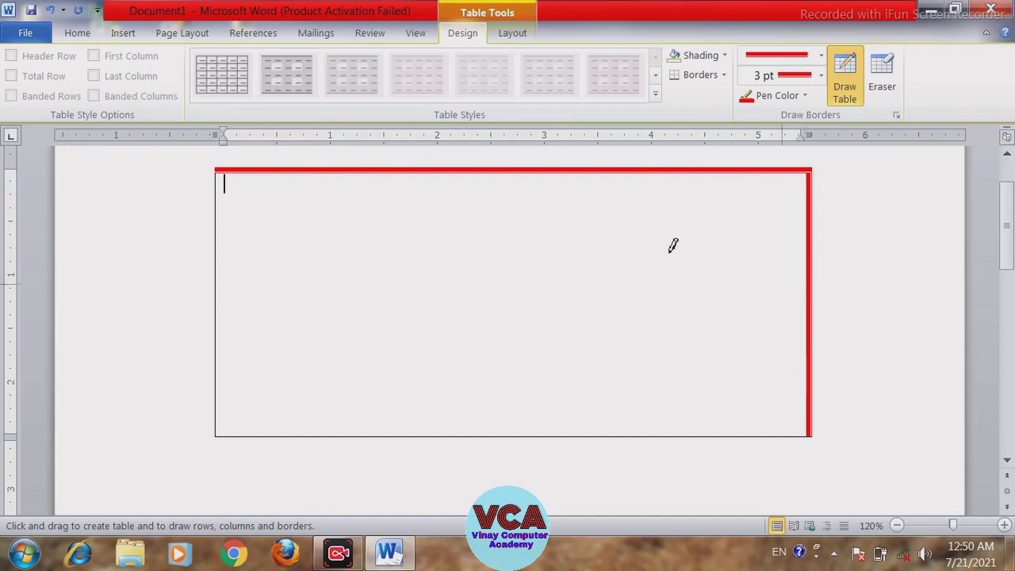
pyautogui.click(220, 225)
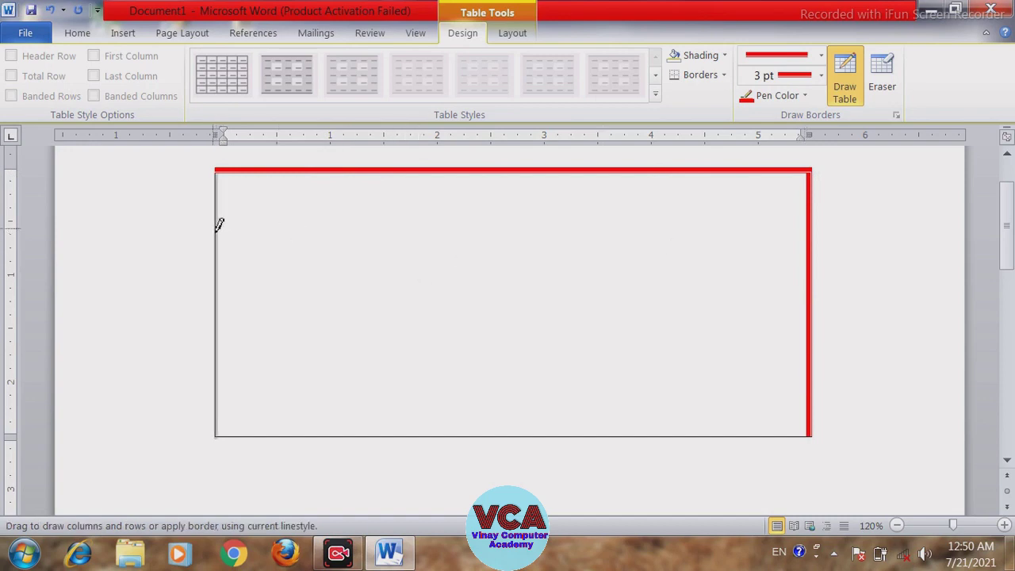
pyautogui.click(259, 437)
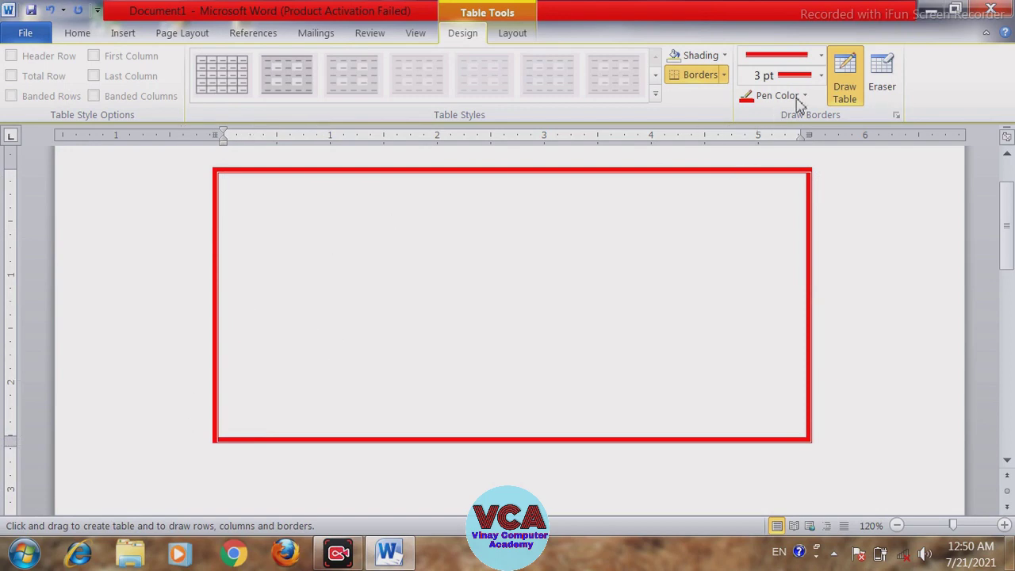
# Draw a thin single blue line across the table near the top to form a narrow row
pyautogui.click(822, 55)
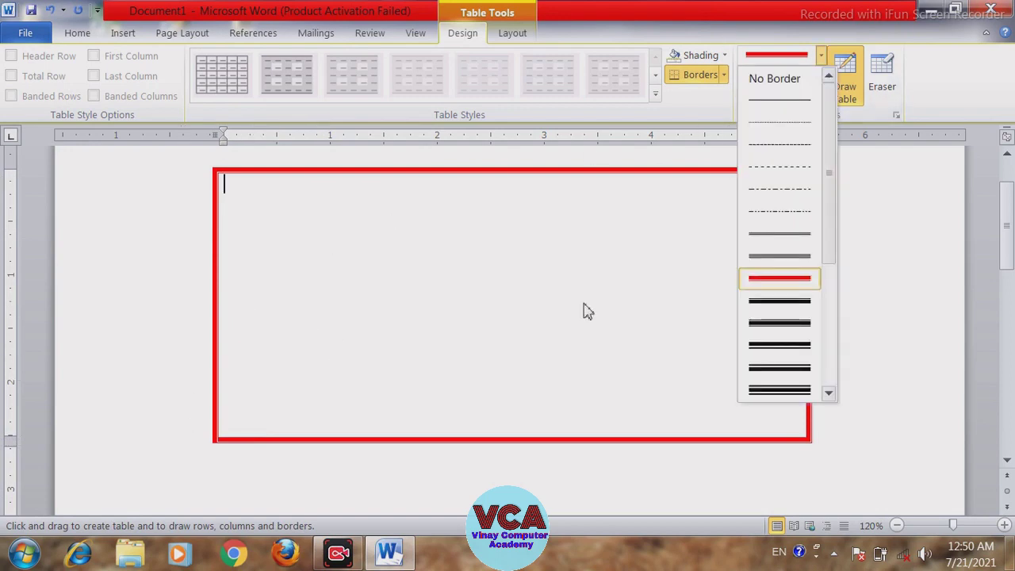
pyautogui.click(786, 243)
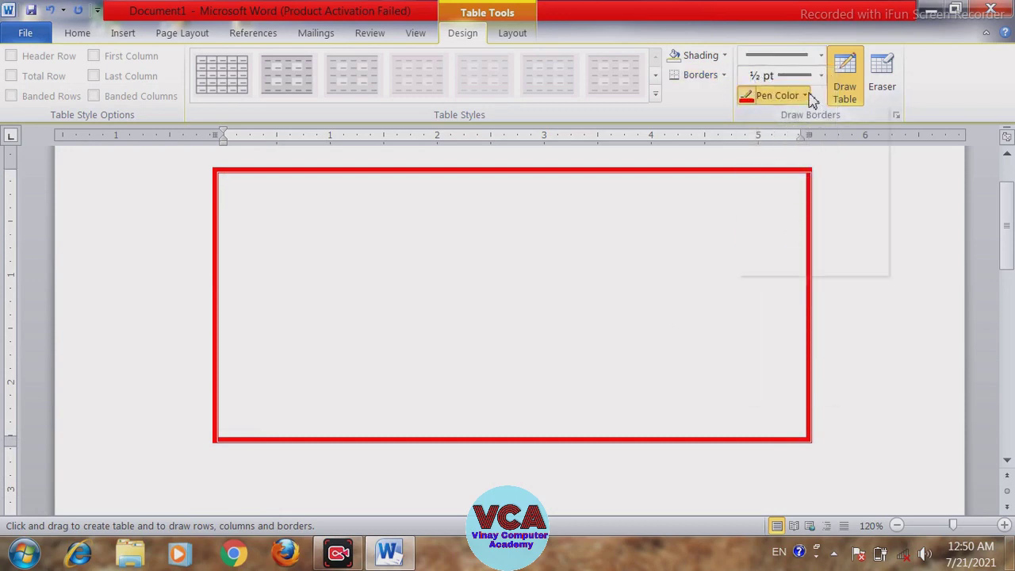
pyautogui.click(809, 97)
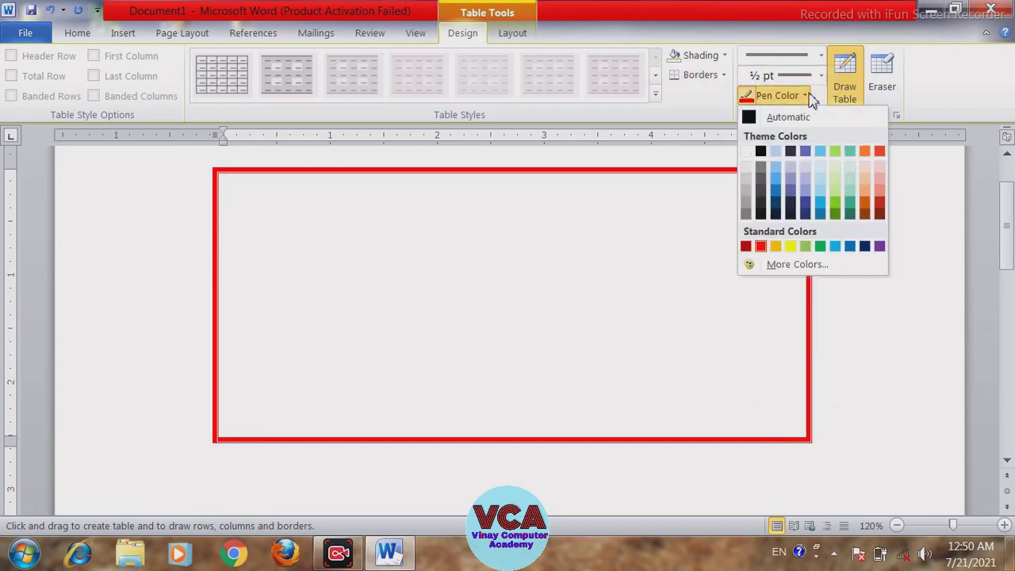
pyautogui.click(793, 265)
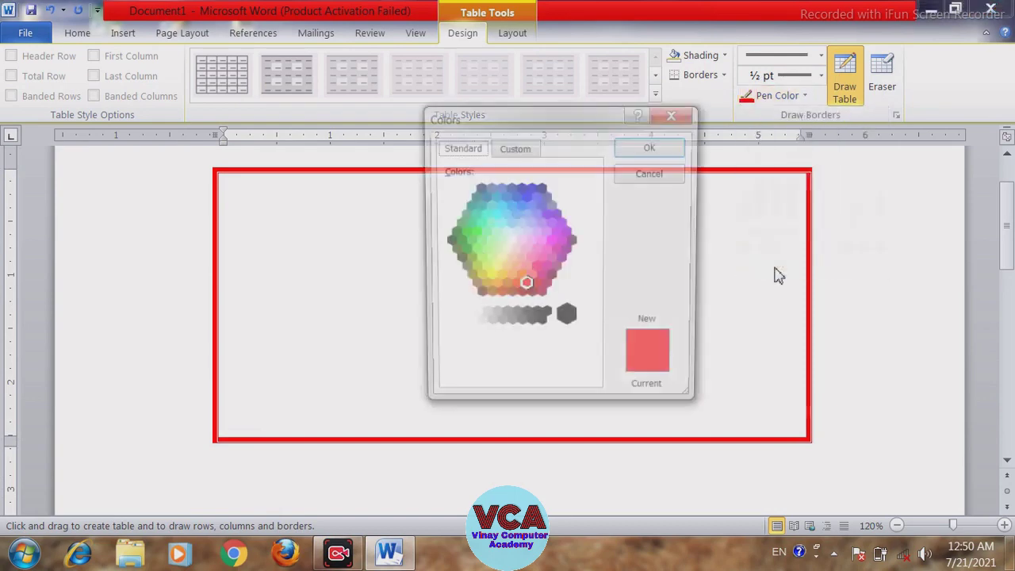
pyautogui.click(516, 197)
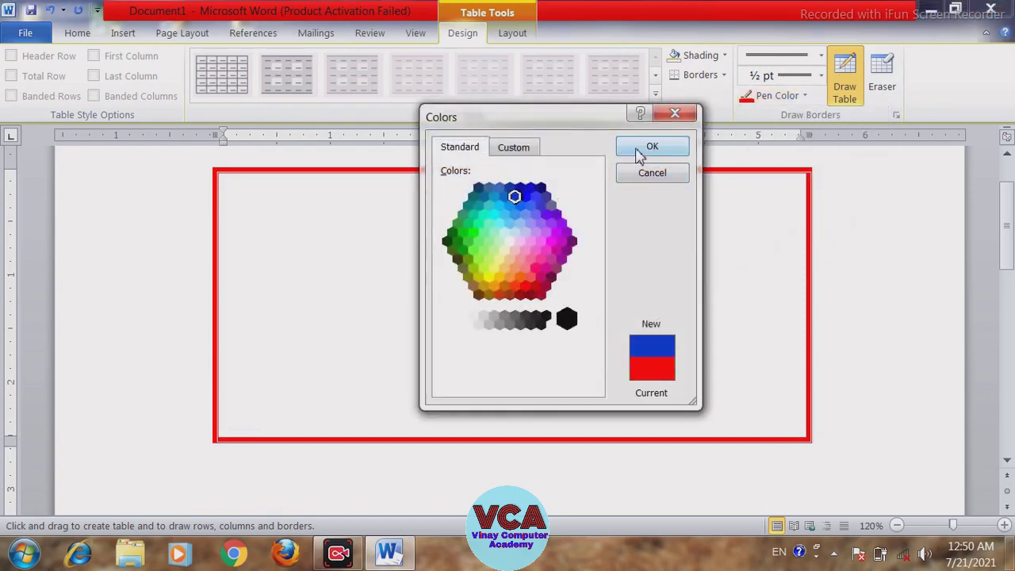
pyautogui.click(641, 151)
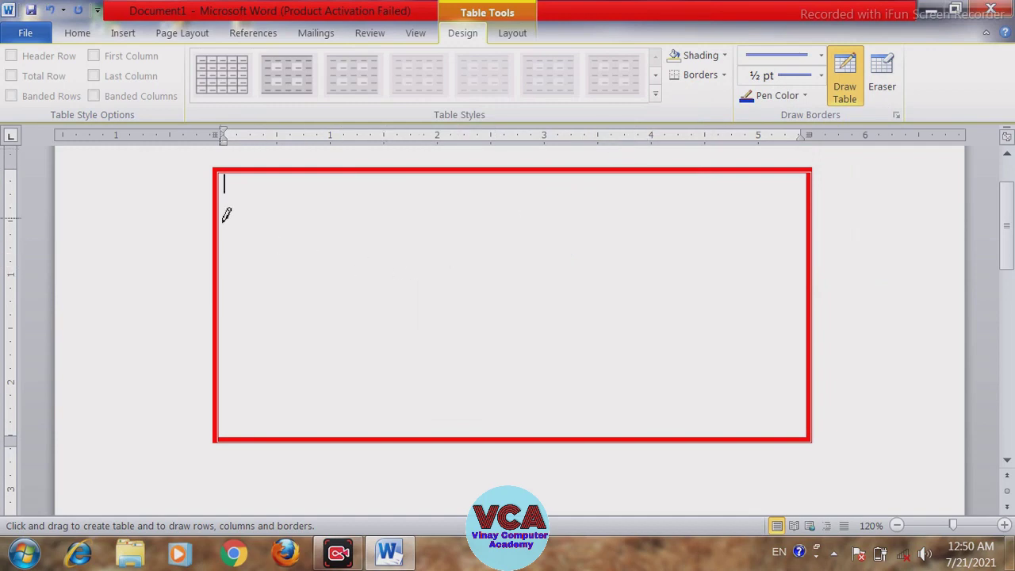
pyautogui.moveTo(220, 218)
pyautogui.mouseDown()
pyautogui.moveTo(525, 241)
pyautogui.moveTo(687, 218)
pyautogui.mouseUp()
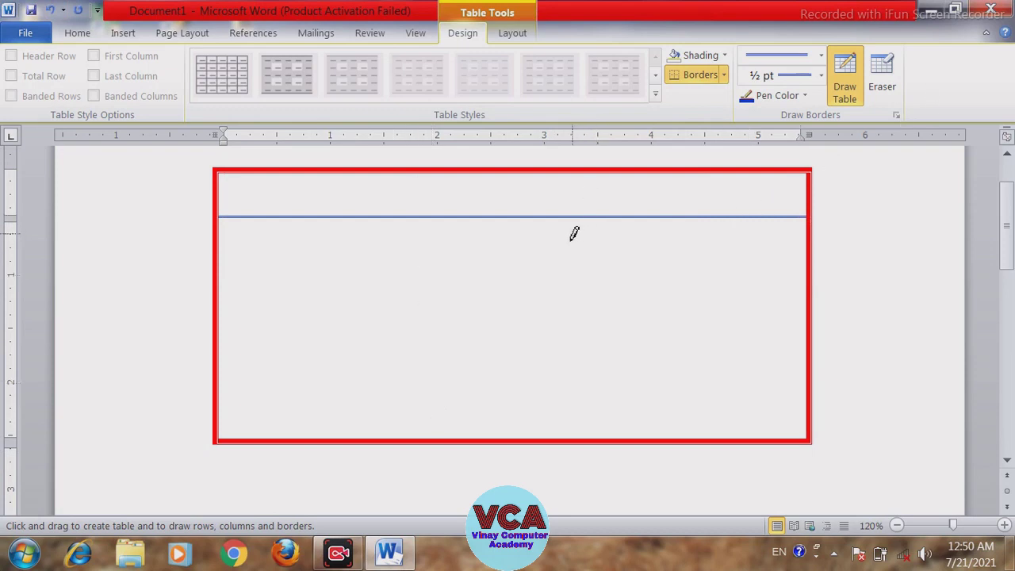
# Set the pen to a plain single 1 pt green line
pyautogui.click(822, 64)
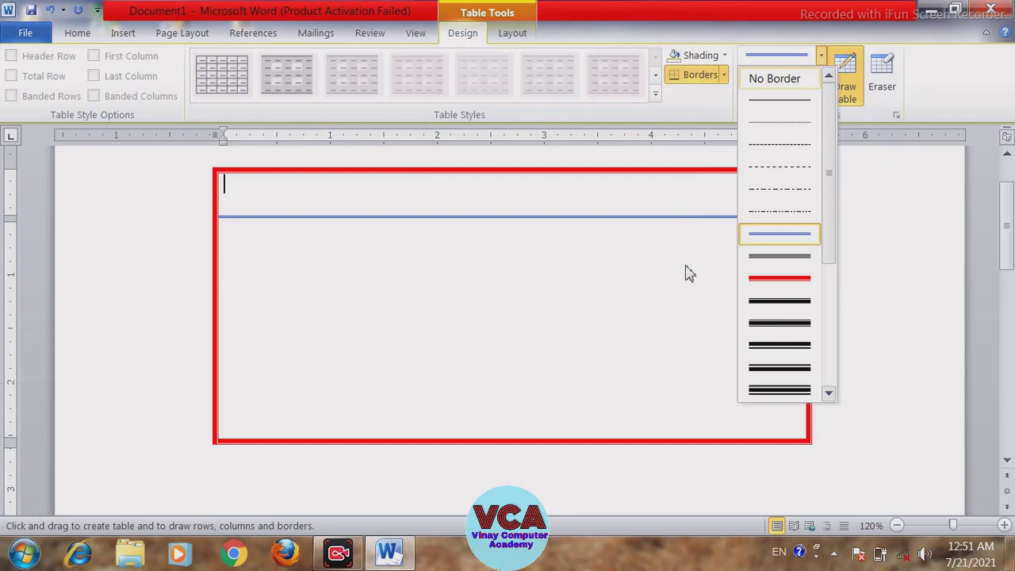
pyautogui.click(784, 109)
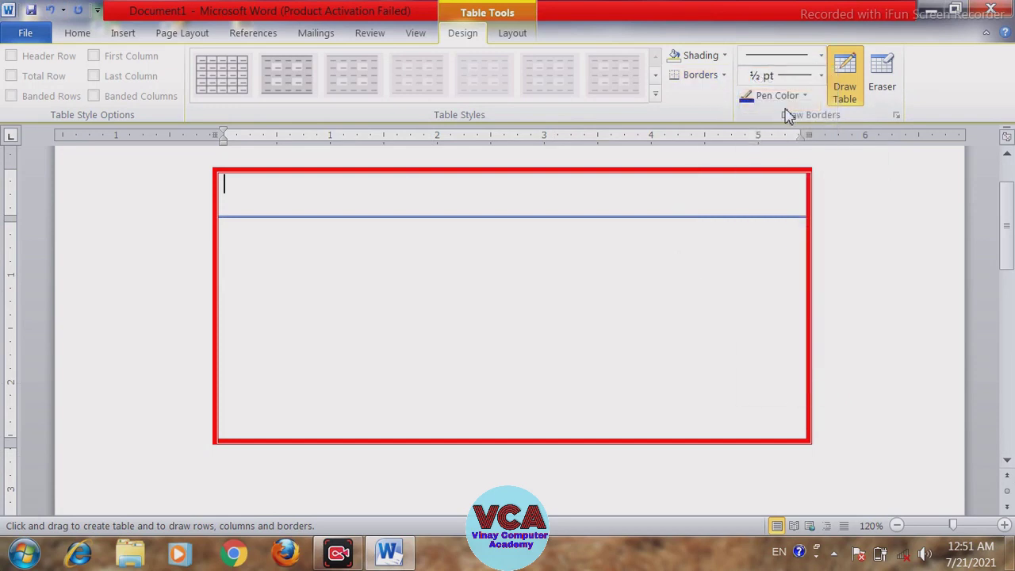
pyautogui.click(822, 76)
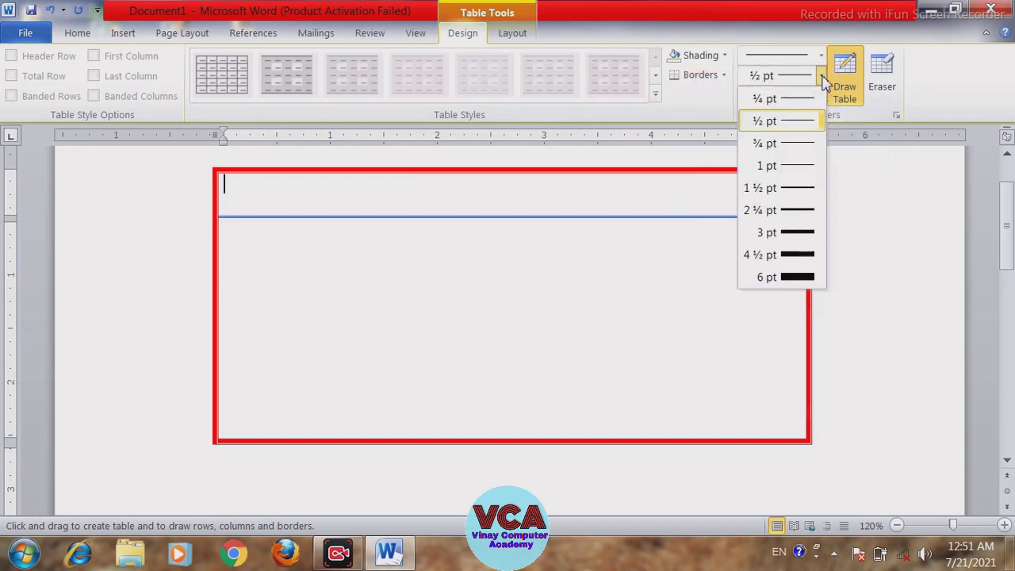
pyautogui.click(808, 166)
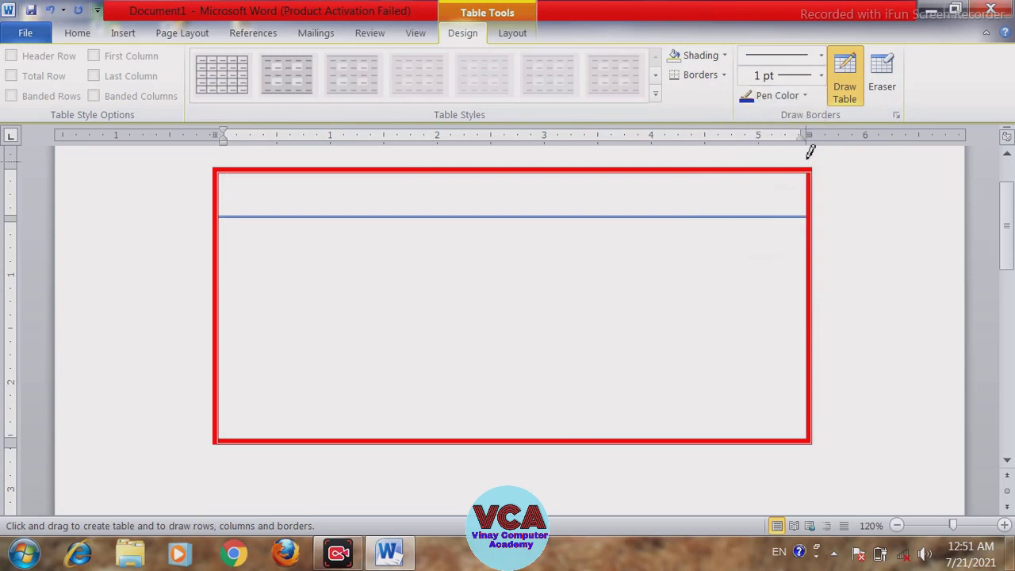
pyautogui.click(805, 96)
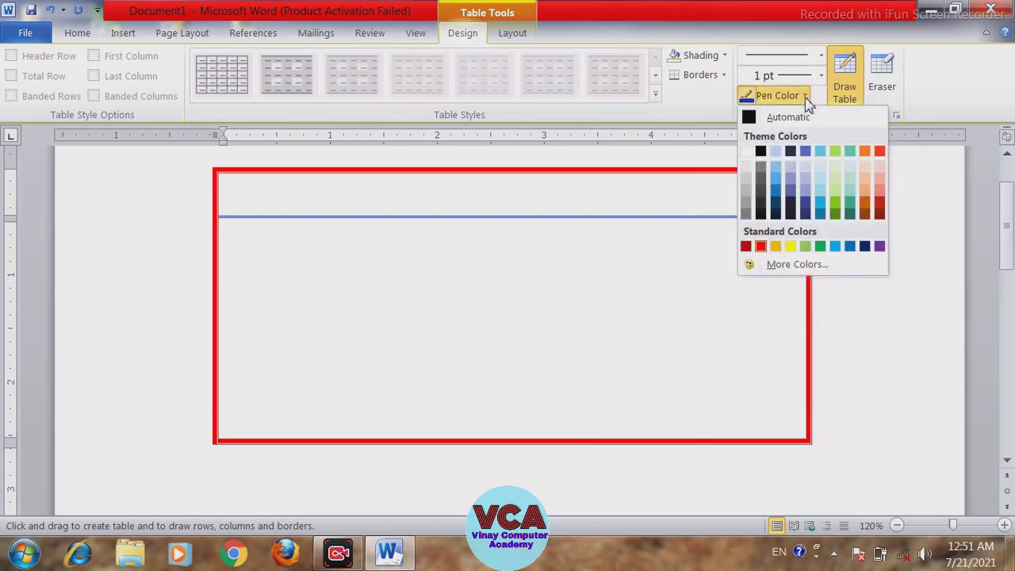
pyautogui.click(775, 267)
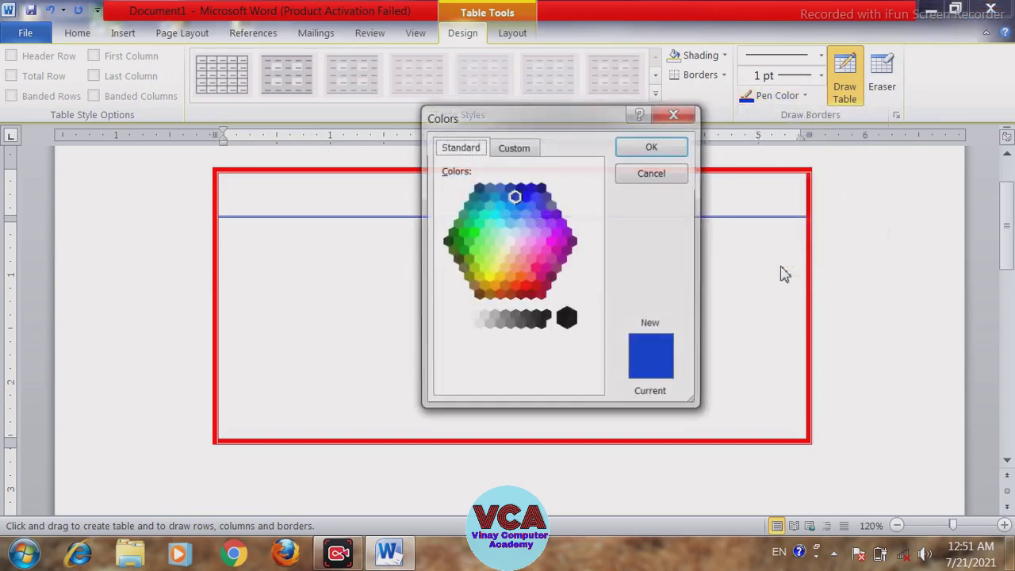
pyautogui.click(463, 251)
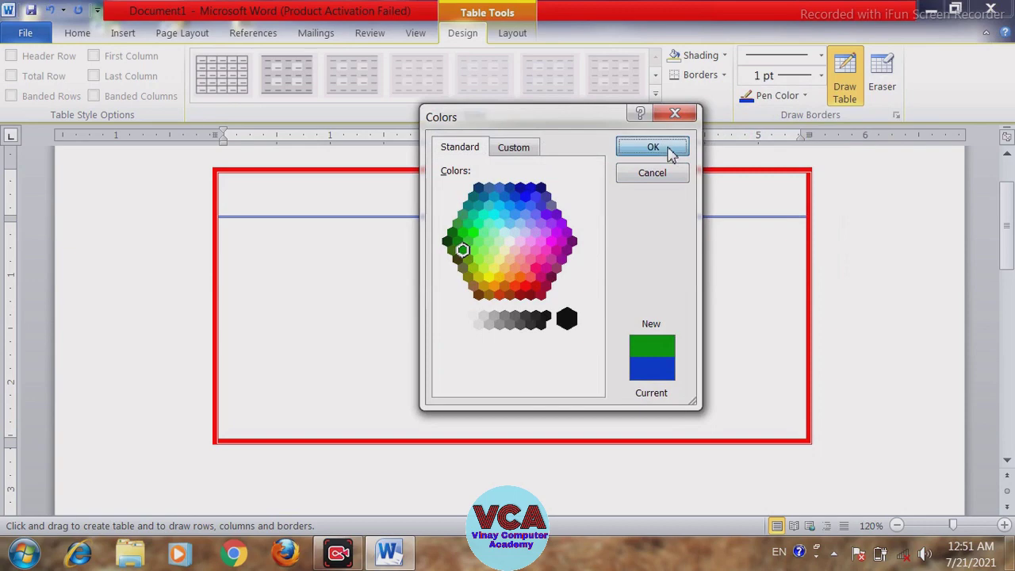
pyautogui.click(670, 151)
# Draw six green column dividers and three green row lines across the table
pyautogui.moveTo(303, 170); pyautogui.dragTo(302, 435)
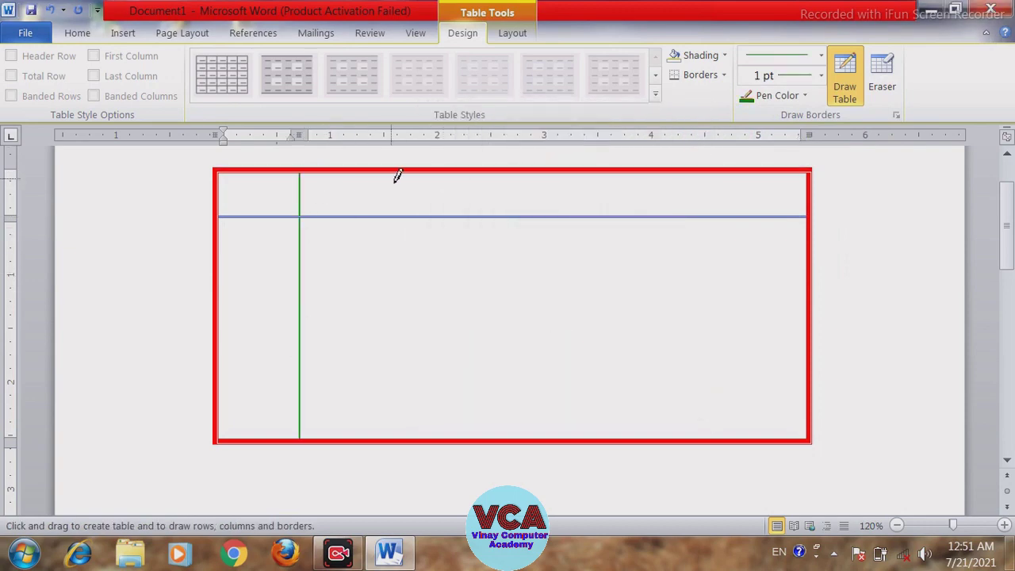
pyautogui.moveTo(401, 172); pyautogui.dragTo(400, 435)
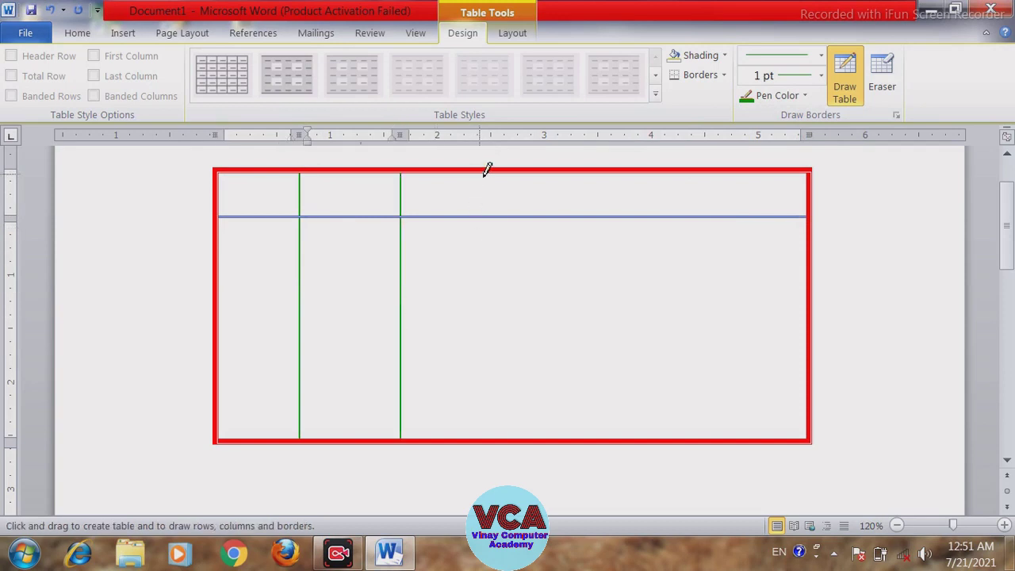
pyautogui.moveTo(489, 170)
pyautogui.mouseDown()
pyautogui.moveTo(499, 319)
pyautogui.moveTo(489, 435)
pyautogui.mouseUp()
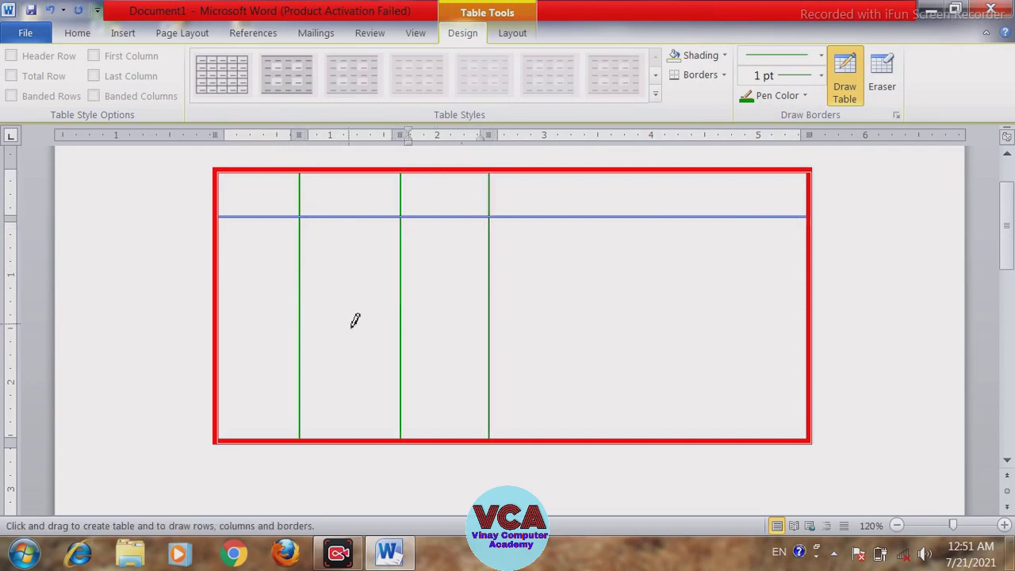
pyautogui.moveTo(591, 173); pyautogui.dragTo(595, 340)
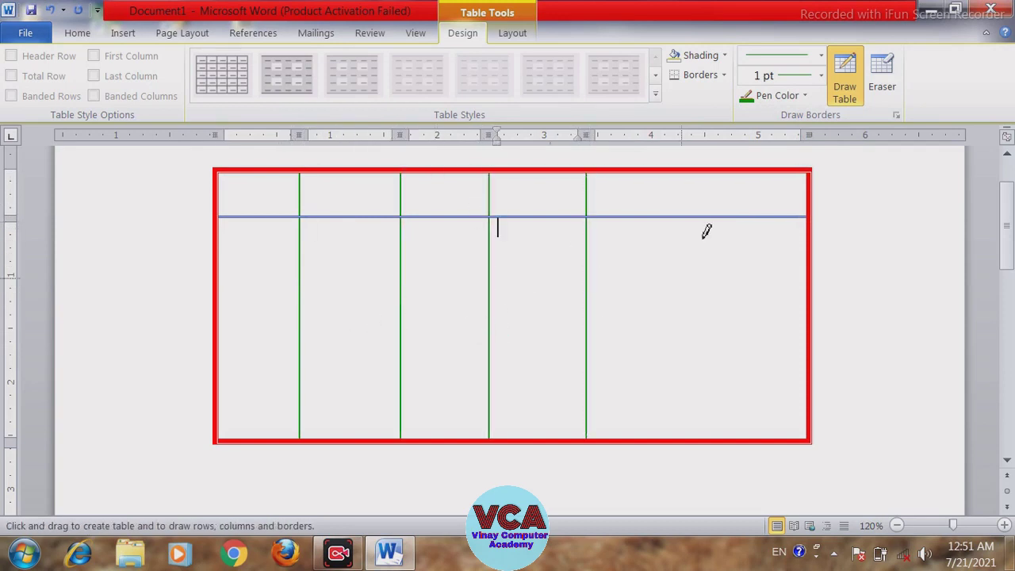
pyautogui.moveTo(670, 169); pyautogui.dragTo(679, 349)
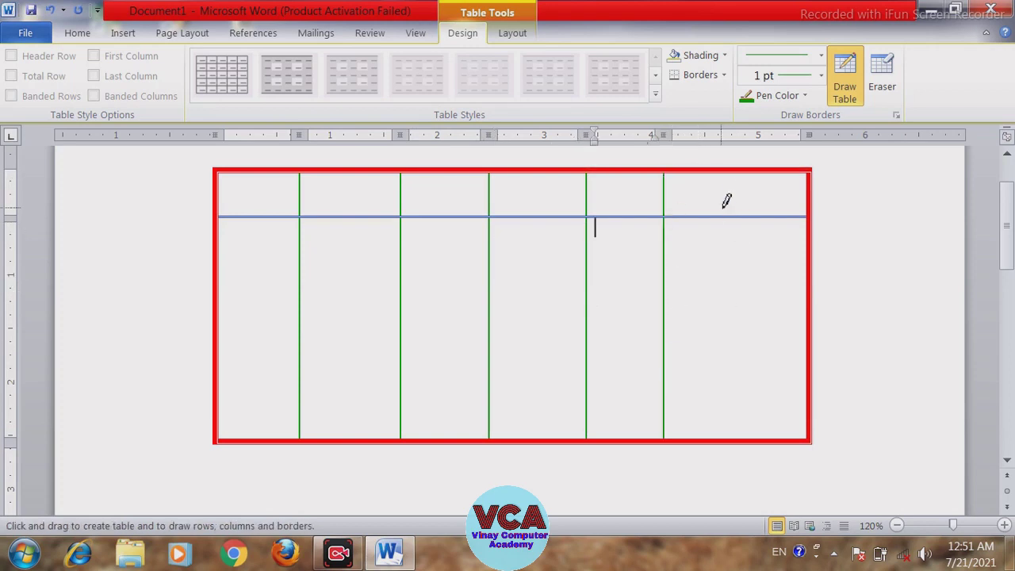
pyautogui.moveTo(739, 170)
pyautogui.mouseDown()
pyautogui.moveTo(748, 320)
pyautogui.moveTo(739, 358)
pyautogui.mouseUp()
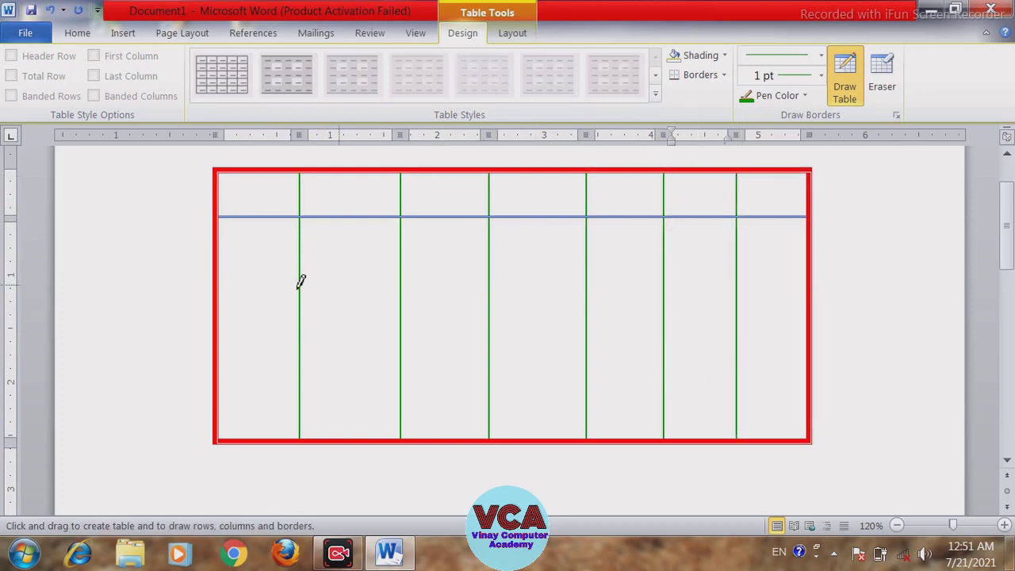
pyautogui.moveTo(221, 265); pyautogui.dragTo(782, 272)
pyautogui.moveTo(225, 320); pyautogui.dragTo(746, 339)
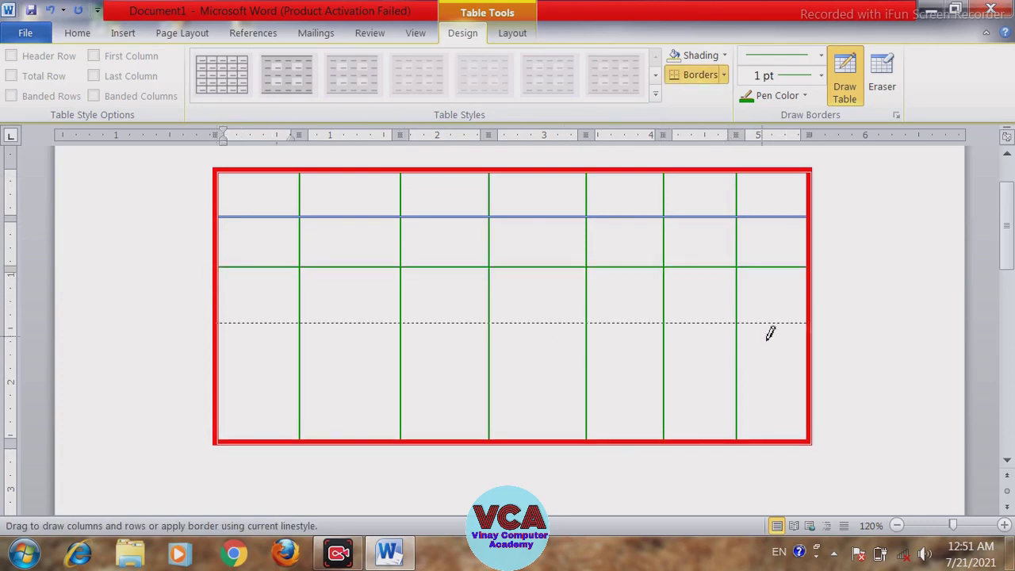
pyautogui.moveTo(223, 384); pyautogui.dragTo(758, 390)
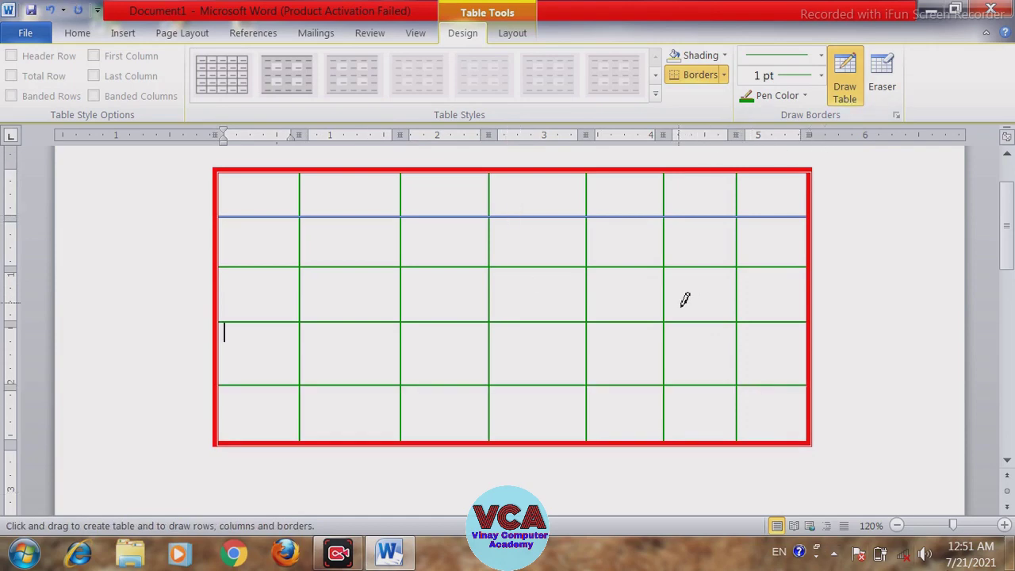
# Check the line style, 1 pt weight and green pen colour, then turn off Draw Table
pyautogui.click(821, 69)
pyautogui.click(822, 76)
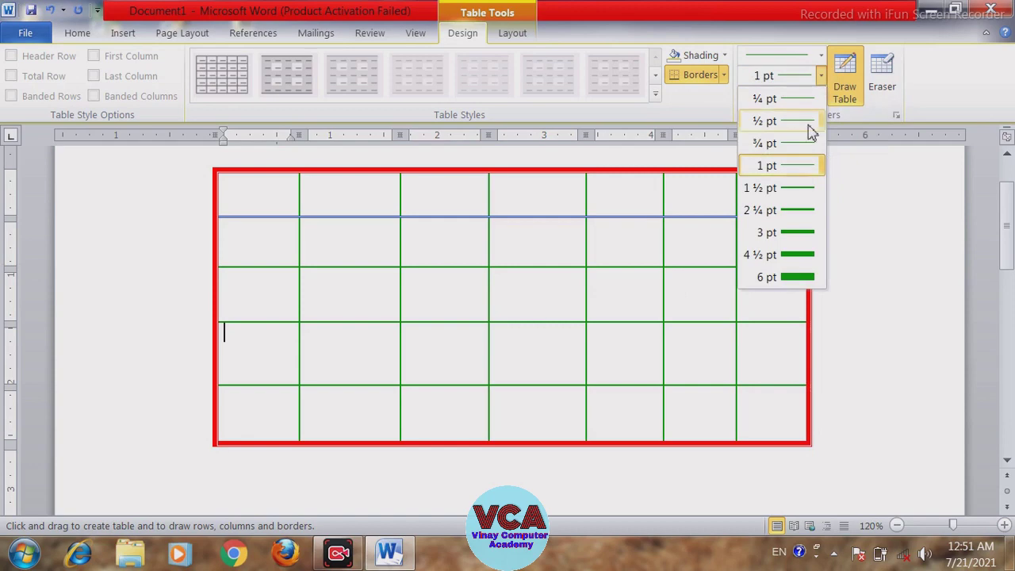
pyautogui.click(618, 241)
pyautogui.click(805, 99)
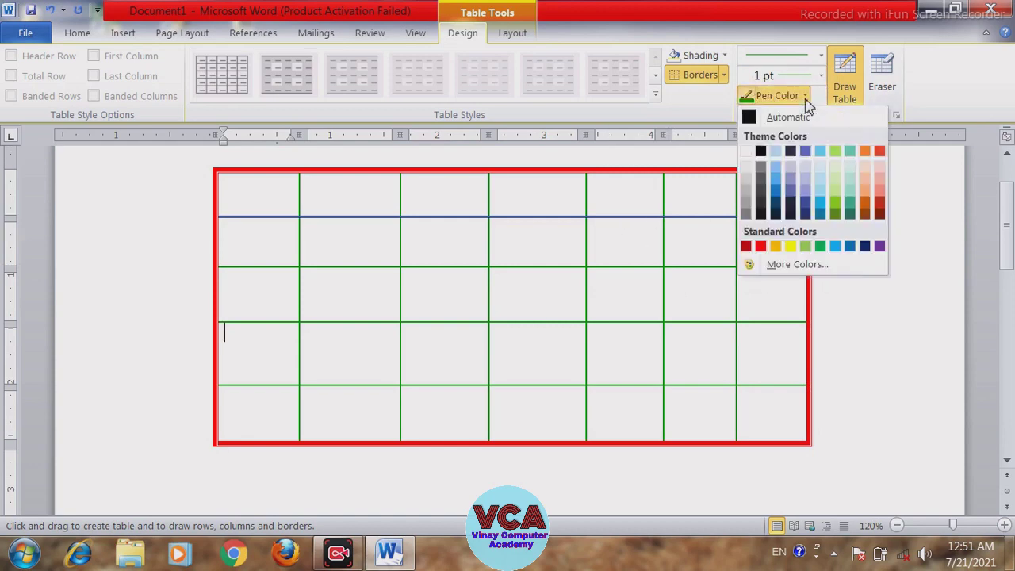
pyautogui.click(584, 258)
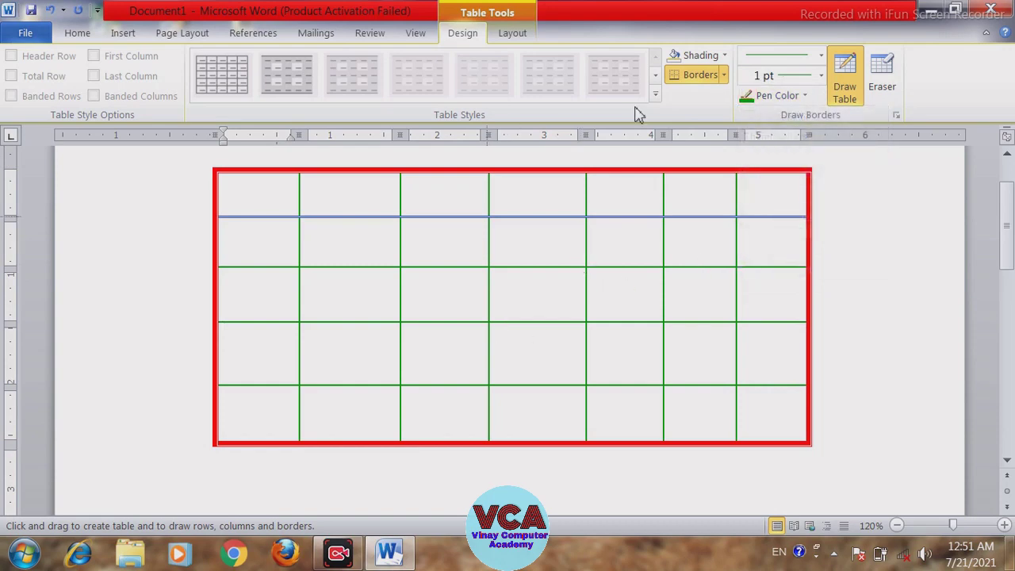
pyautogui.click(856, 103)
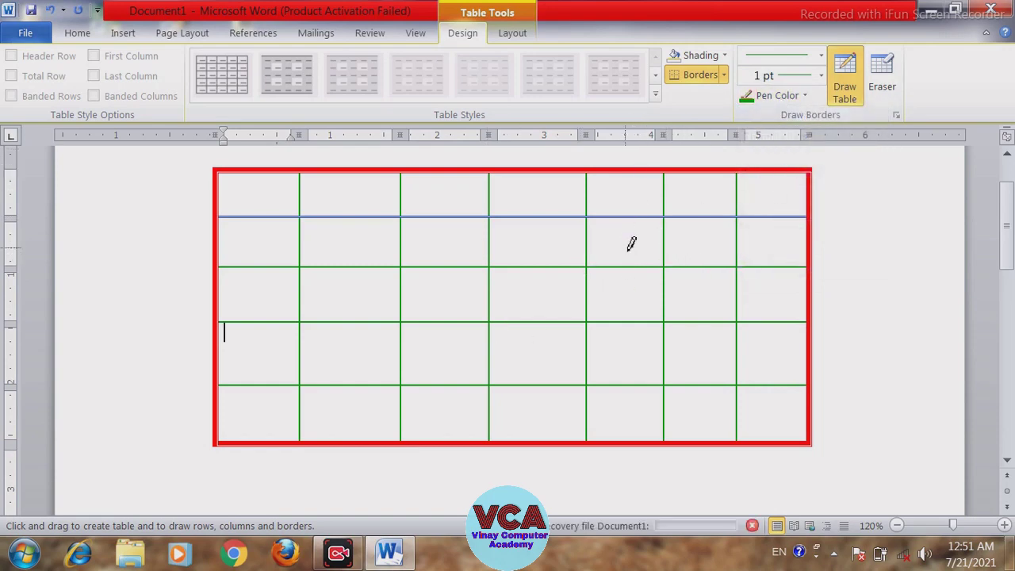
pyautogui.click(847, 97)
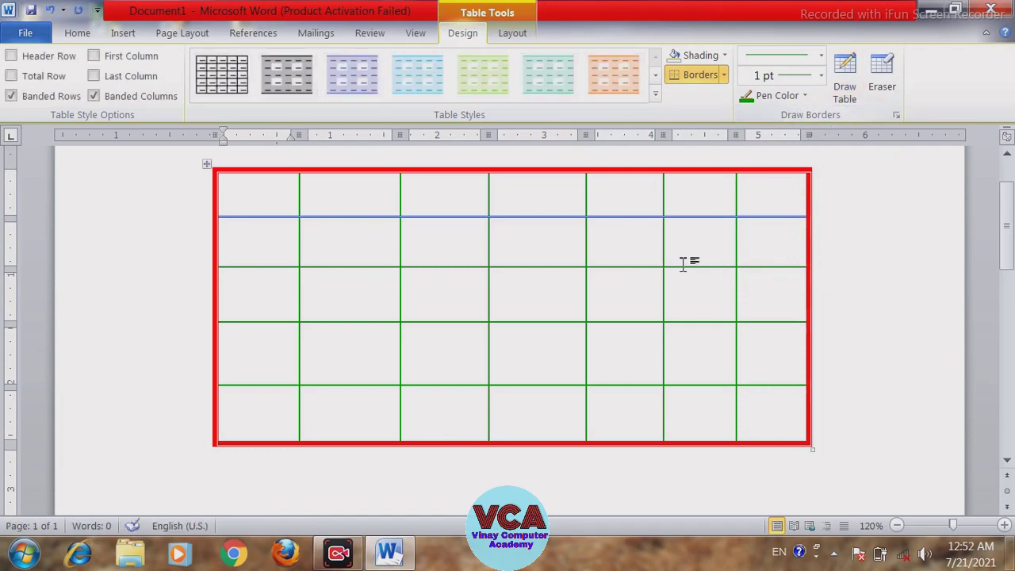
pyautogui.click(539, 249)
pyautogui.click(451, 251)
# Erase the three column dividers in the table's top row
pyautogui.click(883, 87)
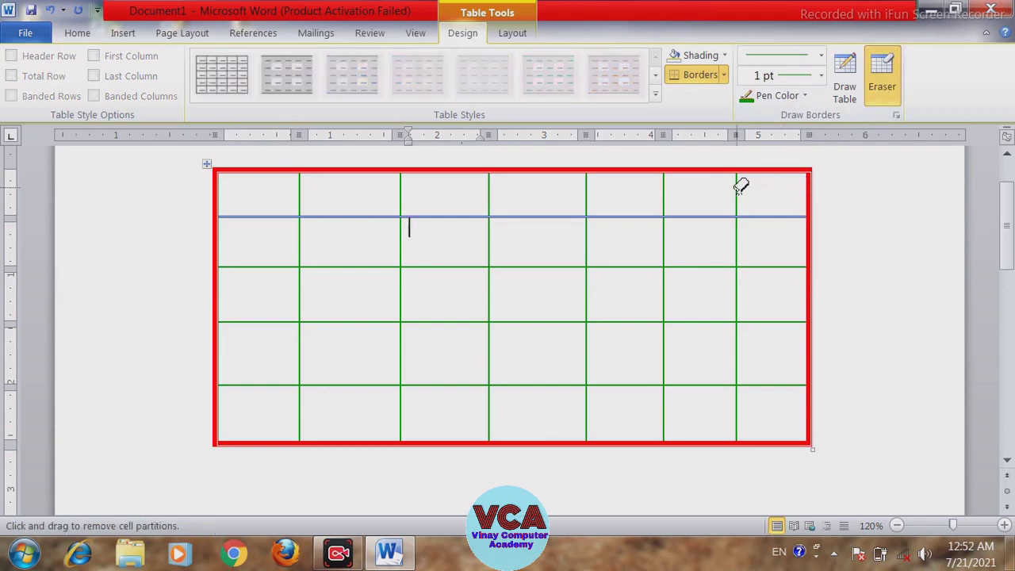
pyautogui.moveTo(738, 187); pyautogui.dragTo(746, 207)
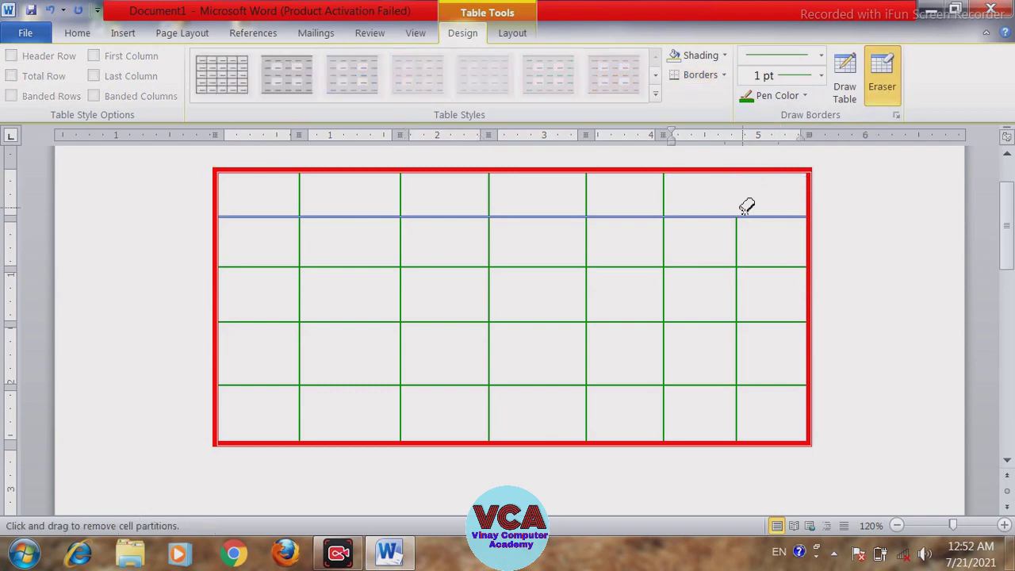
pyautogui.moveTo(667, 187); pyautogui.dragTo(666, 194)
pyautogui.click(589, 192)
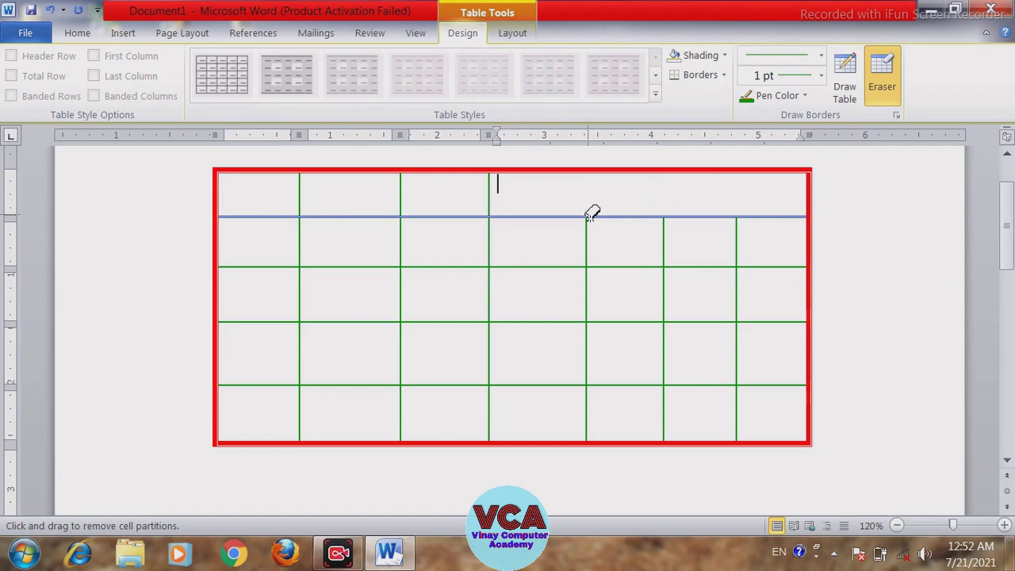
pyautogui.click(894, 94)
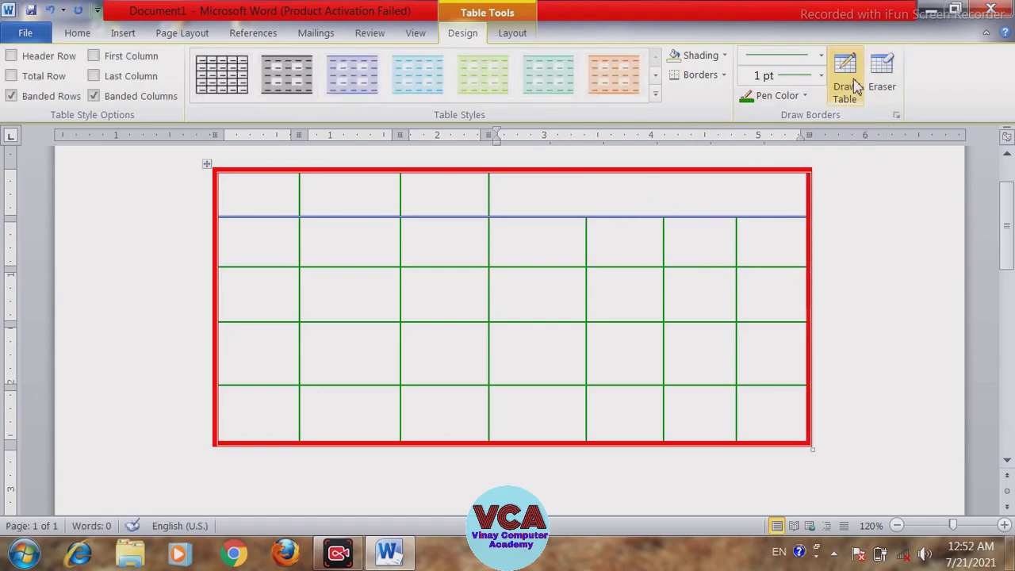
# Select the first row and merge it into one wide cell
pyautogui.click(516, 36)
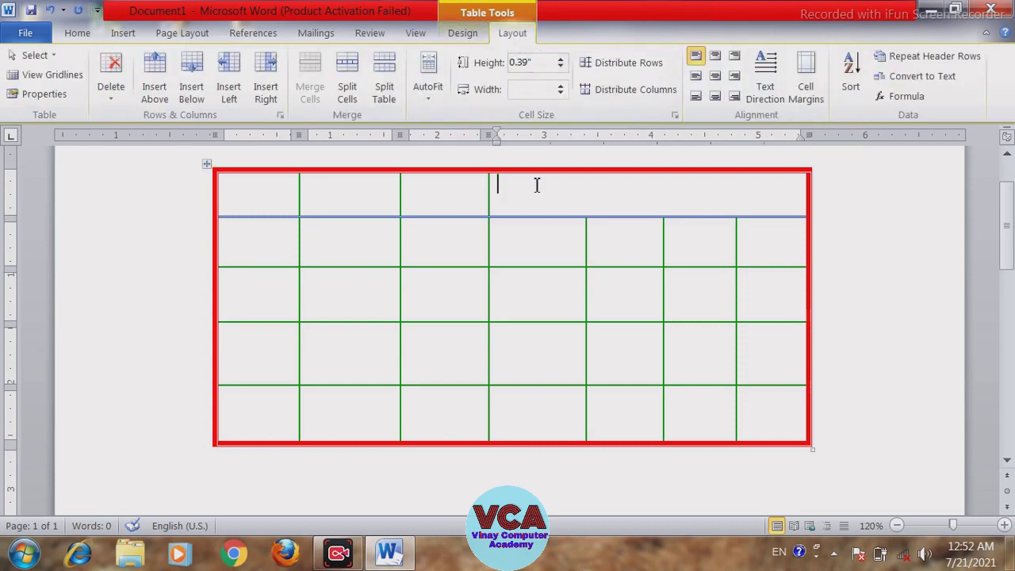
pyautogui.moveTo(553, 198); pyautogui.dragTo(295, 195)
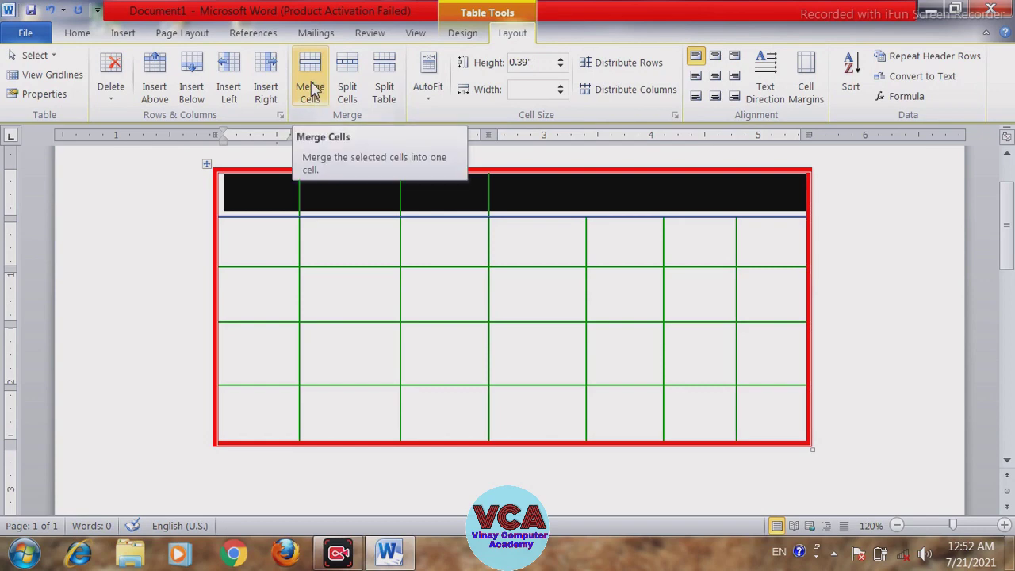
pyautogui.click(310, 89)
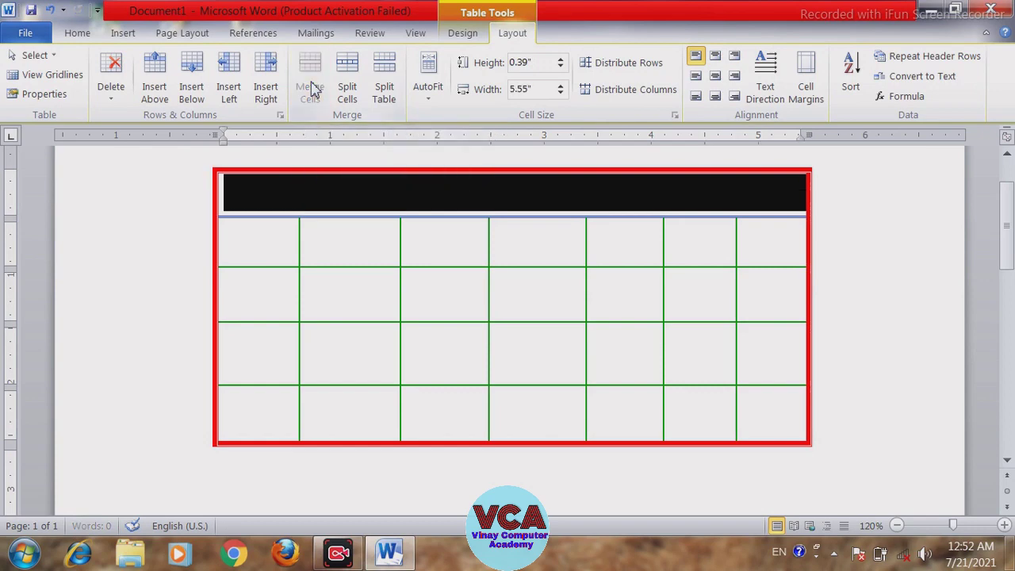
pyautogui.click(434, 195)
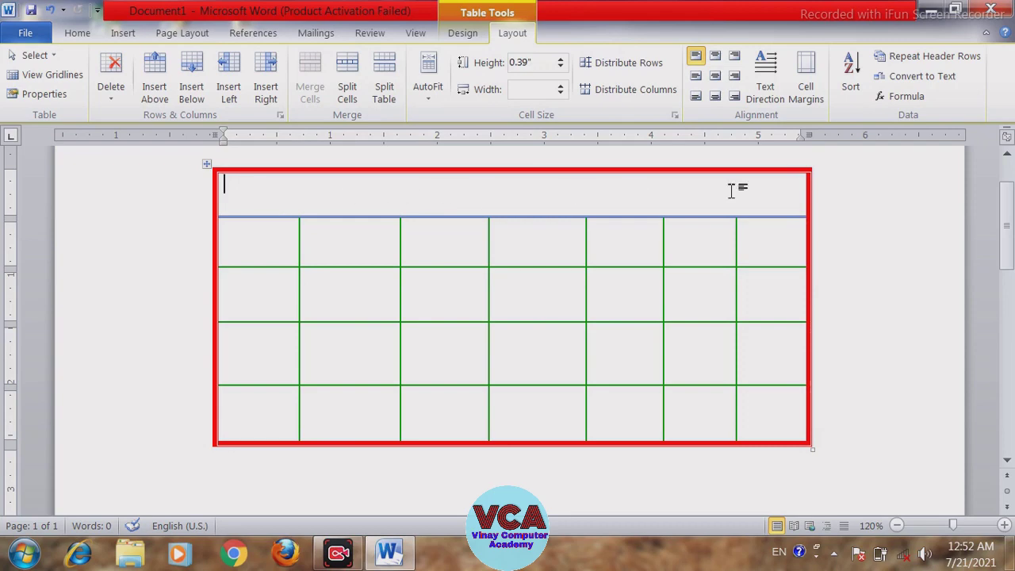
pyautogui.click(464, 36)
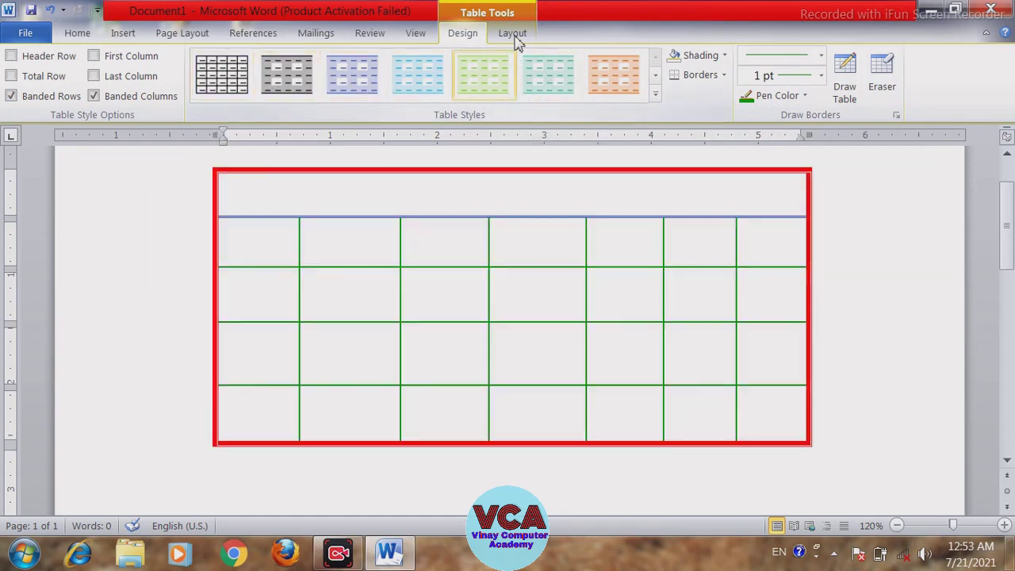
pyautogui.click(514, 36)
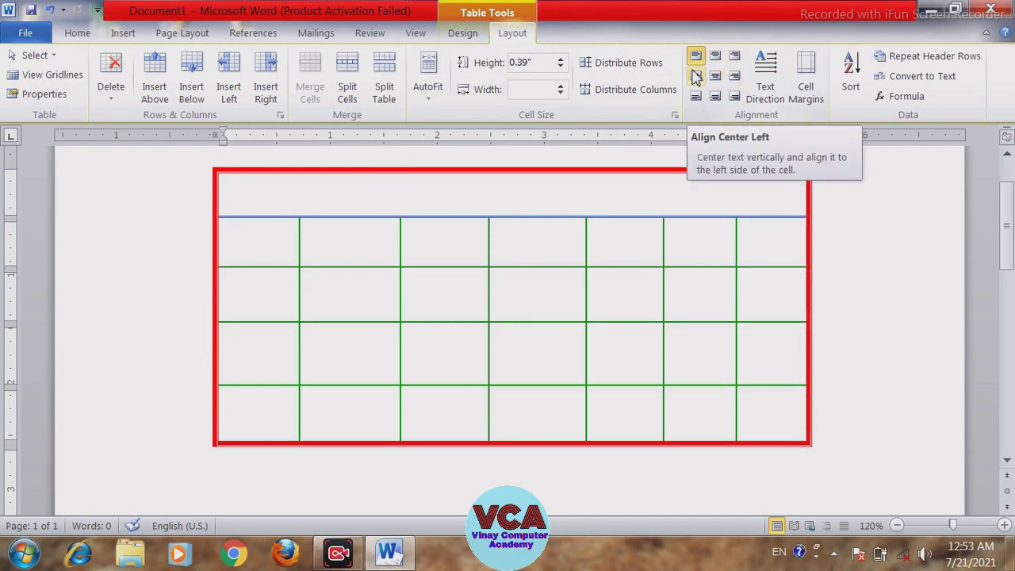
pyautogui.click(492, 251)
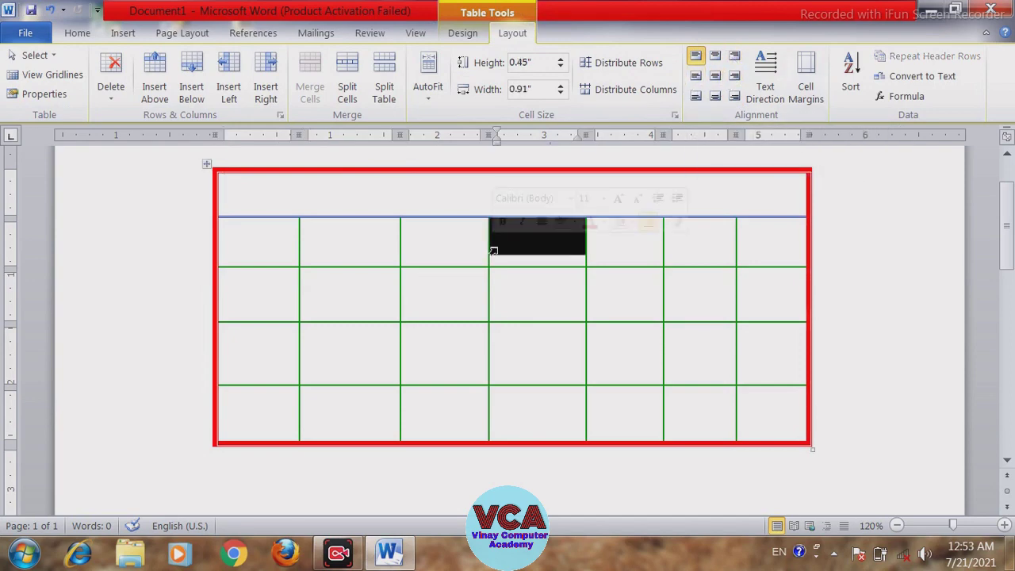
pyautogui.click(424, 244)
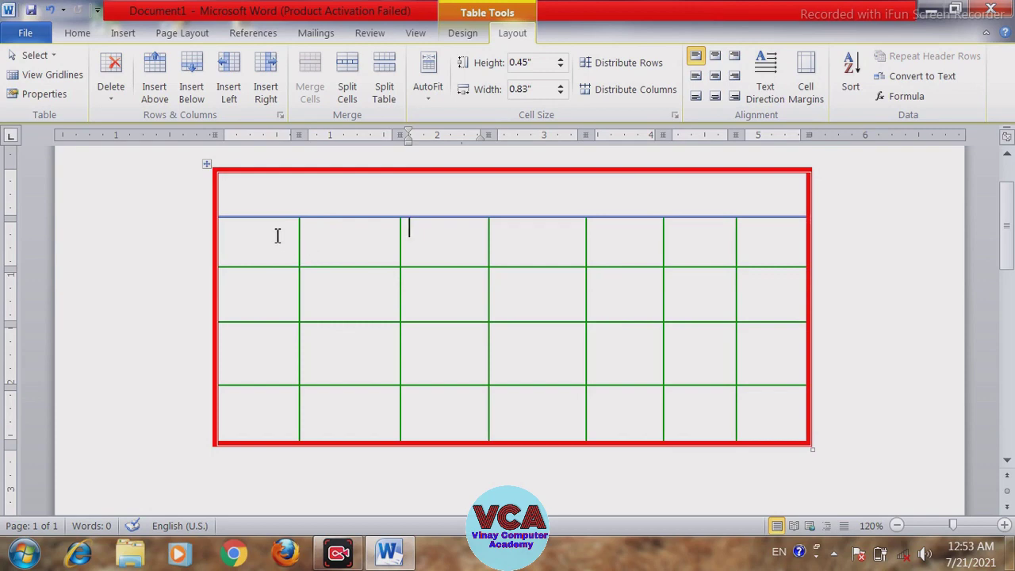
pyautogui.moveTo(274, 232); pyautogui.dragTo(268, 403)
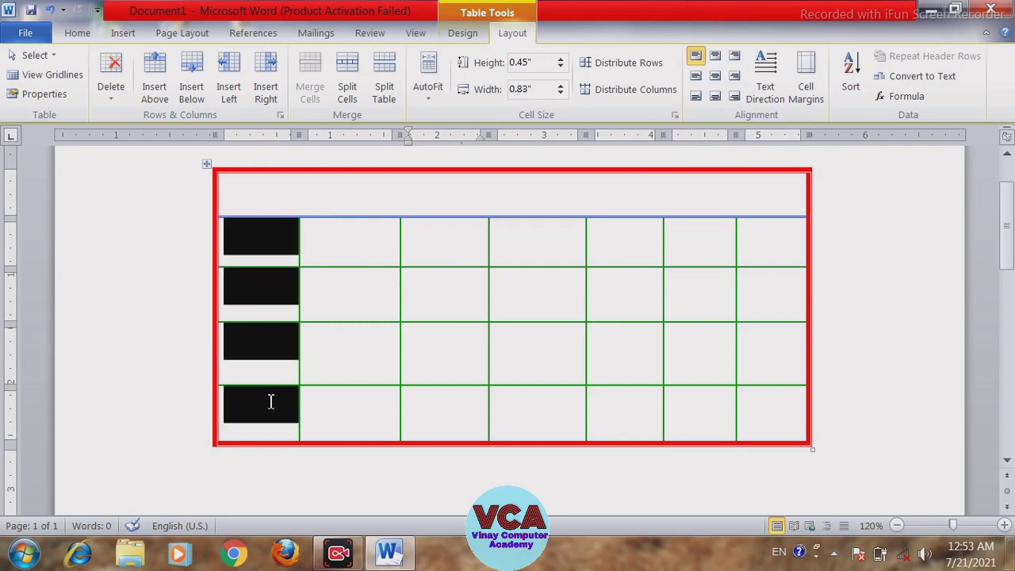
pyautogui.moveTo(354, 233); pyautogui.dragTo(353, 397)
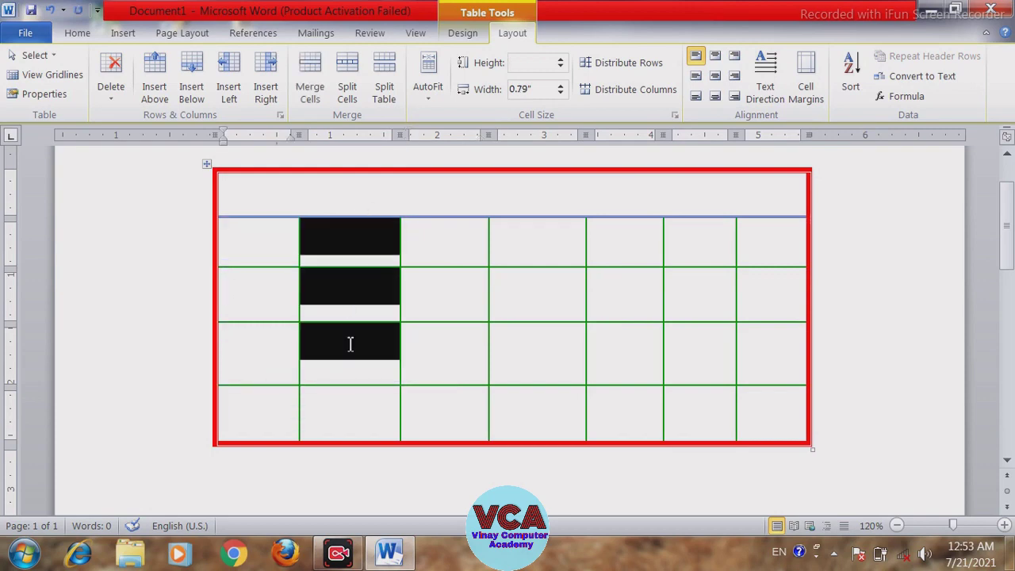
pyautogui.moveTo(447, 249); pyautogui.dragTo(446, 406)
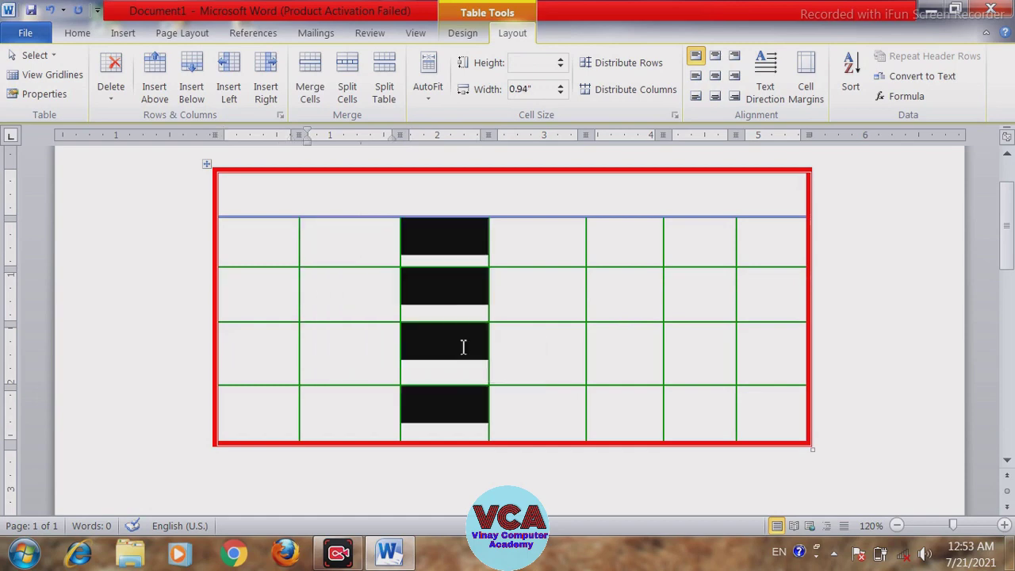
pyautogui.moveTo(545, 230); pyautogui.dragTo(541, 406)
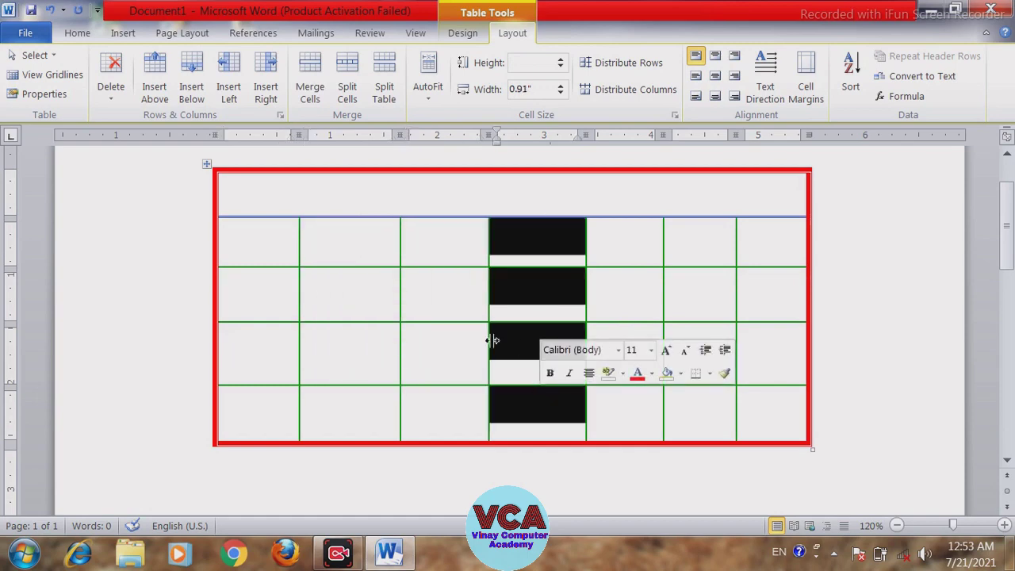
pyautogui.click(358, 299)
pyautogui.moveTo(273, 248); pyautogui.dragTo(538, 252)
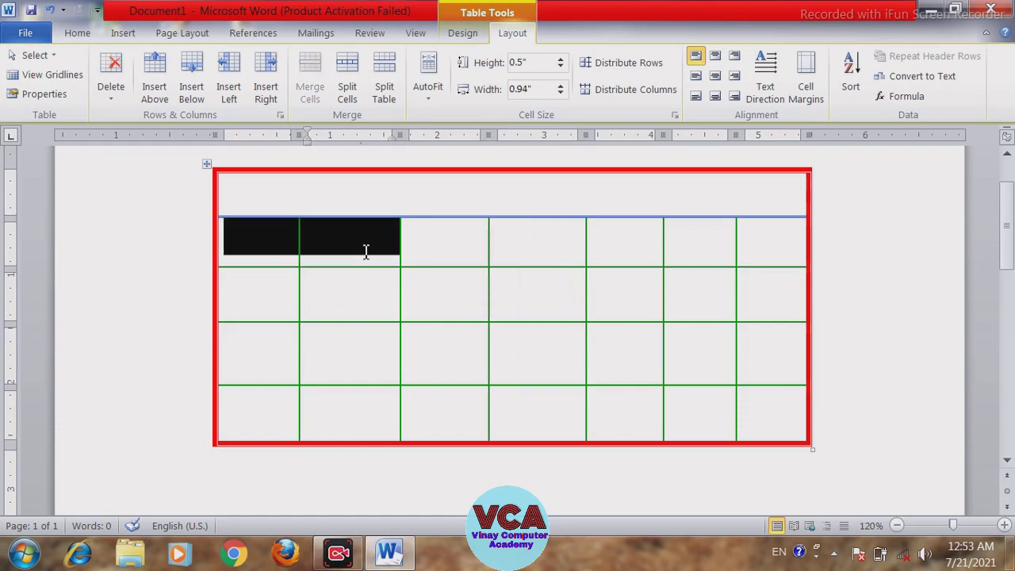
pyautogui.moveTo(281, 286); pyautogui.dragTo(580, 285)
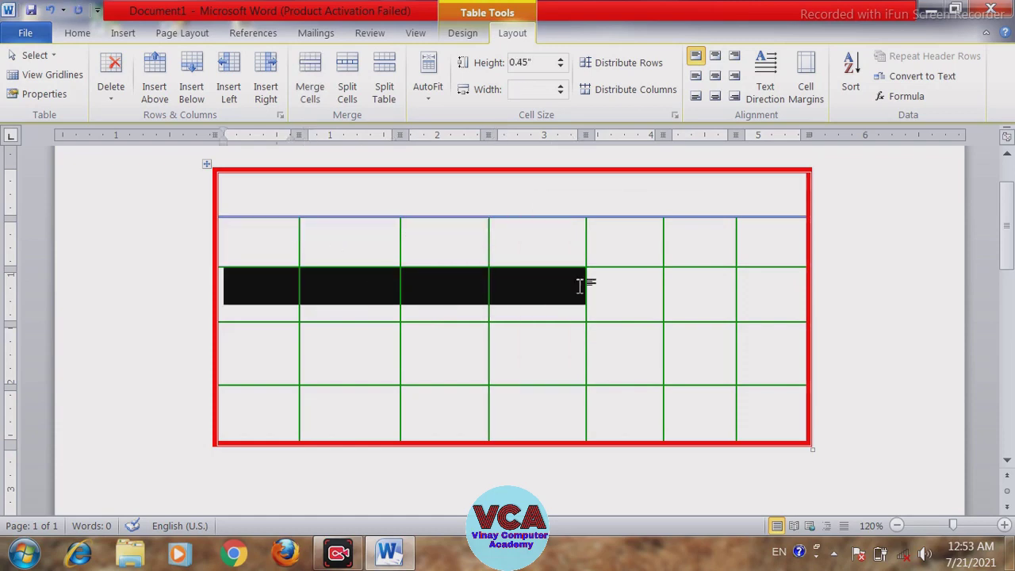
pyautogui.moveTo(283, 354); pyautogui.dragTo(508, 353)
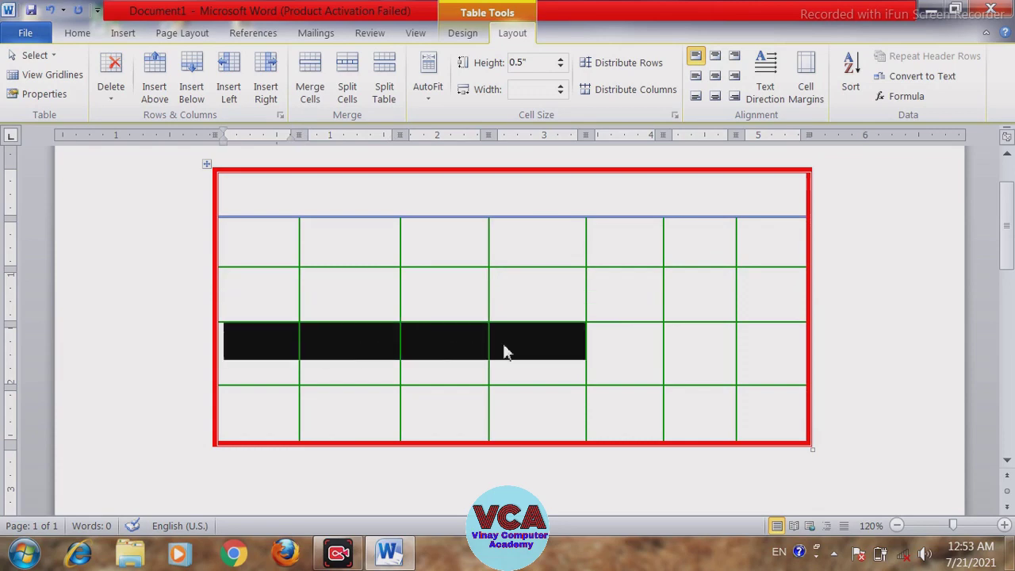
pyautogui.click(341, 405)
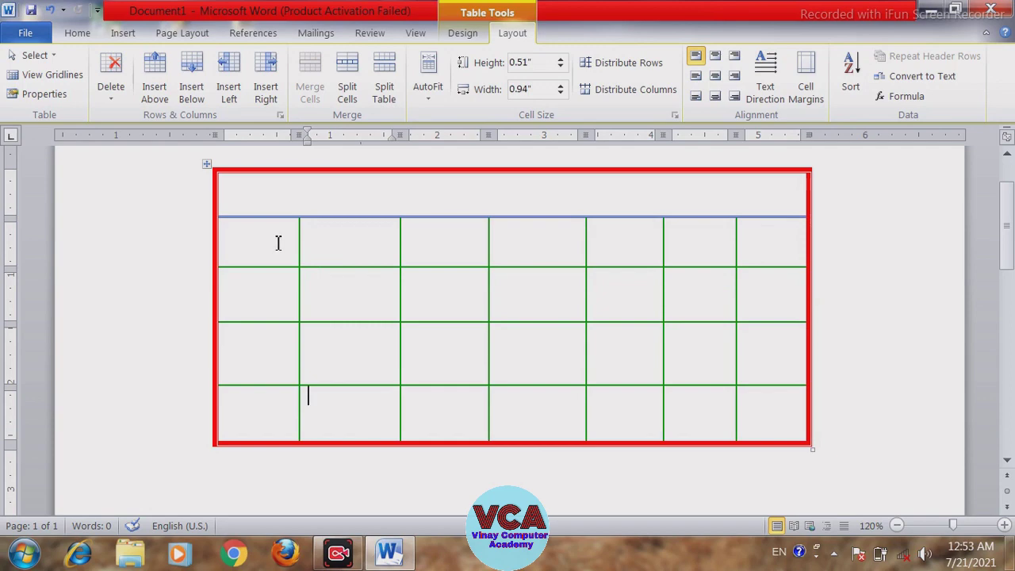
pyautogui.moveTo(274, 241); pyautogui.dragTo(769, 413)
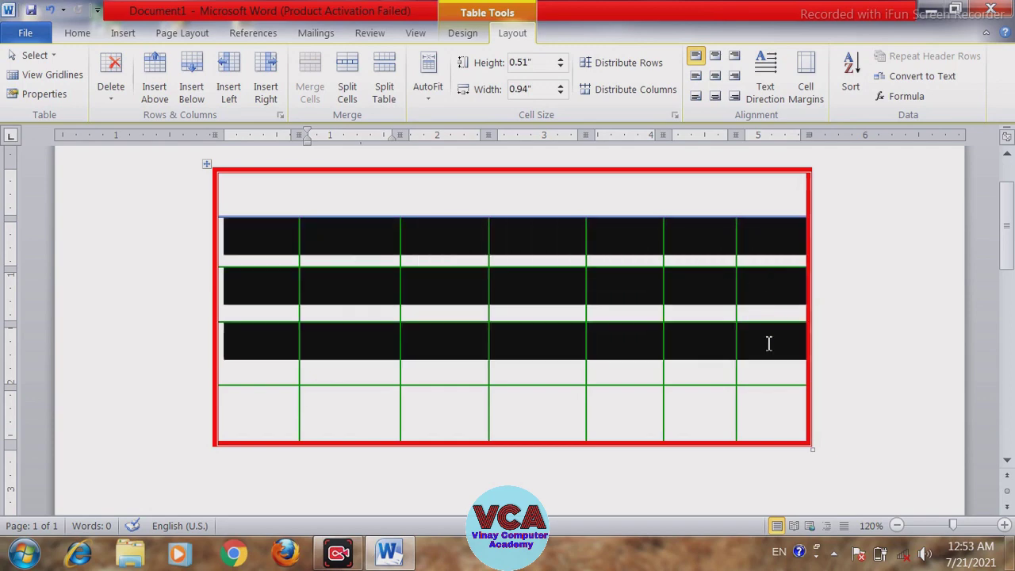
pyautogui.click(454, 323)
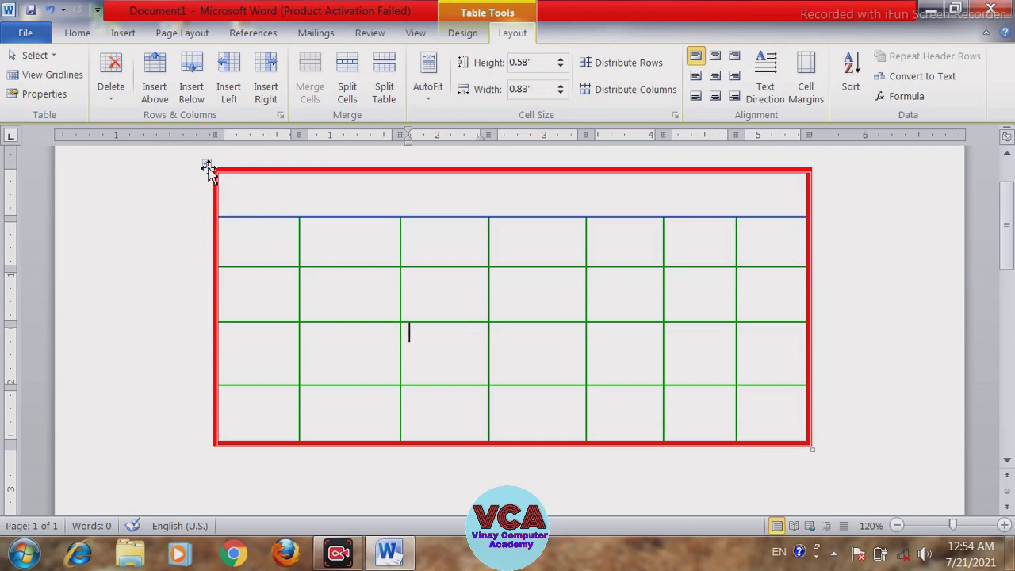
# Select the table and distribute rows and all seven columns evenly
pyautogui.click(207, 166)
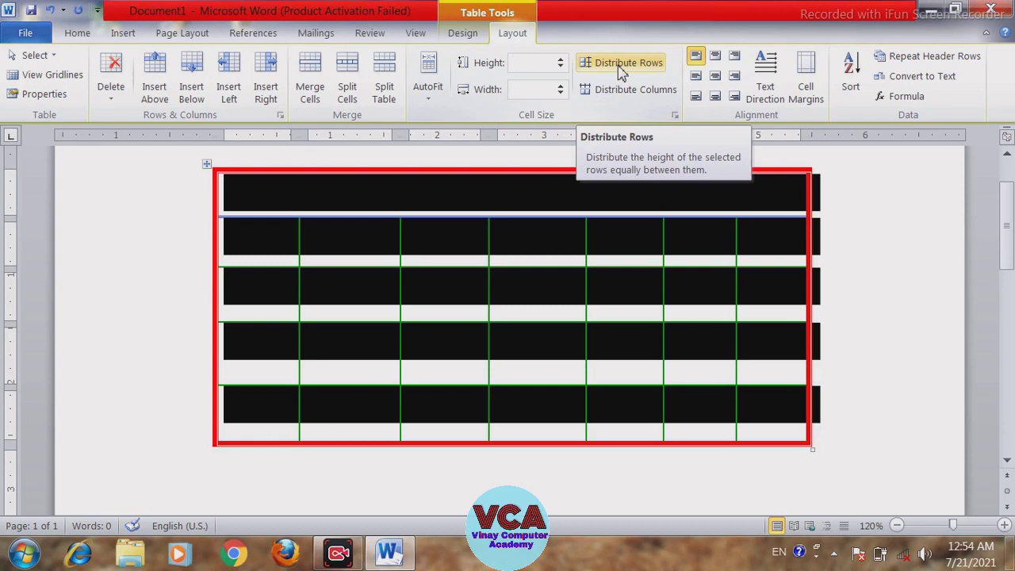
pyautogui.click(622, 72)
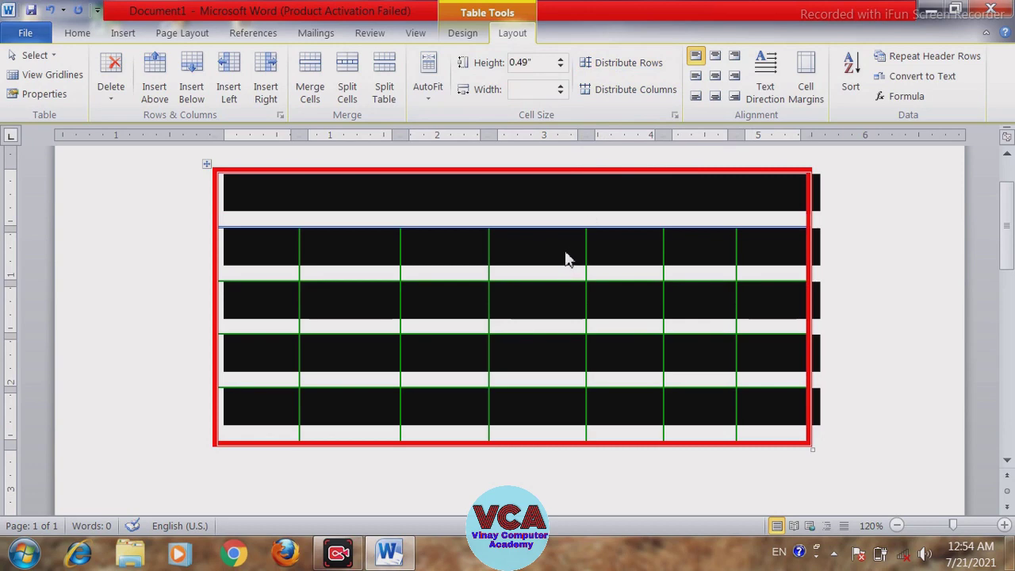
pyautogui.click(616, 92)
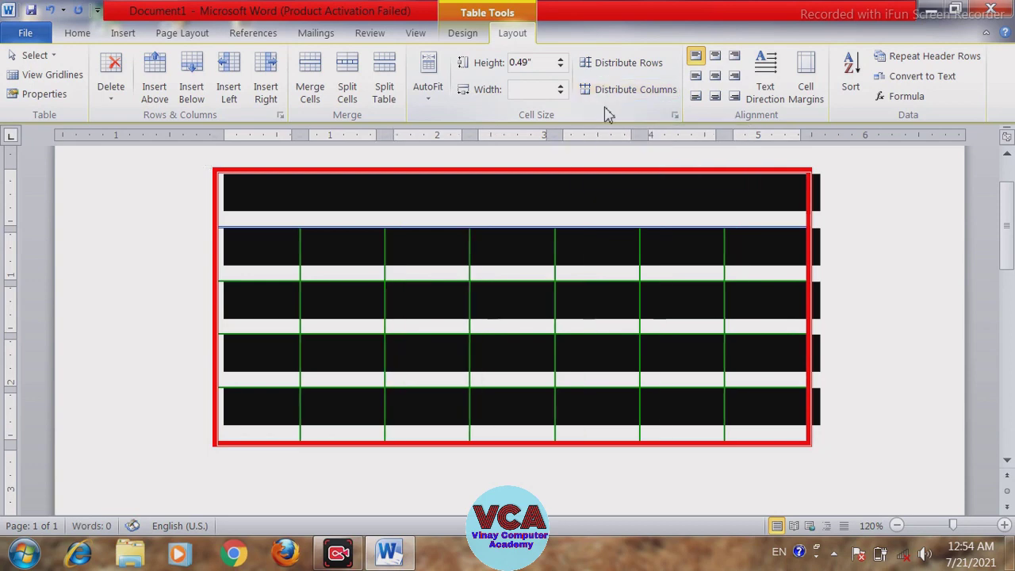
pyautogui.click(514, 307)
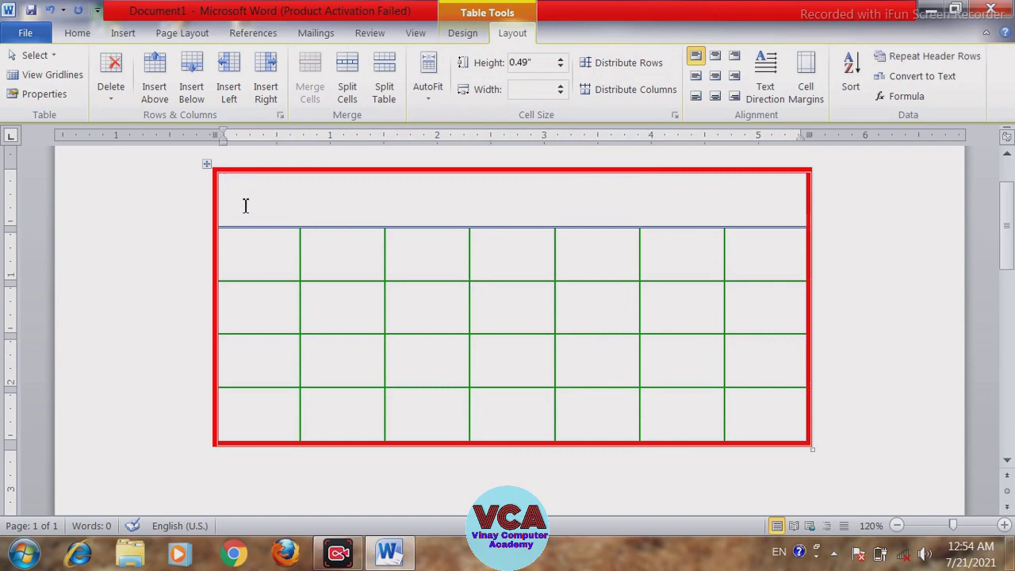
# Type the title JANUARY 2021 in the merged top cell
pyautogui.write('JANUA')
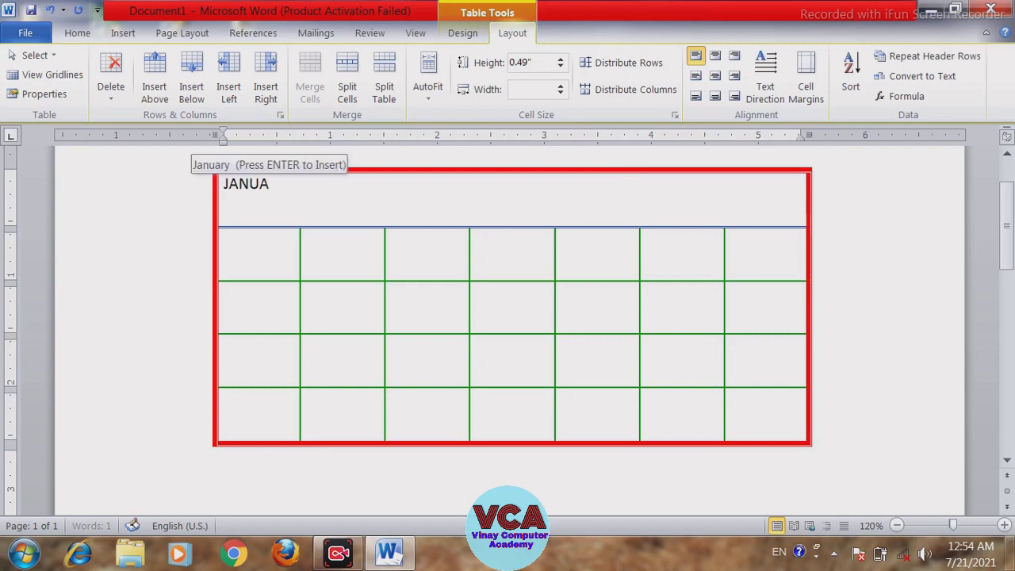
pyautogui.press('Return')
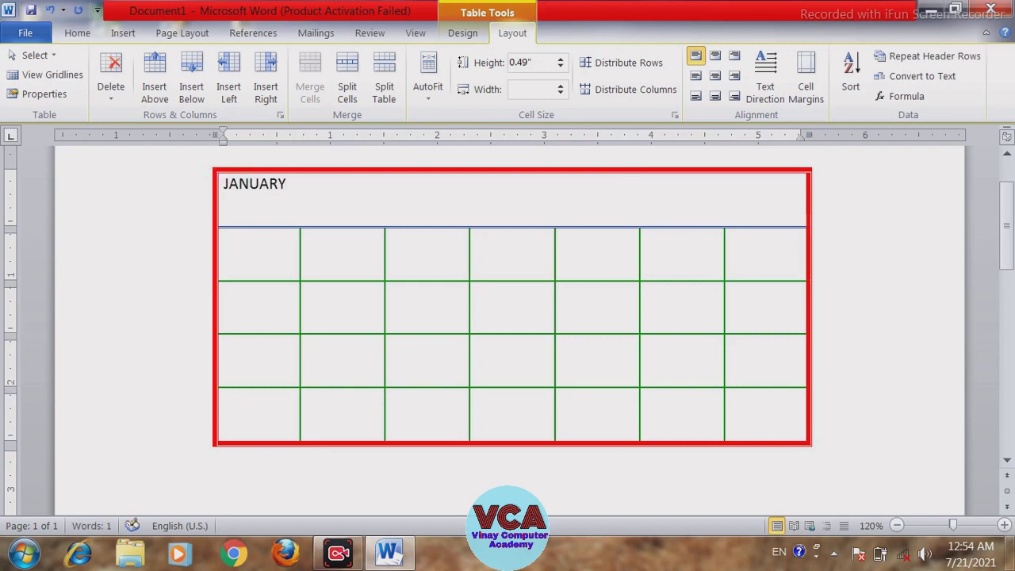
pyautogui.write(' 2021')
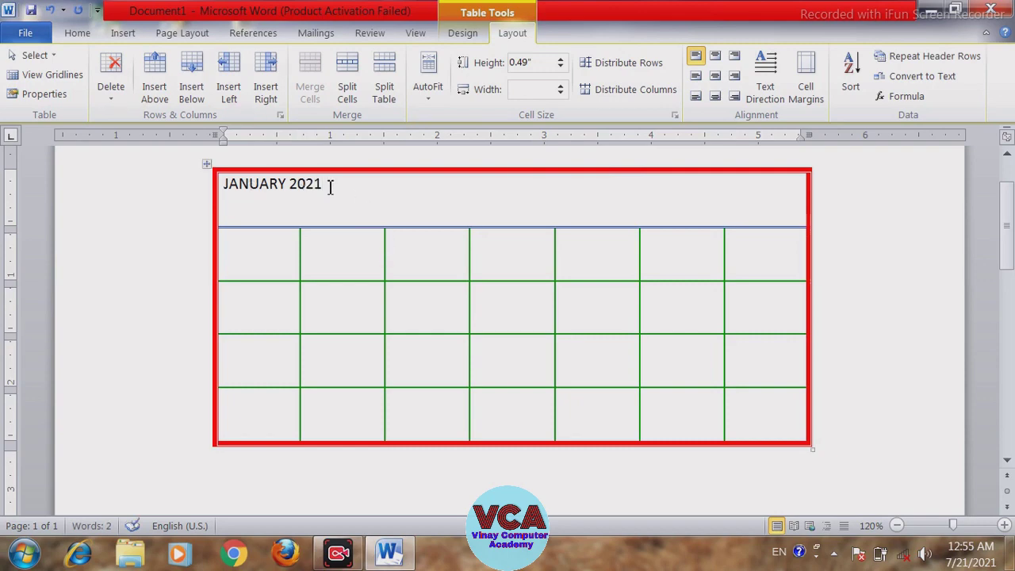
pyautogui.moveTo(331, 186); pyautogui.dragTo(265, 188)
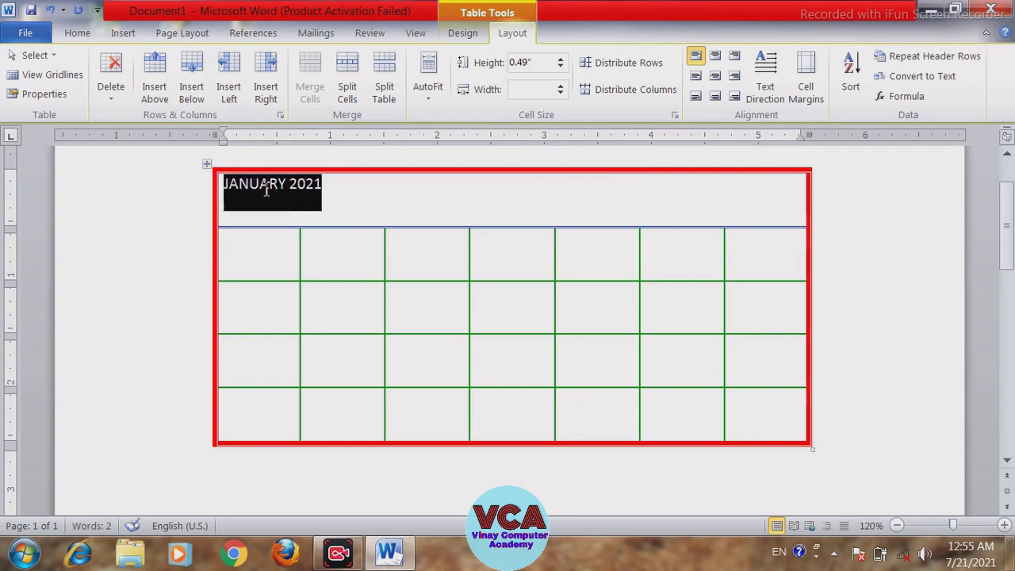
pyautogui.click(336, 187)
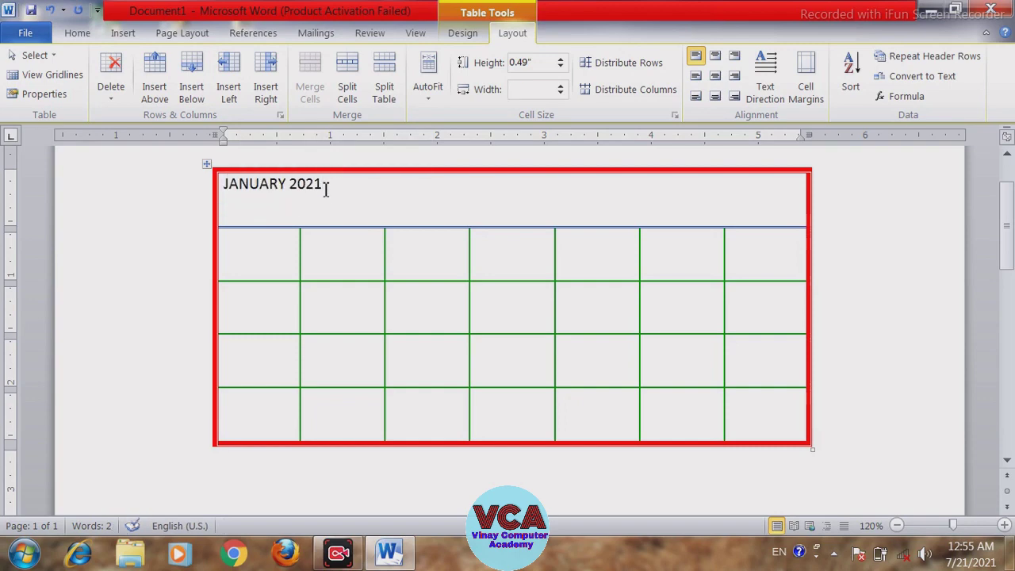
pyautogui.moveTo(331, 186); pyautogui.dragTo(249, 193)
pyautogui.click(325, 204)
# Centre the JANUARY 2021 title horizontally and vertically in its cell
pyautogui.click(714, 57)
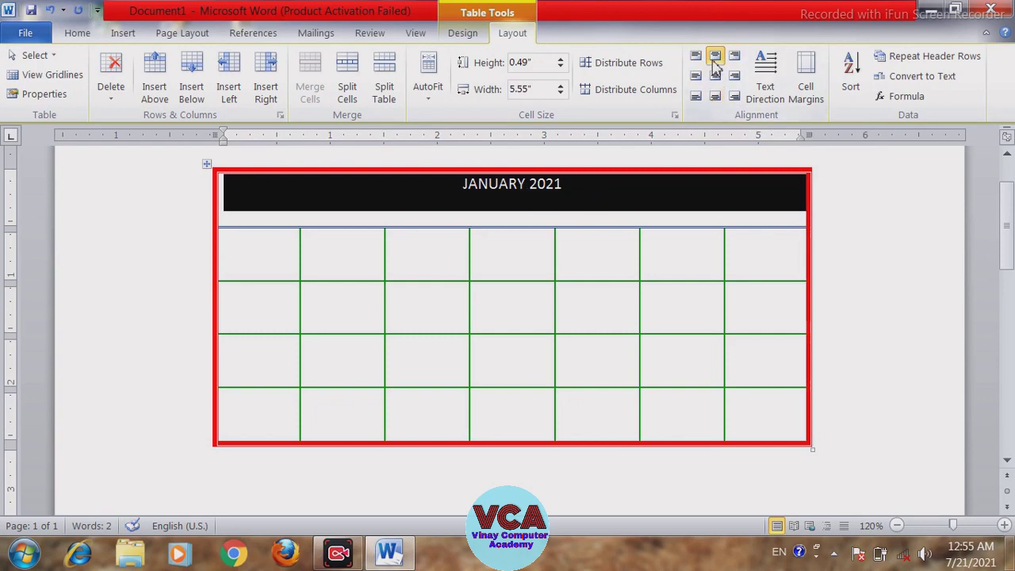
pyautogui.click(717, 96)
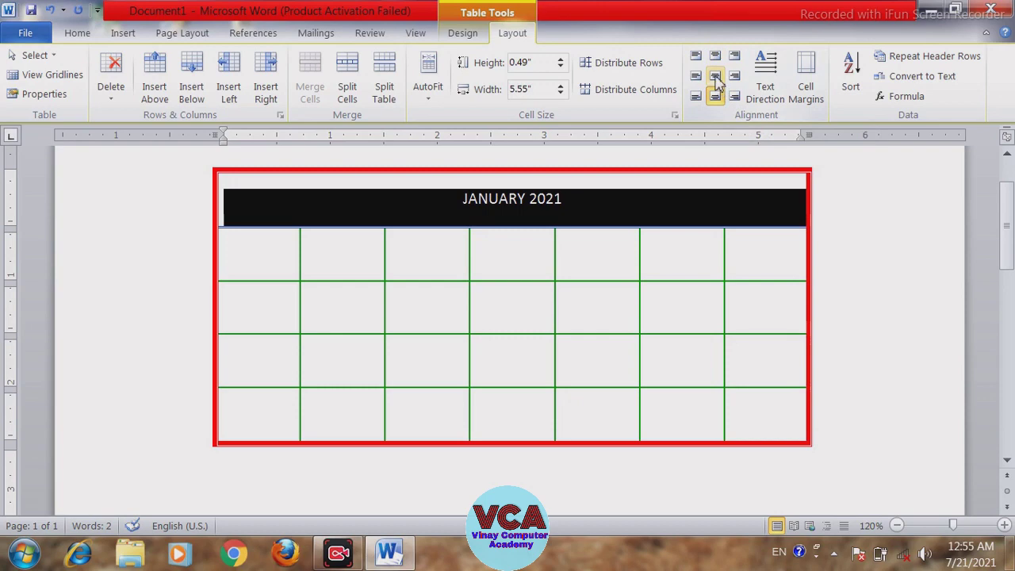
pyautogui.click(717, 78)
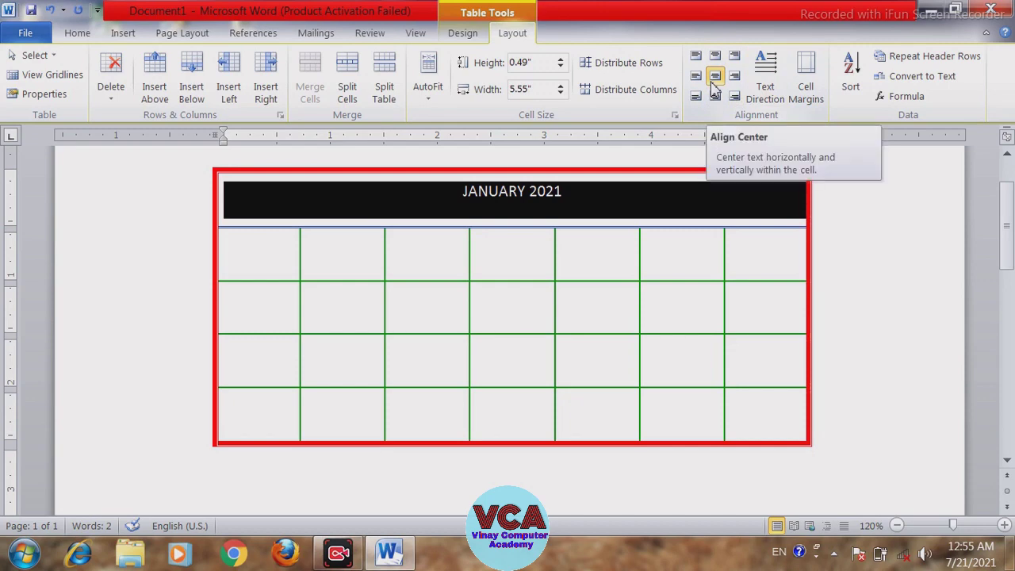
# Make the JANUARY 2021 title bold, red, Times New Roman, grown to 18 pt
pyautogui.click(571, 187)
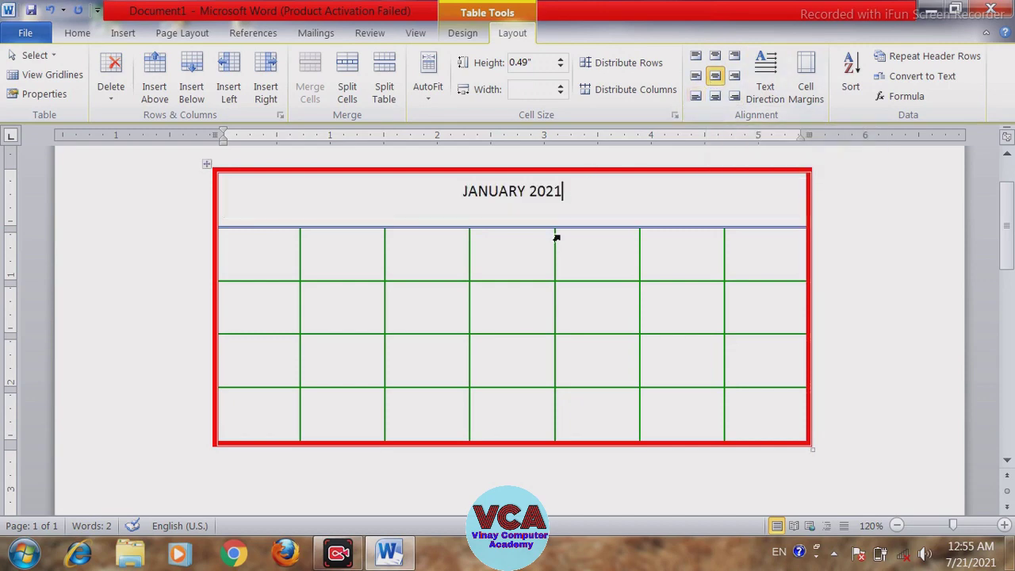
pyautogui.moveTo(568, 194); pyautogui.dragTo(467, 198)
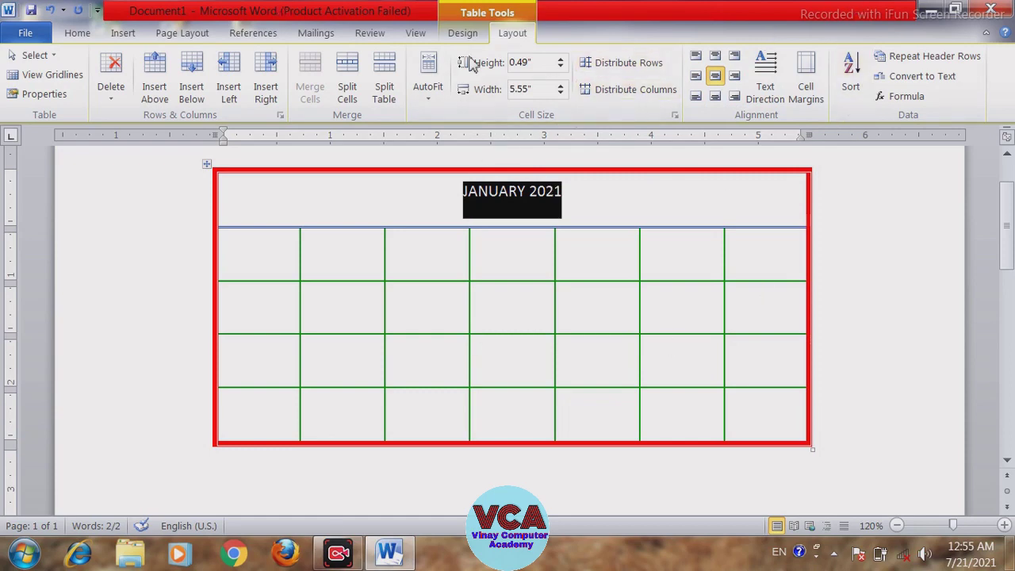
pyautogui.click(90, 36)
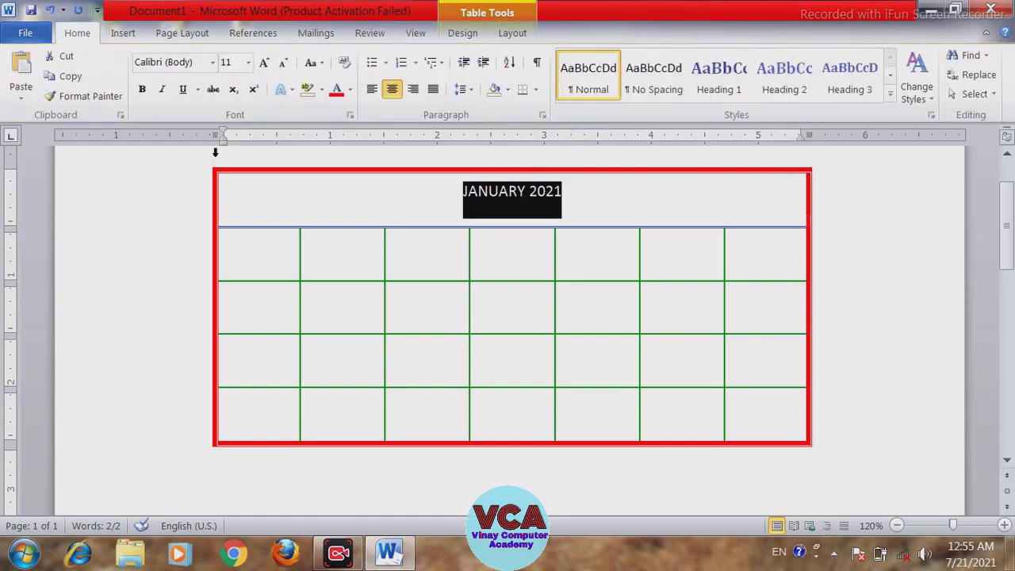
pyautogui.click(336, 90)
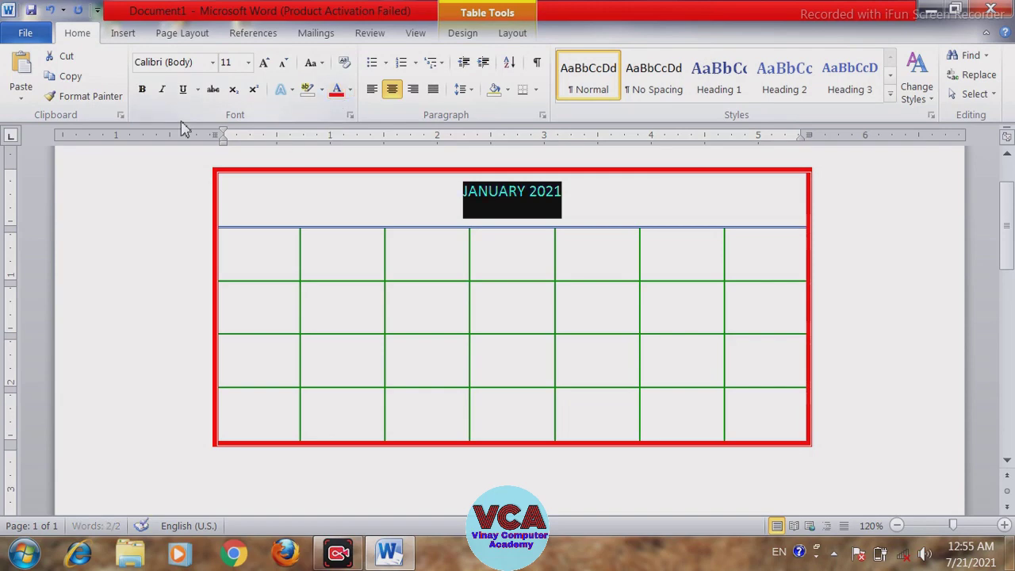
pyautogui.click(142, 89)
pyautogui.click(213, 63)
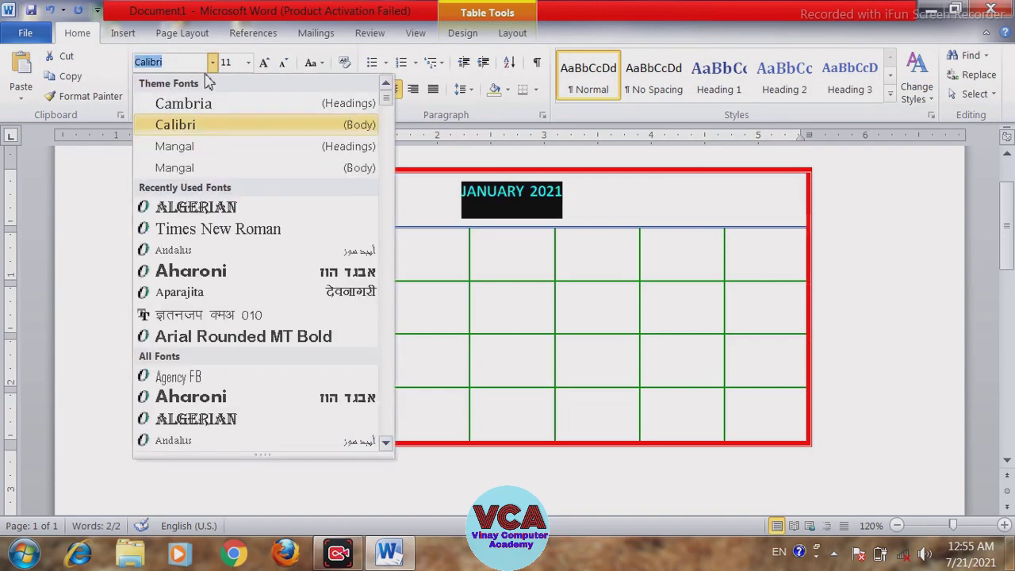
pyautogui.click(199, 230)
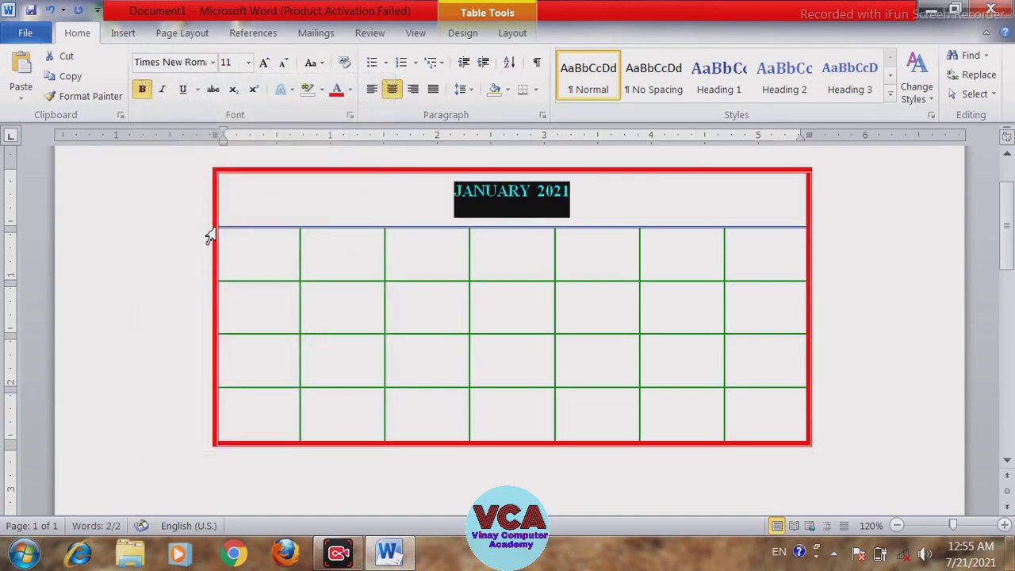
pyautogui.click(264, 63)
pyautogui.click(264, 62)
pyautogui.click(264, 63)
pyautogui.click(265, 64)
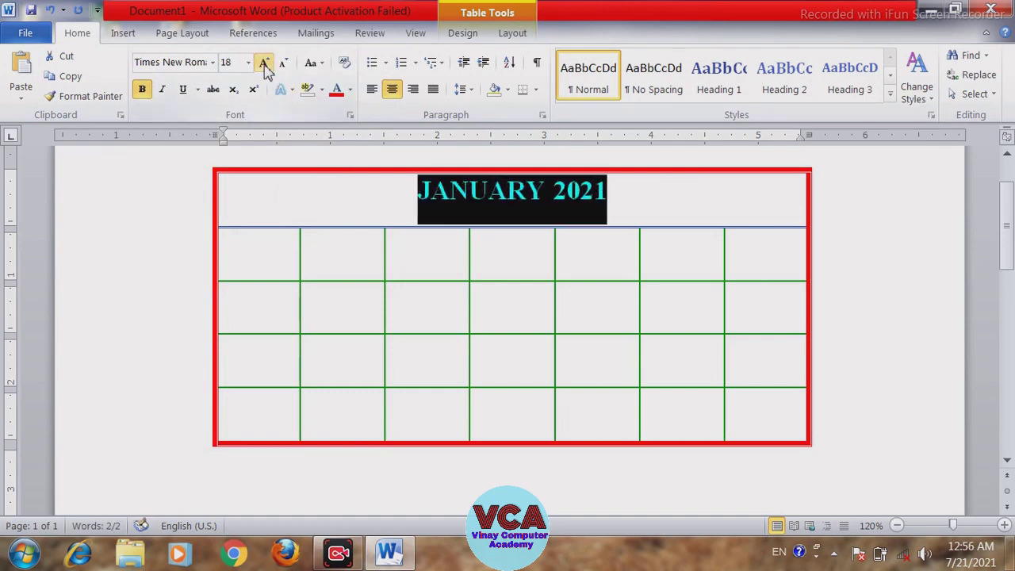
# Remove the space after the title paragraph
pyautogui.click(464, 90)
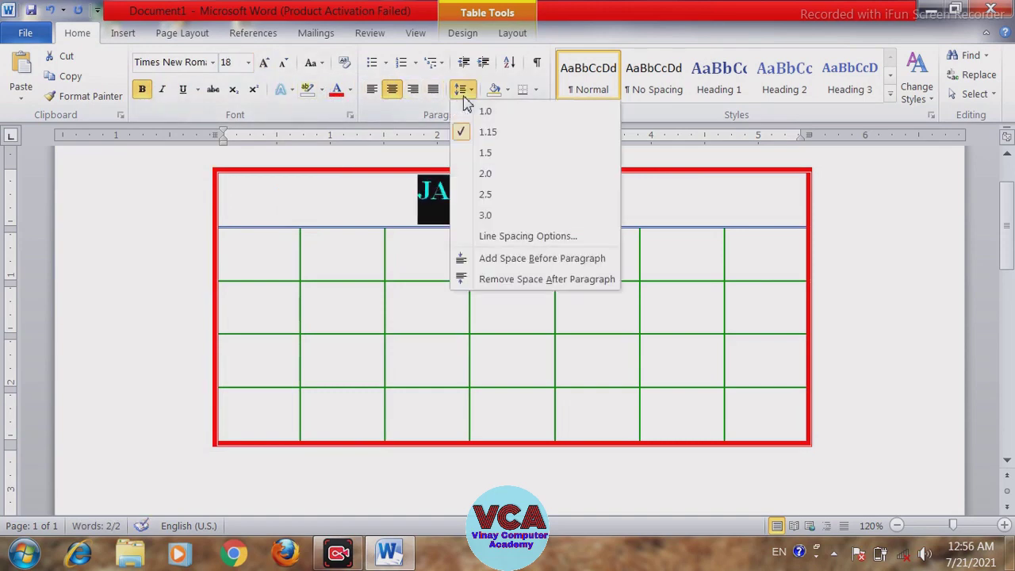
pyautogui.click(500, 280)
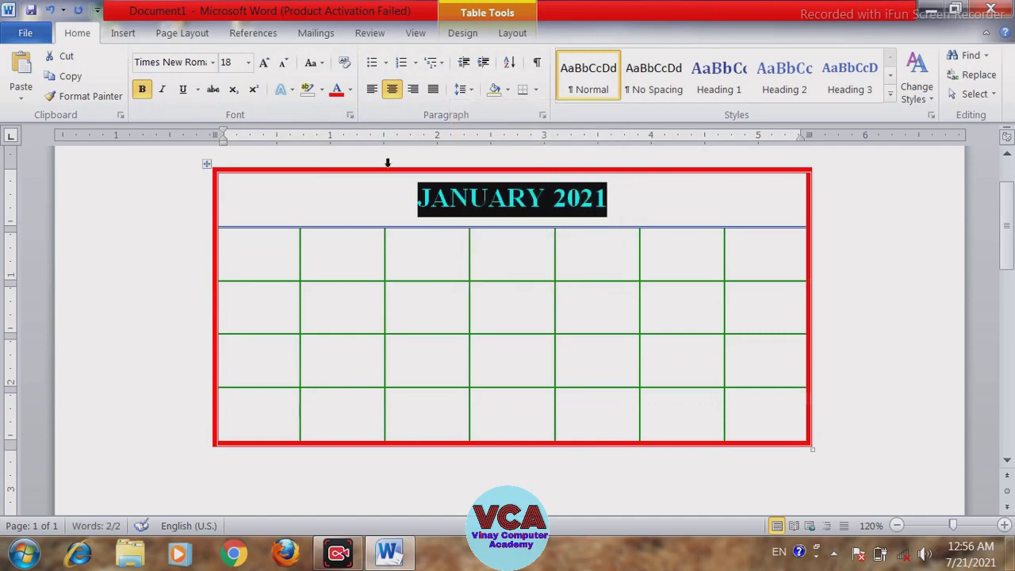
pyautogui.click(438, 276)
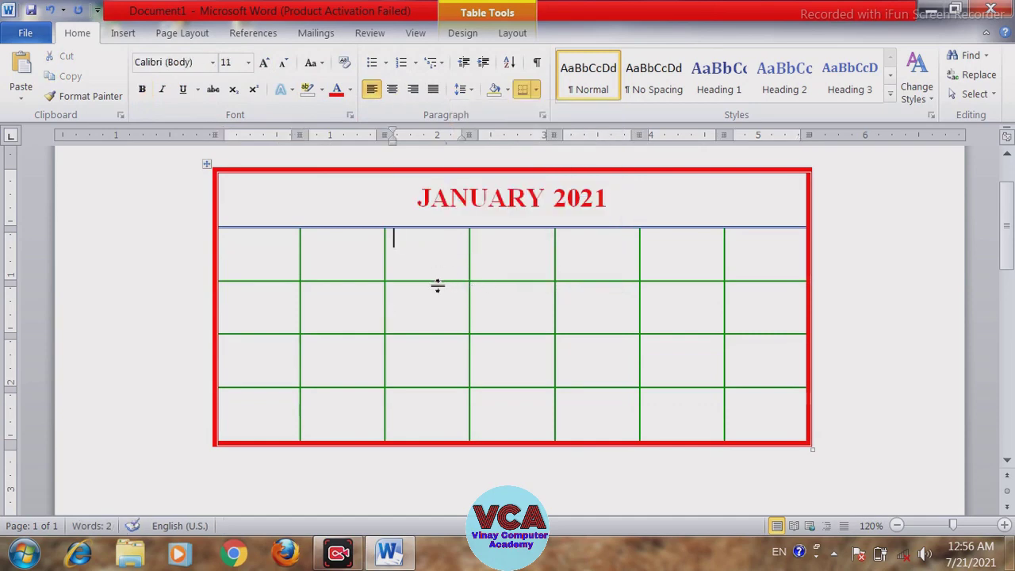
pyautogui.click(465, 197)
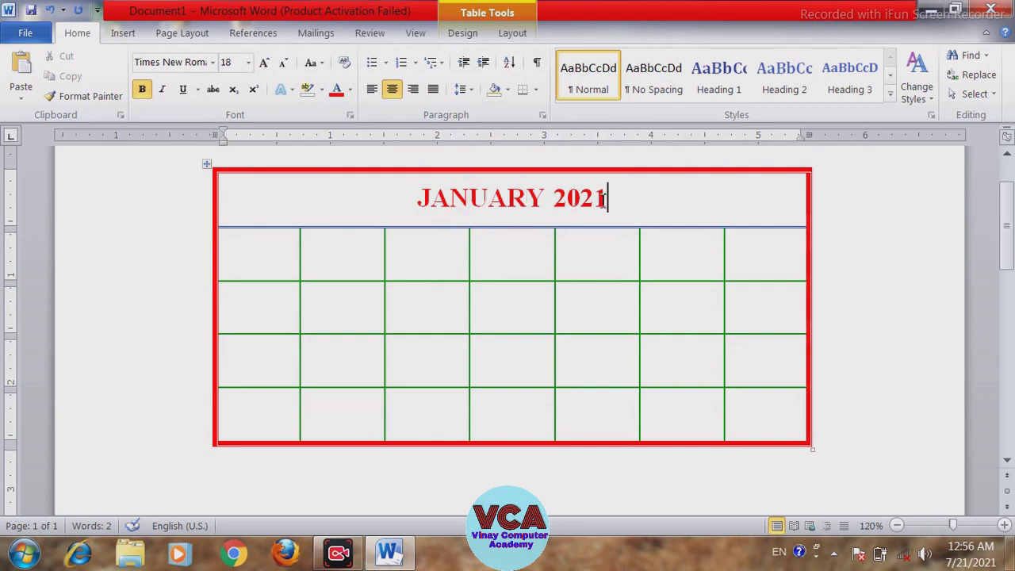
pyautogui.moveTo(633, 201); pyautogui.dragTo(455, 202)
# Type SUN in the first day-name cell and MON in the next cell
pyautogui.click(387, 256)
pyautogui.click(598, 288)
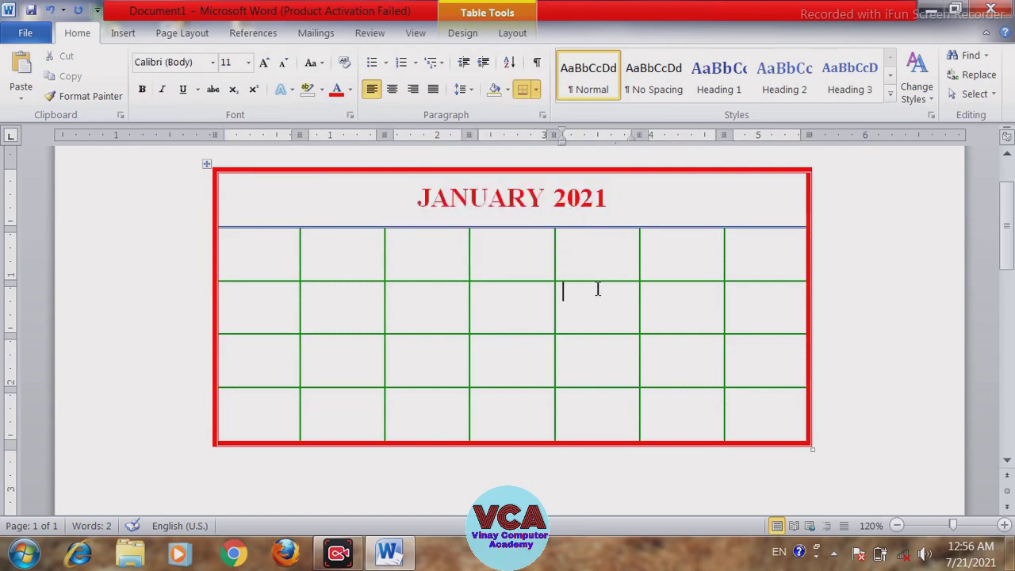
pyautogui.click(261, 260)
pyautogui.write('SUN')
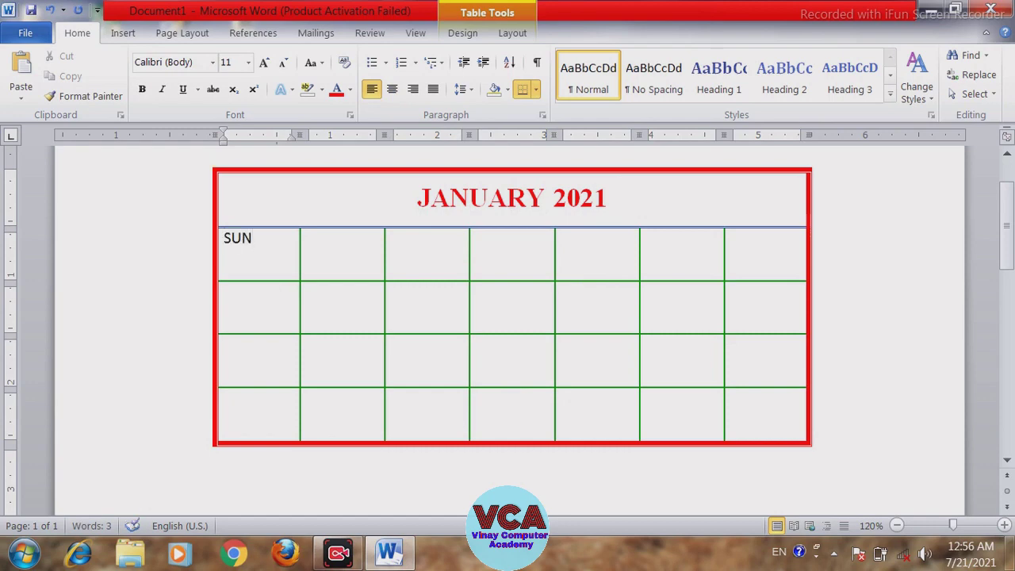
pyautogui.press('Tab')
pyautogui.write('MON')
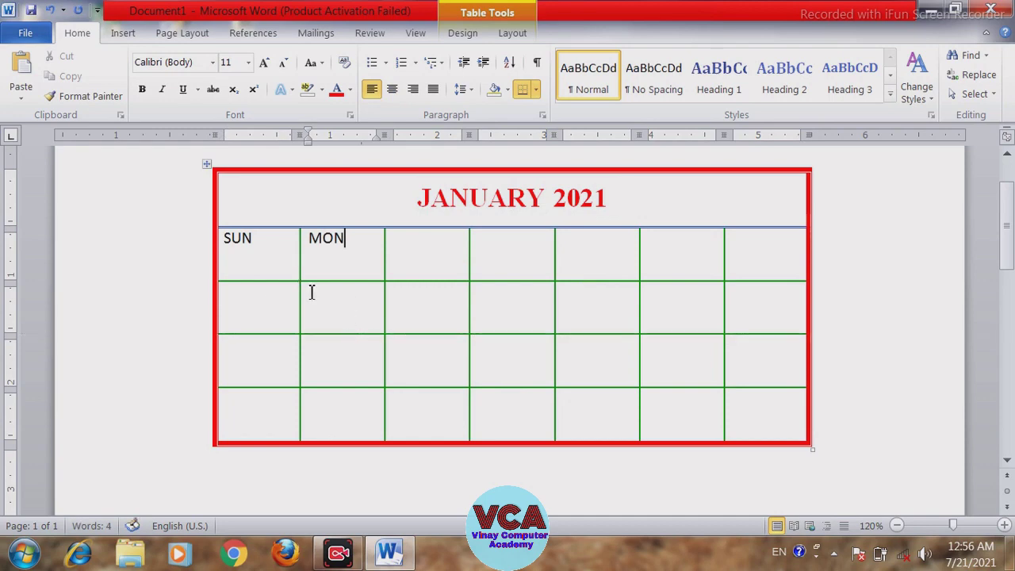
# Colour SUN blue and centre it both ways in its cell
pyautogui.moveTo(252, 242); pyautogui.dragTo(228, 247)
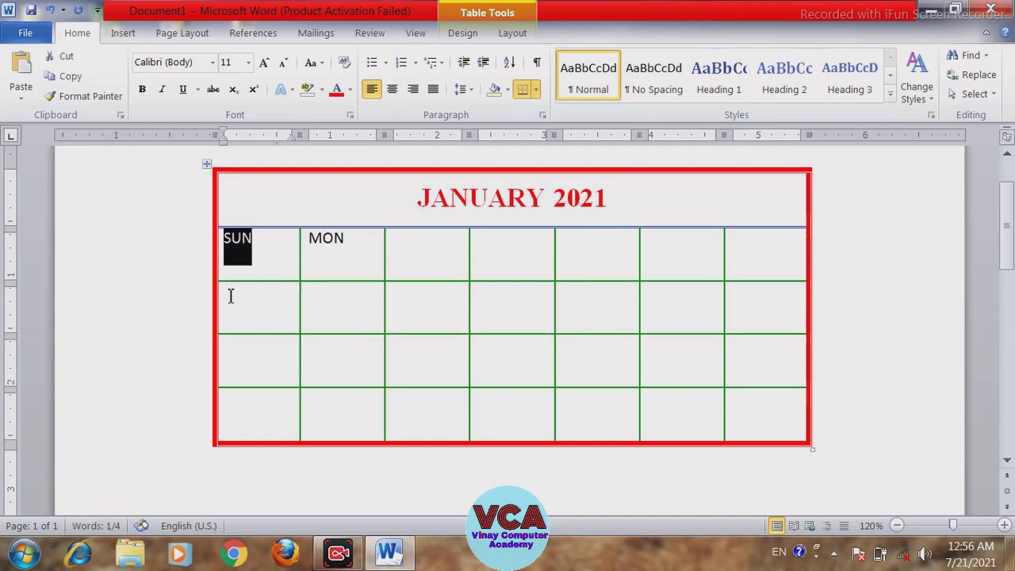
pyautogui.click(350, 90)
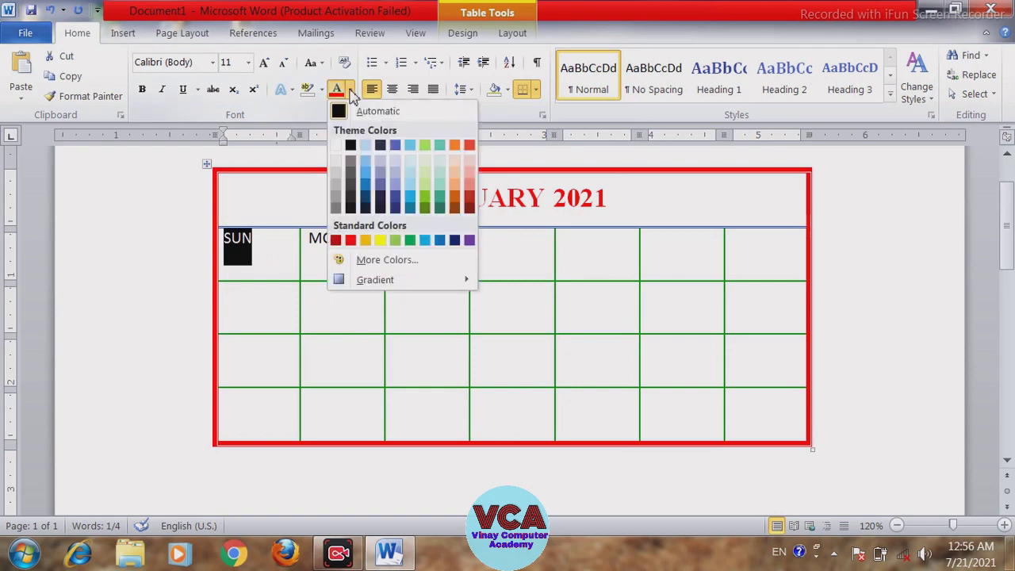
pyautogui.click(361, 266)
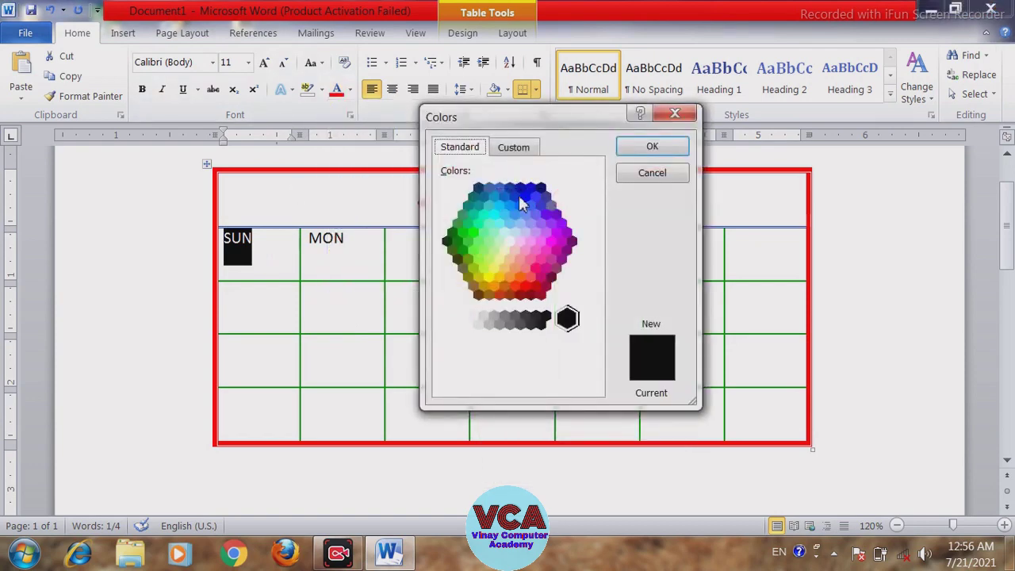
pyautogui.click(514, 196)
pyautogui.click(649, 148)
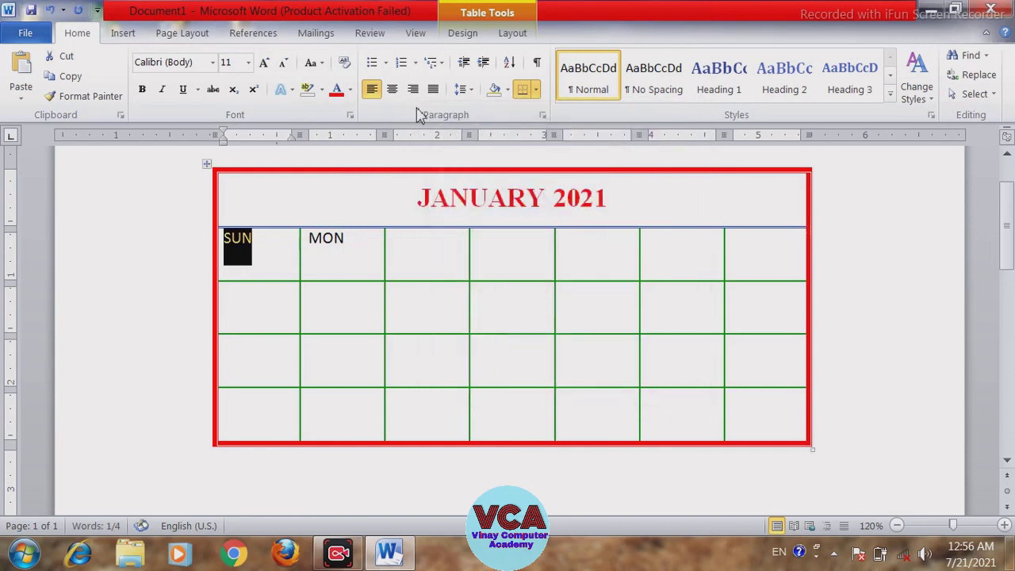
pyautogui.click(413, 90)
pyautogui.click(394, 90)
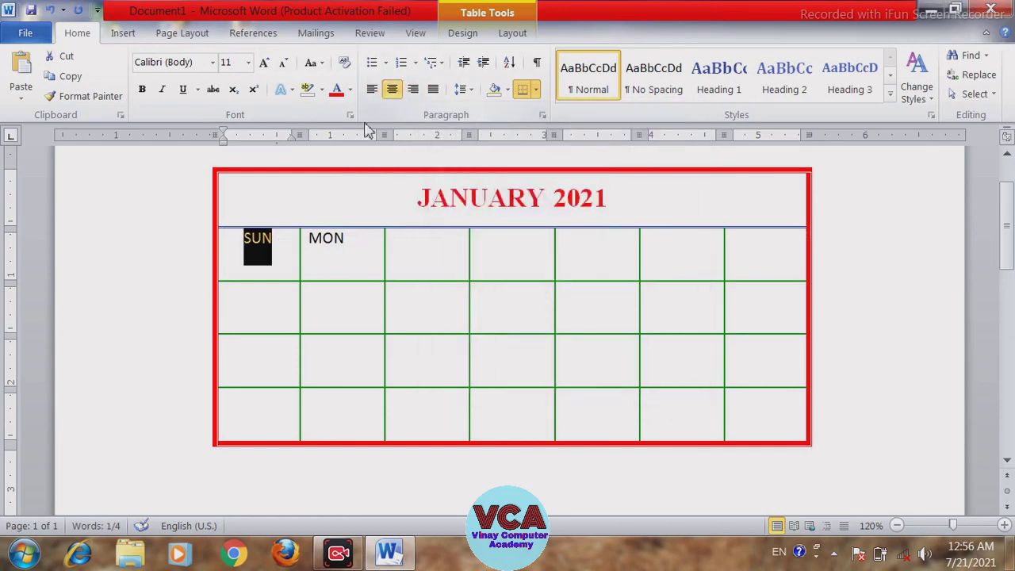
pyautogui.click(505, 35)
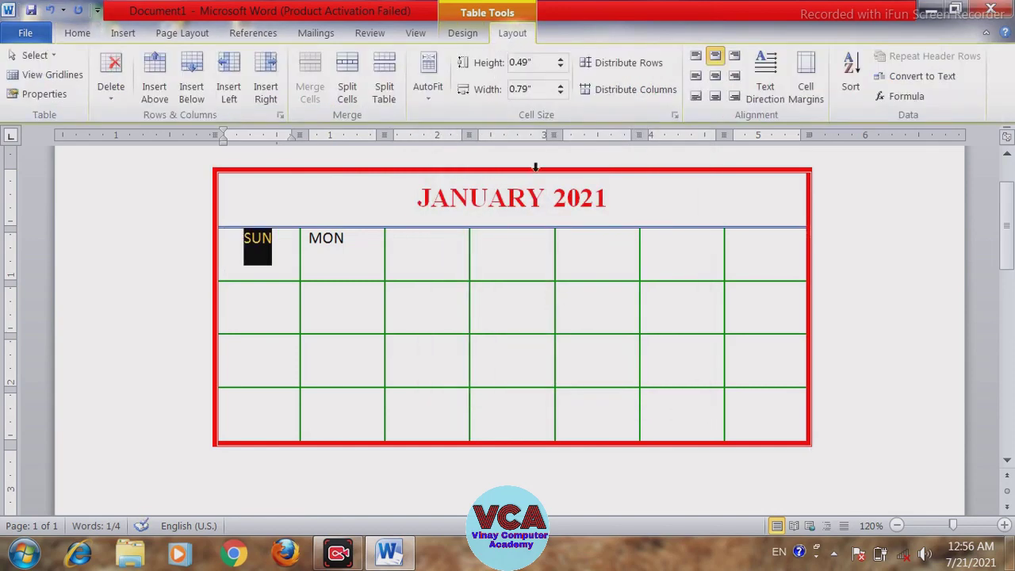
pyautogui.click(715, 76)
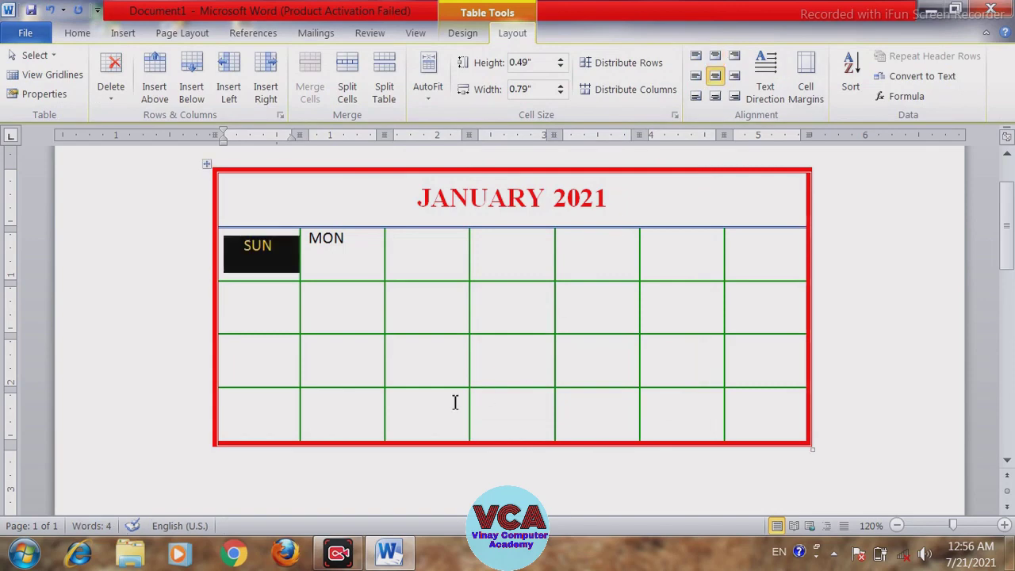
# Set SUN to Times New Roman and enlarge it by two font sizes
pyautogui.click(79, 34)
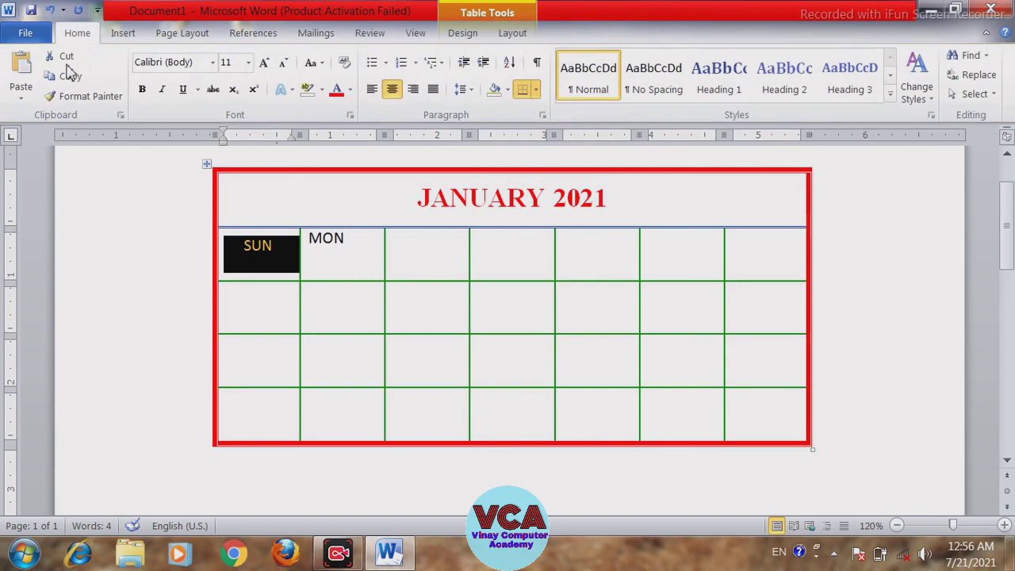
pyautogui.click(213, 62)
pyautogui.click(198, 202)
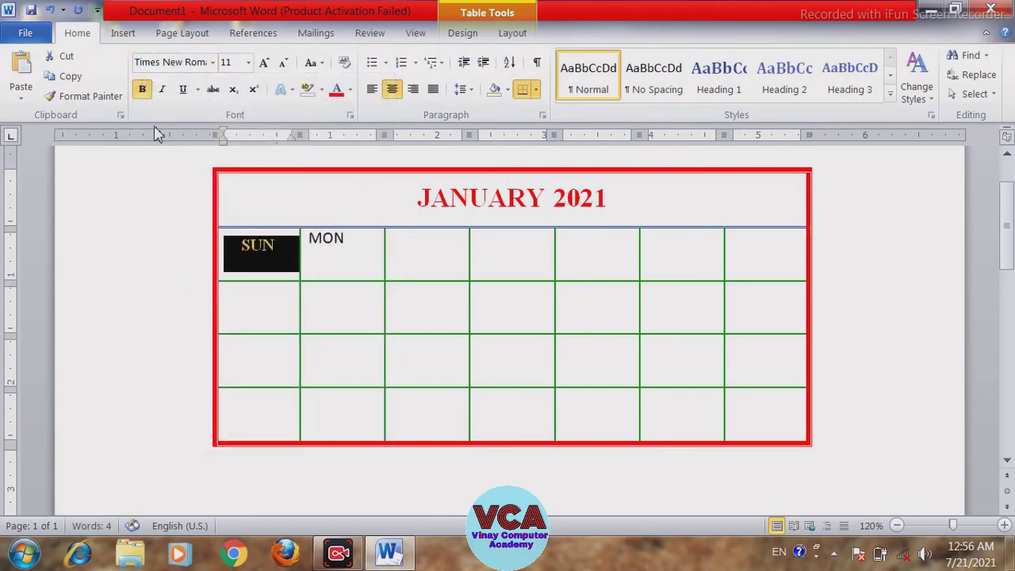
pyautogui.click(265, 64)
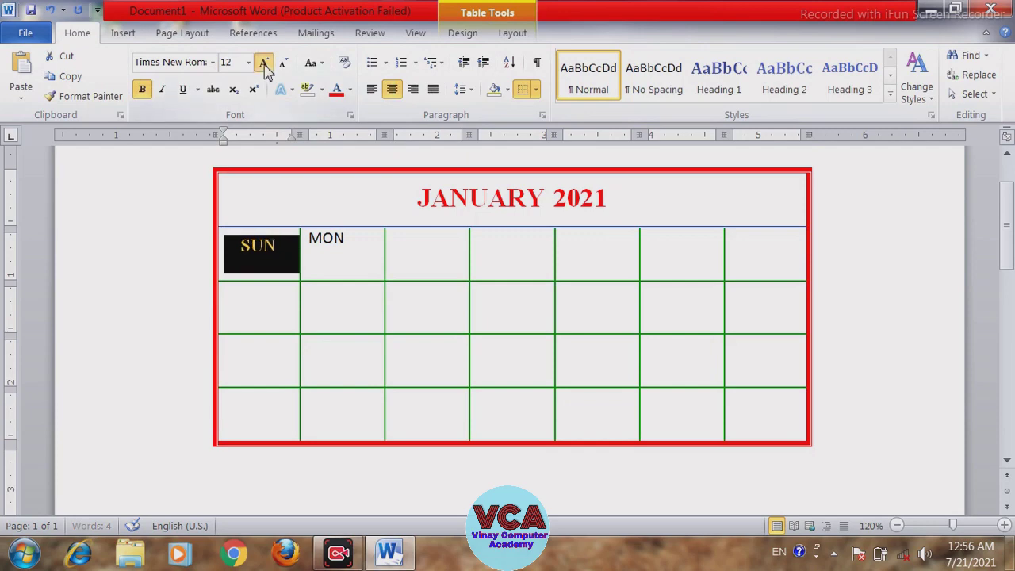
pyautogui.click(265, 64)
pyautogui.click(361, 355)
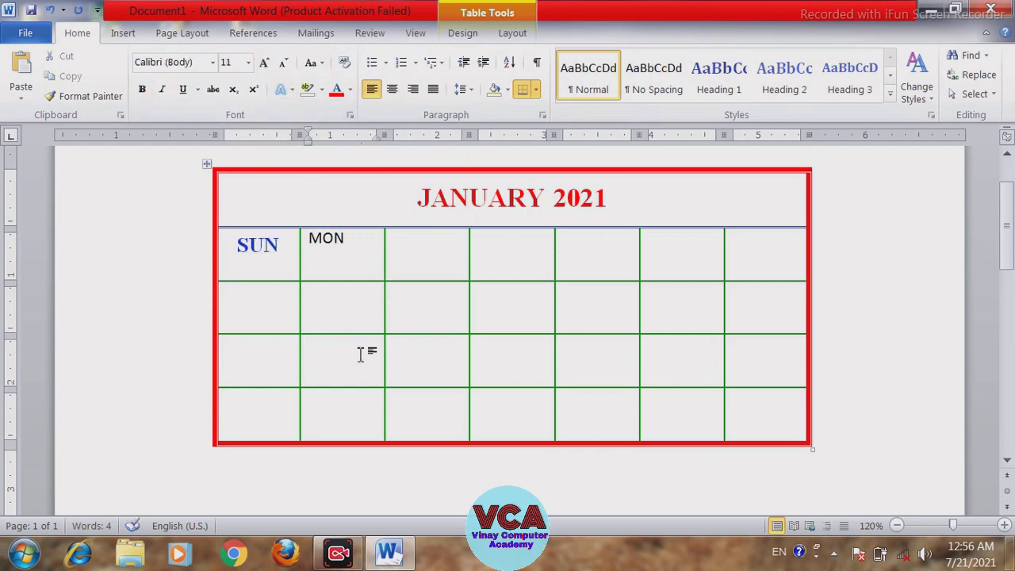
pyautogui.moveTo(282, 248); pyautogui.dragTo(245, 250)
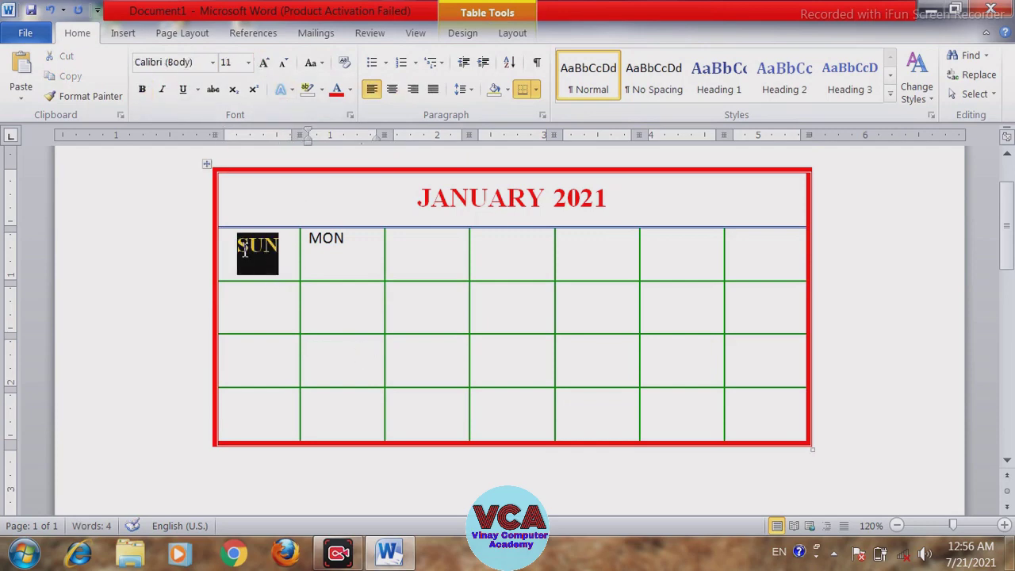
pyautogui.click(359, 260)
pyautogui.click(436, 256)
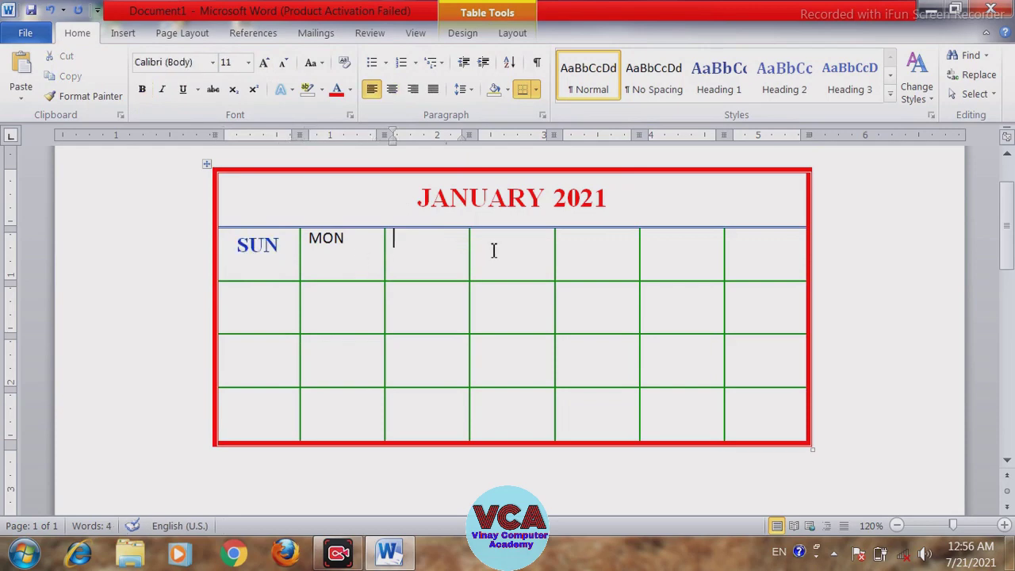
pyautogui.click(584, 261)
pyautogui.click(673, 253)
pyautogui.click(755, 250)
# Set the whole day-name row to blue Times New Roman
pyautogui.moveTo(280, 257); pyautogui.dragTo(745, 262)
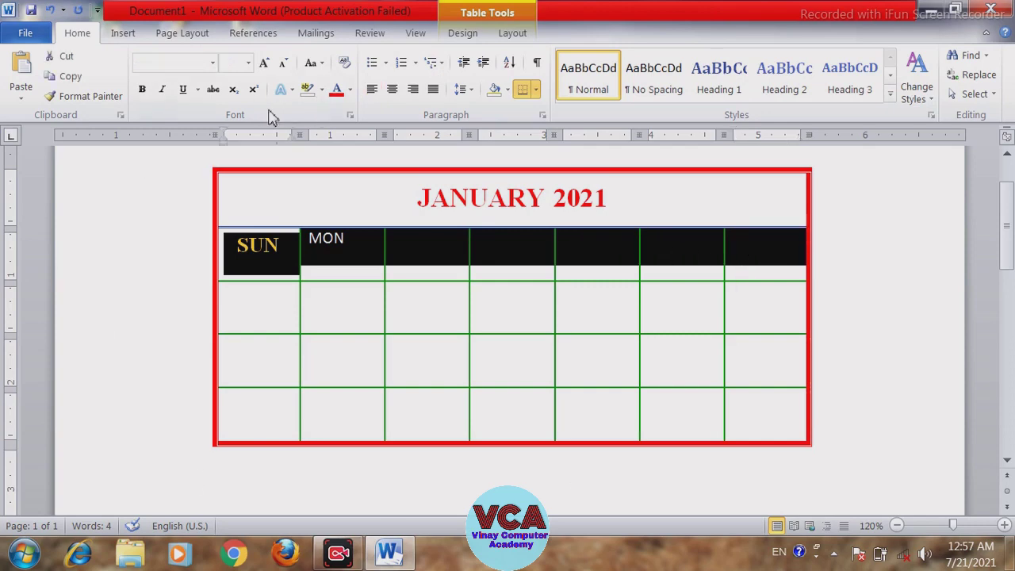
pyautogui.click(214, 65)
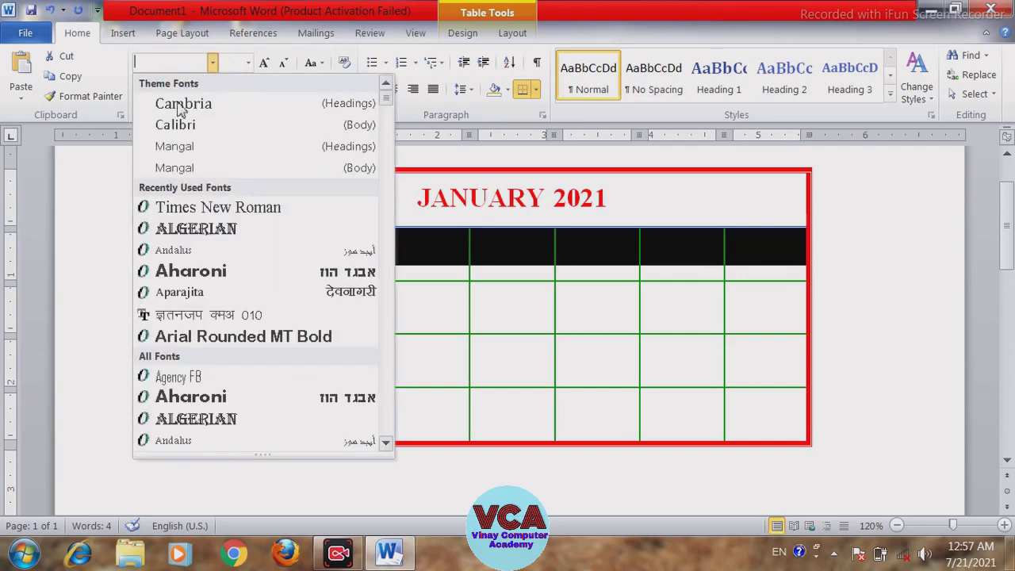
pyautogui.click(182, 209)
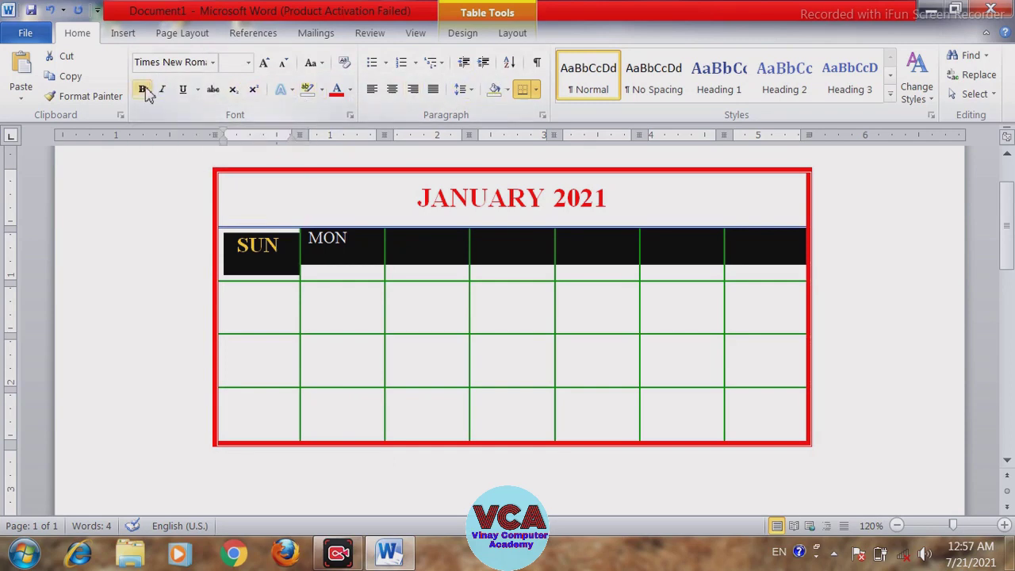
pyautogui.click(350, 89)
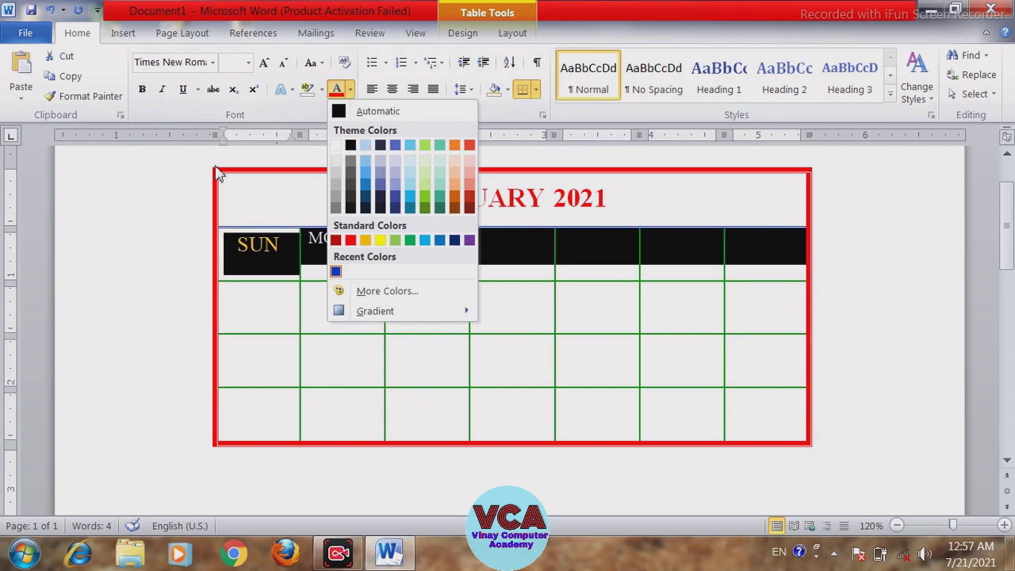
pyautogui.click(336, 272)
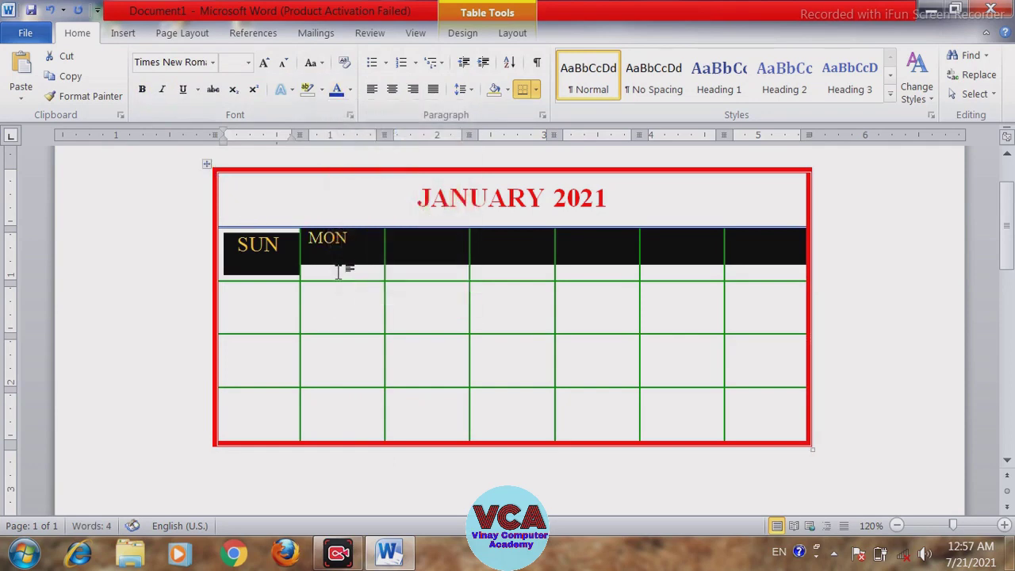
# Remove the space after paragraphs in every calendar grid cell
pyautogui.click(464, 89)
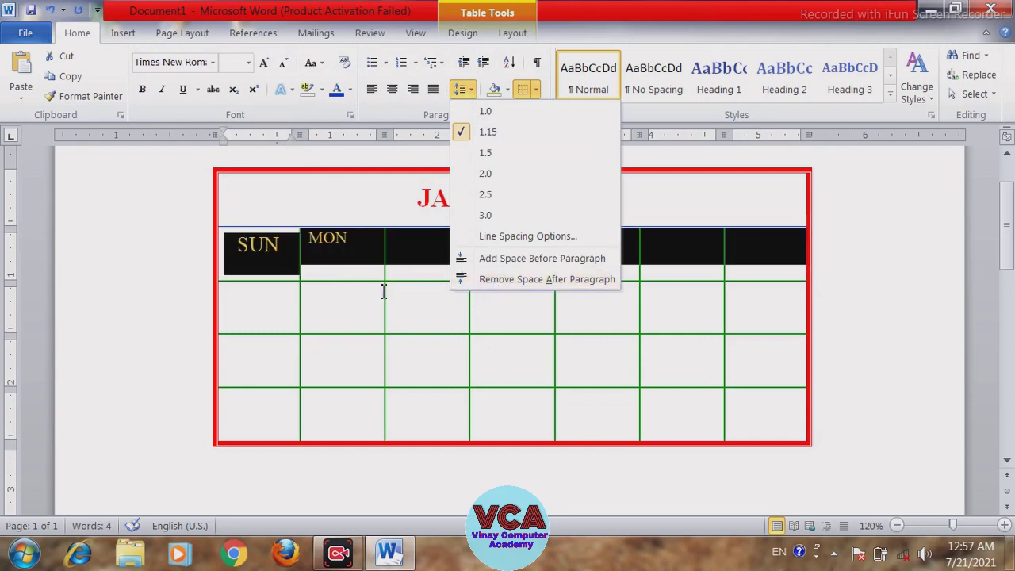
pyautogui.click(268, 276)
pyautogui.click(269, 266)
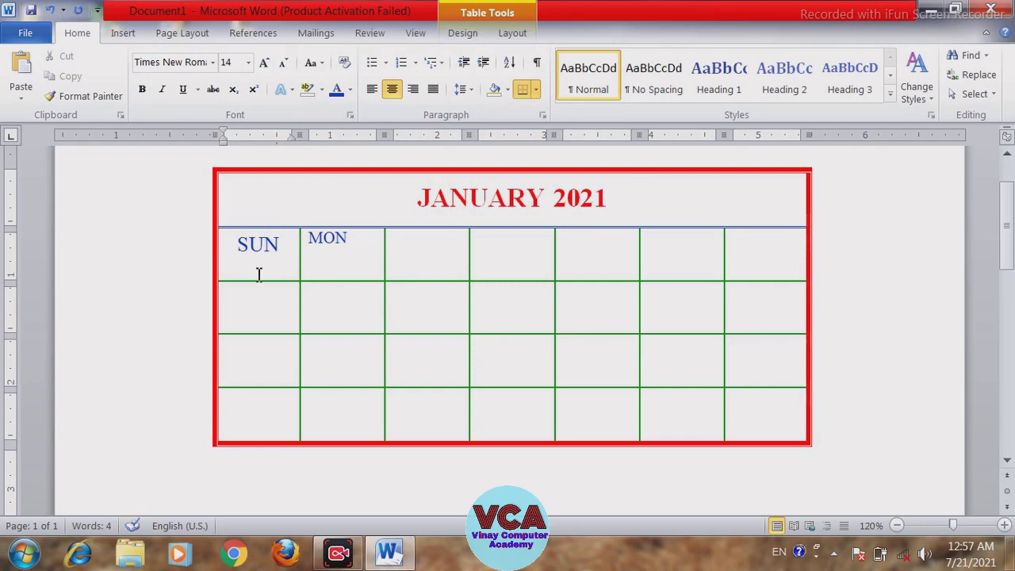
pyautogui.click(460, 89)
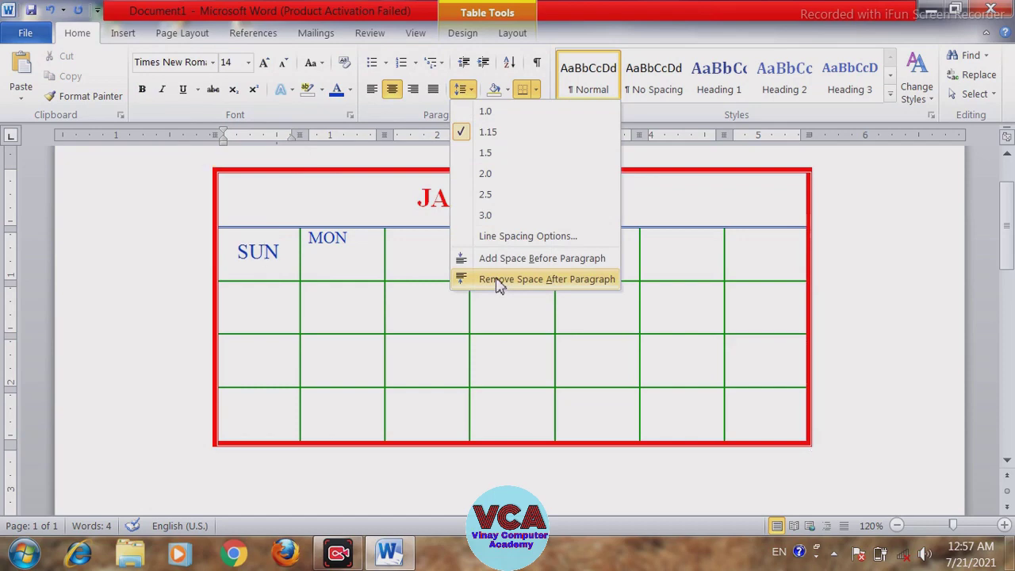
pyautogui.click(313, 288)
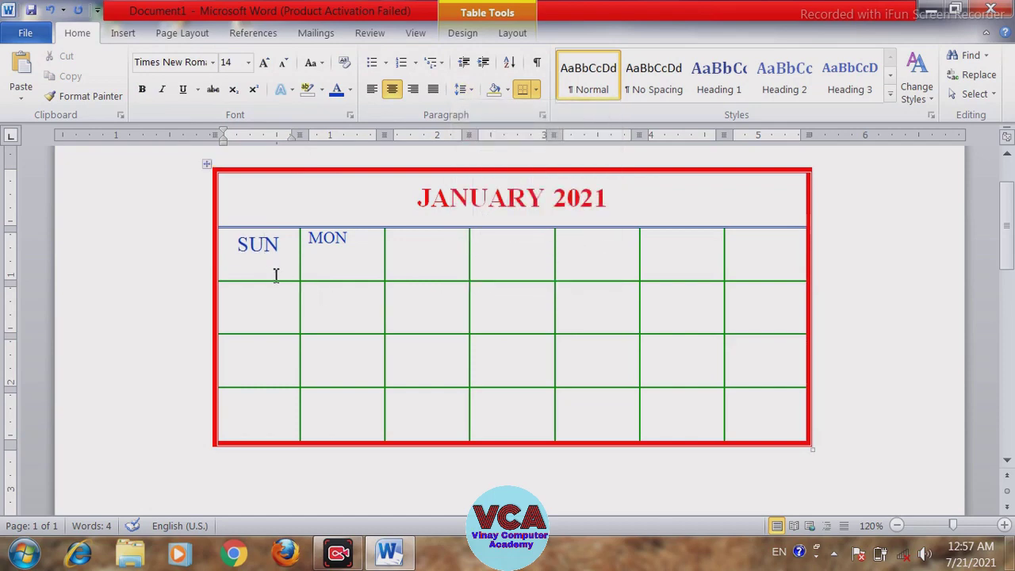
pyautogui.moveTo(243, 248); pyautogui.dragTo(766, 411)
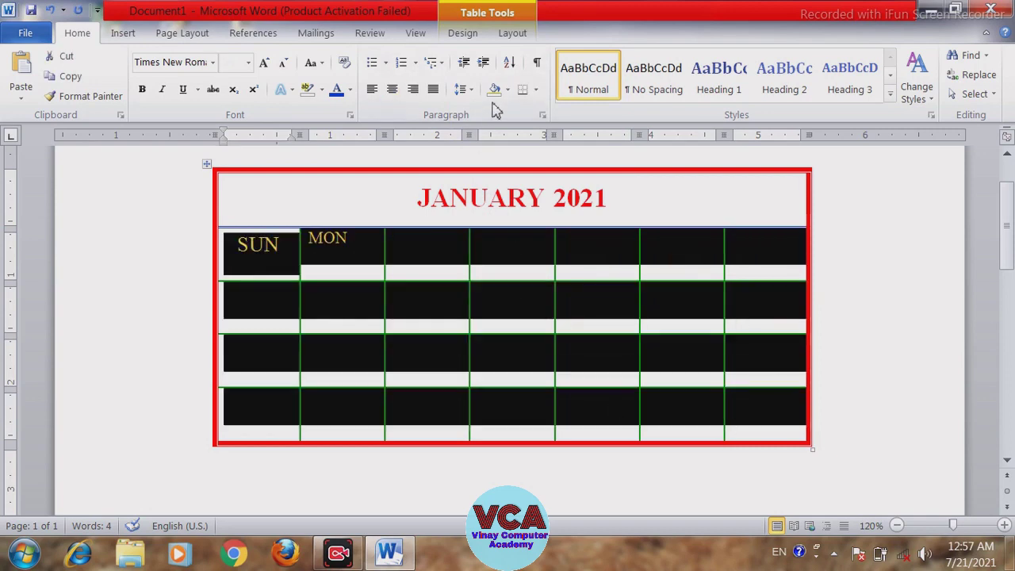
pyautogui.click(460, 89)
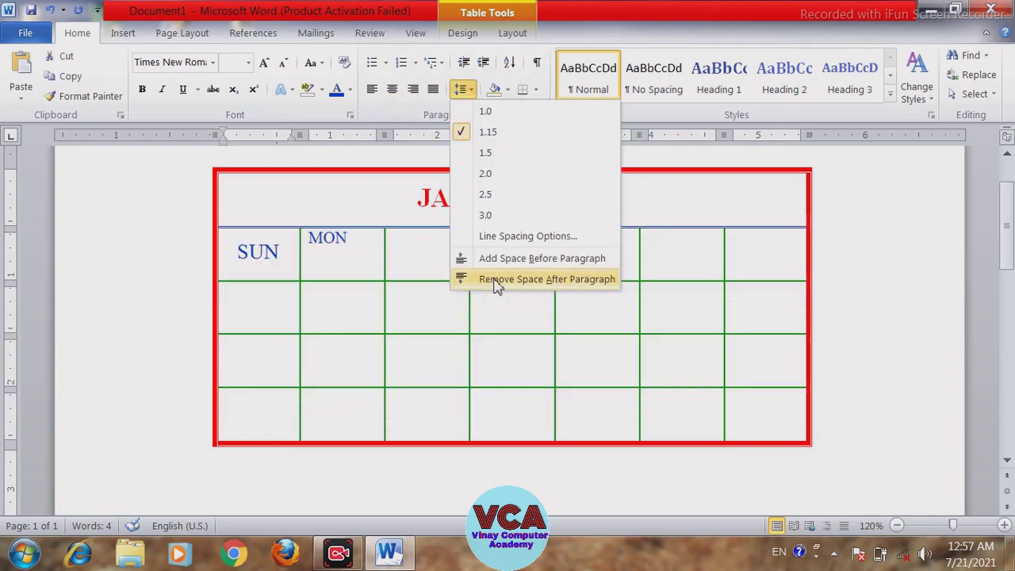
pyautogui.click(497, 280)
pyautogui.click(306, 292)
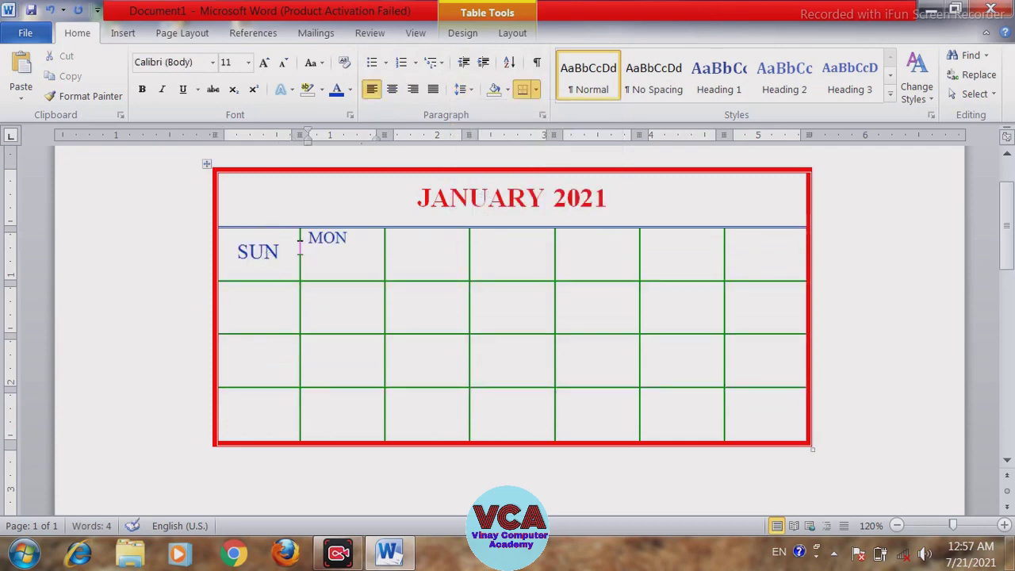
# Centre the day names in their cells and make them bold at 14 pt
pyautogui.moveTo(293, 250); pyautogui.dragTo(736, 249)
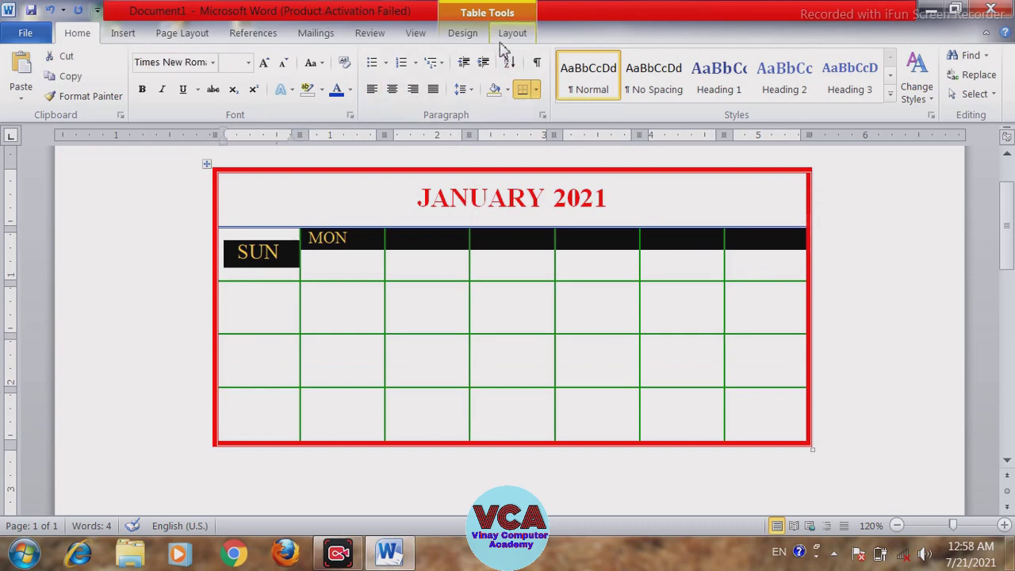
pyautogui.click(516, 37)
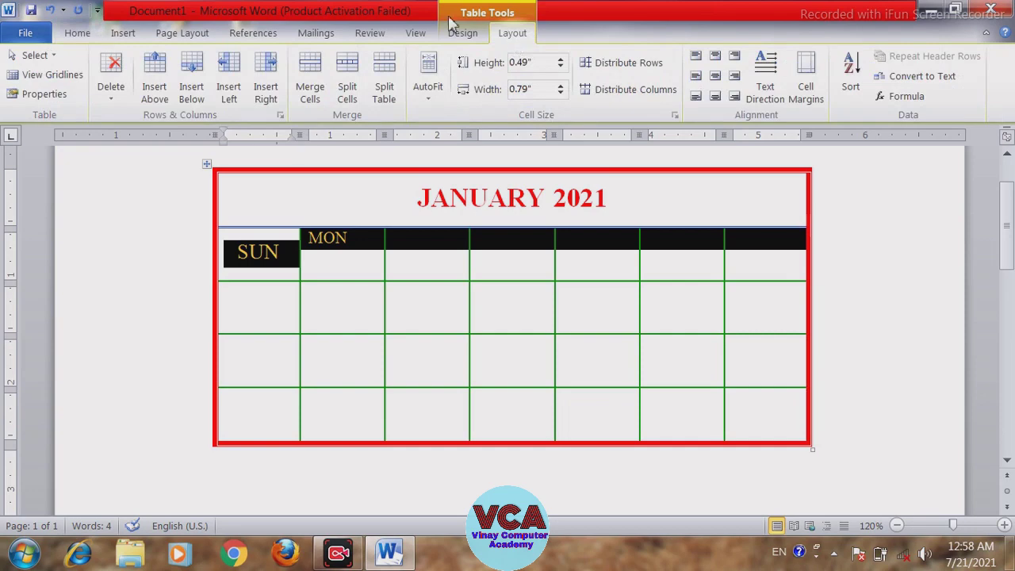
pyautogui.click(716, 77)
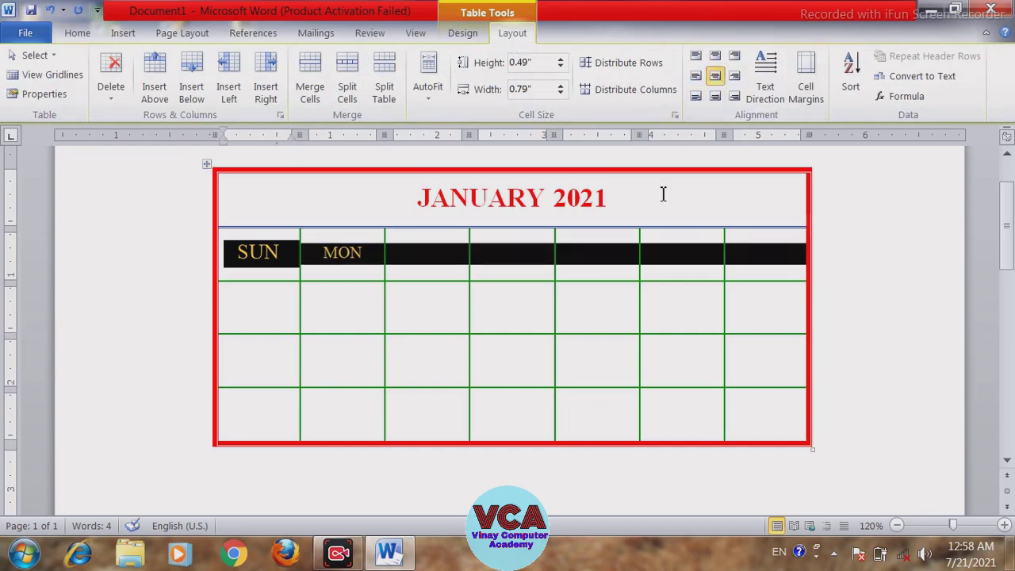
pyautogui.click(77, 35)
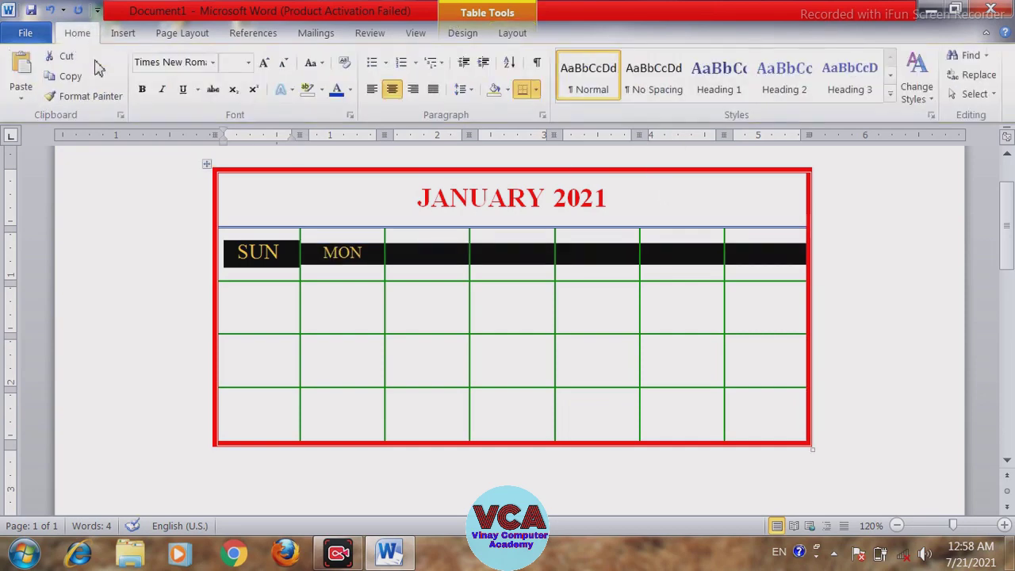
pyautogui.click(248, 62)
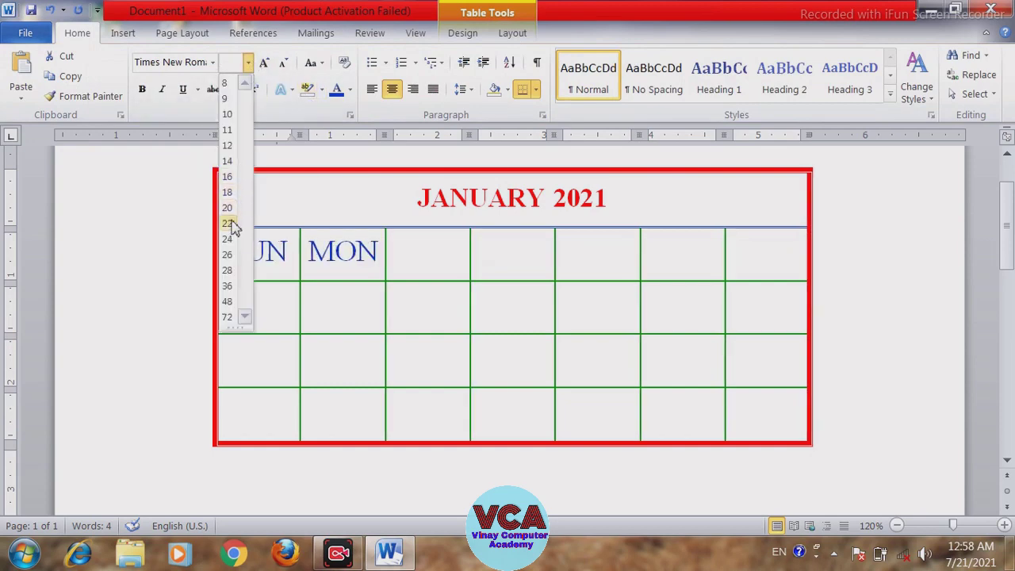
pyautogui.click(228, 177)
pyautogui.click(138, 90)
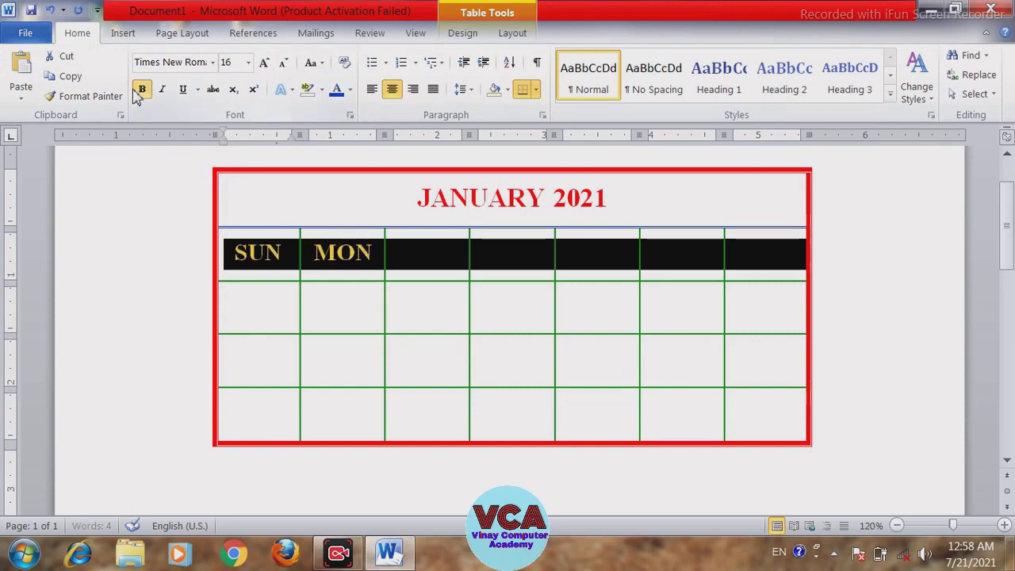
pyautogui.click(284, 63)
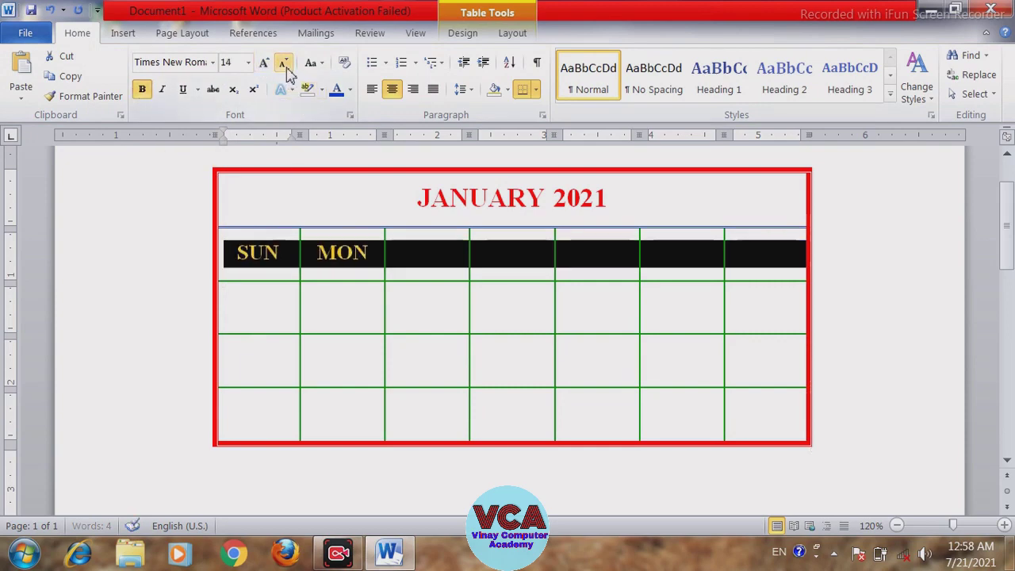
pyautogui.click(411, 271)
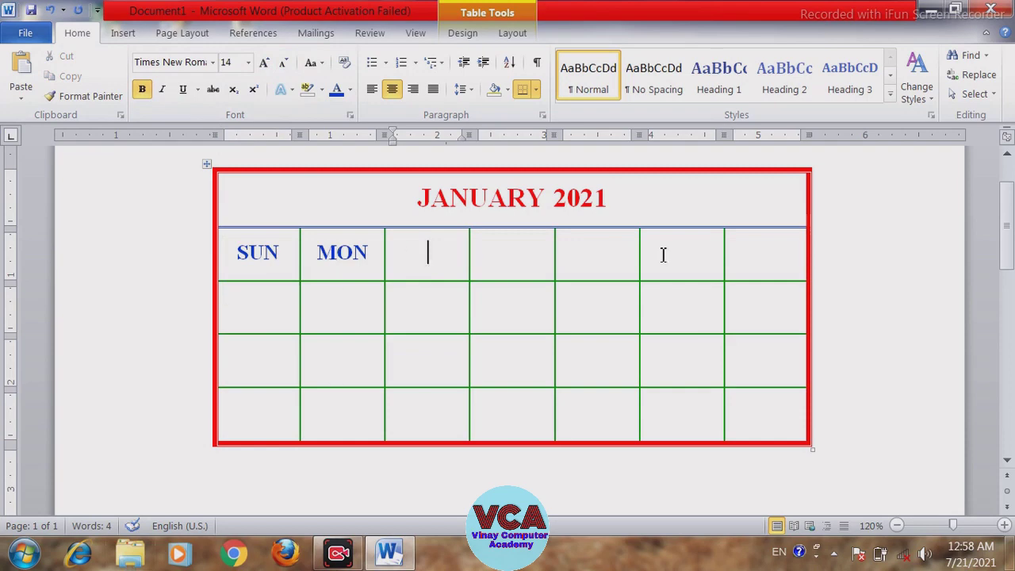
# Give the three empty date rows a custom green font colour
pyautogui.moveTo(278, 308); pyautogui.dragTo(771, 420)
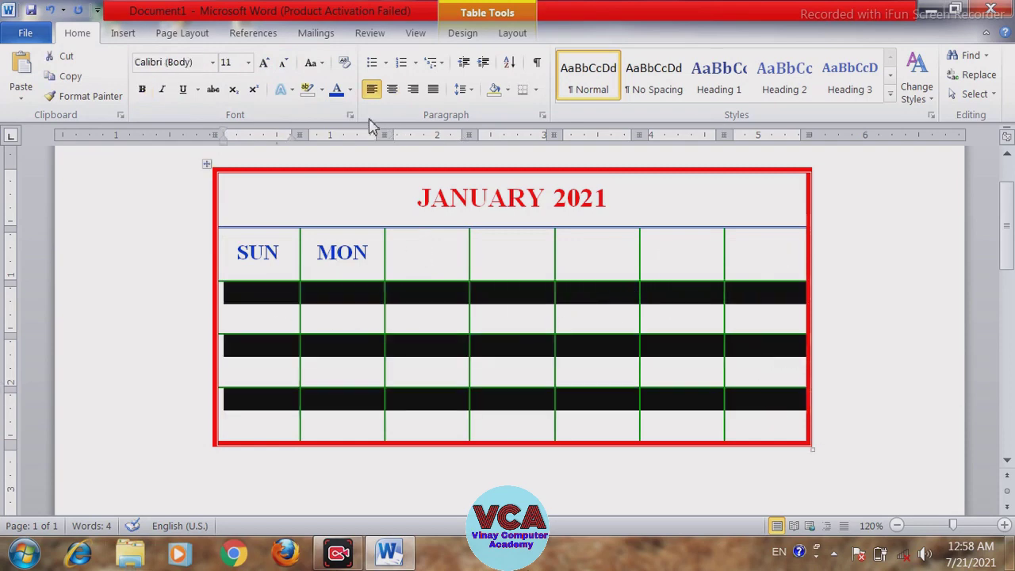
pyautogui.click(350, 90)
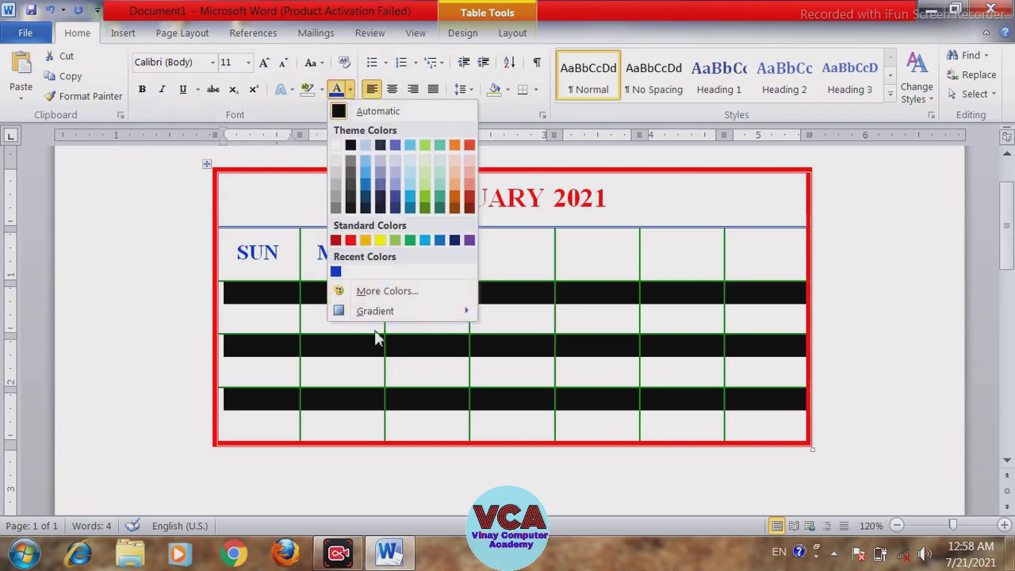
pyautogui.click(371, 292)
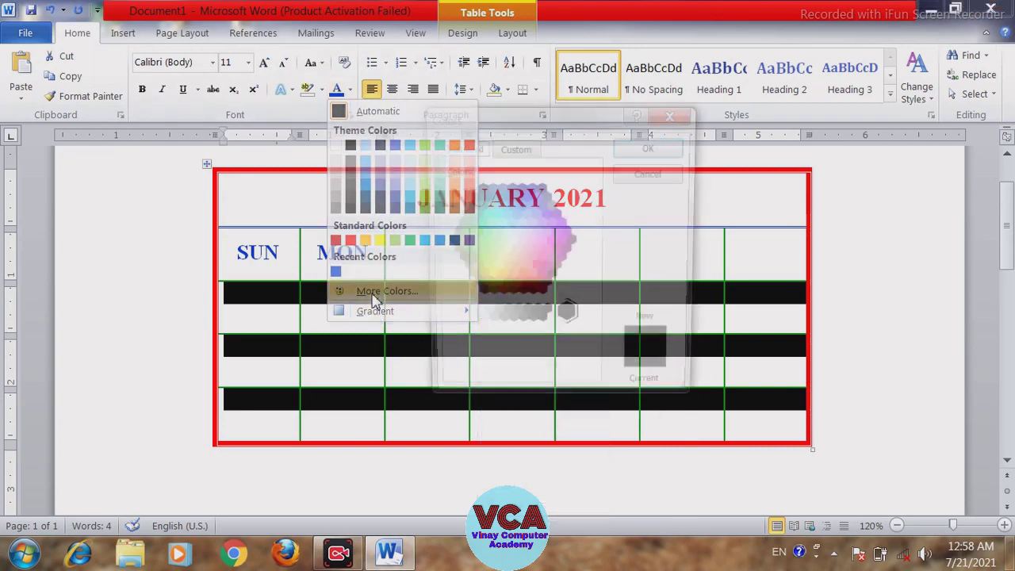
pyautogui.click(458, 223)
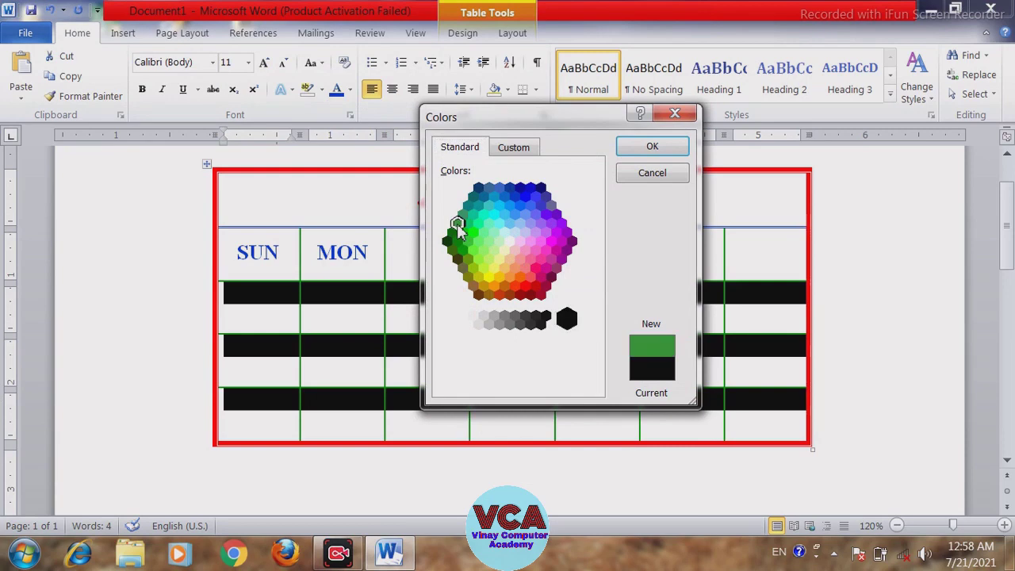
pyautogui.click(652, 146)
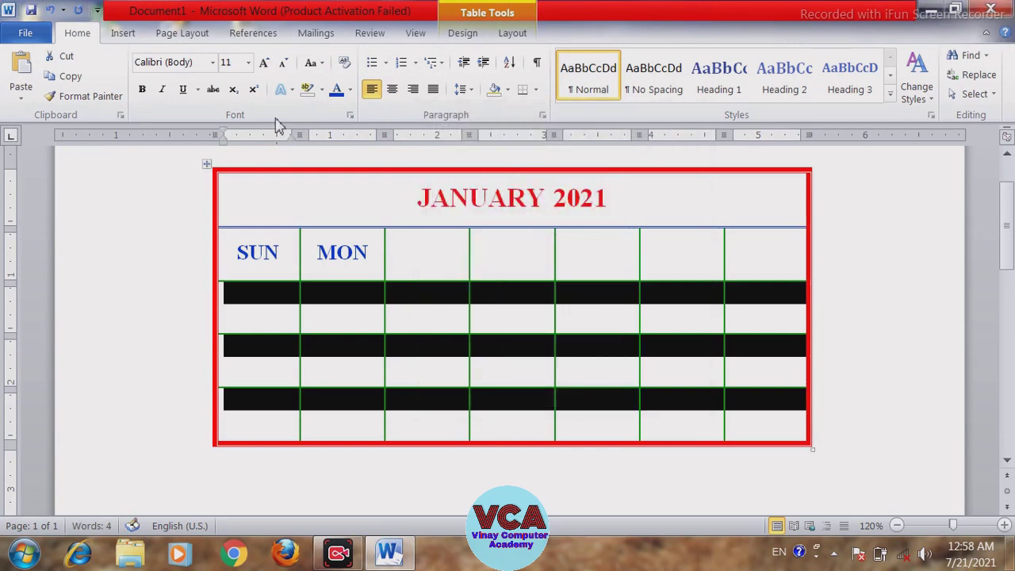
# Make the date rows bold 14 pt Times New Roman, centred in their cells
pyautogui.click(142, 89)
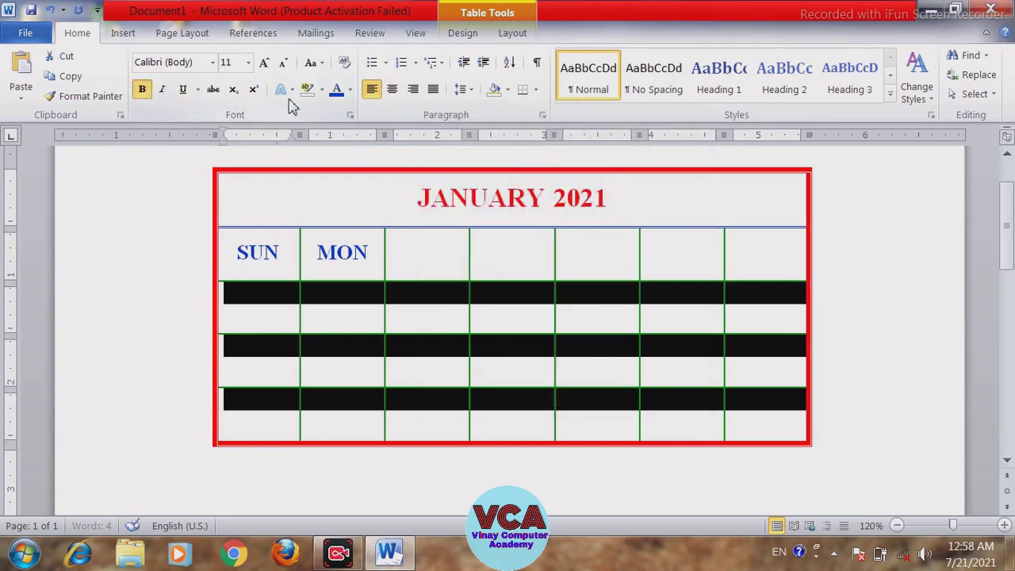
pyautogui.click(247, 62)
pyautogui.click(227, 161)
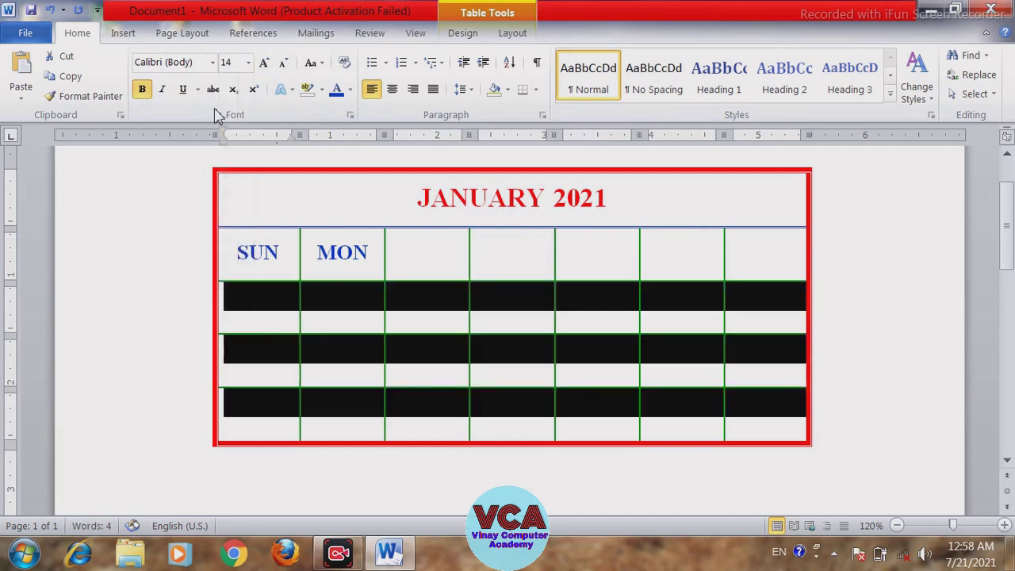
pyautogui.click(213, 62)
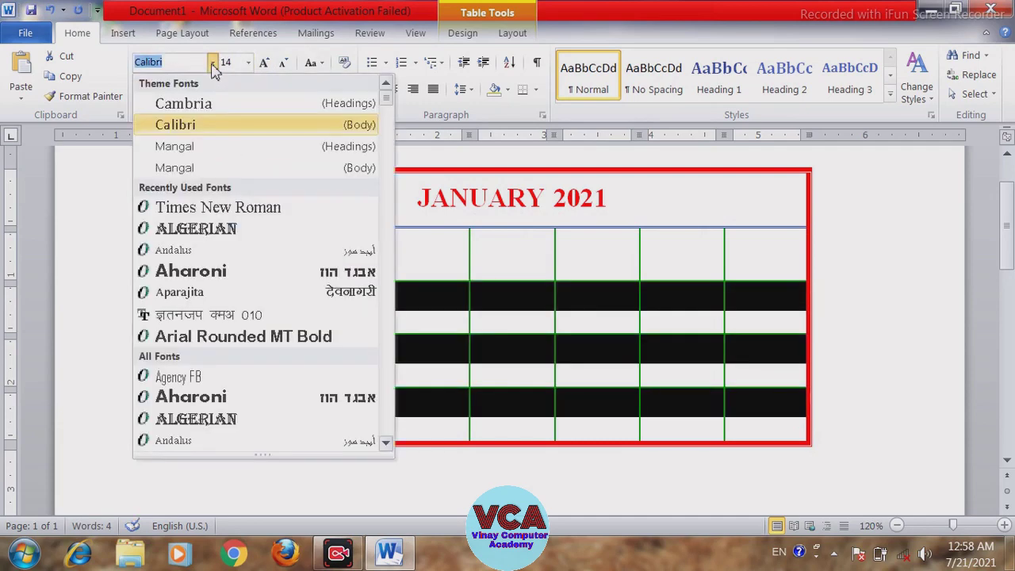
pyautogui.click(230, 209)
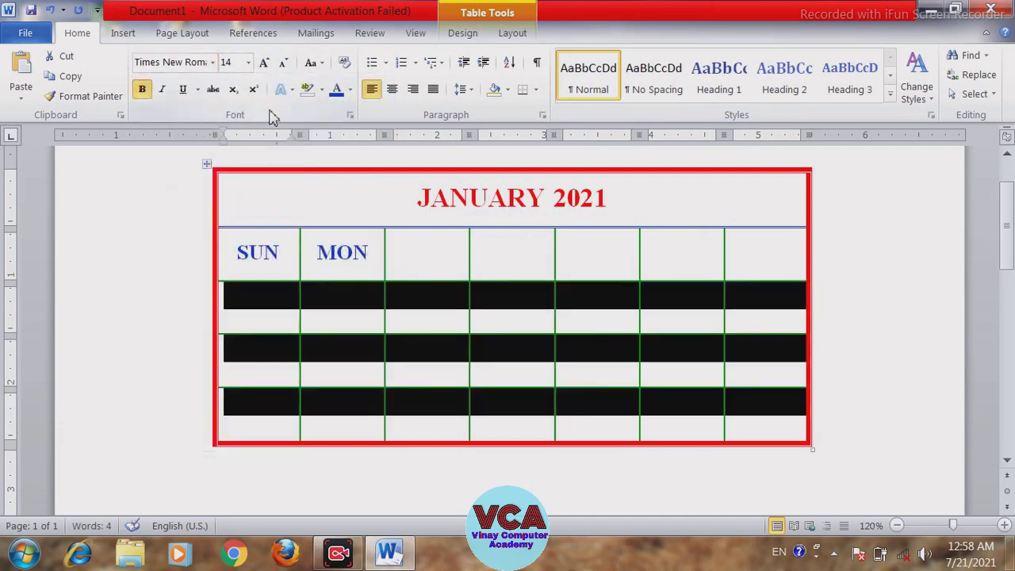
pyautogui.click(504, 37)
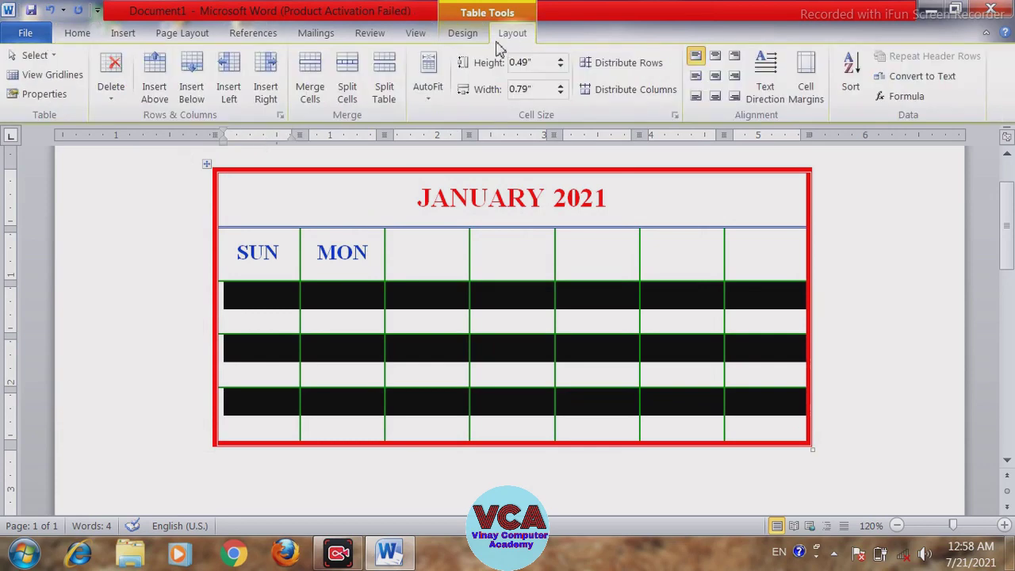
pyautogui.click(716, 77)
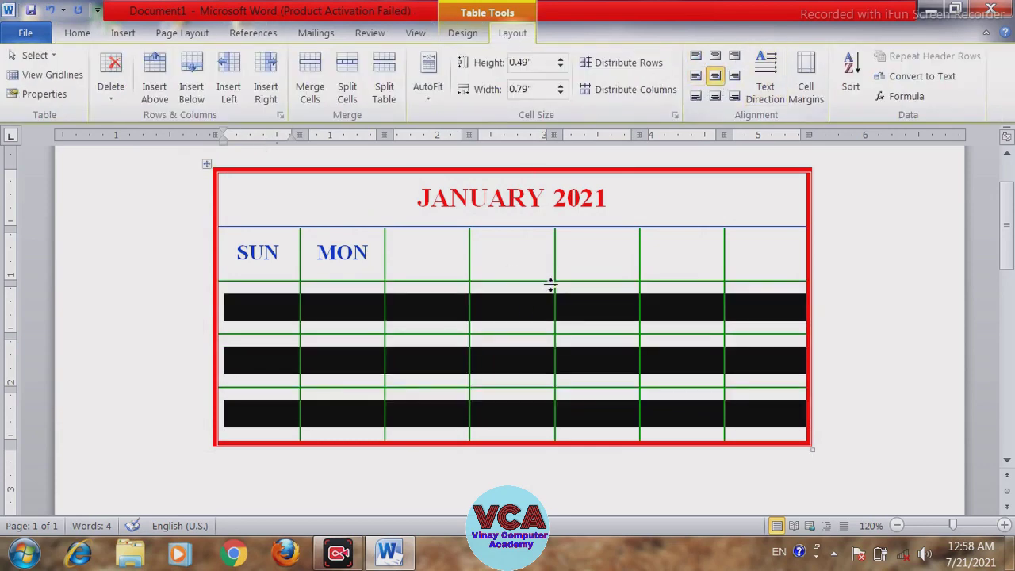
# Fill the remaining header cells with the day names TUE, WED, THU, FRI and SAT
pyautogui.click(420, 322)
pyautogui.click(426, 250)
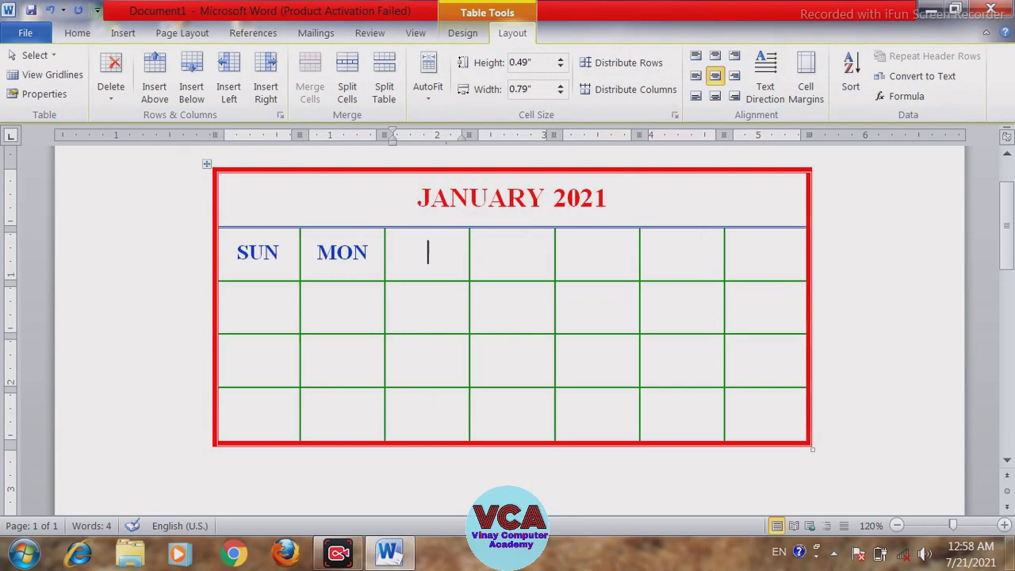
pyautogui.write('TUE')
pyautogui.press('Tab')
pyautogui.write('W')
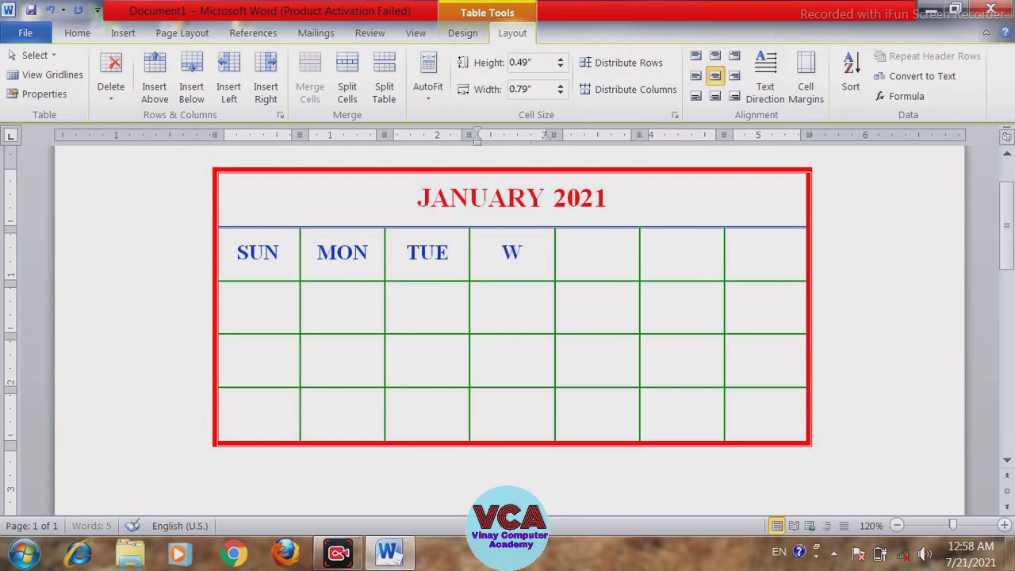
pyautogui.write('ED')
pyautogui.press('Tab')
pyautogui.write('THU')
pyautogui.press('Tab')
pyautogui.write('FR')
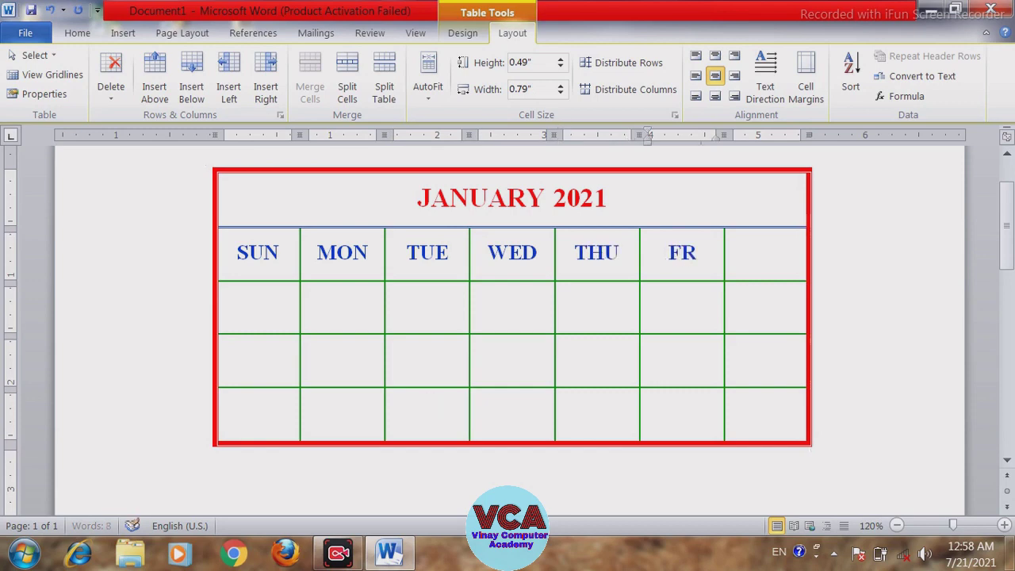
pyautogui.write('I')
pyautogui.press('Tab')
pyautogui.write('SAT')
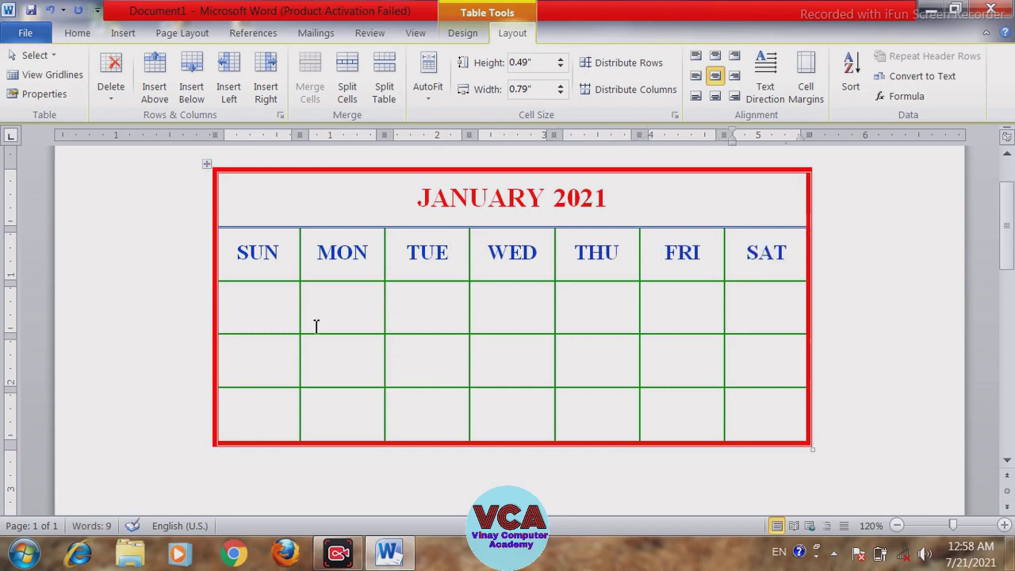
# Enter dates 1 to 5 starting under TUE, then 6 to 9 in the next row
pyautogui.click(427, 309)
pyautogui.write('1')
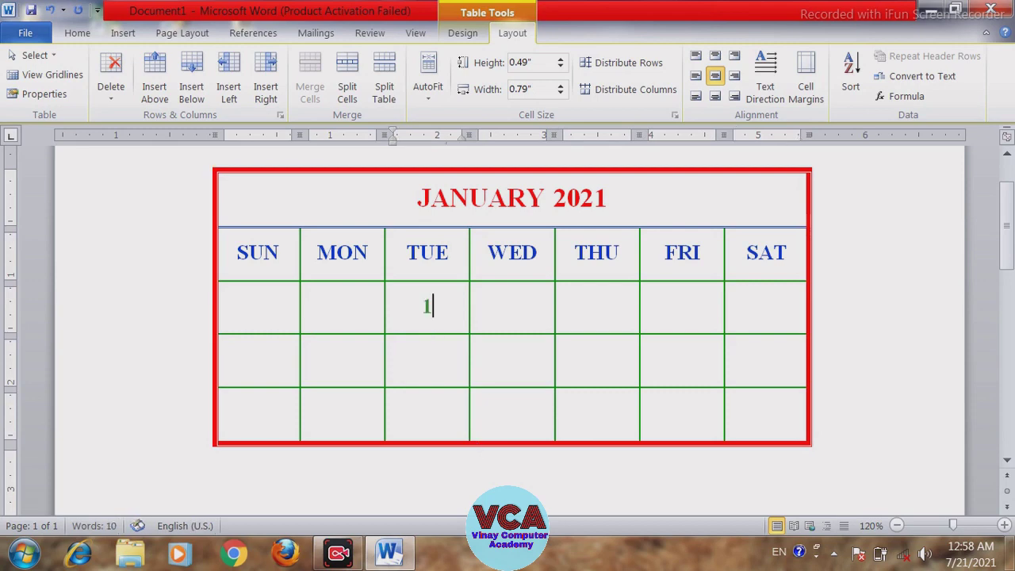
pyautogui.press('Tab')
pyautogui.write('2')
pyautogui.press('Tab')
pyautogui.write('3')
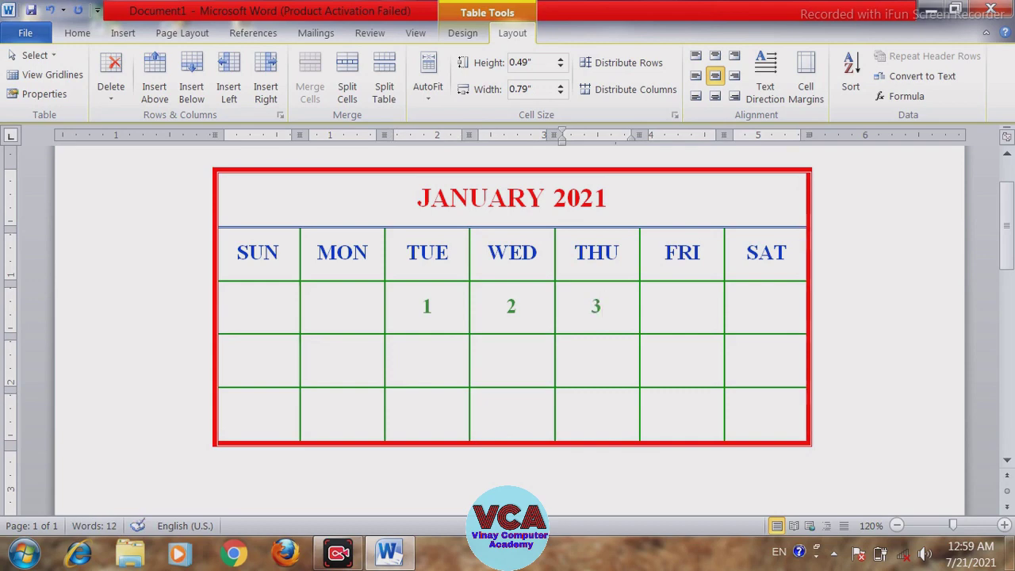
pyautogui.click(682, 306)
pyautogui.write('4')
pyautogui.press('Tab')
pyautogui.write('5')
pyautogui.press('Tab')
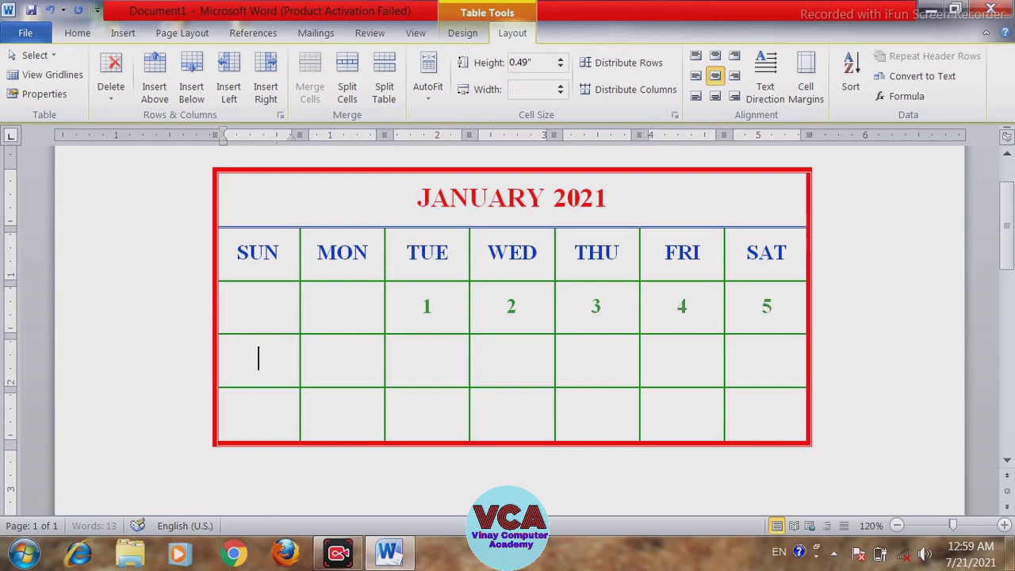
pyautogui.write('6\t7\t8')
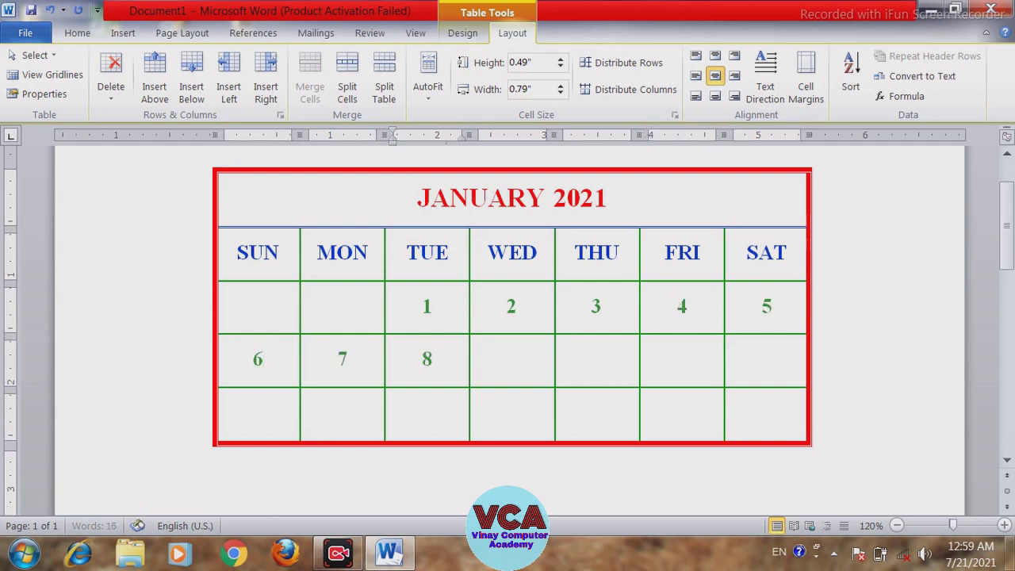
pyautogui.write('\t9')
# Enter dates 10 to 19 across the second and third date rows
pyautogui.press('Tab')
pyautogui.write('1')
pyautogui.write('0')
pyautogui.press('Tab')
pyautogui.write('11')
pyautogui.press('Tab')
pyautogui.write('12')
pyautogui.press('Tab')
pyautogui.write('1')
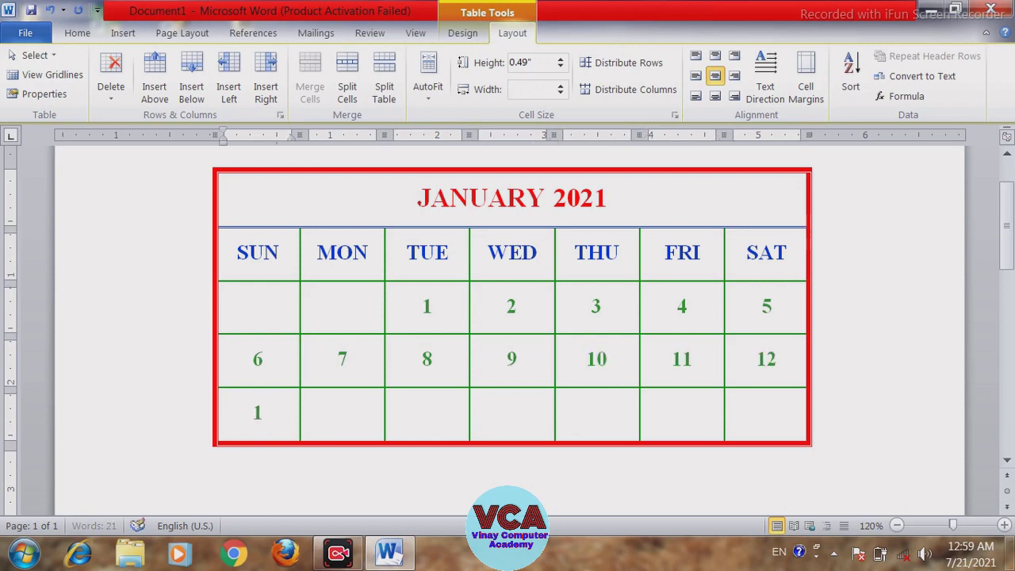
pyautogui.write('3')
pyautogui.press('Tab')
pyautogui.write('14')
pyautogui.press('Tab')
pyautogui.write('1')
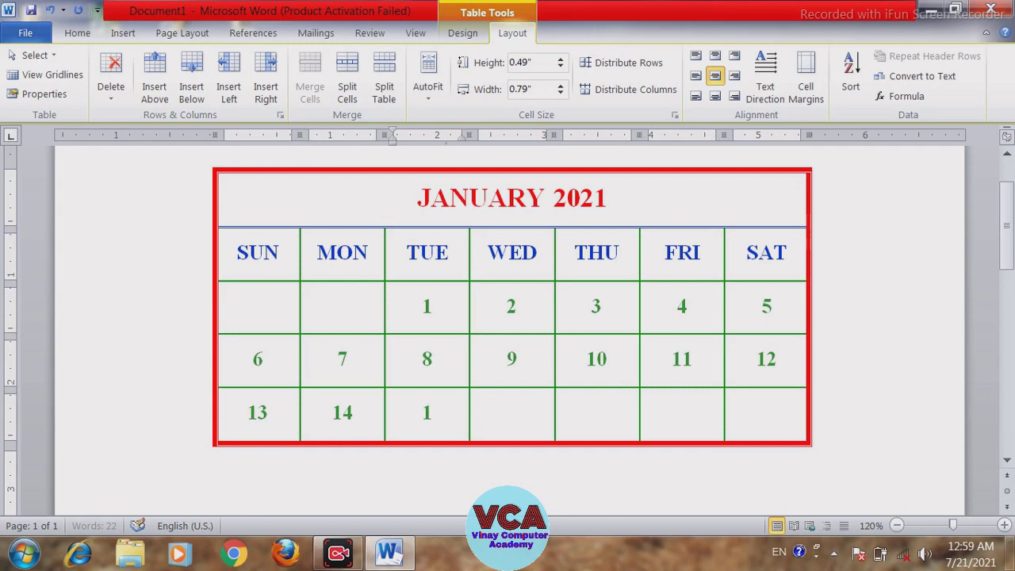
pyautogui.write('51')
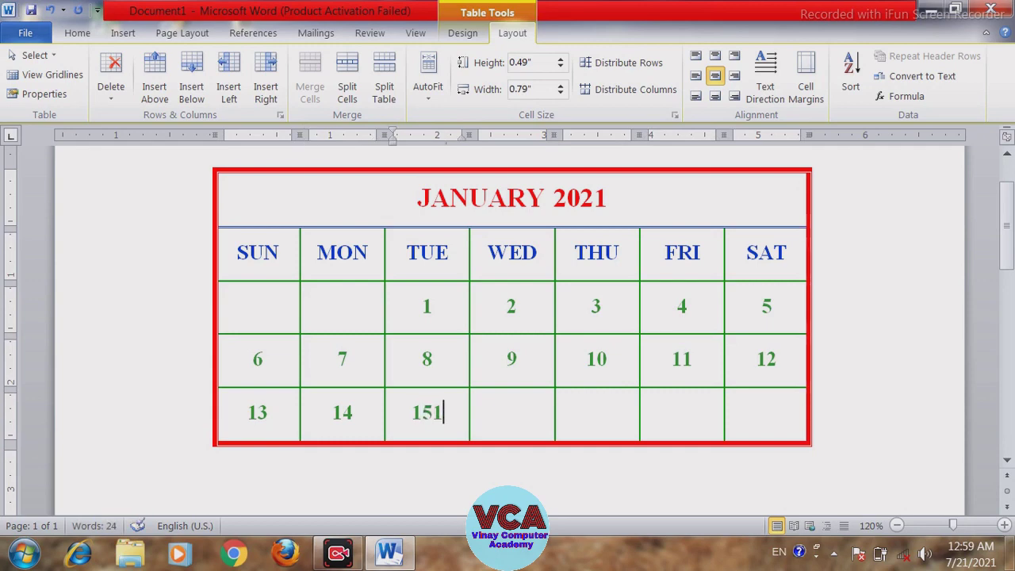
pyautogui.press('BackSpace')
pyautogui.press('Tab')
pyautogui.write('16')
pyautogui.press('Tab')
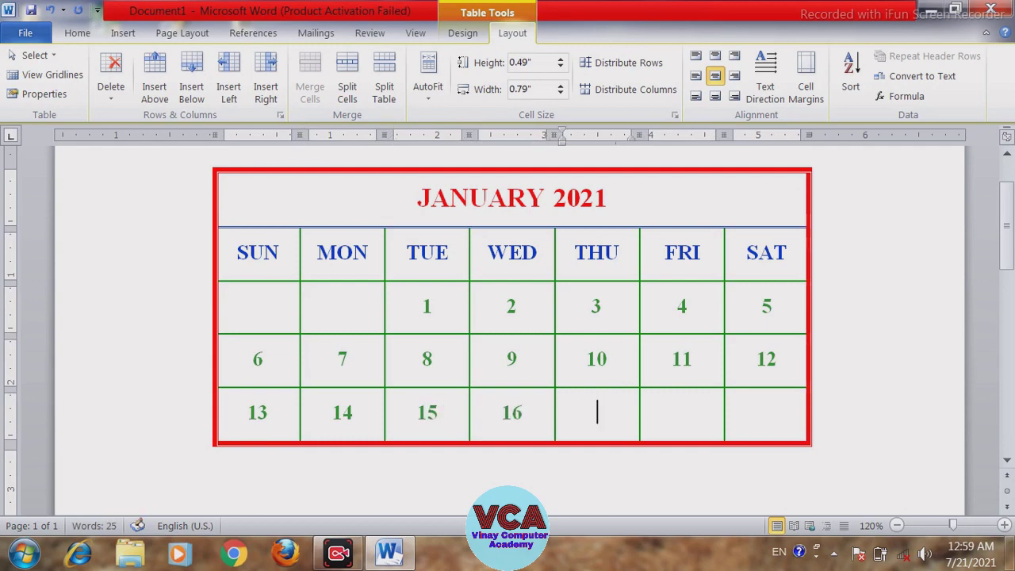
pyautogui.write('17')
pyautogui.press('Tab')
pyautogui.write('18')
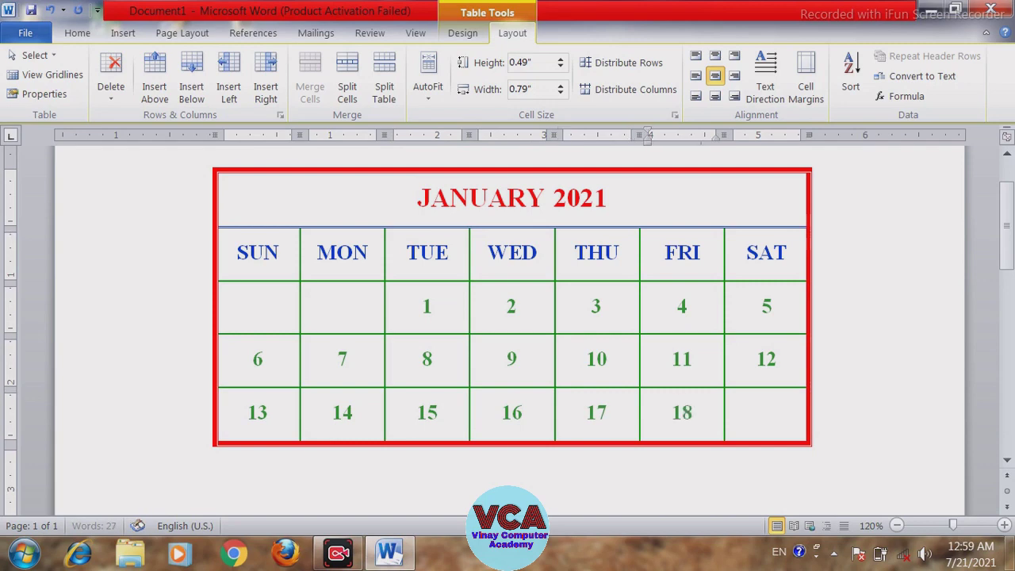
pyautogui.press('Tab')
pyautogui.write('19')
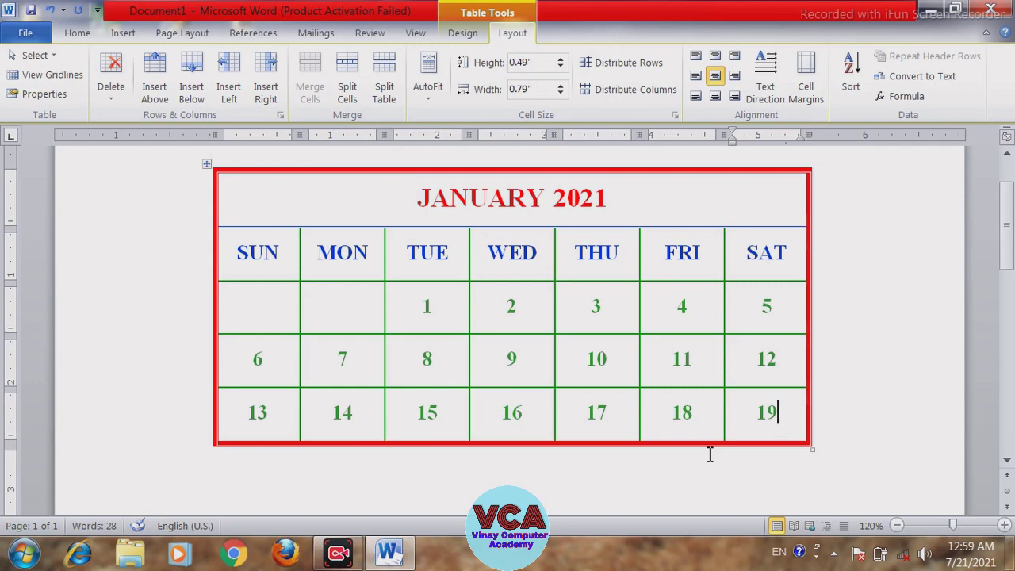
# Add a new row to the calendar and fill it with dates 20 to 26
pyautogui.press('Tab')
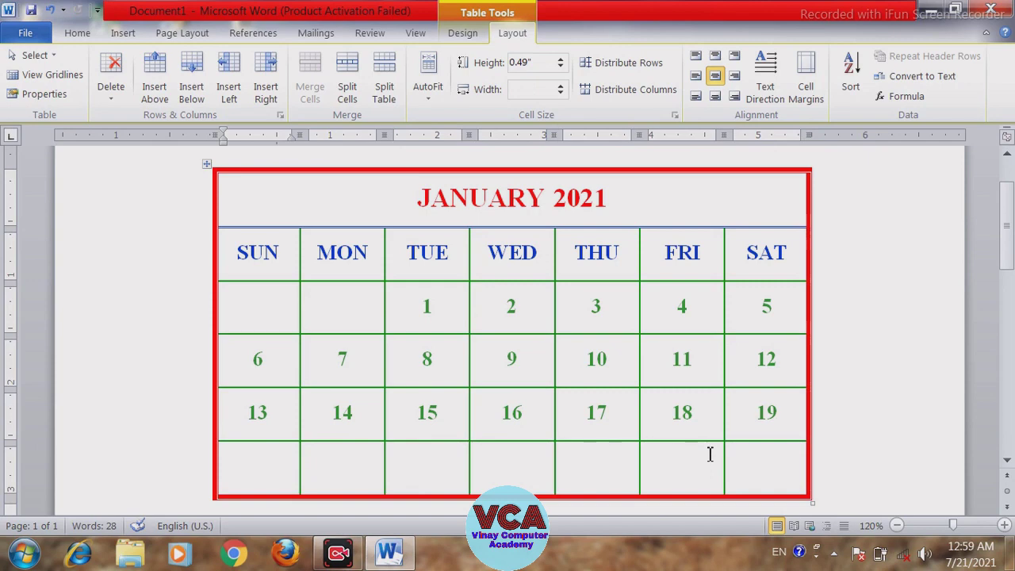
pyautogui.write('20')
pyautogui.press('Tab')
pyautogui.write('21')
pyautogui.press('Tab')
pyautogui.write('22')
pyautogui.press('Tab')
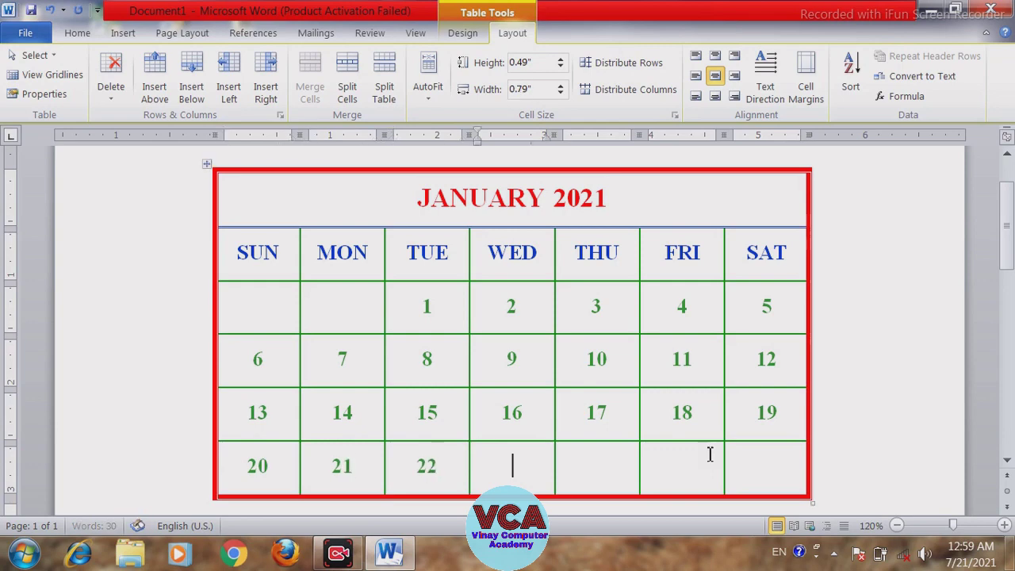
pyautogui.write('23')
pyautogui.press('Tab')
pyautogui.write('24')
pyautogui.press('Tab')
pyautogui.write('25')
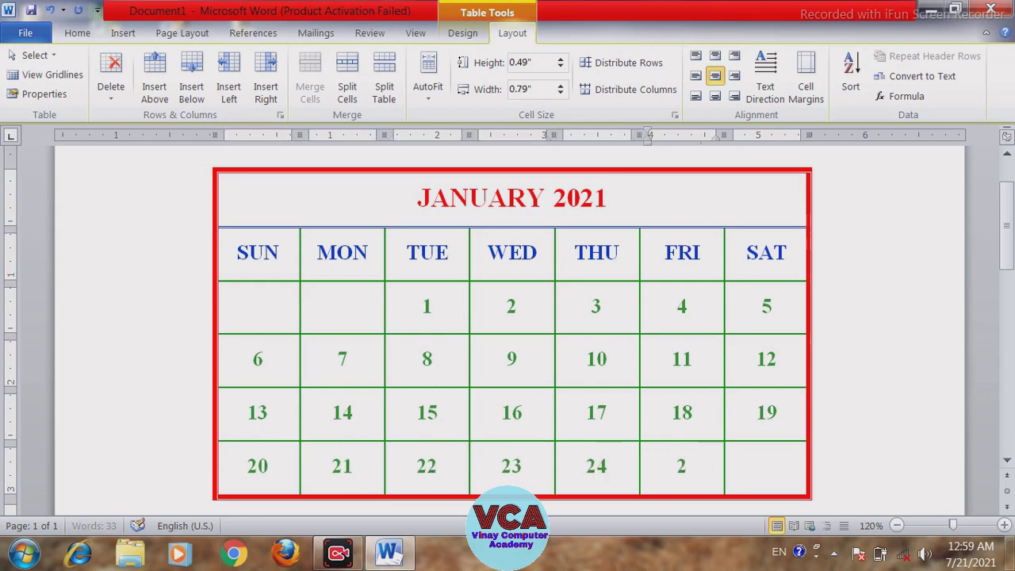
pyautogui.press('Tab')
pyautogui.write('26')
# Add a final row with dates 27 to 31
pyautogui.press('Tab')
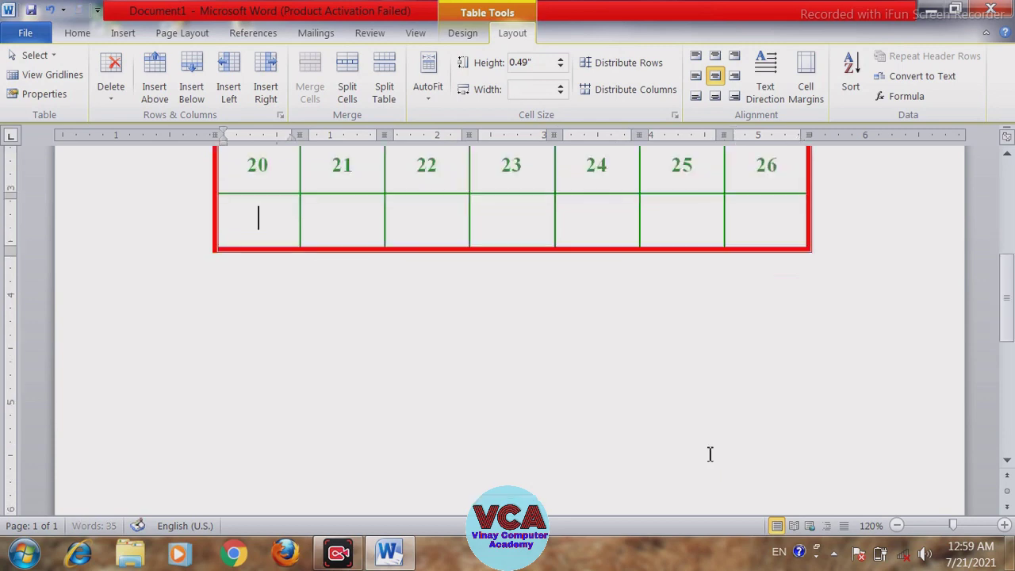
pyautogui.write('27')
pyautogui.press('Tab')
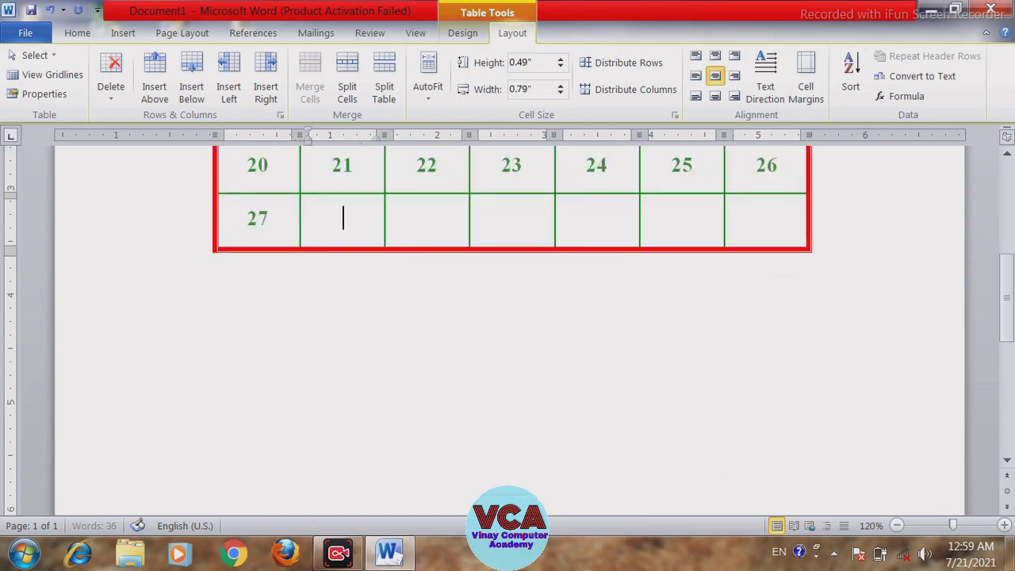
pyautogui.write('28')
pyautogui.press('Tab')
pyautogui.write('29')
pyautogui.press('Tab')
pyautogui.write('3')
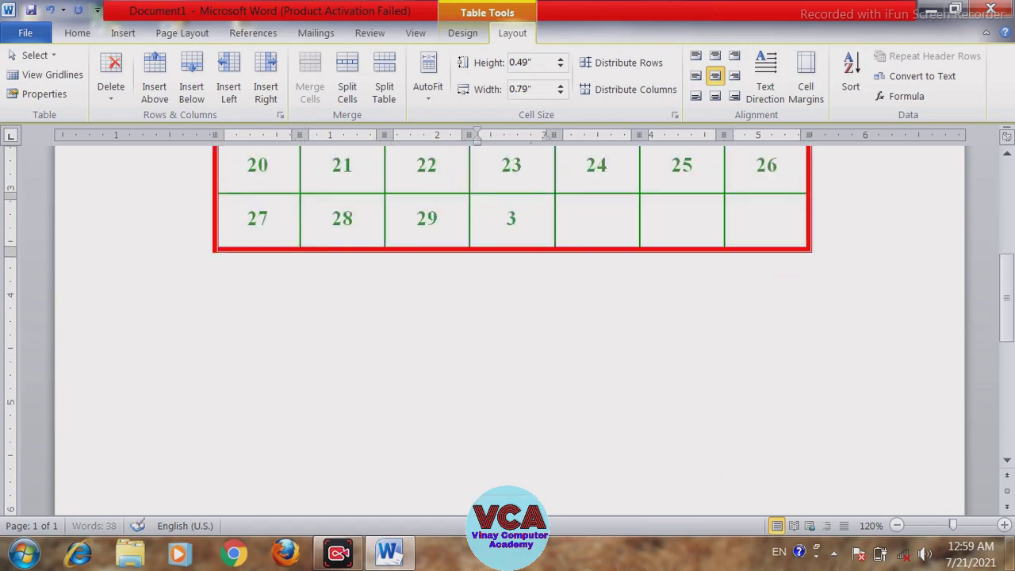
pyautogui.write('0')
pyautogui.press('Tab')
pyautogui.write('31')
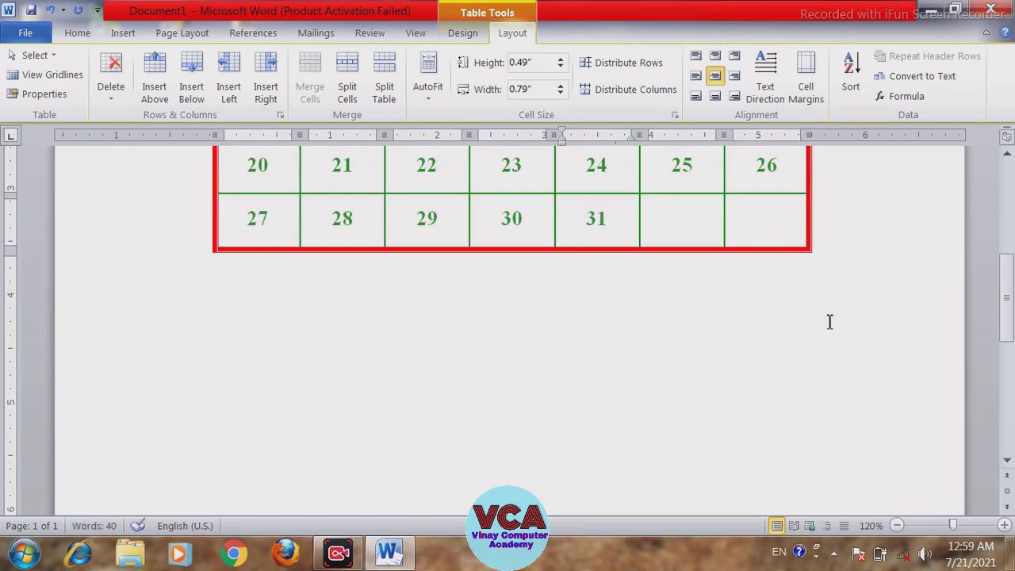
pyautogui.moveTo(1006, 341); pyautogui.dragTo(1004, 262)
pyautogui.click(460, 347)
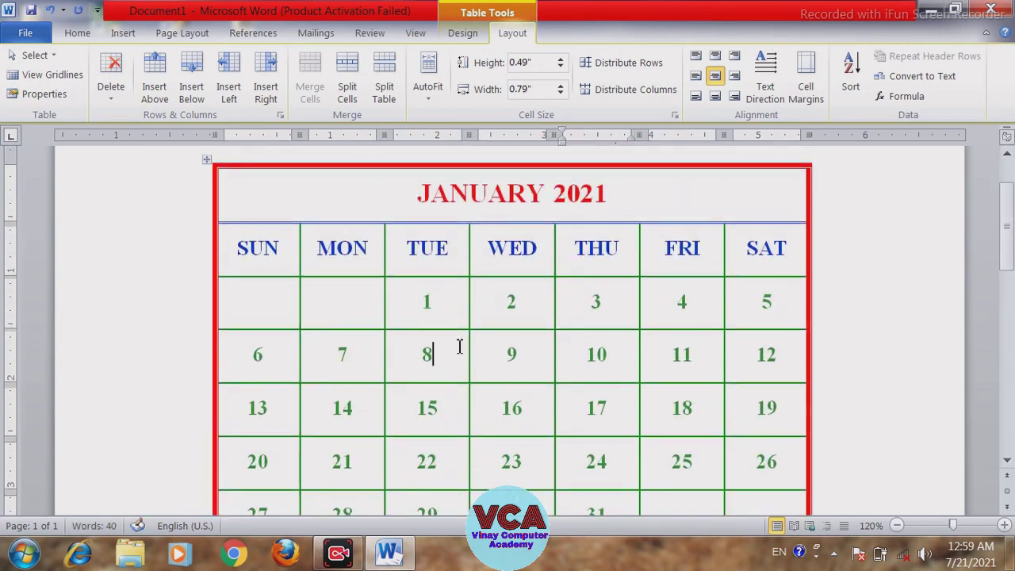
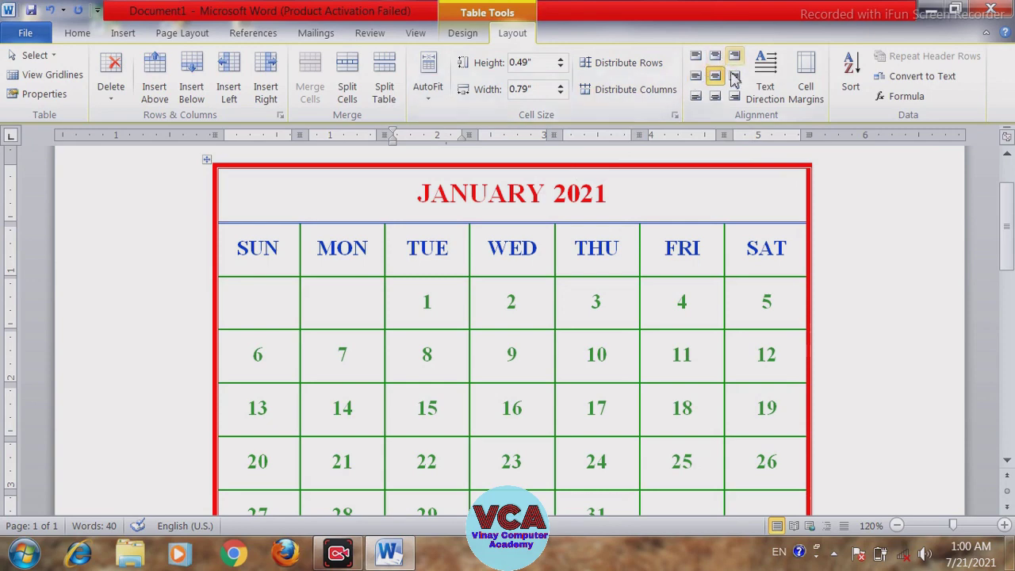
# Try left, bottom and centre cell alignments on the date 1 in the Tuesday cell
pyautogui.doubleClick(425, 301)
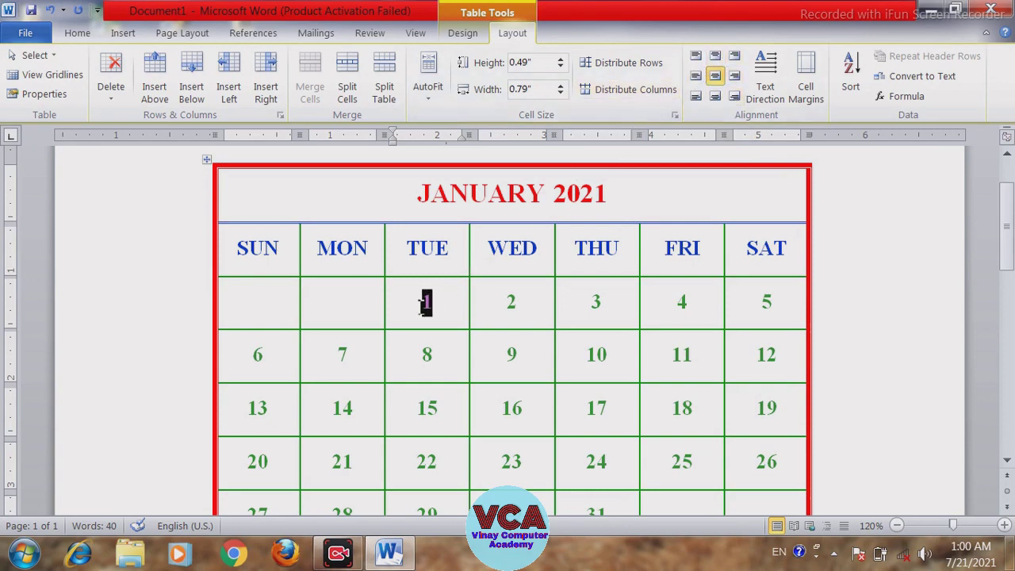
pyautogui.click(695, 76)
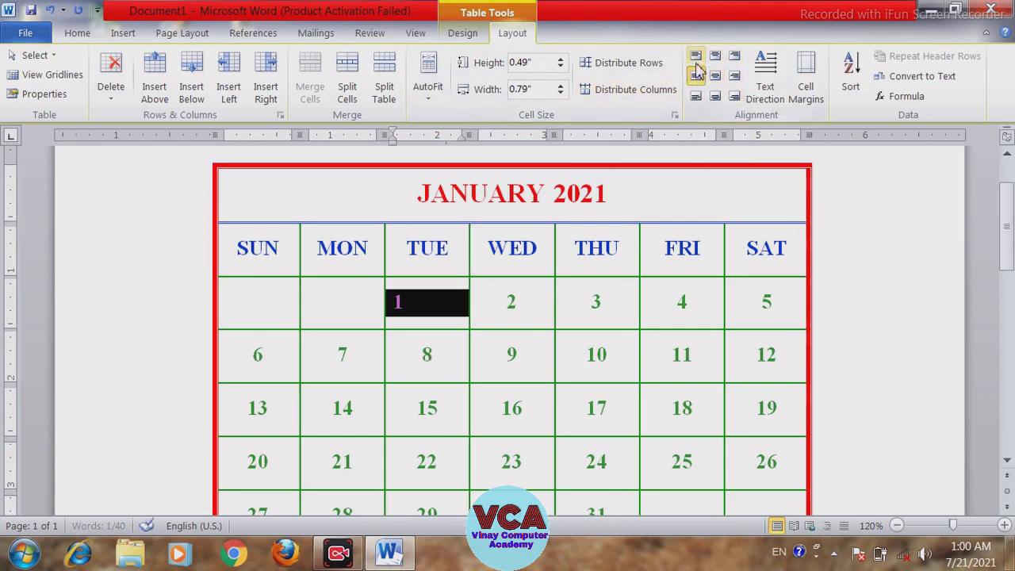
pyautogui.click(696, 60)
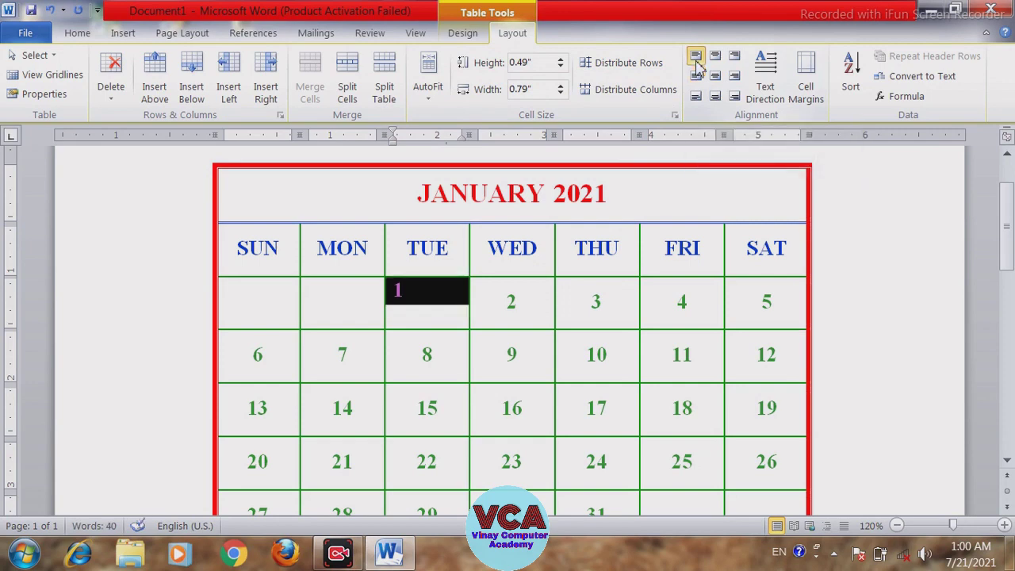
pyautogui.click(697, 96)
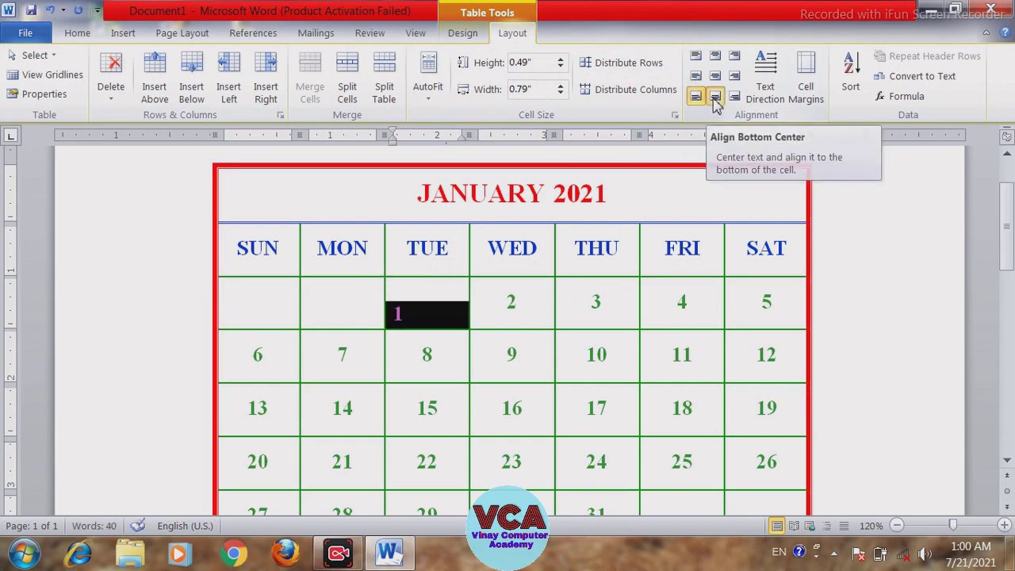
pyautogui.click(716, 97)
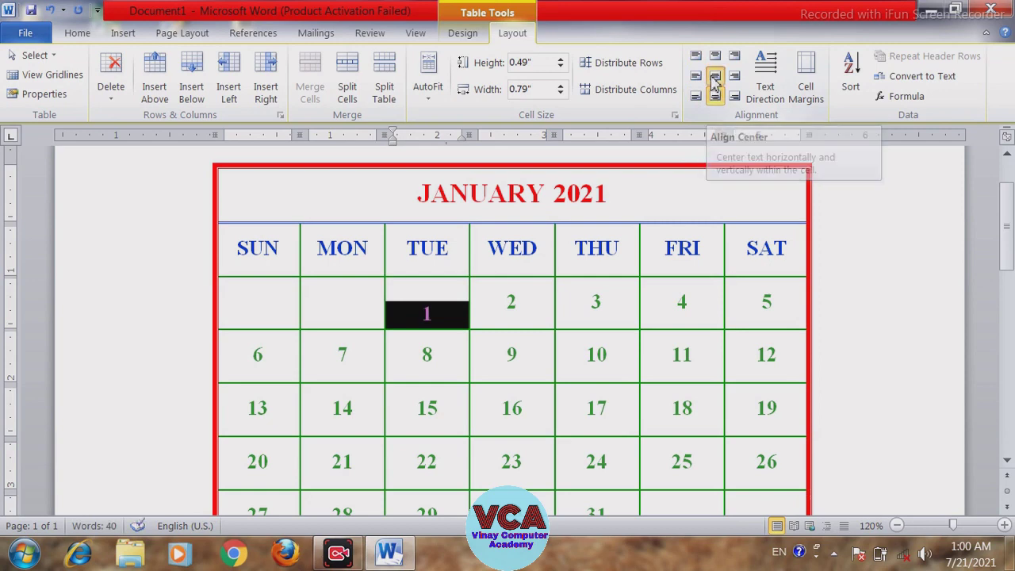
pyautogui.click(715, 80)
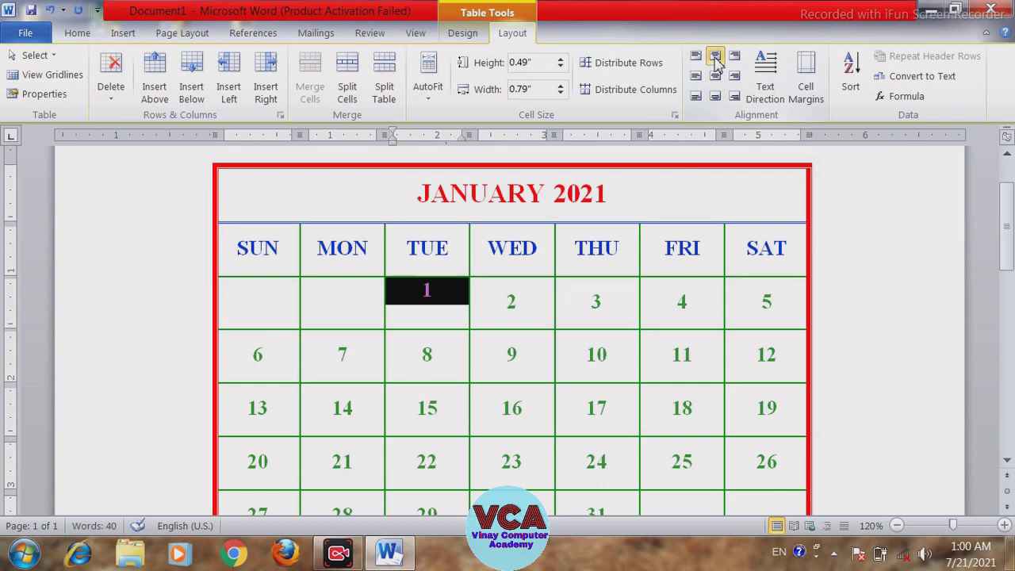
pyautogui.click(715, 76)
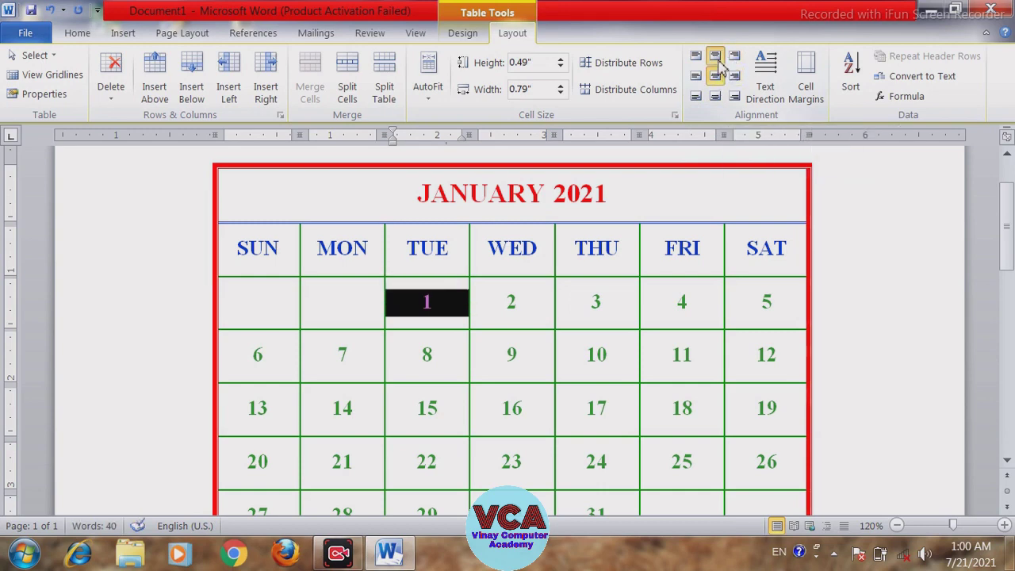
# Try top-centre and right-side alignments on the 1, then re-centre it
pyautogui.click(716, 57)
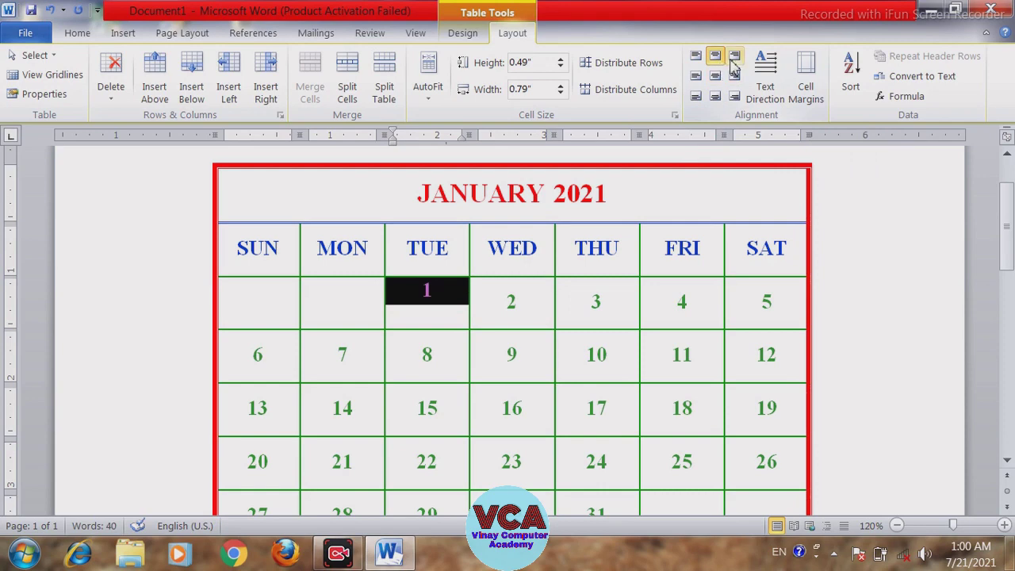
pyautogui.click(734, 75)
pyautogui.click(735, 96)
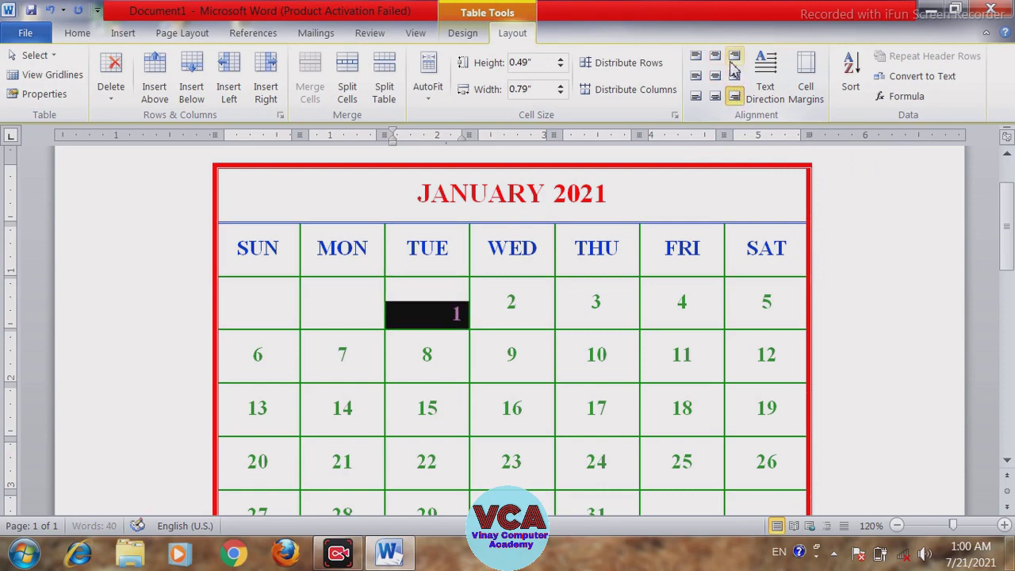
pyautogui.click(735, 57)
pyautogui.click(735, 76)
pyautogui.click(735, 96)
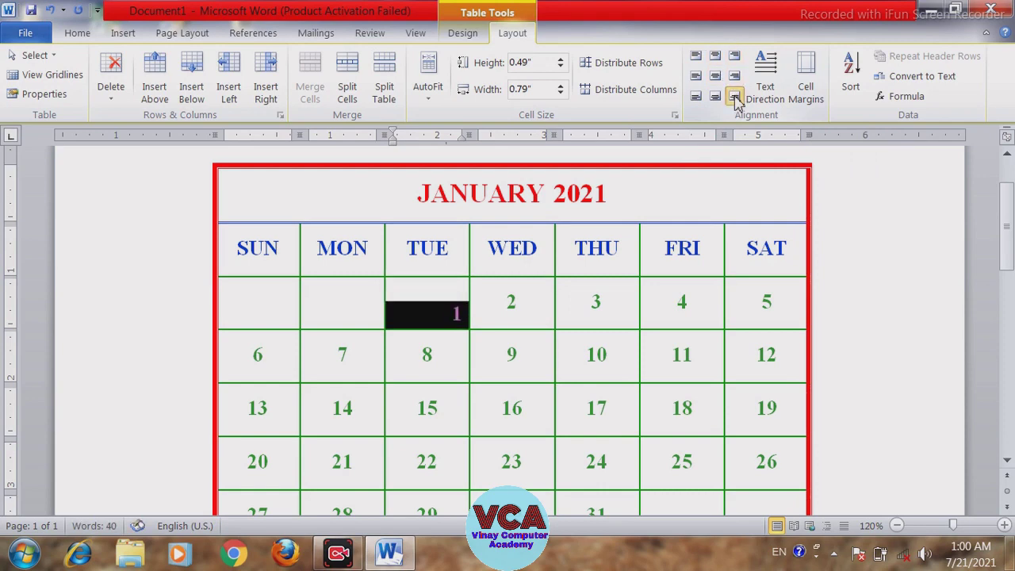
pyautogui.click(715, 75)
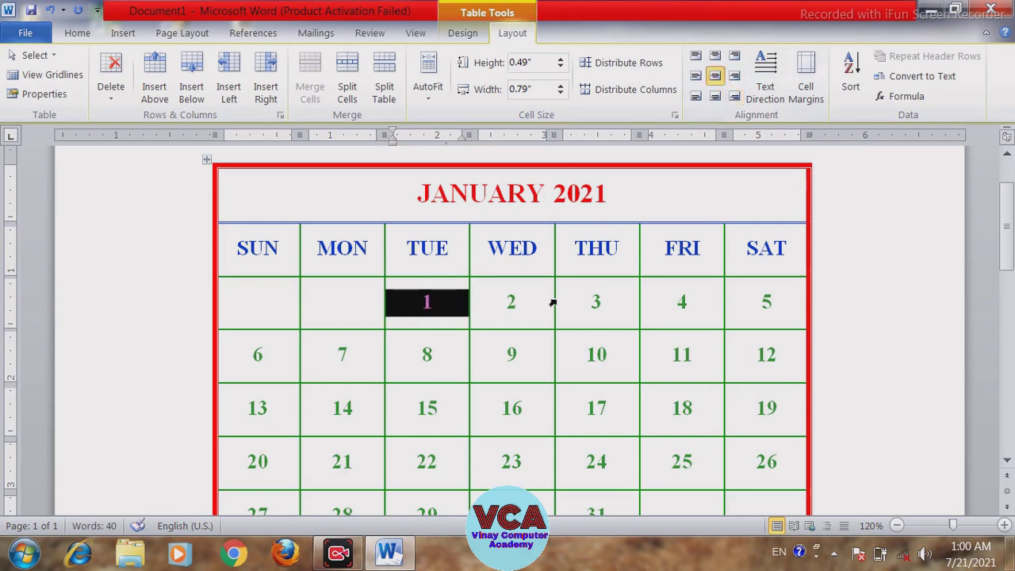
pyautogui.click(526, 324)
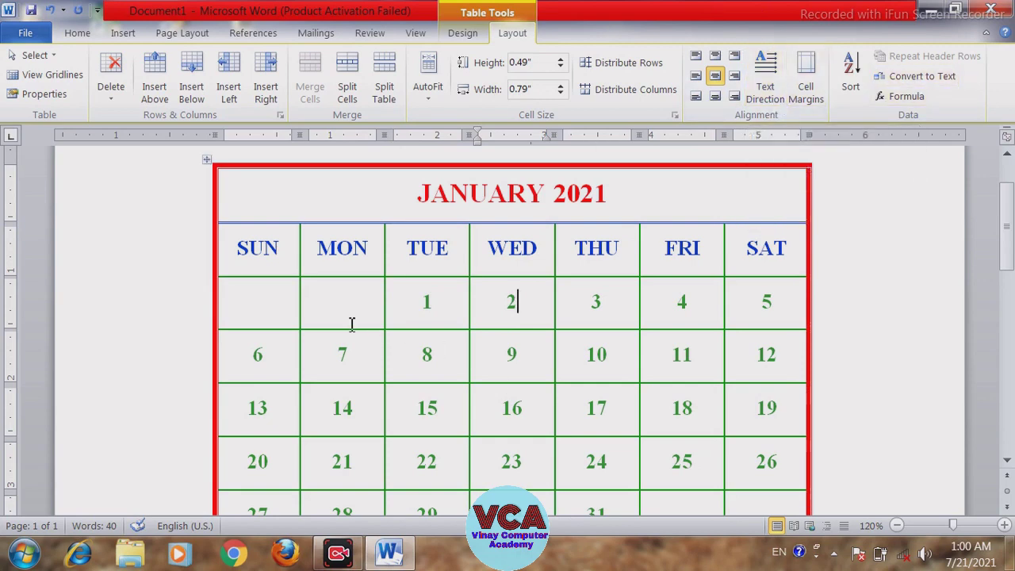
# Type RAM in the empty Monday cell and cycle its text direction back to horizontal
pyautogui.click(337, 301)
pyautogui.write('RAM')
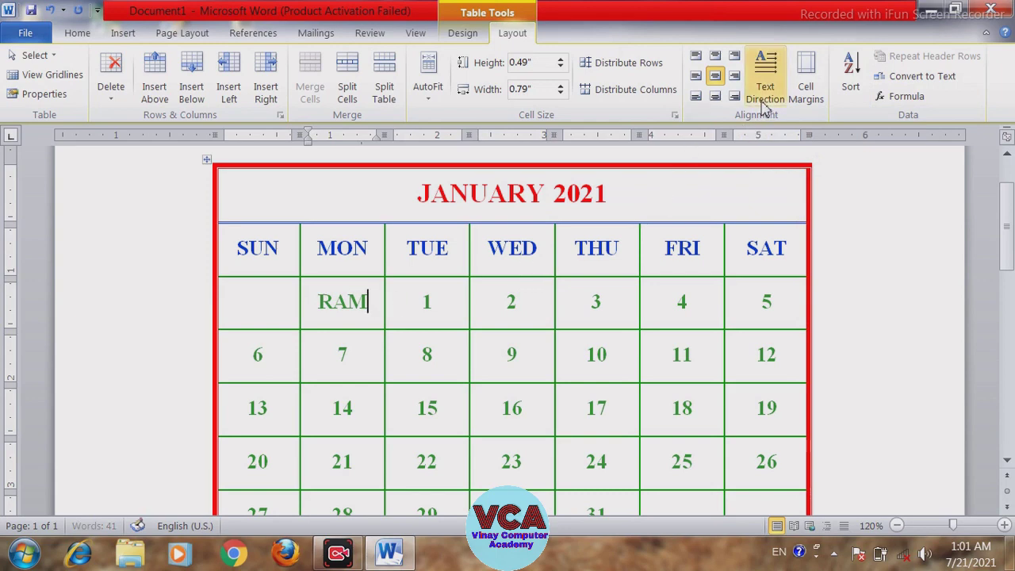
pyautogui.click(766, 73)
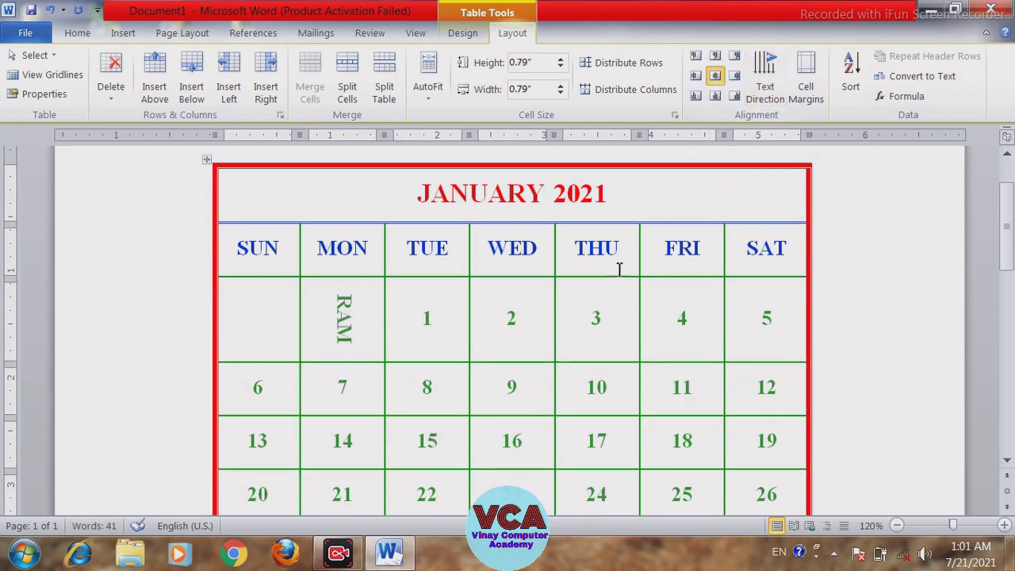
pyautogui.click(765, 91)
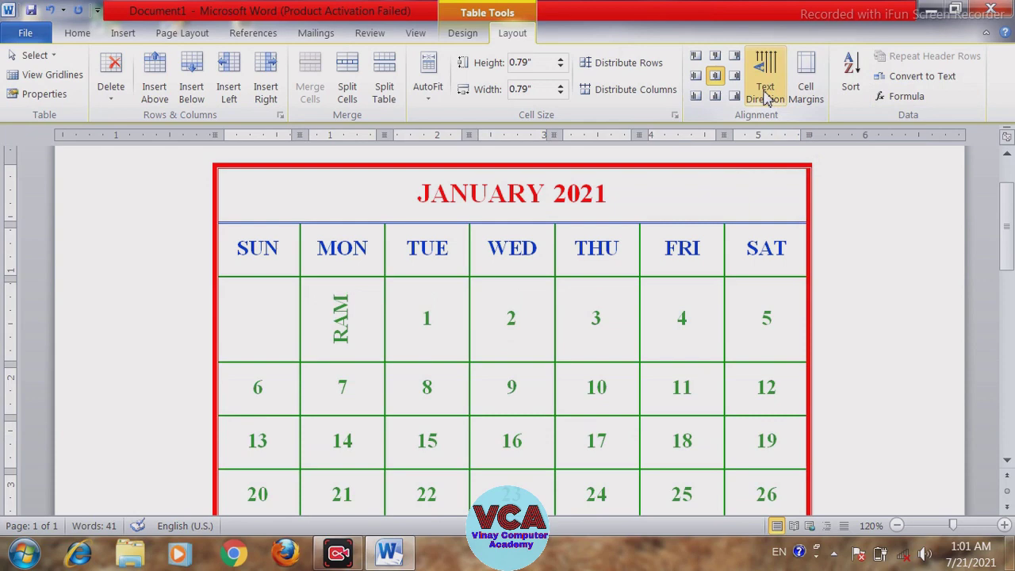
pyautogui.click(766, 96)
pyautogui.click(765, 96)
pyautogui.click(765, 95)
pyautogui.click(765, 96)
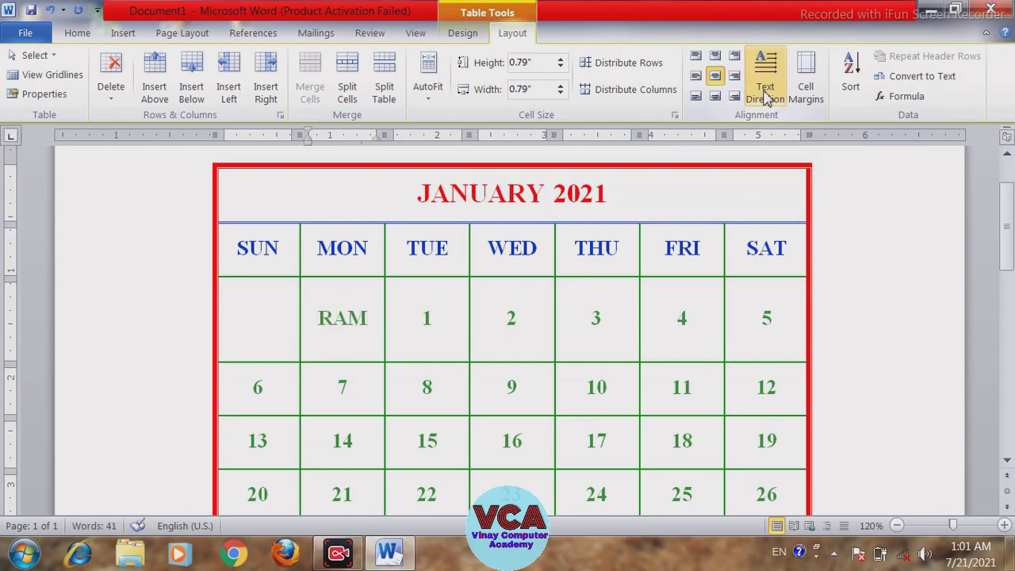
# Cycle RAM's text direction again, toggling between vertical and horizontal with F4
pyautogui.click(765, 95)
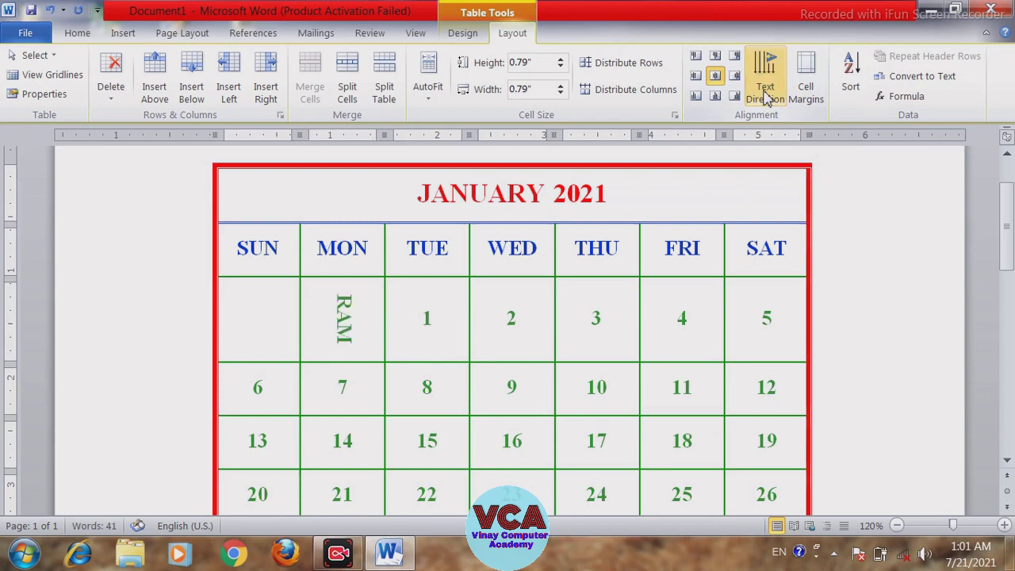
pyautogui.click(765, 95)
pyautogui.click(765, 96)
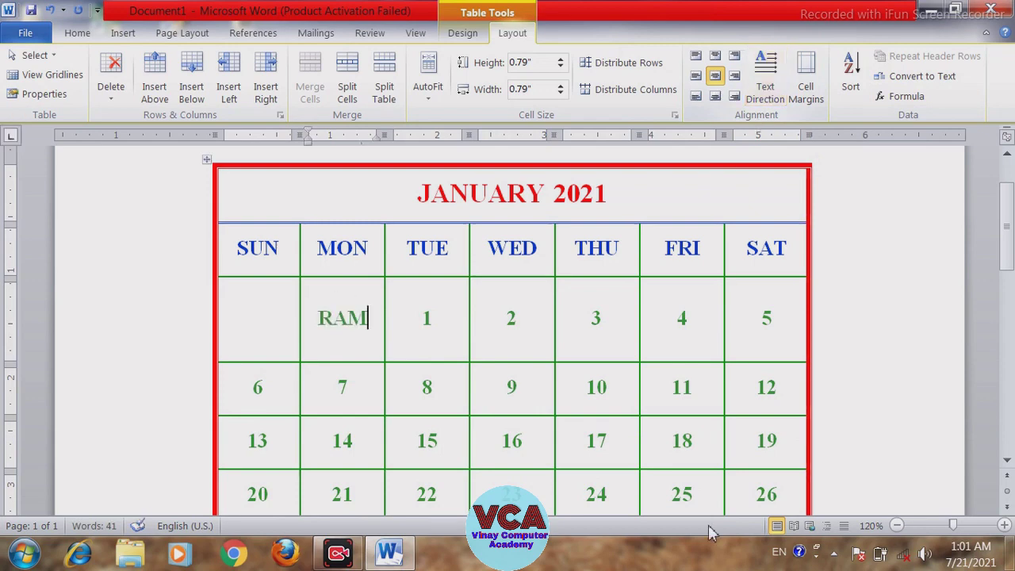
pyautogui.press('F4')
pyautogui.press('F4')
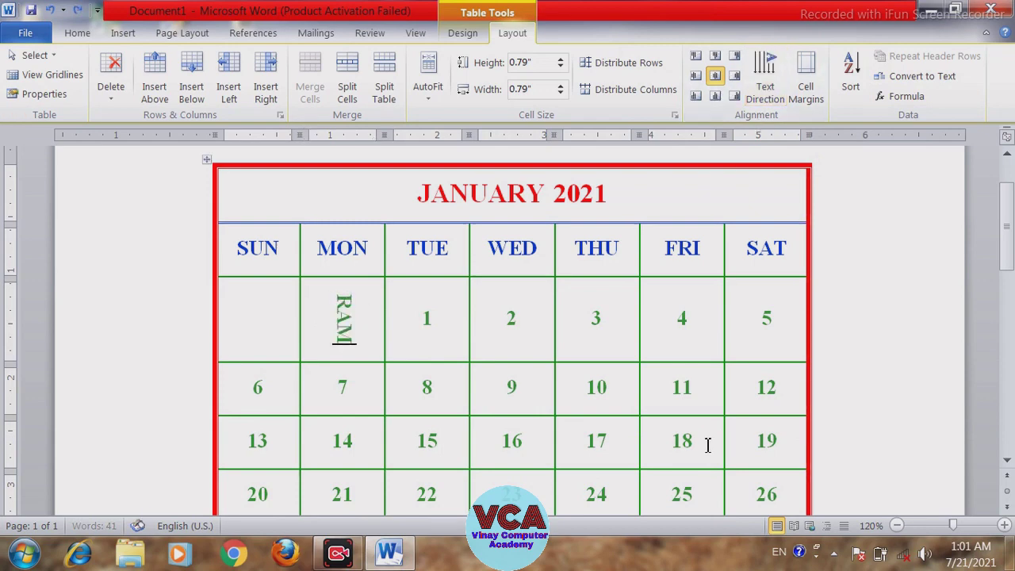
pyautogui.press('F4')
pyautogui.press('F4')
pyautogui.press('F4')
pyautogui.press('F4')
pyautogui.press('F4')
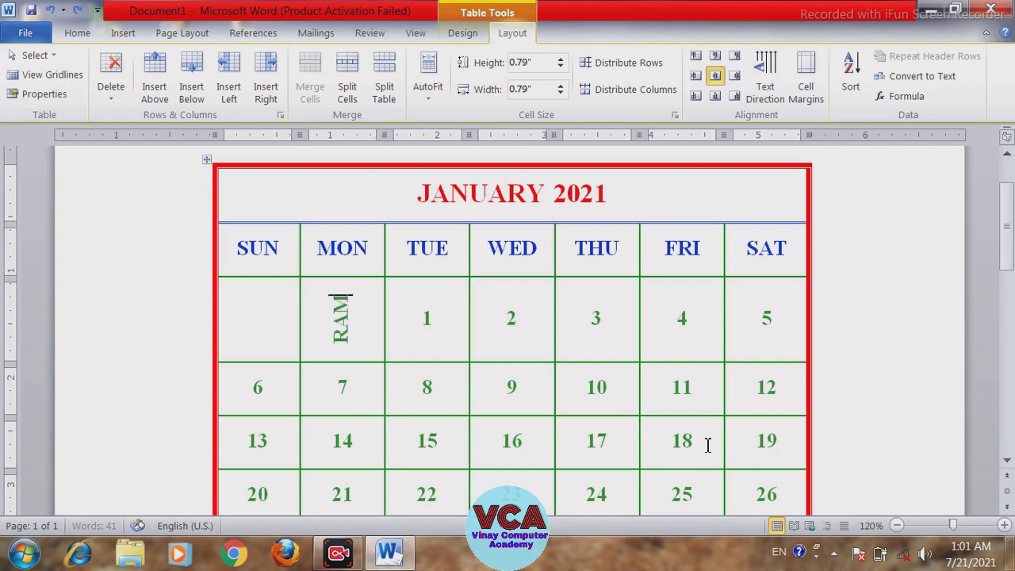
pyautogui.press('F4')
pyautogui.press('F4')
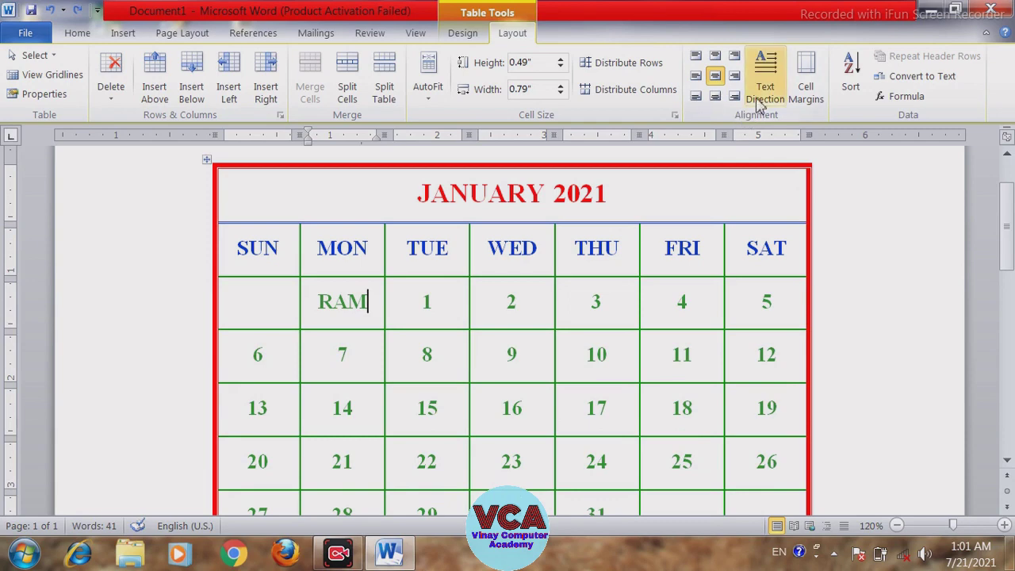
# In Cell Margins, raise Top and Bottom to 0.07", Left to 0.14" and Right to 0.13"
pyautogui.click(811, 109)
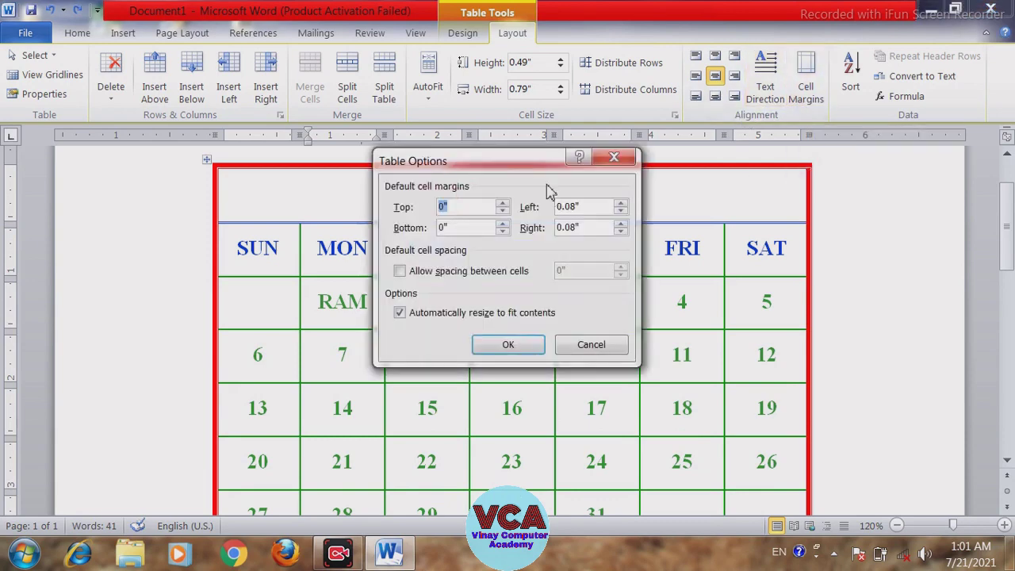
pyautogui.moveTo(532, 168); pyautogui.dragTo(779, 145)
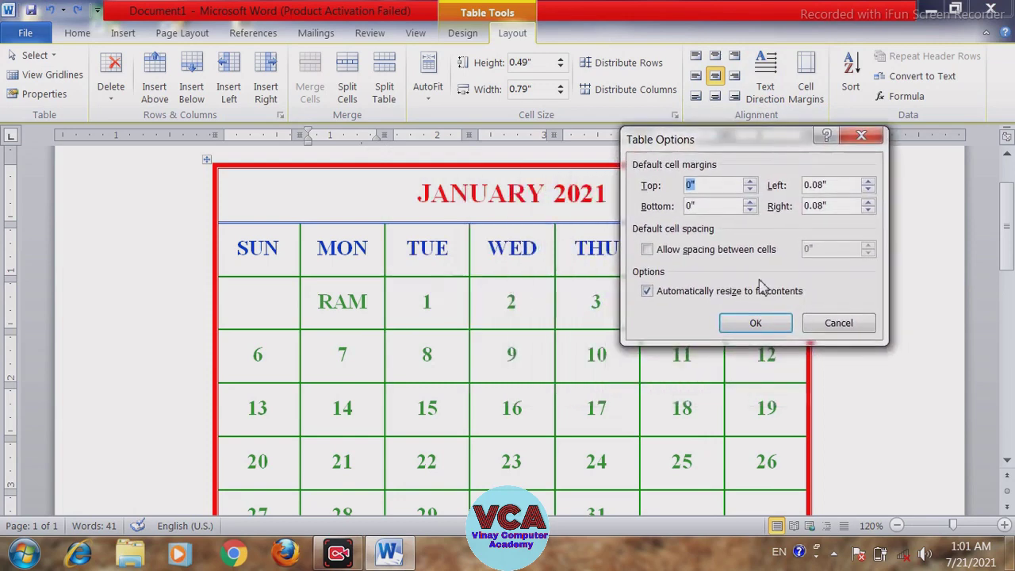
pyautogui.click(750, 181)
pyautogui.click(750, 182)
pyautogui.click(749, 182)
pyautogui.click(750, 182)
pyautogui.click(749, 202)
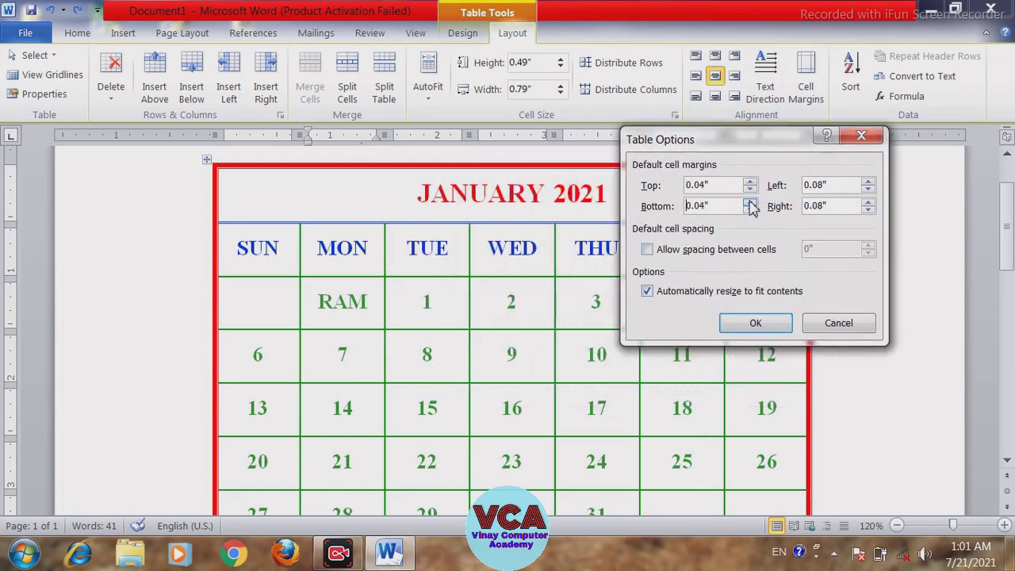
pyautogui.click(754, 184)
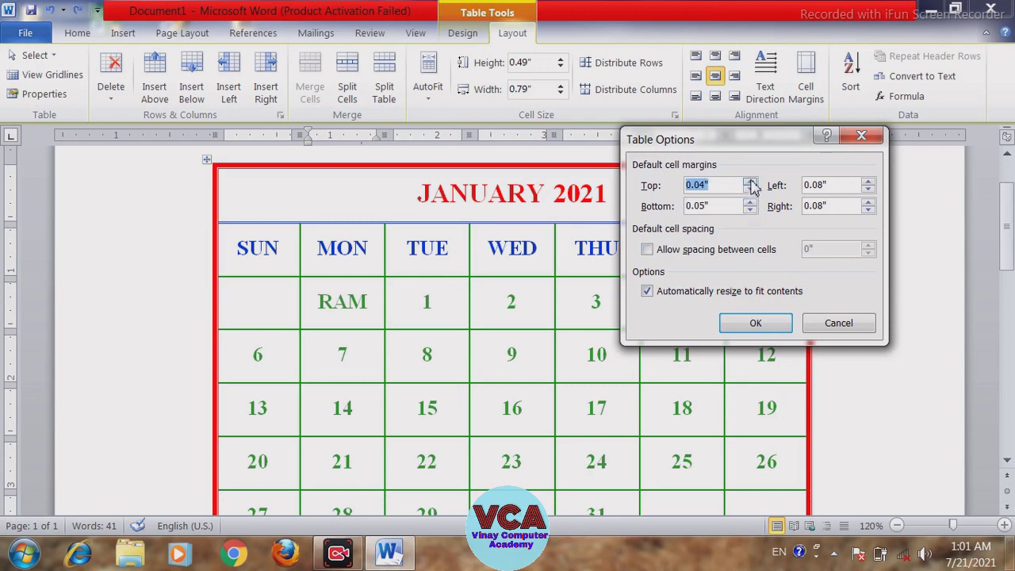
pyautogui.click(750, 182)
pyautogui.click(750, 182)
pyautogui.click(750, 202)
pyautogui.click(750, 203)
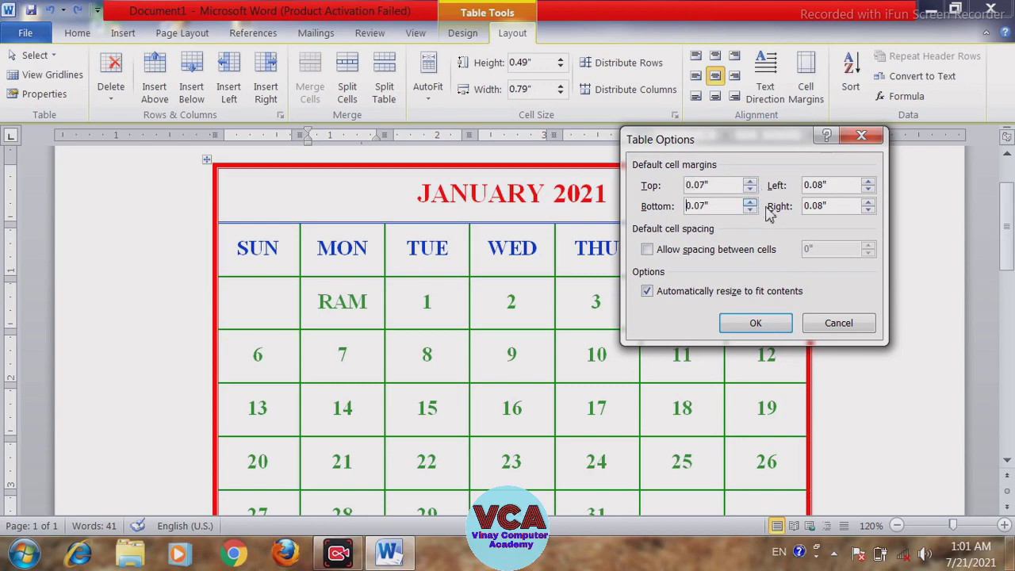
pyautogui.click(868, 182)
pyautogui.click(869, 202)
pyautogui.click(868, 202)
pyautogui.click(869, 182)
pyautogui.click(756, 324)
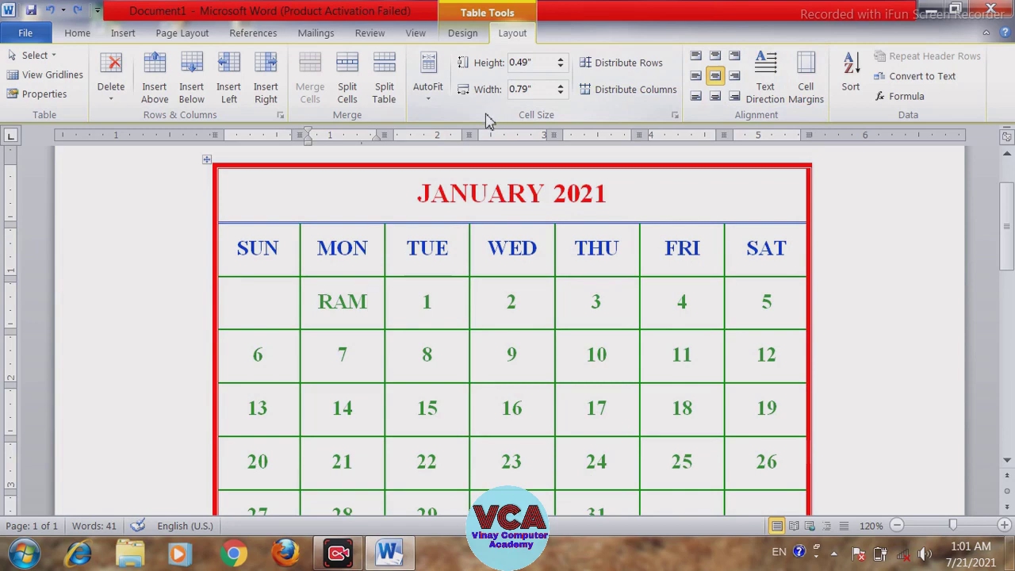
# Make the first date row taller and widen the SUN column with the Cell Size spinners
pyautogui.click(279, 303)
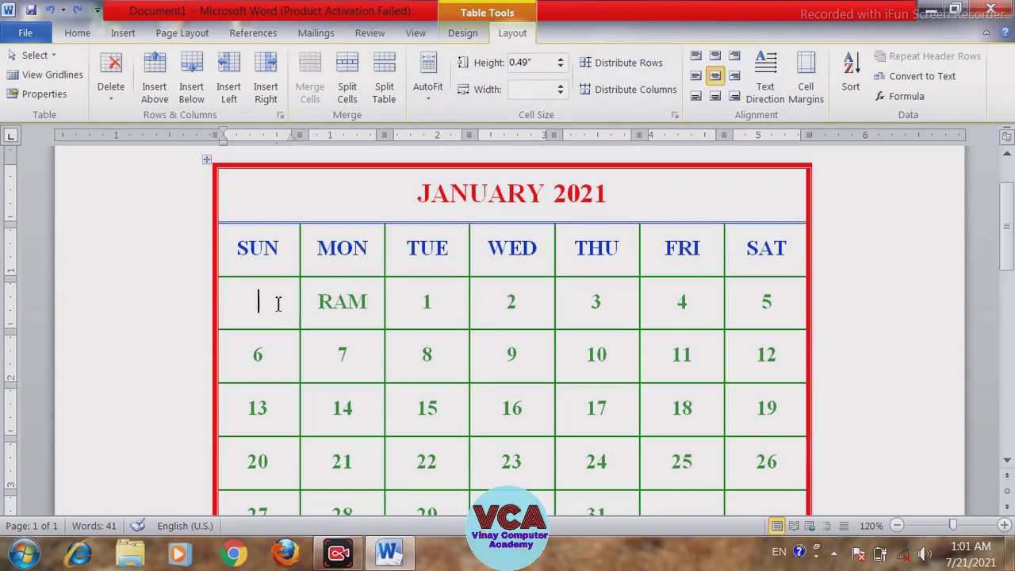
pyautogui.click(561, 59)
pyautogui.click(560, 59)
pyautogui.click(561, 59)
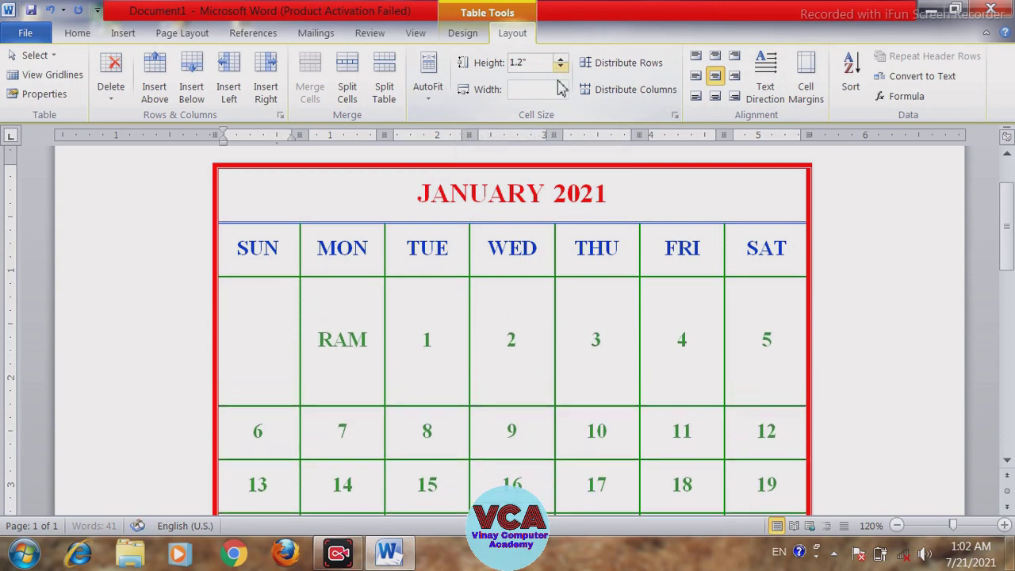
pyautogui.click(561, 85)
pyautogui.click(561, 86)
pyautogui.click(561, 86)
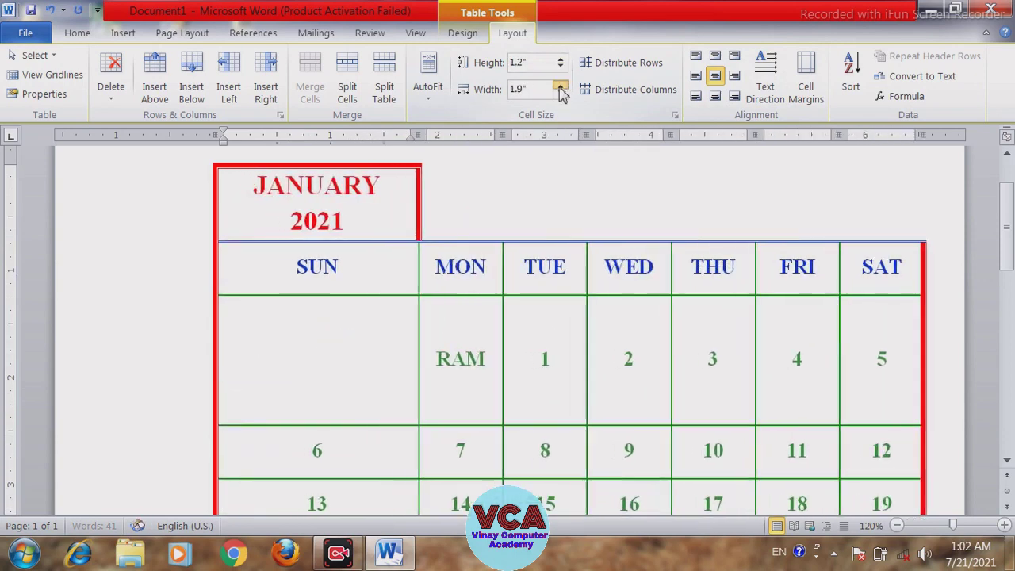
pyautogui.click(560, 86)
pyautogui.click(561, 86)
pyautogui.click(561, 86)
pyautogui.click(561, 86)
pyautogui.click(561, 86)
pyautogui.click(561, 86)
pyautogui.click(561, 86)
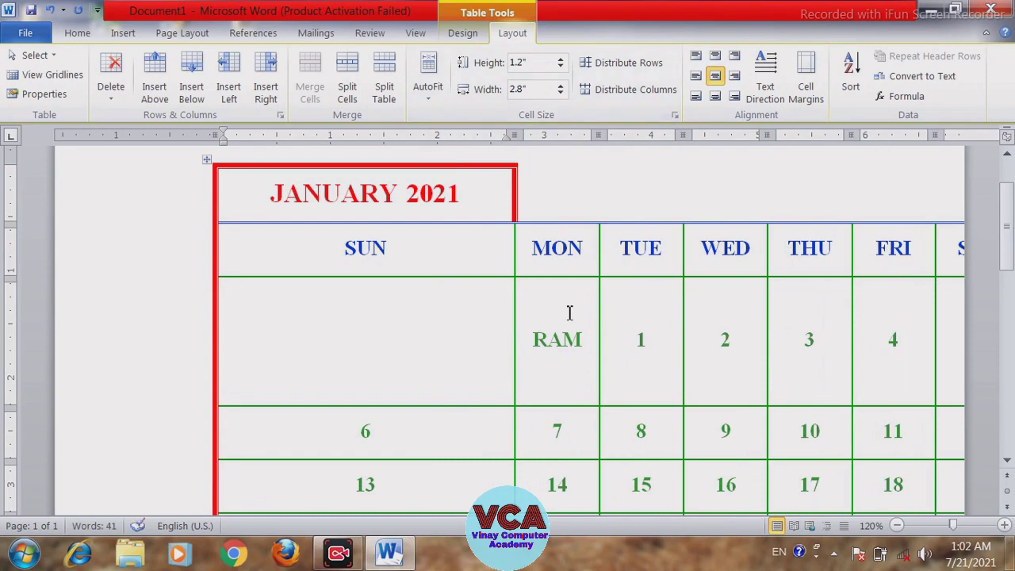
# Undo the SUN column widening and the taller first date row
pyautogui.hotkey('ctrl', 'z')
pyautogui.hotkey('ctrl', 'z')
pyautogui.hotkey('ctrl', 'z')
pyautogui.hotkey('ctrl', 'z')
pyautogui.hotkey('ctrl', 'z')
pyautogui.hotkey('ctrl', 'z')
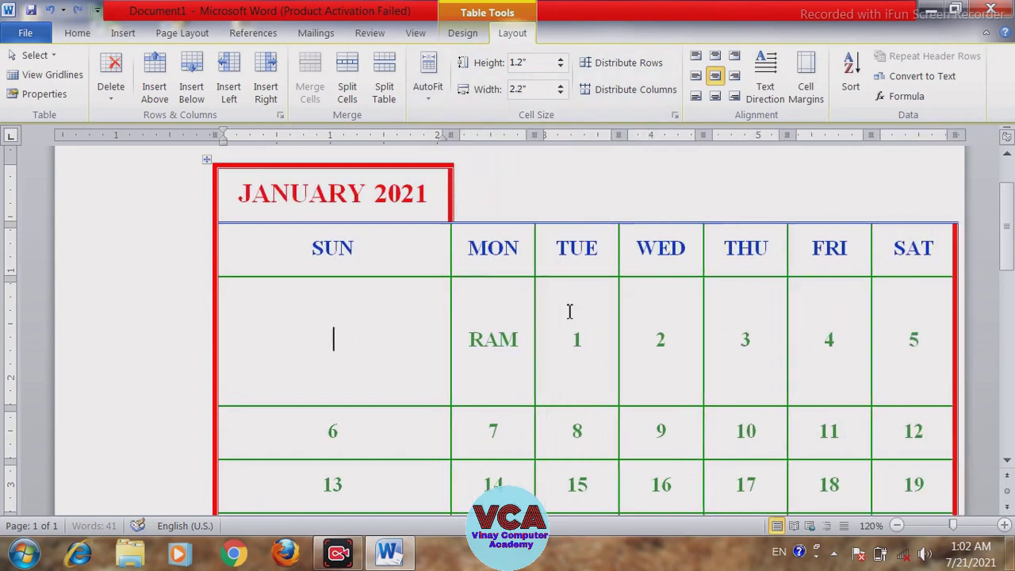
pyautogui.hotkey('ctrl', 'z')
pyautogui.hotkey('ctrl', 'z')
pyautogui.hotkey('ctrl', 'z')
pyautogui.hotkey('ctrl', 'z')
pyautogui.hotkey('ctrl', 'z')
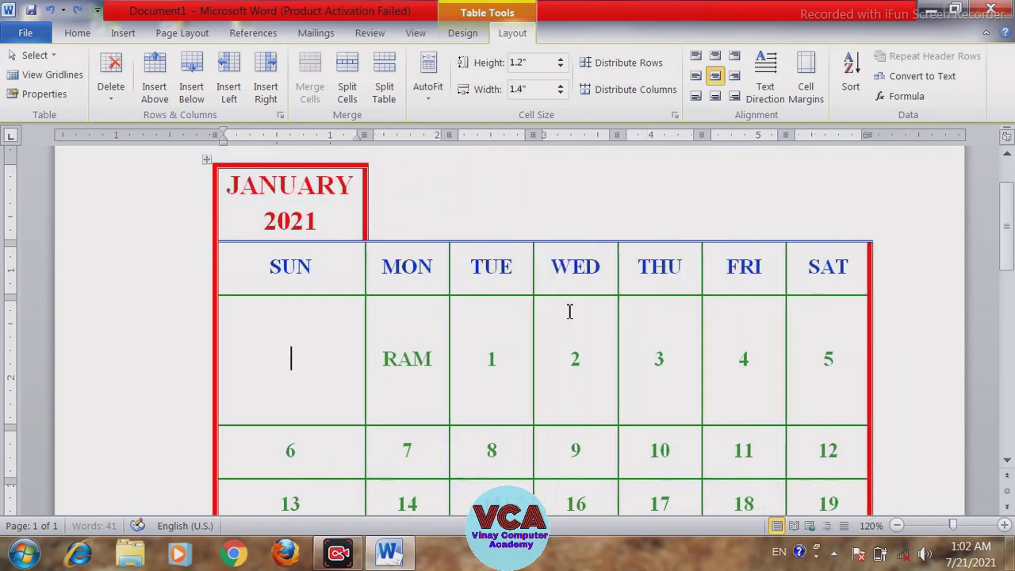
pyautogui.hotkey('ctrl', 'z')
pyautogui.hotkey('ctrl', 'z')
pyautogui.hotkey('ctrl', 'z')
pyautogui.hotkey('ctrl', 'z')
pyautogui.hotkey('ctrl', 'z')
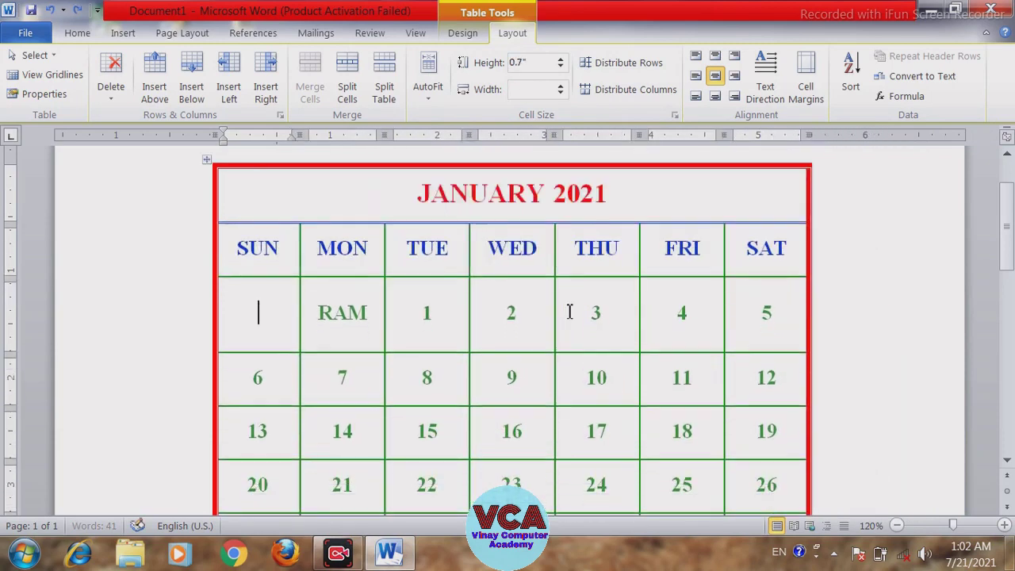
pyautogui.hotkey('ctrl', 'z')
pyautogui.hotkey('ctrl', 'z')
pyautogui.hotkey('ctrl', 'z')
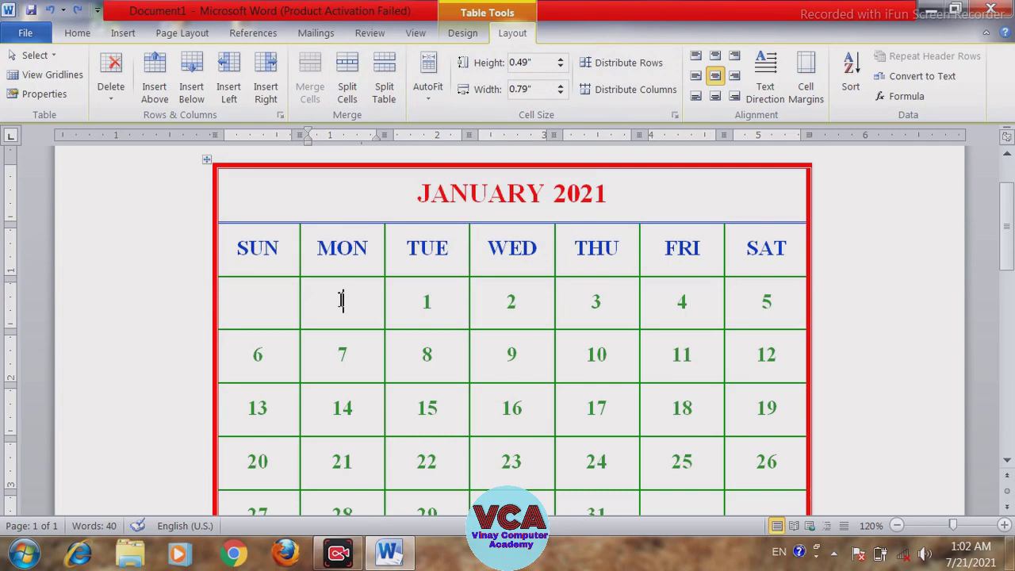
pyautogui.click(471, 32)
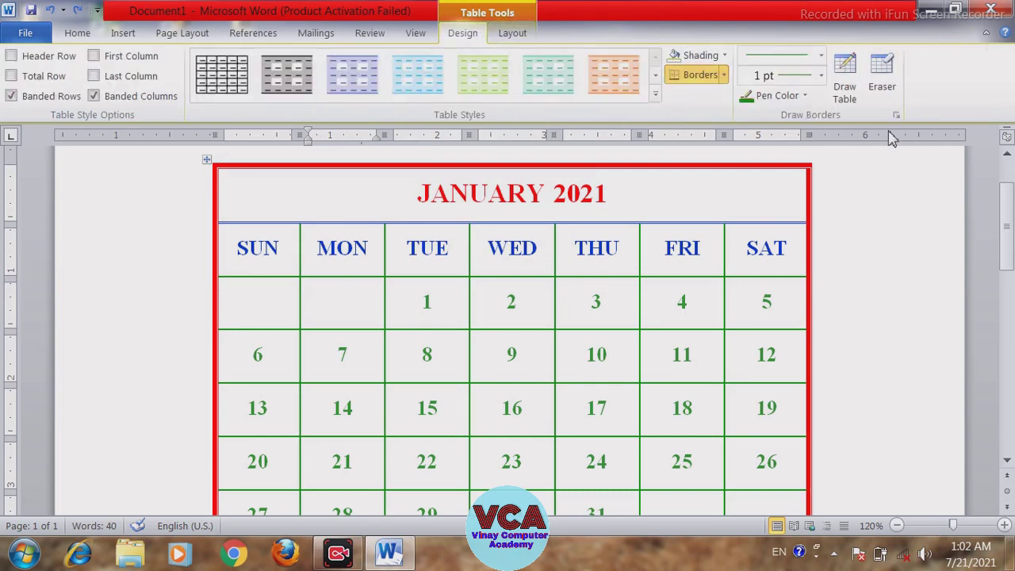
pyautogui.click(886, 89)
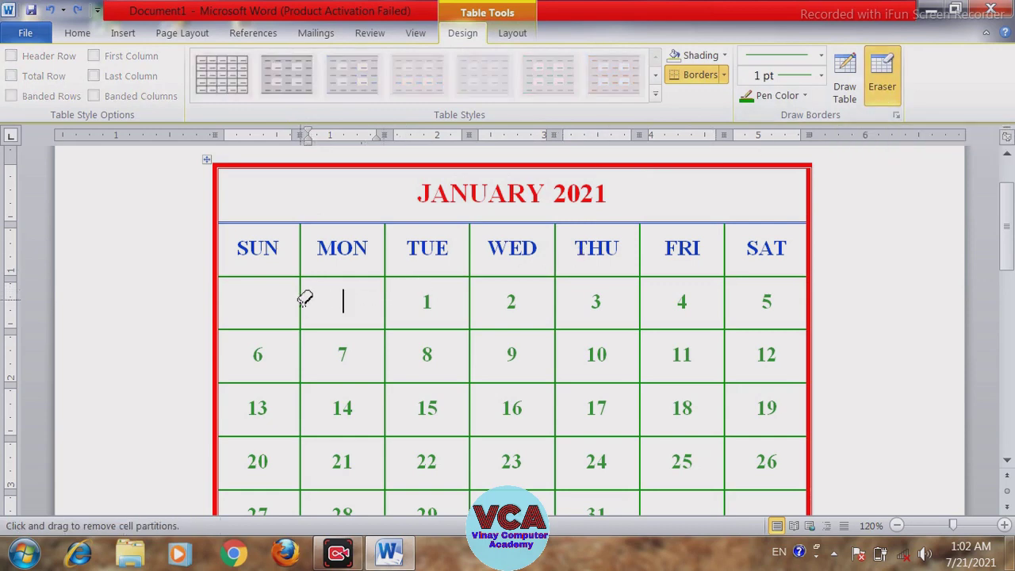
pyautogui.moveTo(302, 295); pyautogui.dragTo(303, 317)
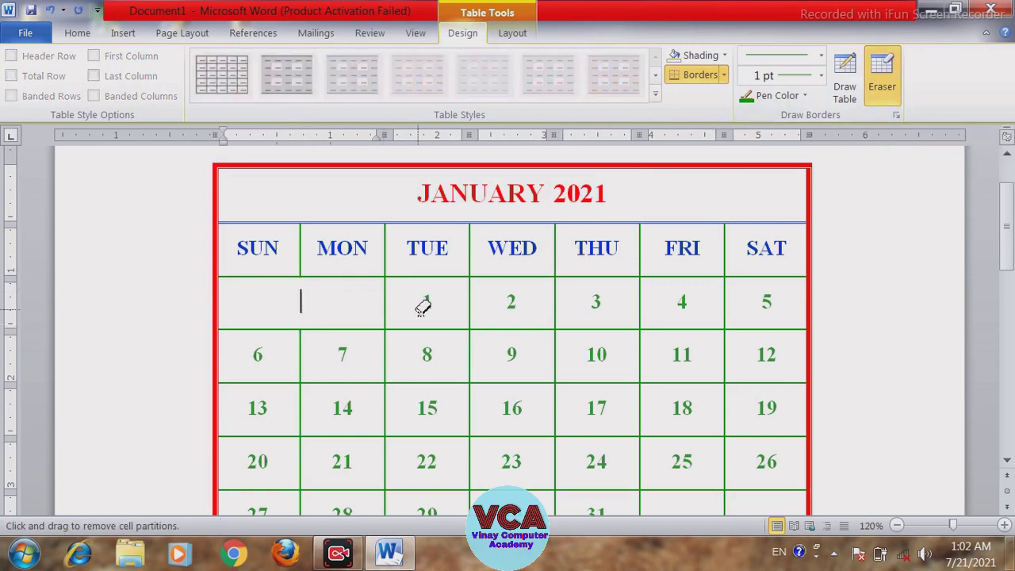
pyautogui.hotkey('ctrl', 'z')
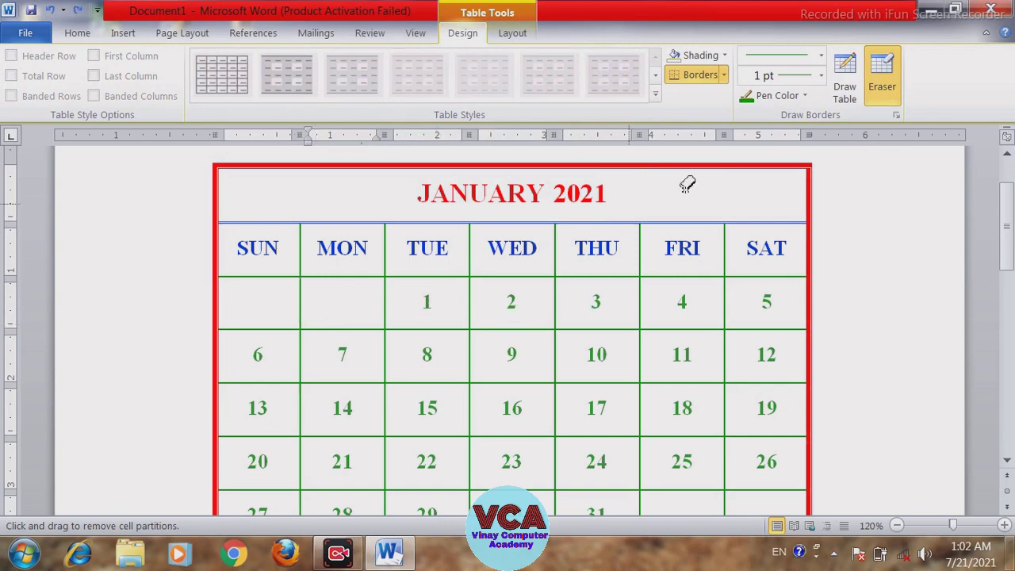
pyautogui.click(885, 87)
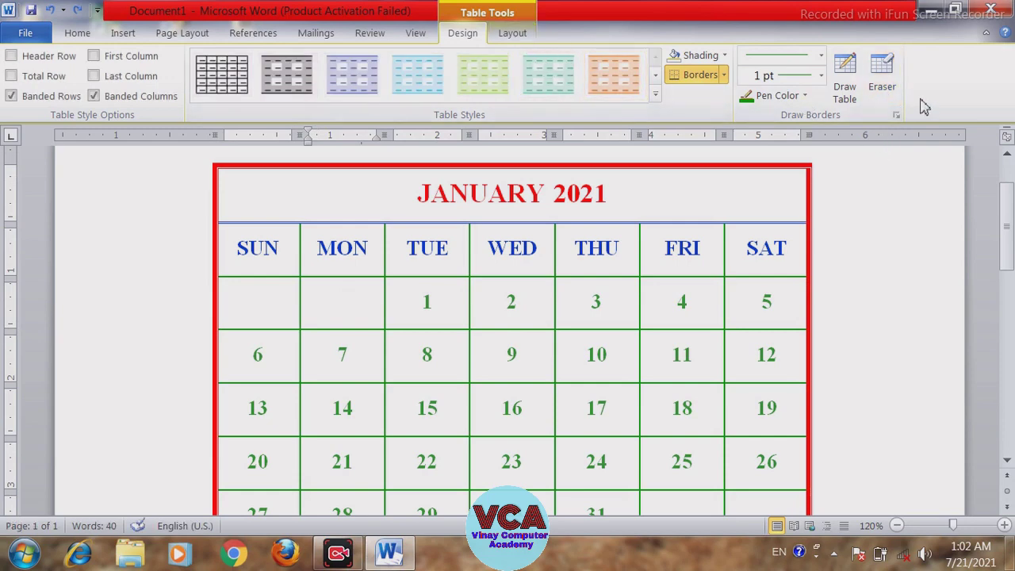
pyautogui.click(517, 35)
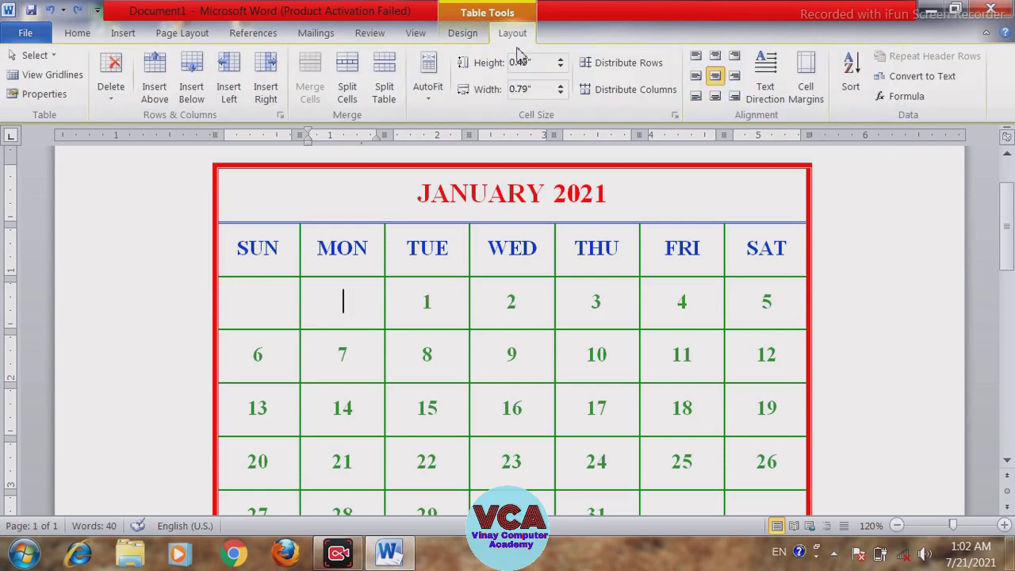
pyautogui.click(332, 301)
pyautogui.moveTo(317, 304); pyautogui.dragTo(283, 315)
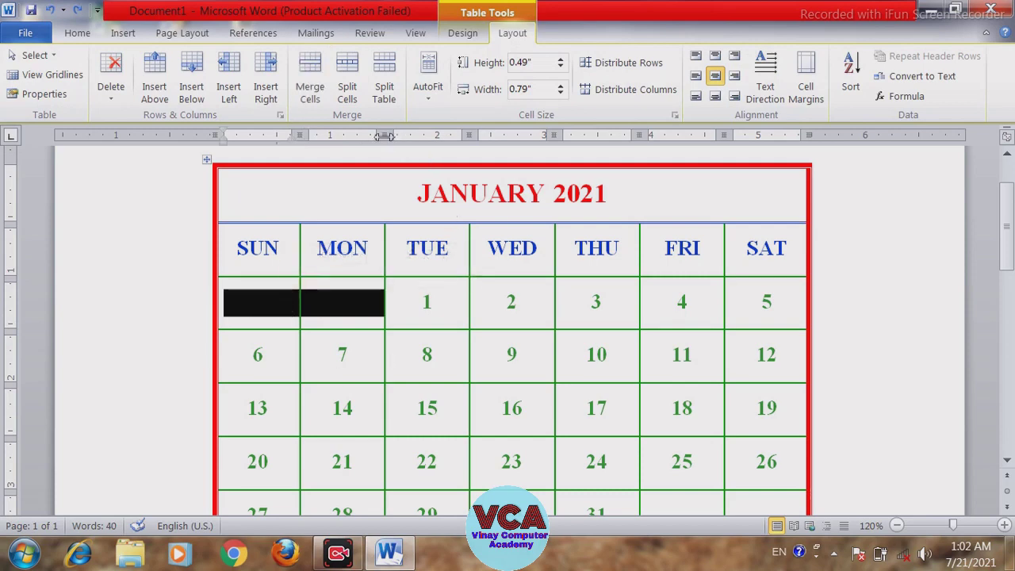
pyautogui.click(311, 102)
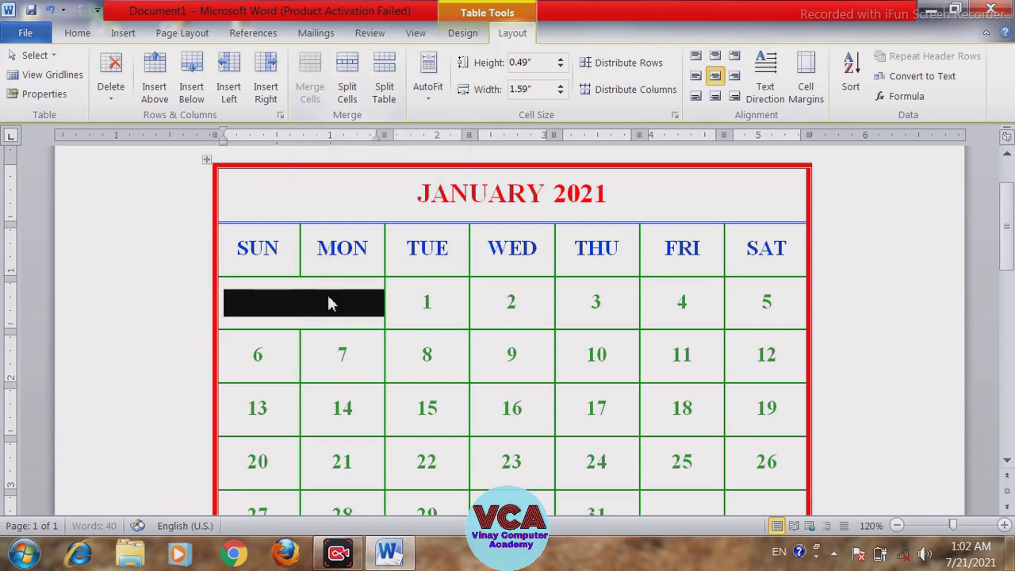
pyautogui.click(304, 360)
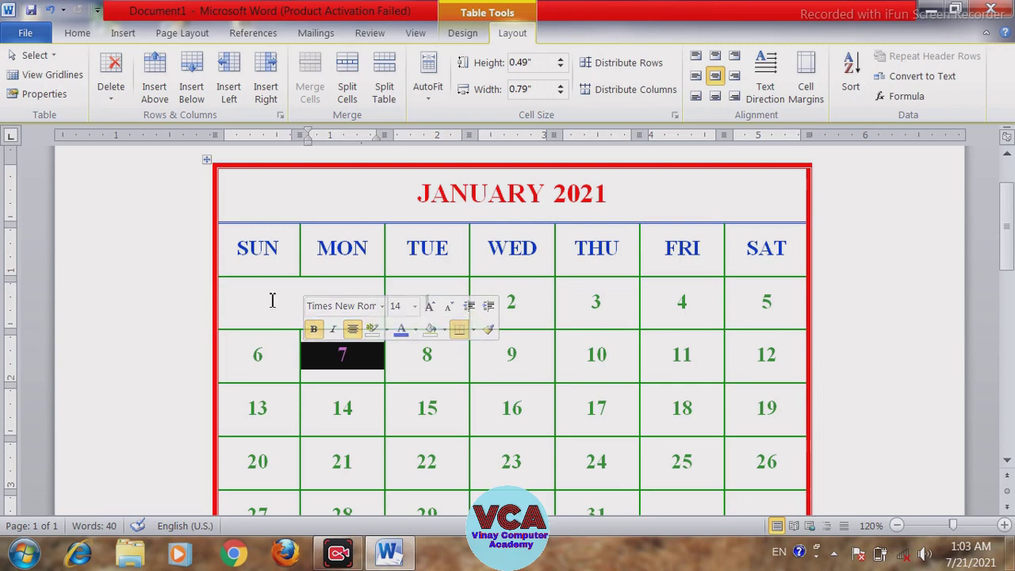
pyautogui.click(274, 370)
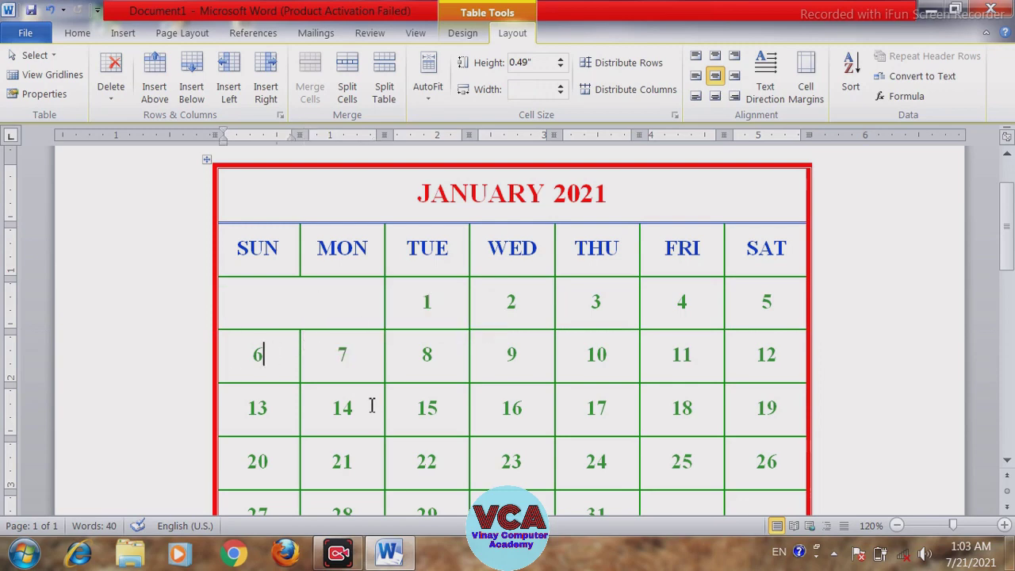
pyautogui.hotkey('ctrl', 'z')
pyautogui.click(328, 319)
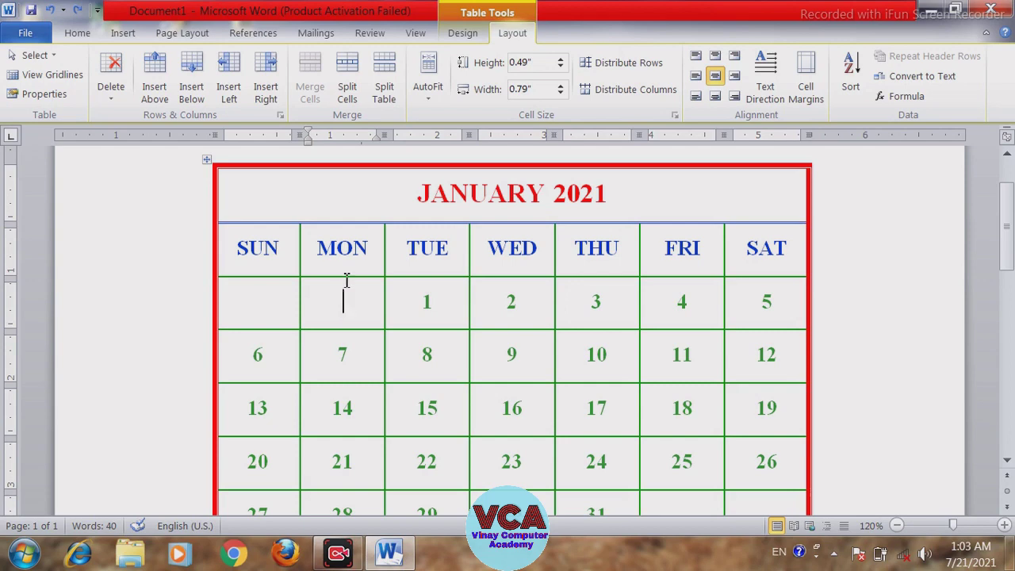
pyautogui.click(349, 97)
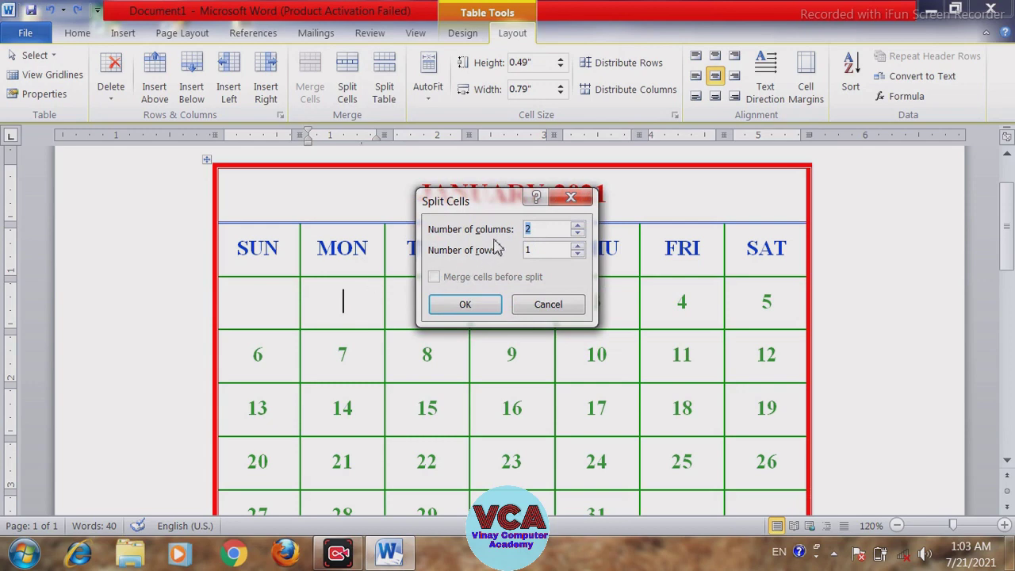
pyautogui.click(578, 246)
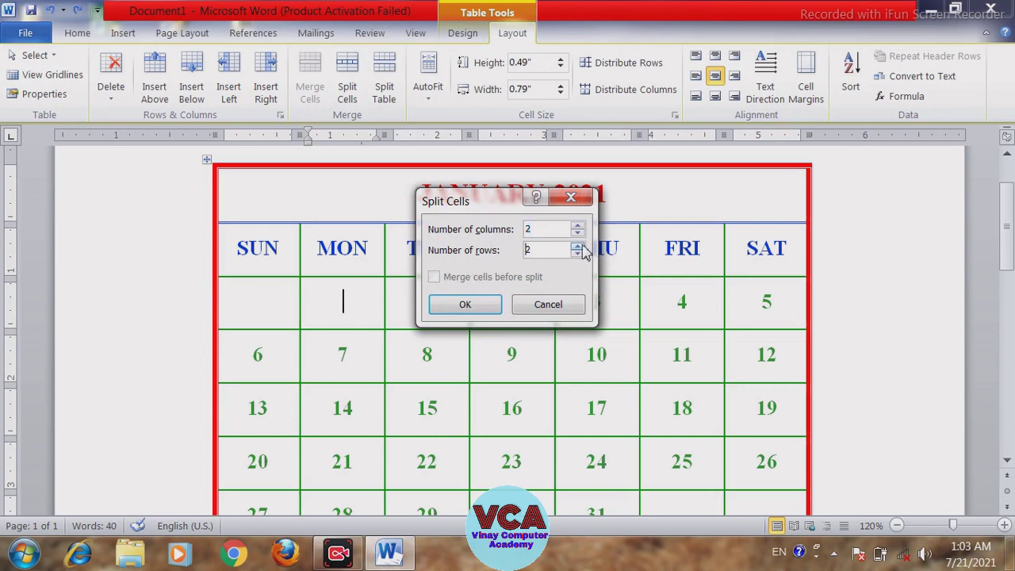
pyautogui.click(465, 306)
pyautogui.click(457, 370)
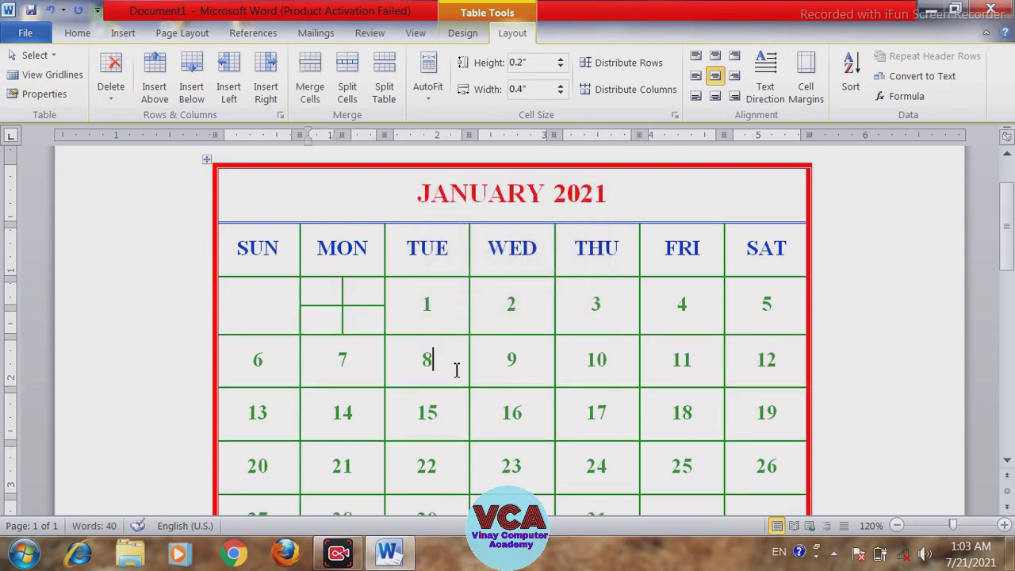
pyautogui.moveTo(330, 302)
pyautogui.mouseDown()
pyautogui.moveTo(330, 318)
pyautogui.moveTo(370, 294)
pyautogui.mouseUp()
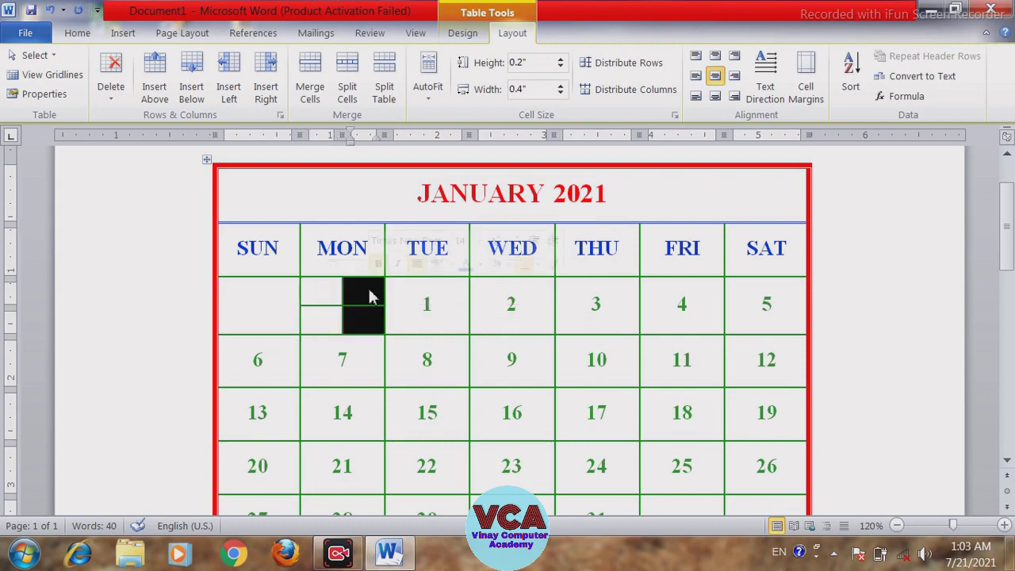
pyautogui.click(333, 317)
pyautogui.moveTo(325, 291)
pyautogui.mouseDown()
pyautogui.moveTo(359, 292)
pyautogui.moveTo(379, 322)
pyautogui.mouseUp()
pyautogui.click(389, 358)
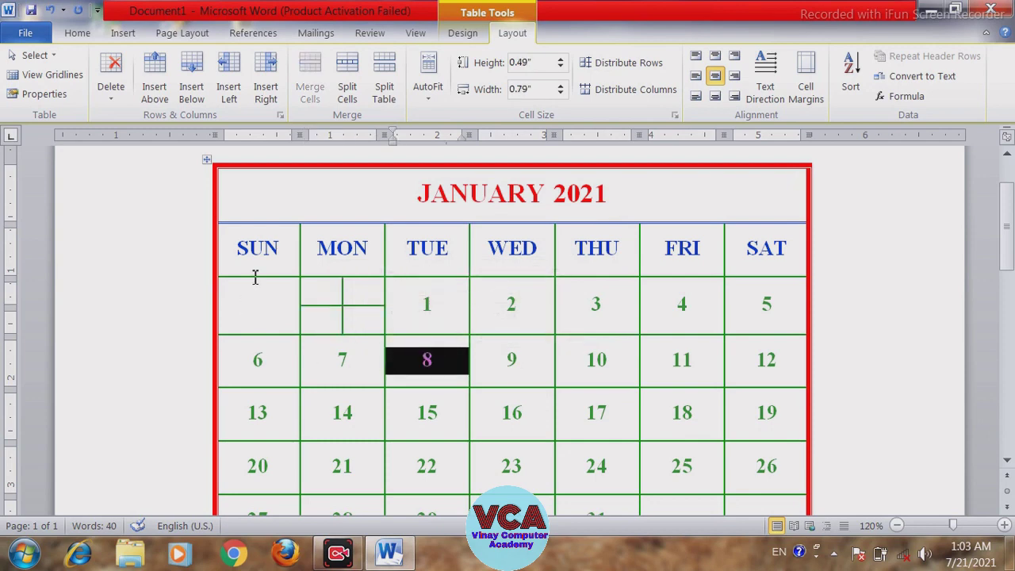
pyautogui.click(323, 319)
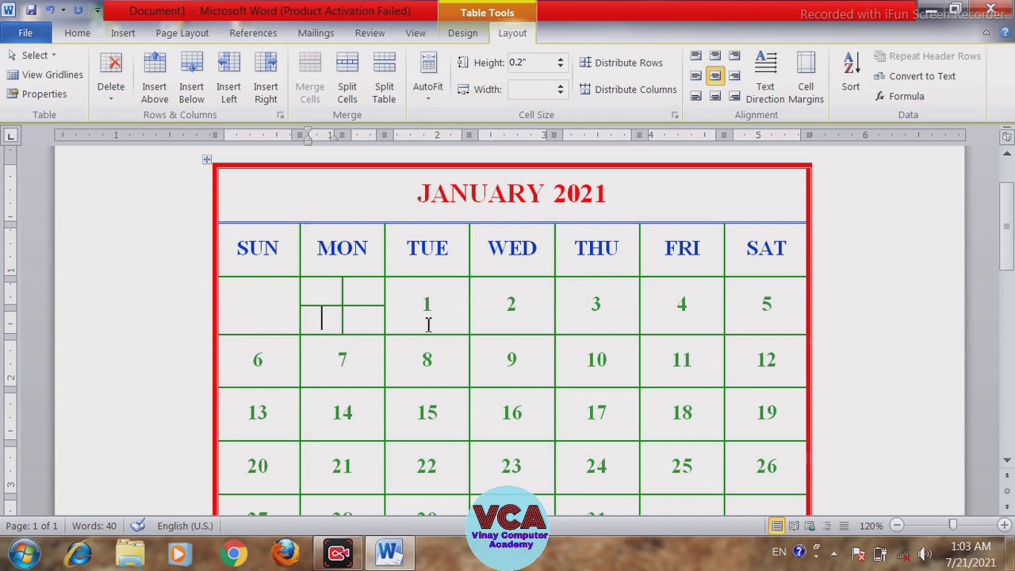
pyautogui.moveTo(326, 292); pyautogui.dragTo(327, 317)
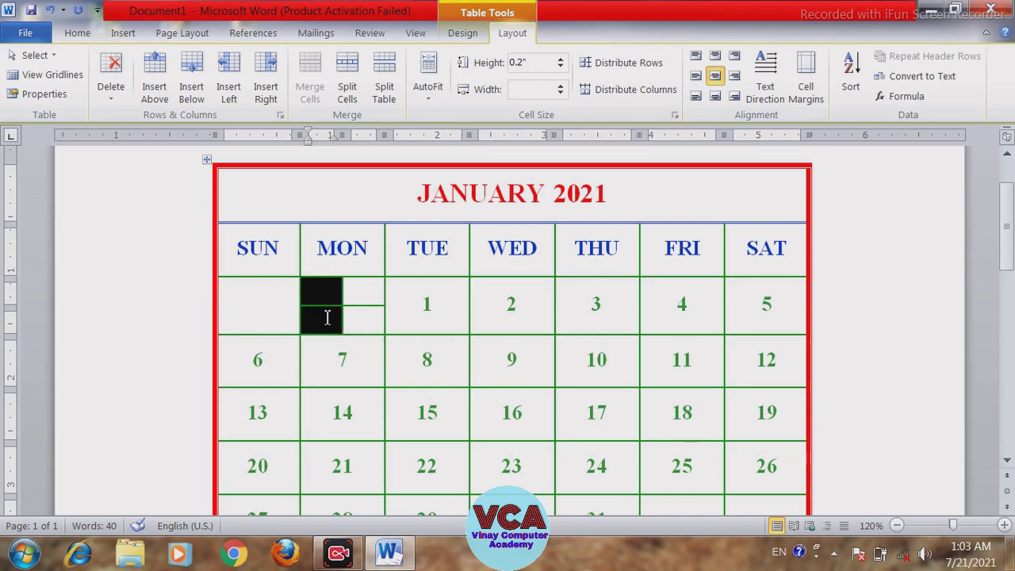
pyautogui.click(316, 106)
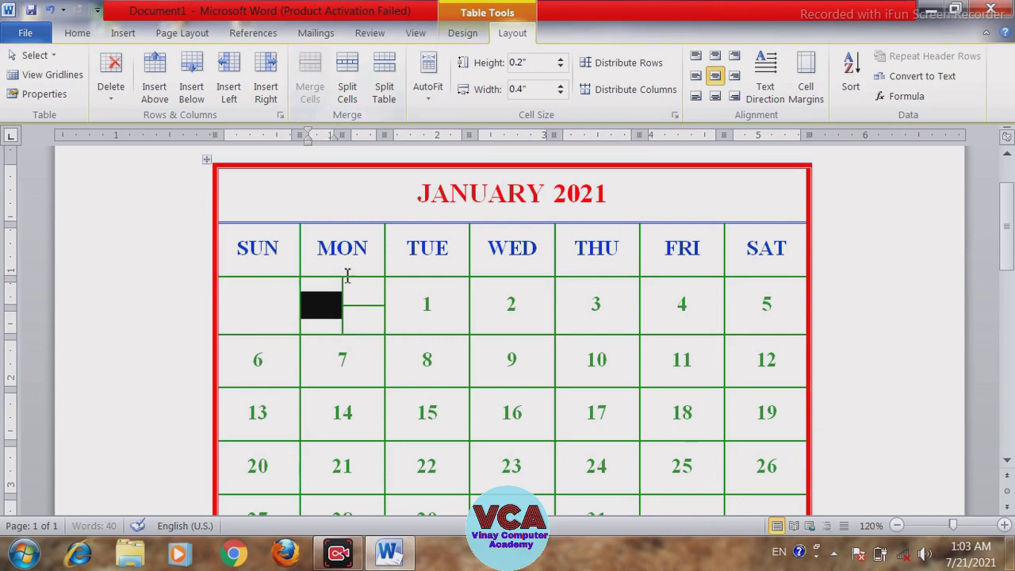
pyautogui.click(391, 361)
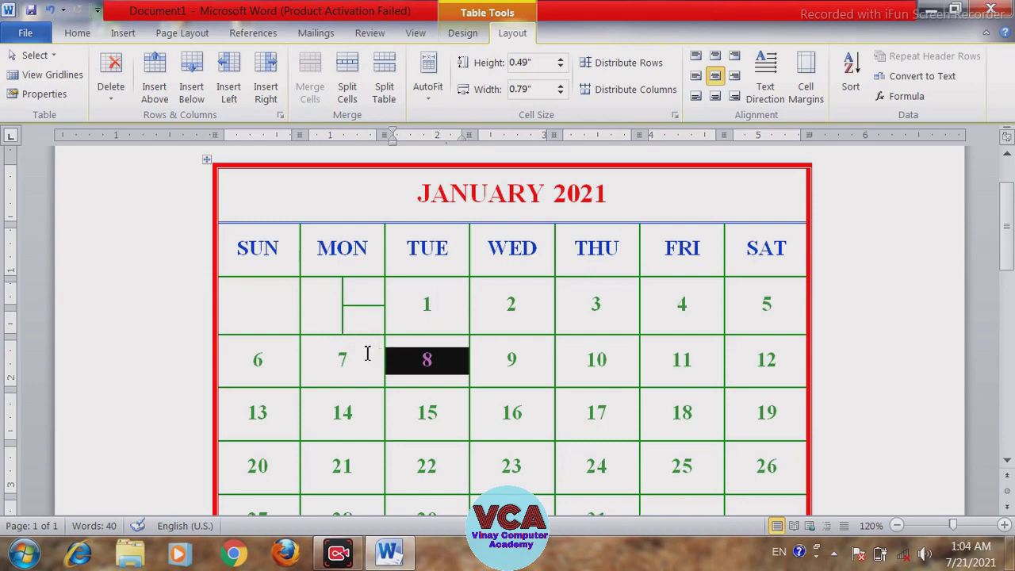
pyautogui.hotkey('ctrl', 'z')
pyautogui.hotkey('ctrl', 'z')
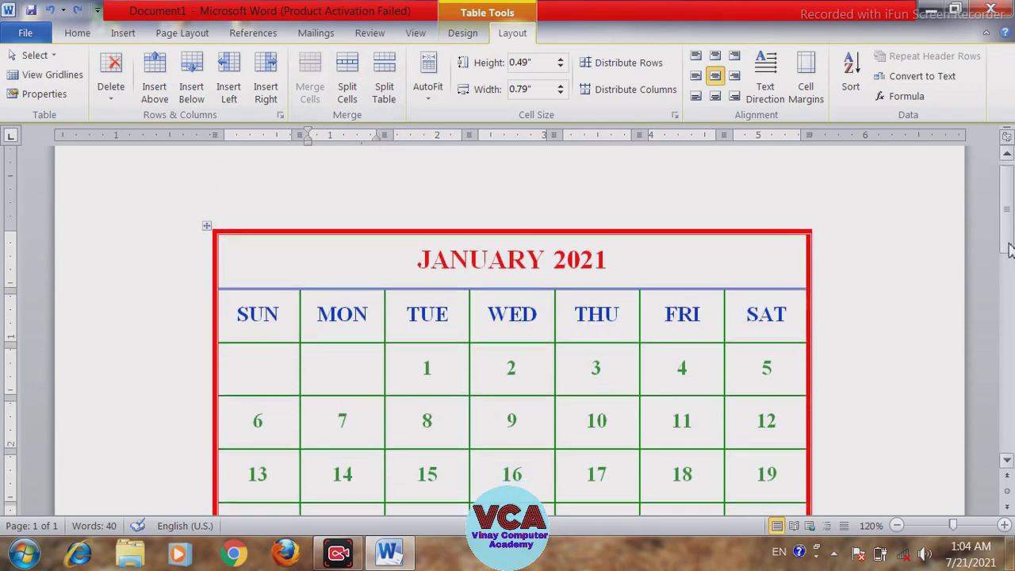
pyautogui.scroll(-1, 1008, 264)
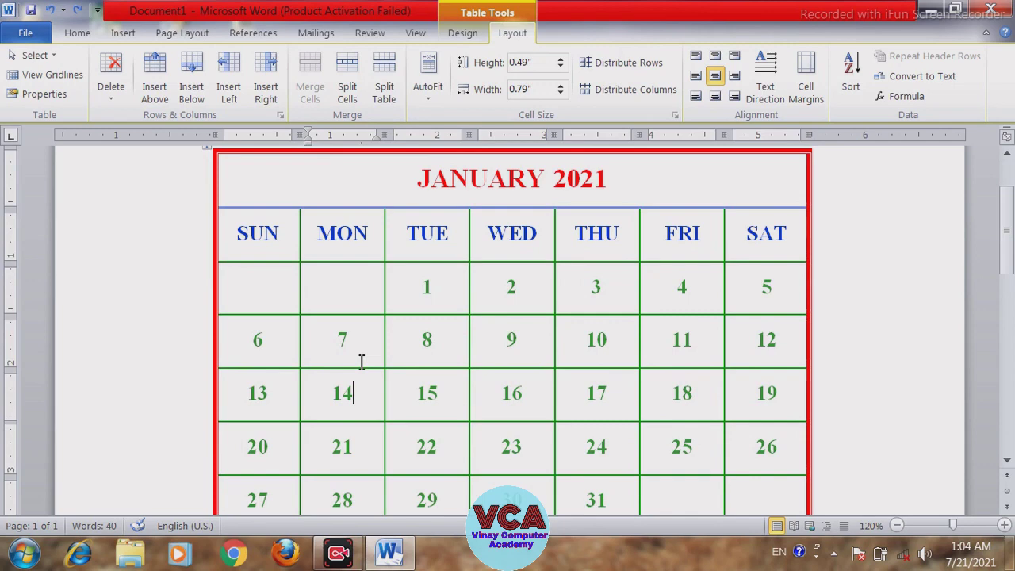
pyautogui.click(386, 93)
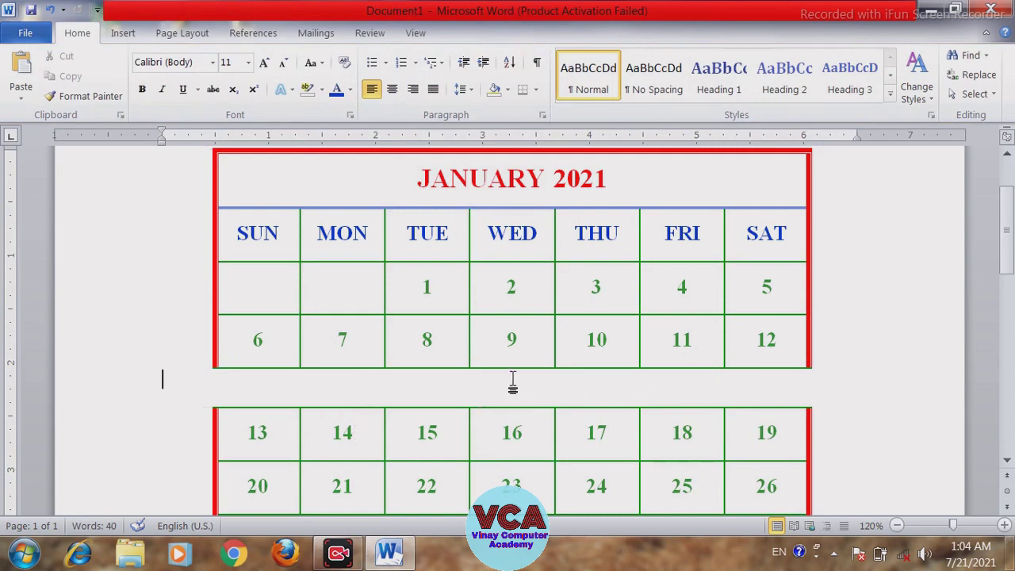
pyautogui.click(484, 338)
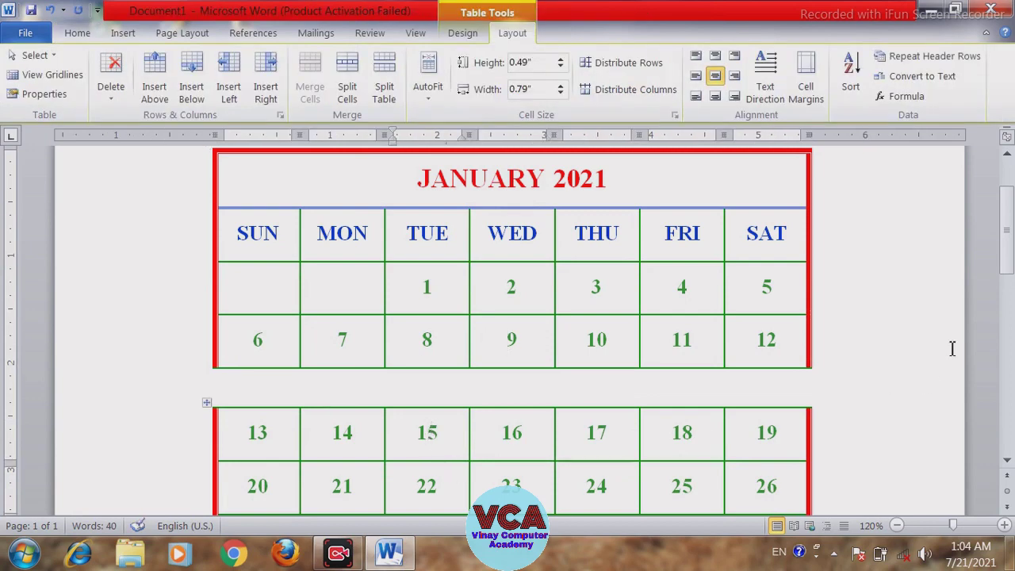
pyautogui.moveTo(1008, 270)
pyautogui.mouseDown()
pyautogui.moveTo(1009, 292)
pyautogui.moveTo(1007, 259)
pyautogui.mouseUp()
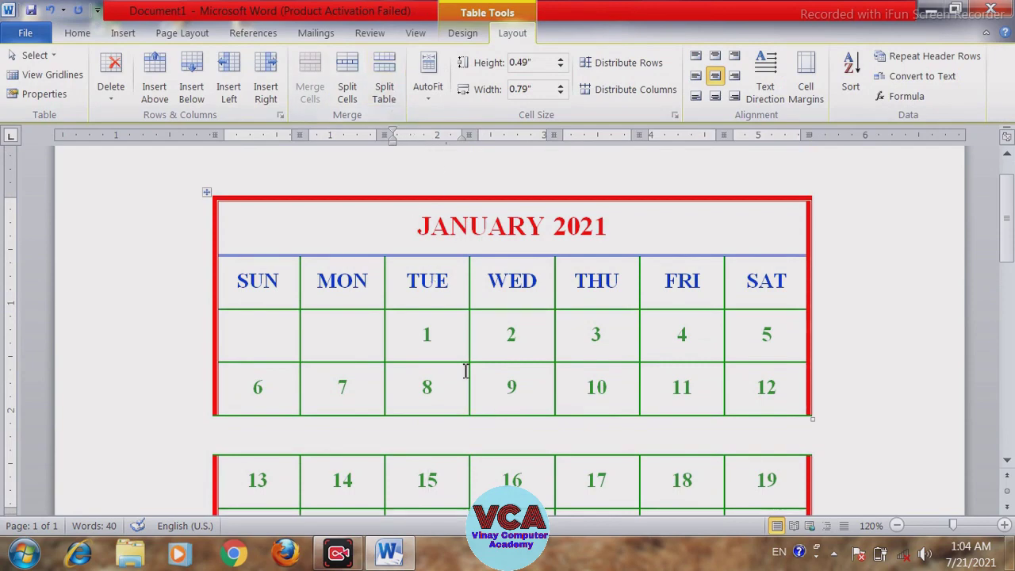
pyautogui.hotkey('ctrl', 'z')
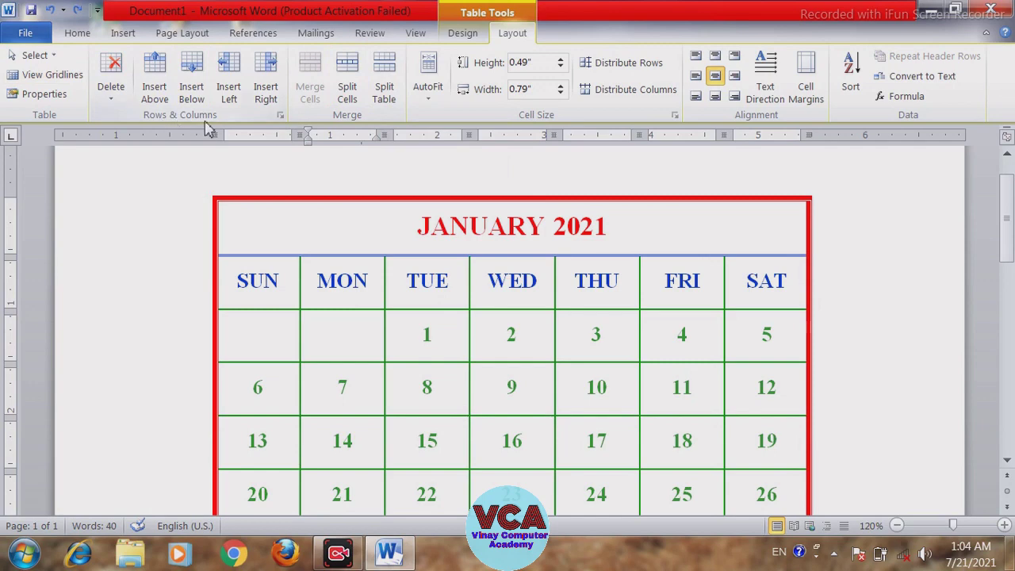
pyautogui.scroll(-1, 1009, 228)
pyautogui.scroll(1, 1010, 229)
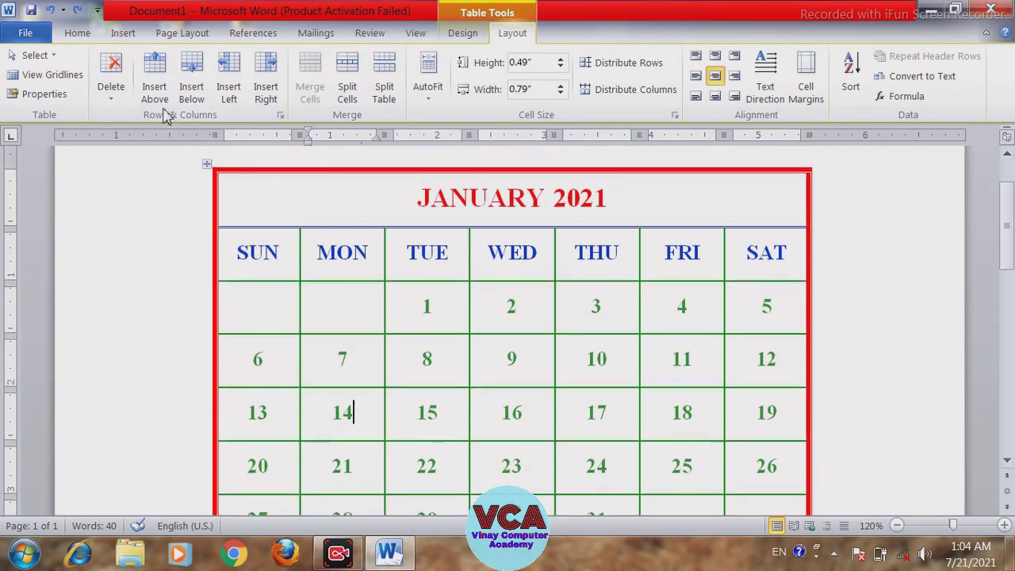
pyautogui.click(442, 311)
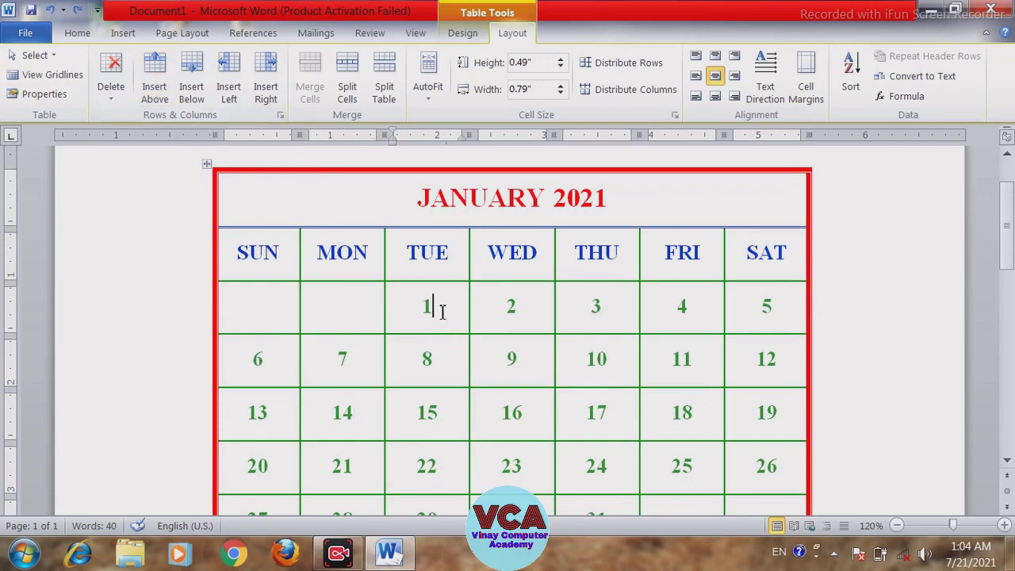
pyautogui.click(429, 360)
pyautogui.doubleClick(432, 360)
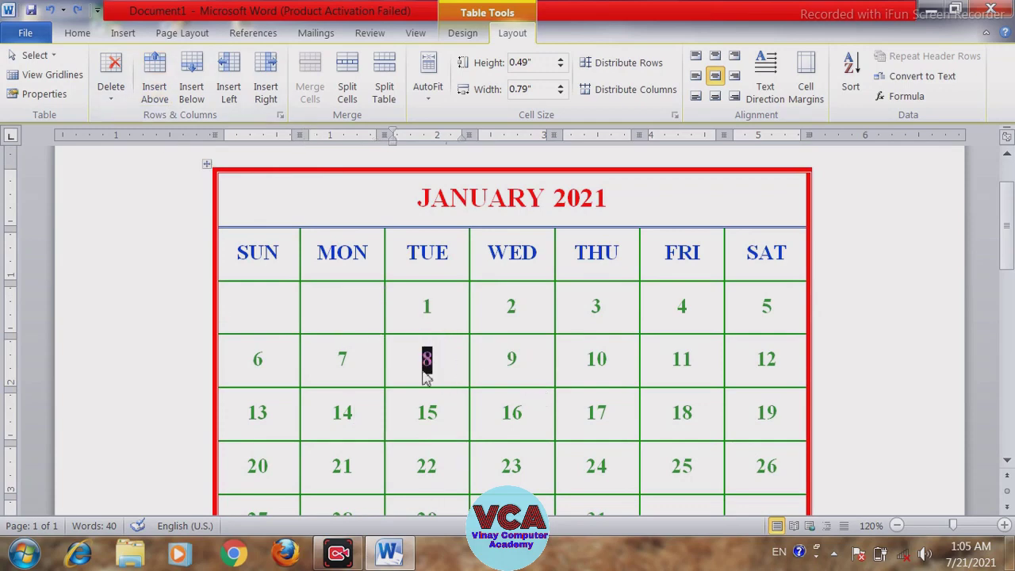
pyautogui.click(442, 363)
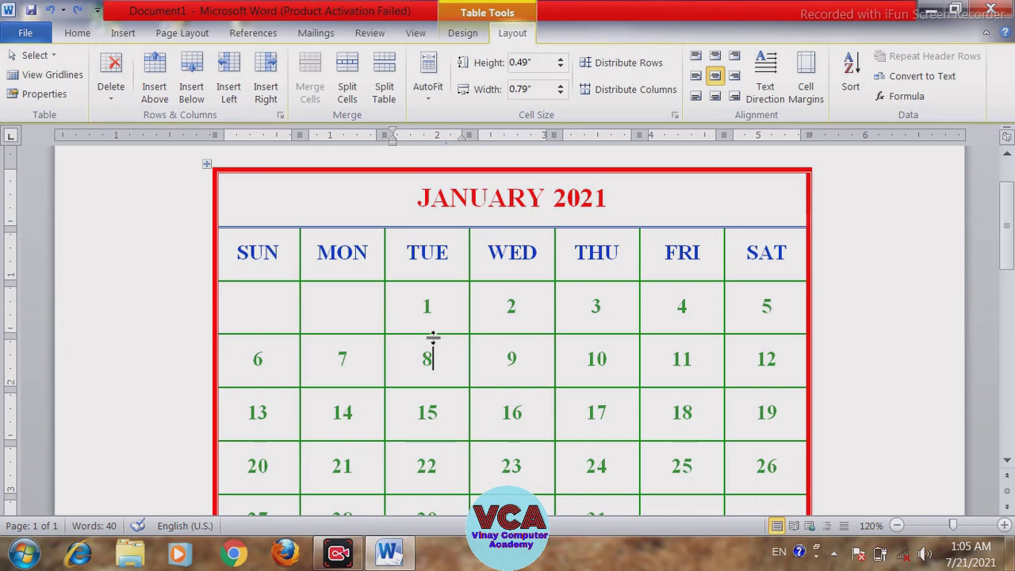
pyautogui.click(437, 357)
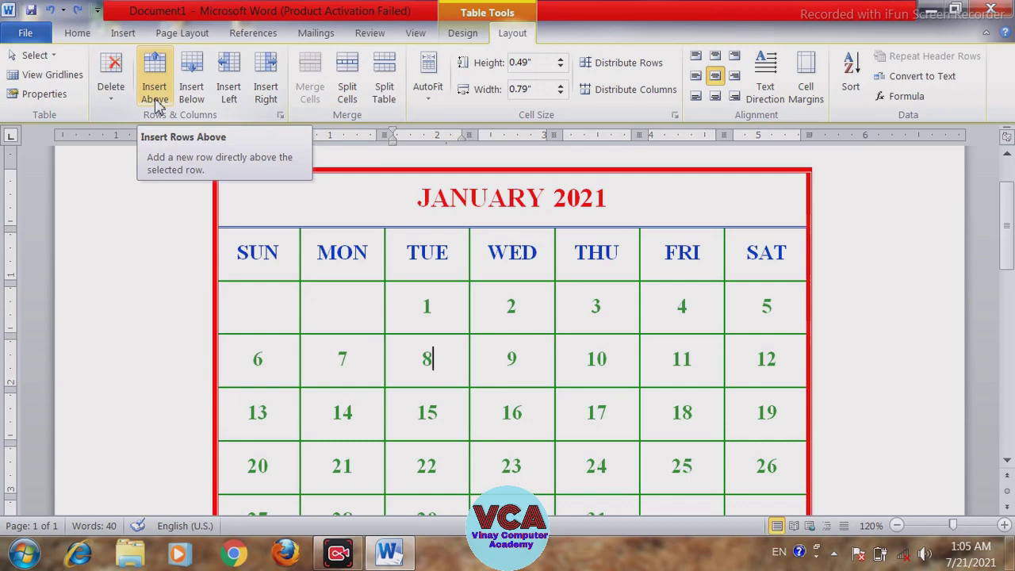
pyautogui.click(156, 105)
pyautogui.click(361, 398)
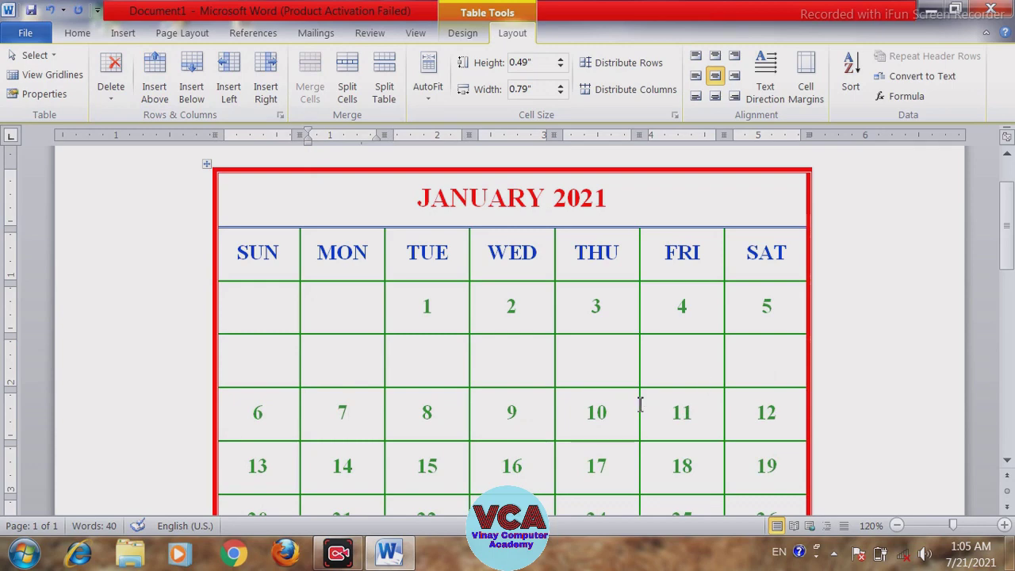
pyautogui.hotkey('ctrl', 'z')
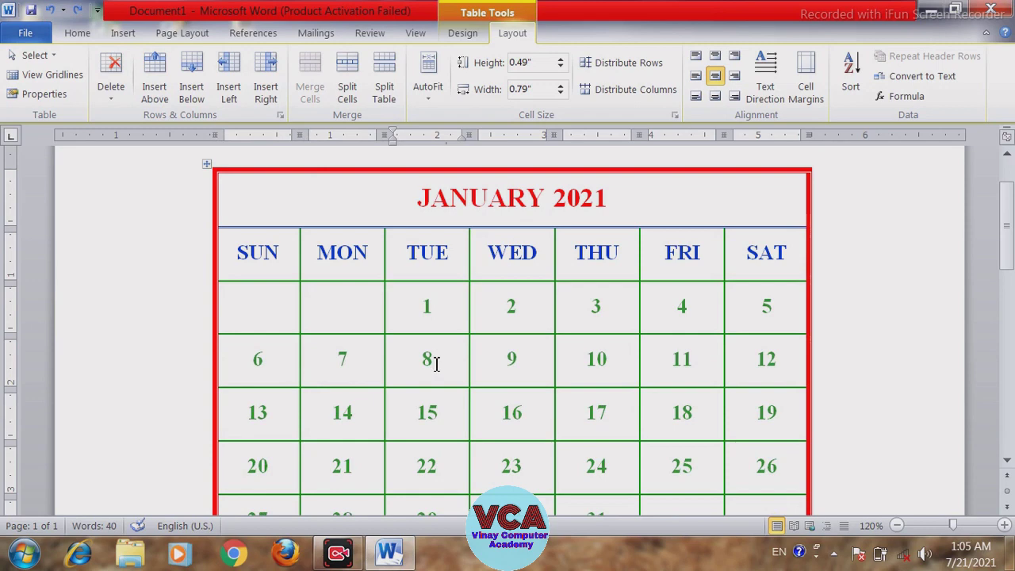
pyautogui.click(198, 96)
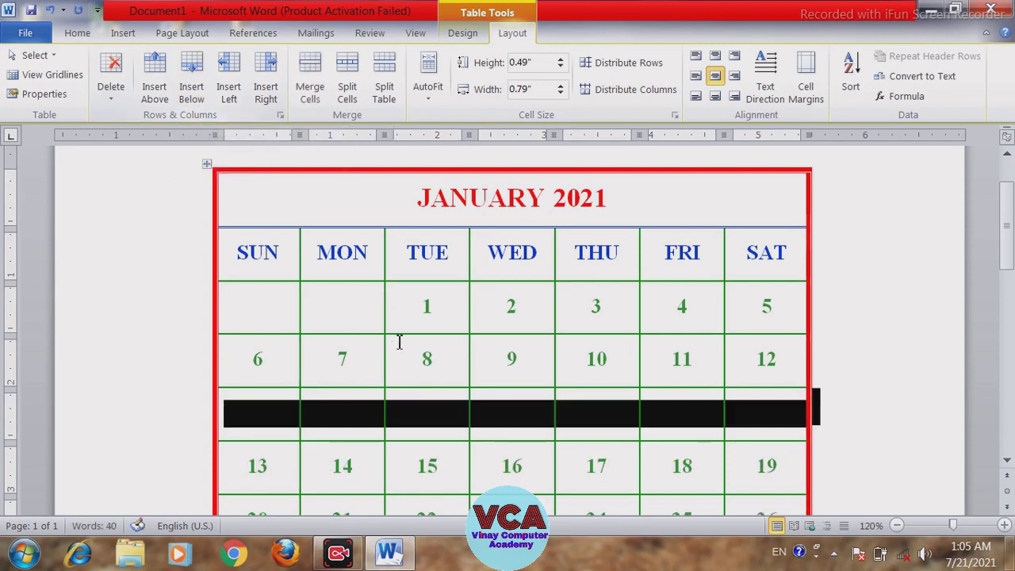
pyautogui.click(423, 361)
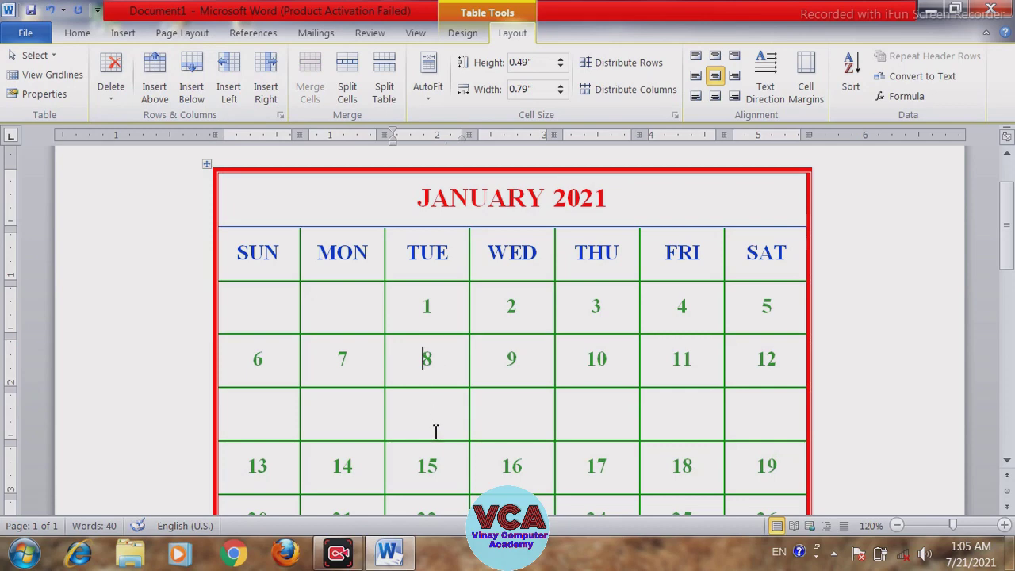
pyautogui.hotkey('ctrl', 'z')
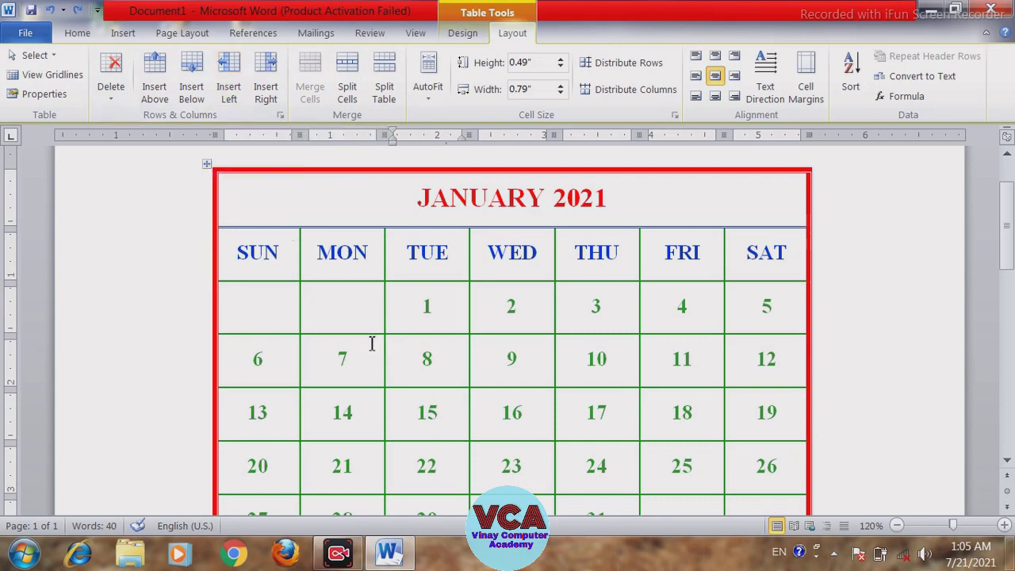
pyautogui.click(230, 99)
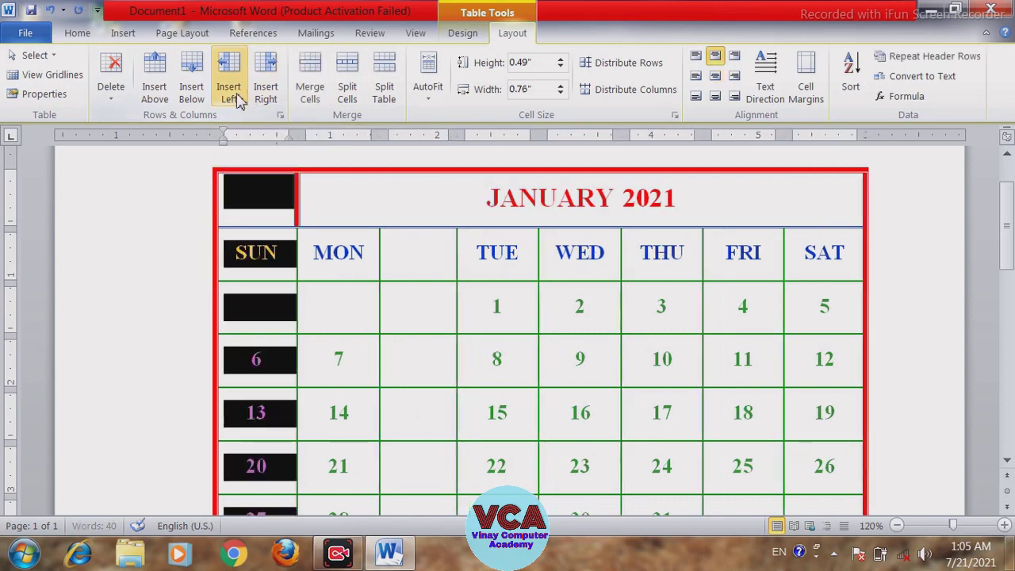
pyautogui.click(501, 359)
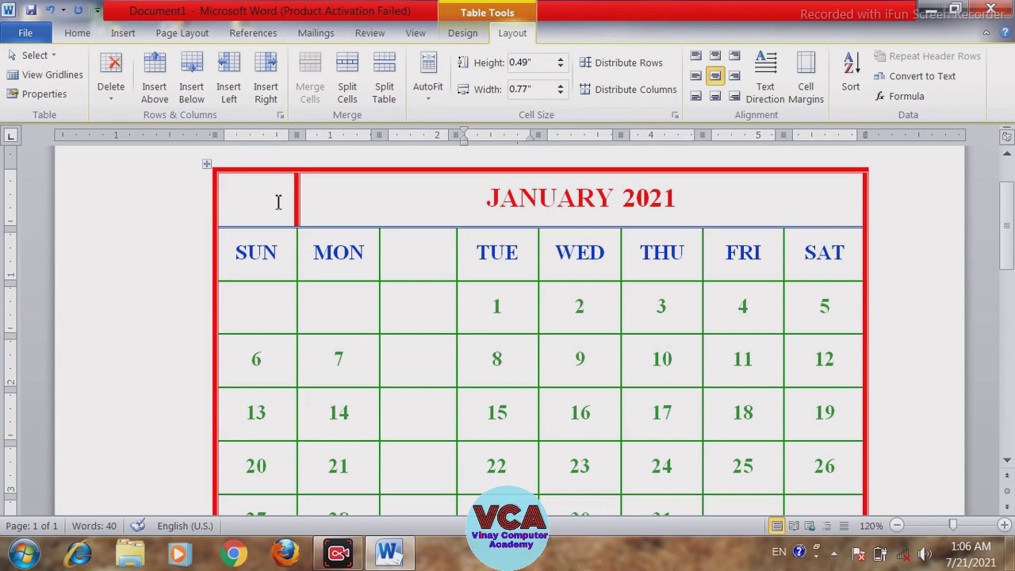
pyautogui.moveTo(278, 200); pyautogui.dragTo(319, 199)
pyautogui.click(313, 218)
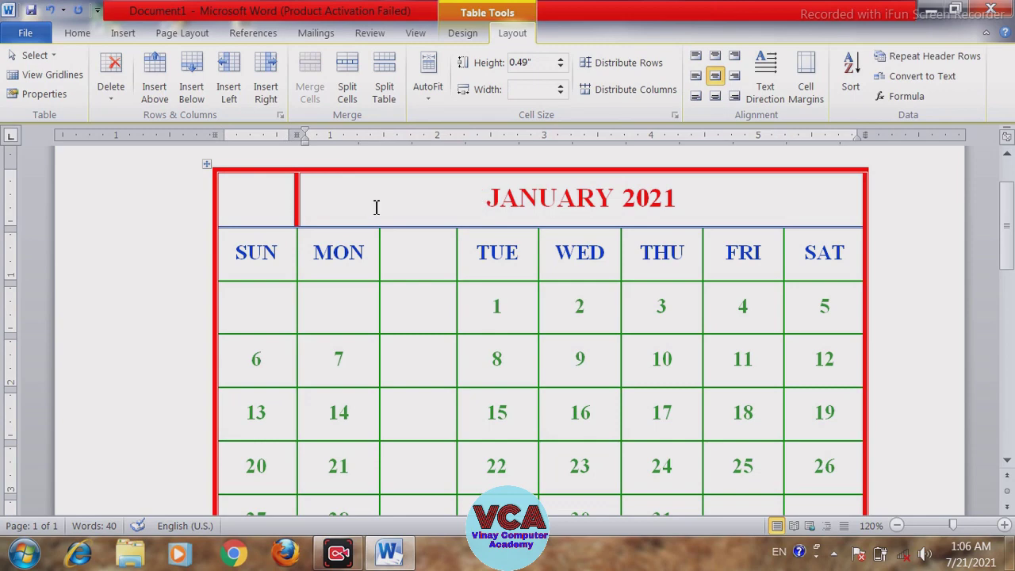
pyautogui.hotkey('ctrl', 'z')
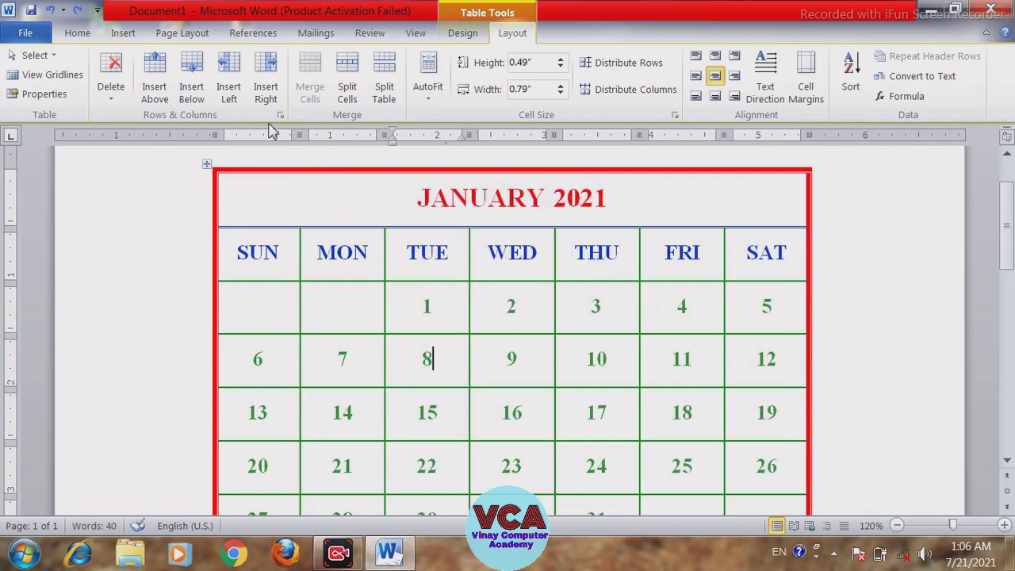
pyautogui.click(266, 94)
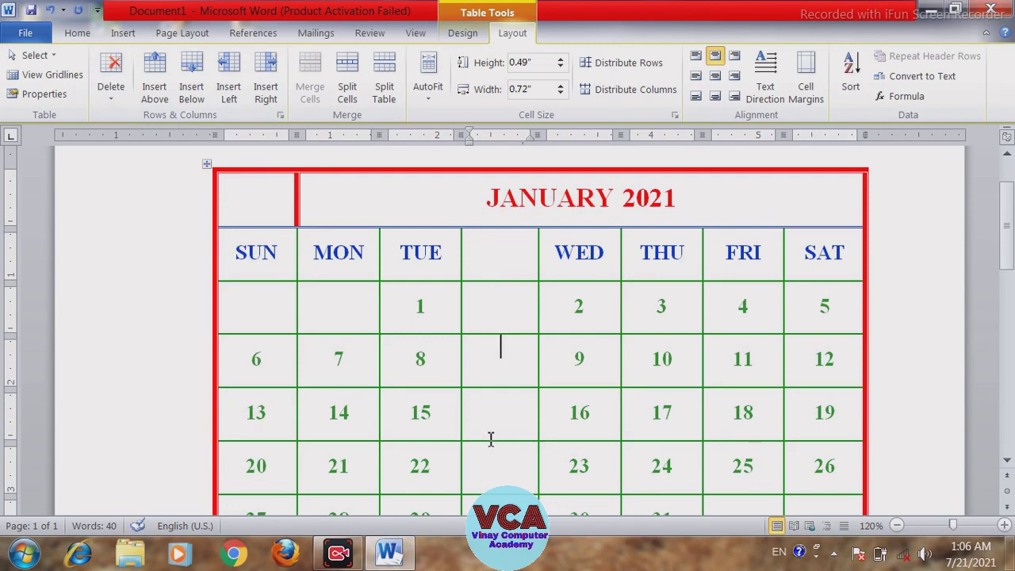
pyautogui.hotkey('ctrl', 'z')
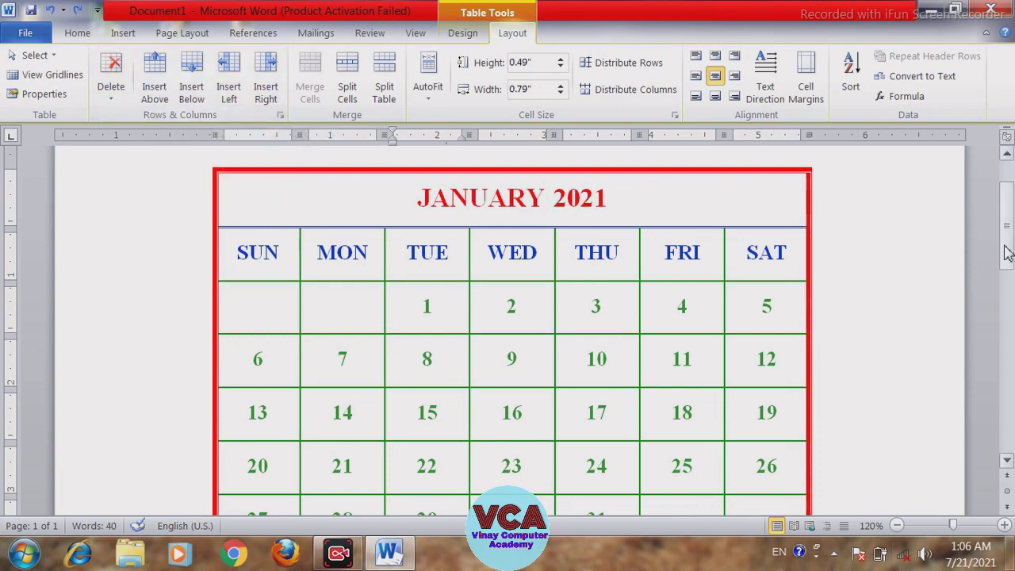
pyautogui.moveTo(1007, 253)
pyautogui.mouseDown()
pyautogui.moveTo(1009, 298)
pyautogui.moveTo(1006, 257)
pyautogui.mouseUp()
pyautogui.scroll(1, 1006, 256)
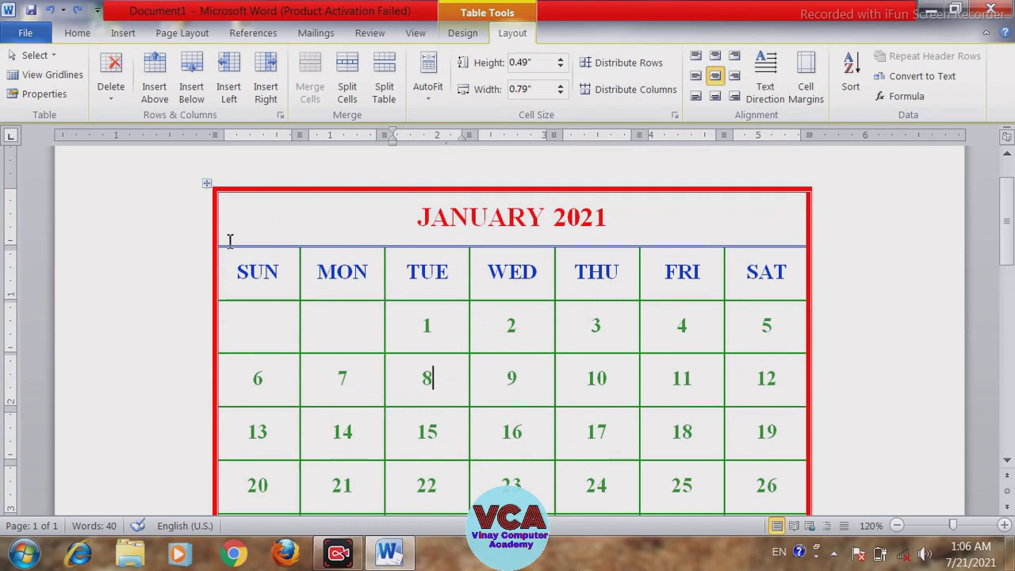
# Erase all the calendar table's text, then restore it with undo
pyautogui.click(209, 184)
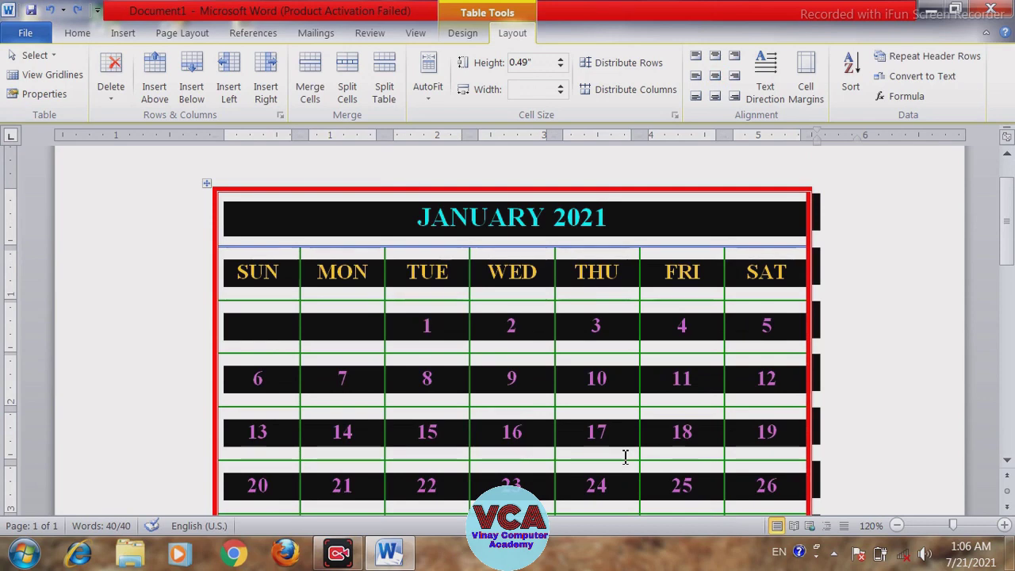
pyautogui.press('Delete')
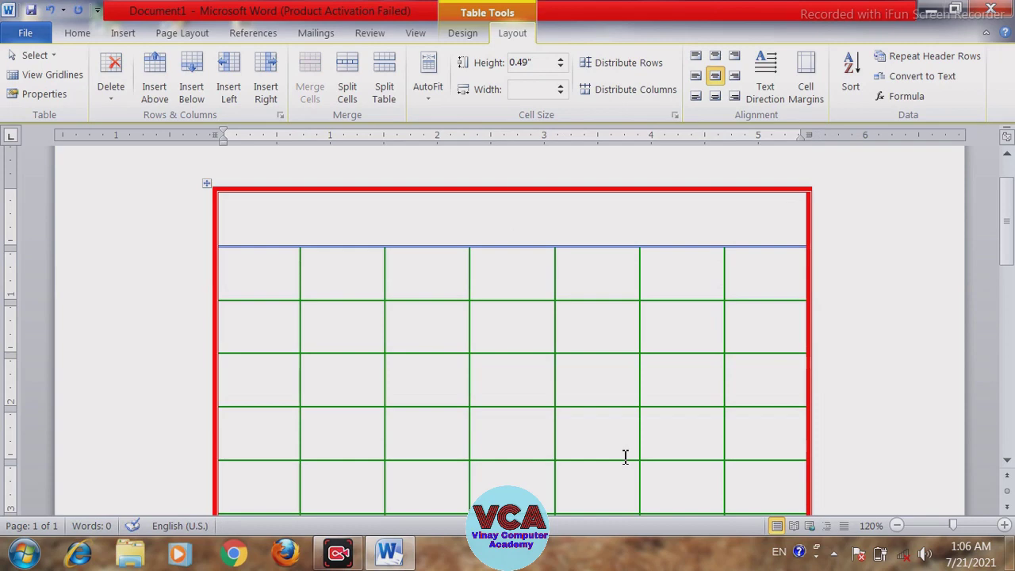
pyautogui.hotkey('ctrl', 'z')
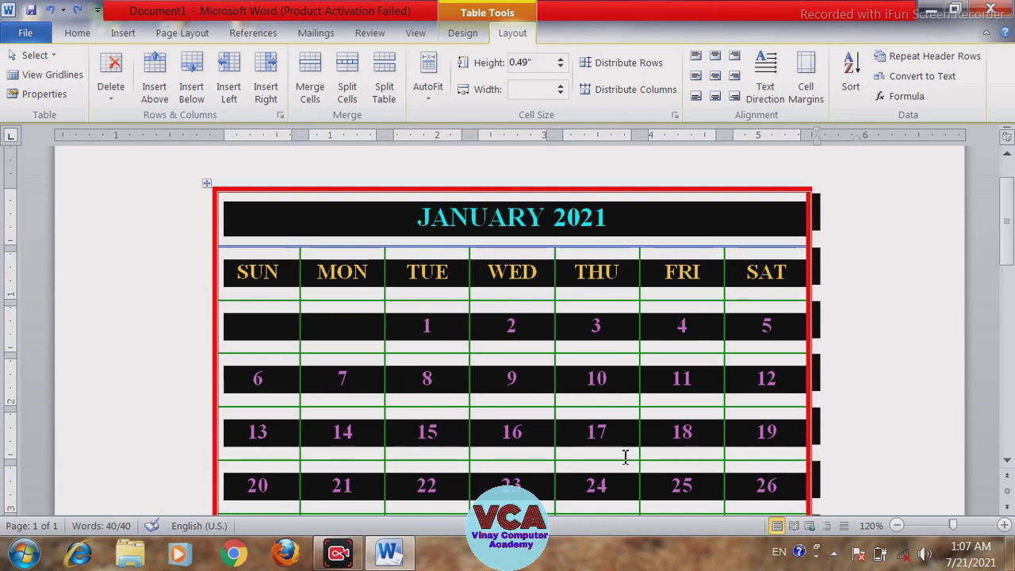
# Delete the entire calendar table, leaving a blank page
pyautogui.click(626, 387)
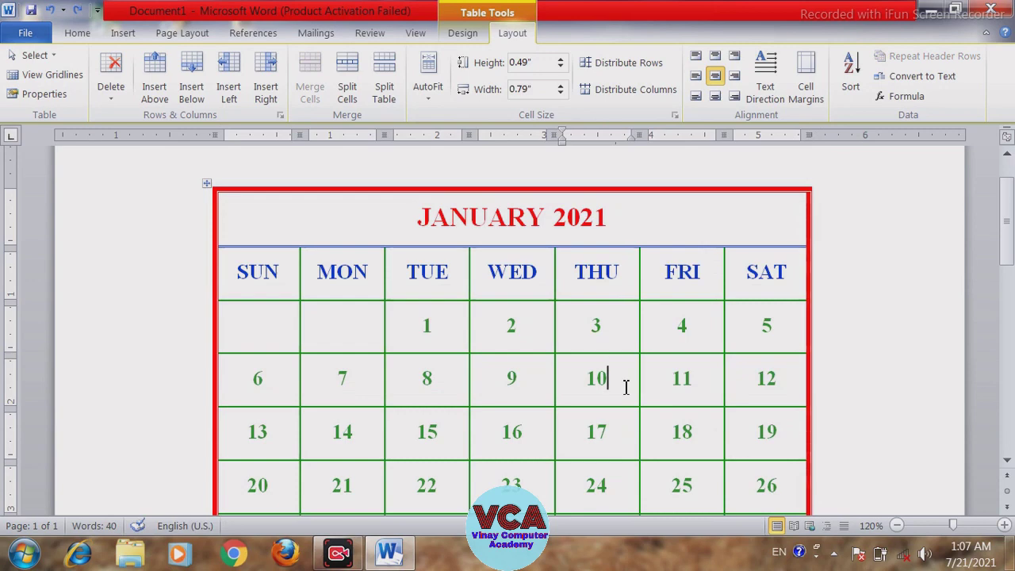
pyautogui.hotkey('ctrl', 'z')
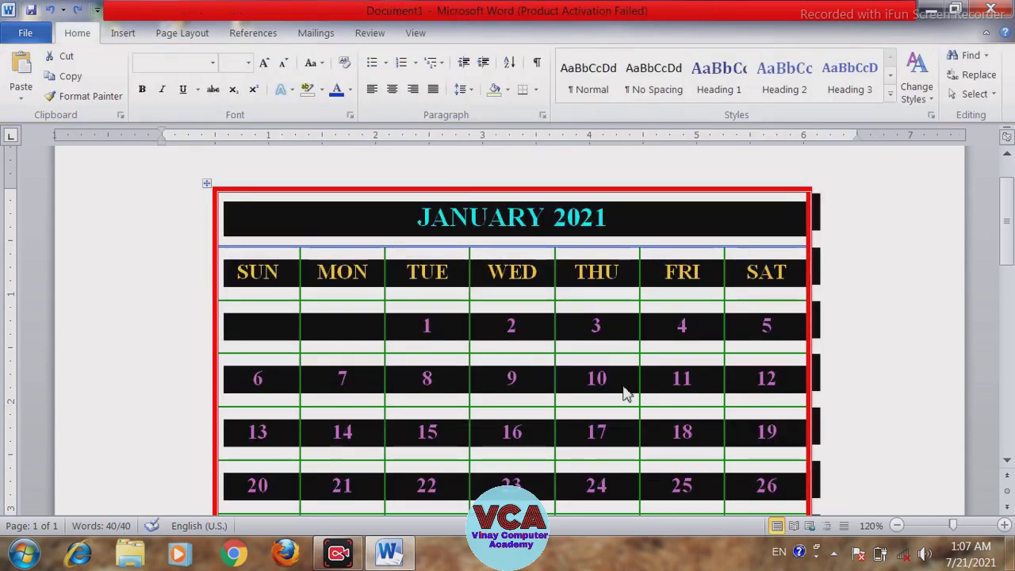
pyautogui.press('BackSpace')
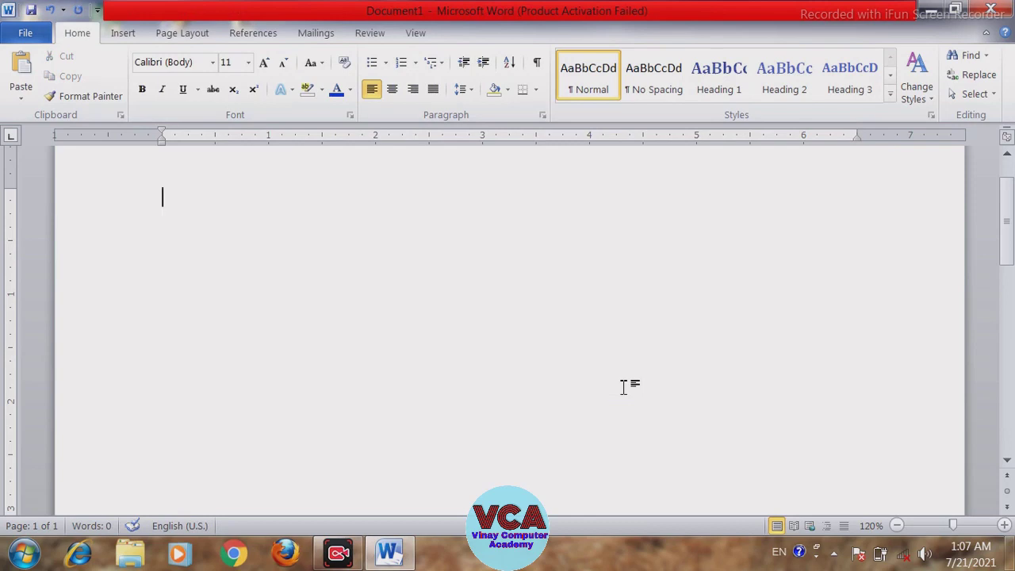
# Undo to bring back the calendar table and remove the black shading, then deselect it
pyautogui.hotkey('ctrl', 'z')
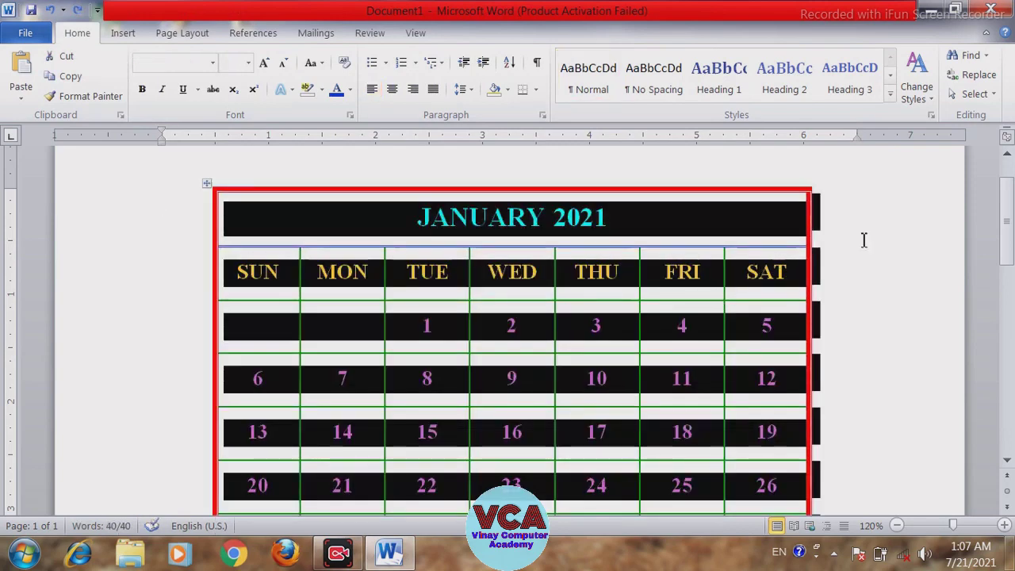
pyautogui.hotkey('ctrl', 'z')
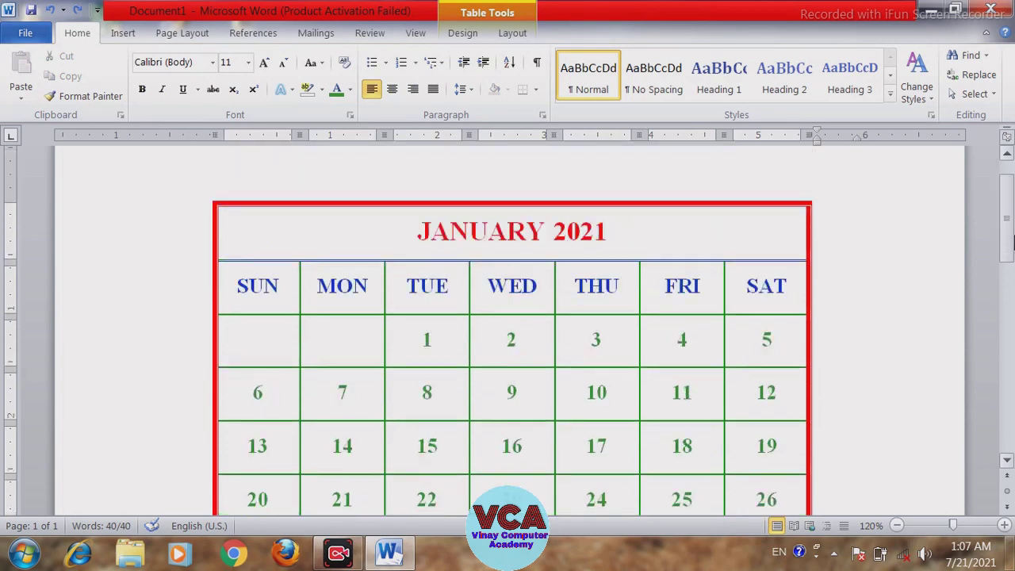
pyautogui.scroll(3, 813, 257)
pyautogui.click(444, 260)
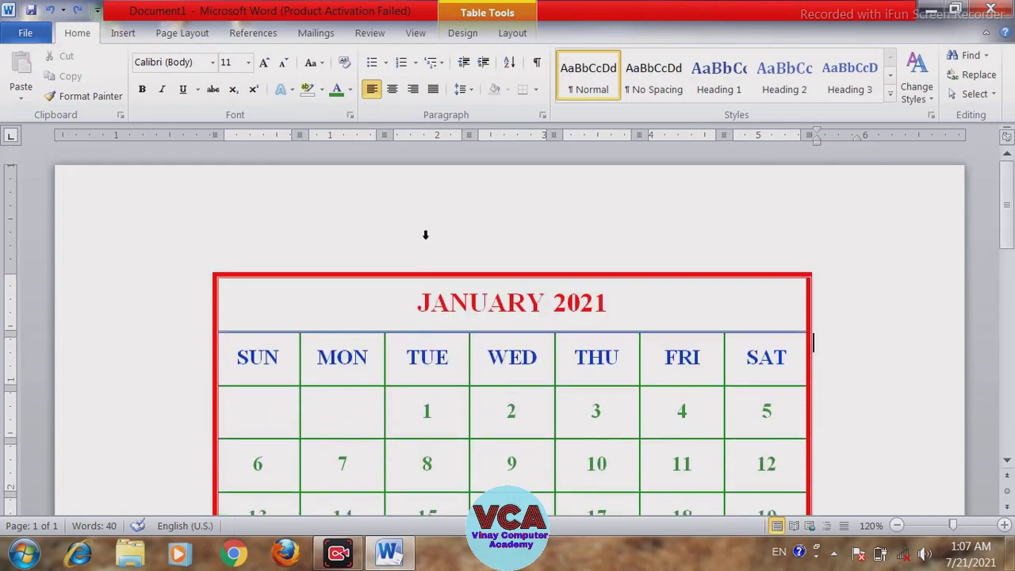
pyautogui.scroll(-9, 613, 428)
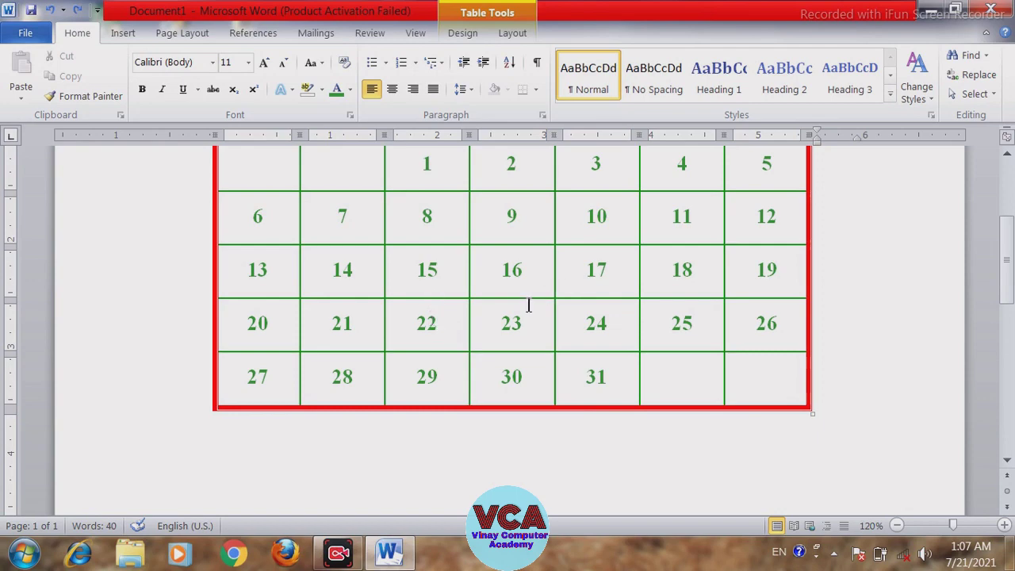
pyautogui.scroll(5, 529, 305)
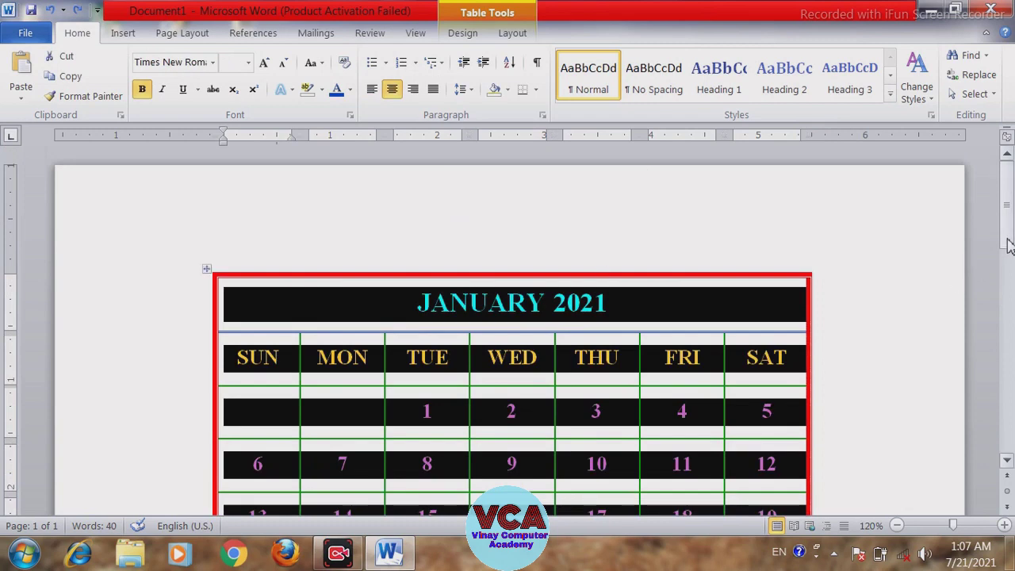
pyautogui.scroll(-3, 1009, 280)
pyautogui.scroll(-3, 1009, 279)
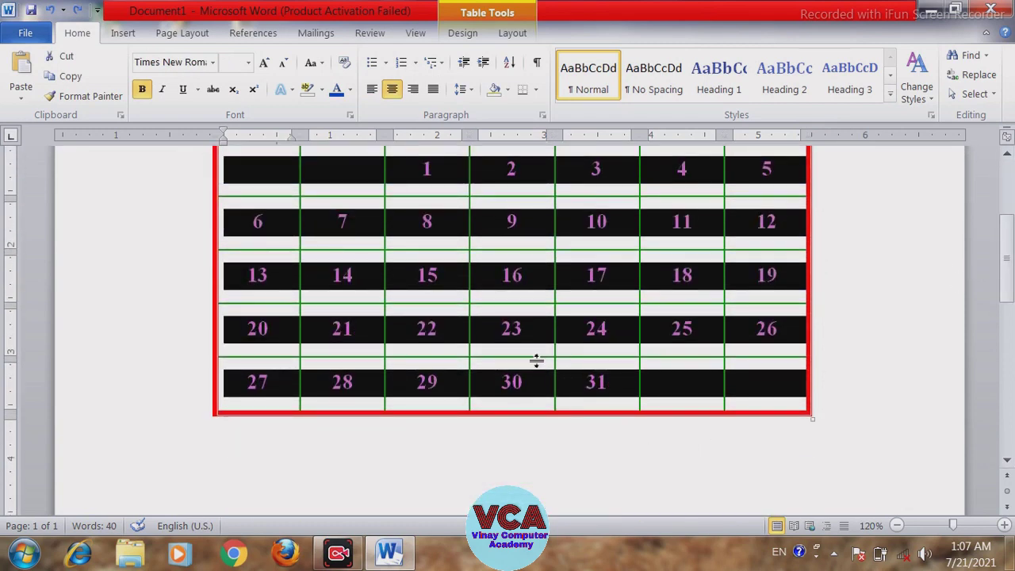
pyautogui.scroll(3, 423, 357)
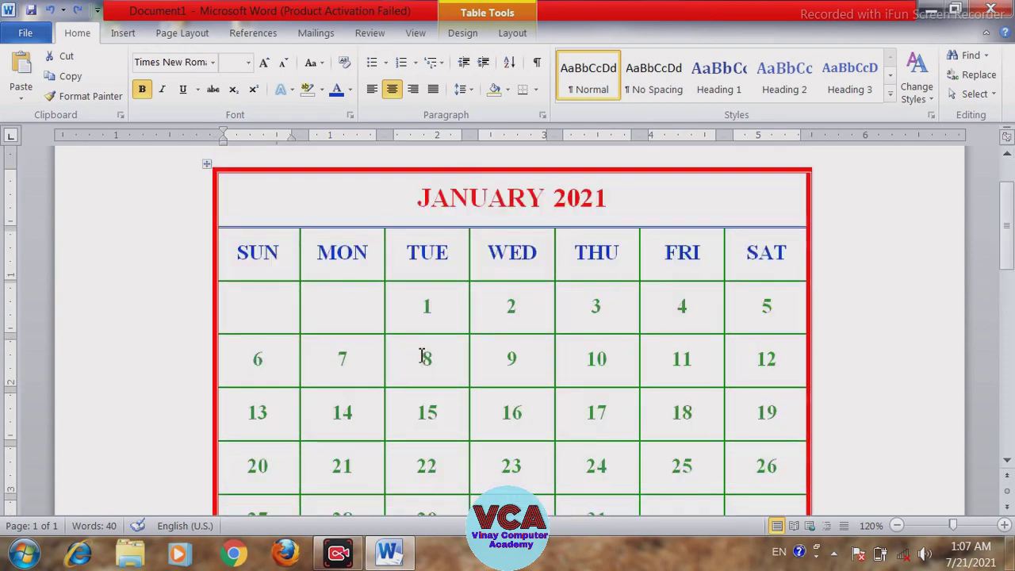
# Show Table Tools Layout and open the Delete choices from the cells with 8 and 1
pyautogui.click(423, 357)
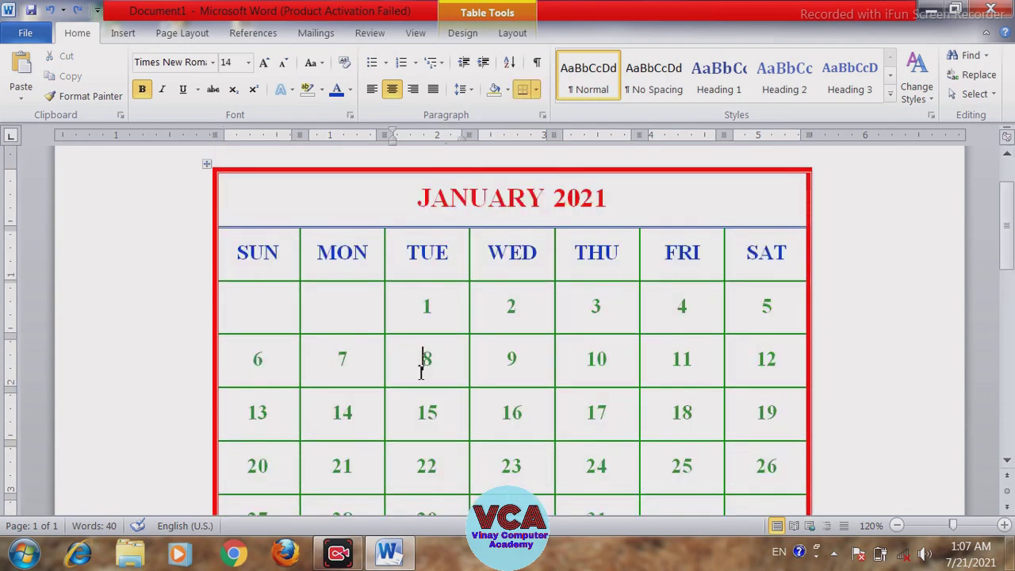
pyautogui.click(512, 33)
pyautogui.click(124, 104)
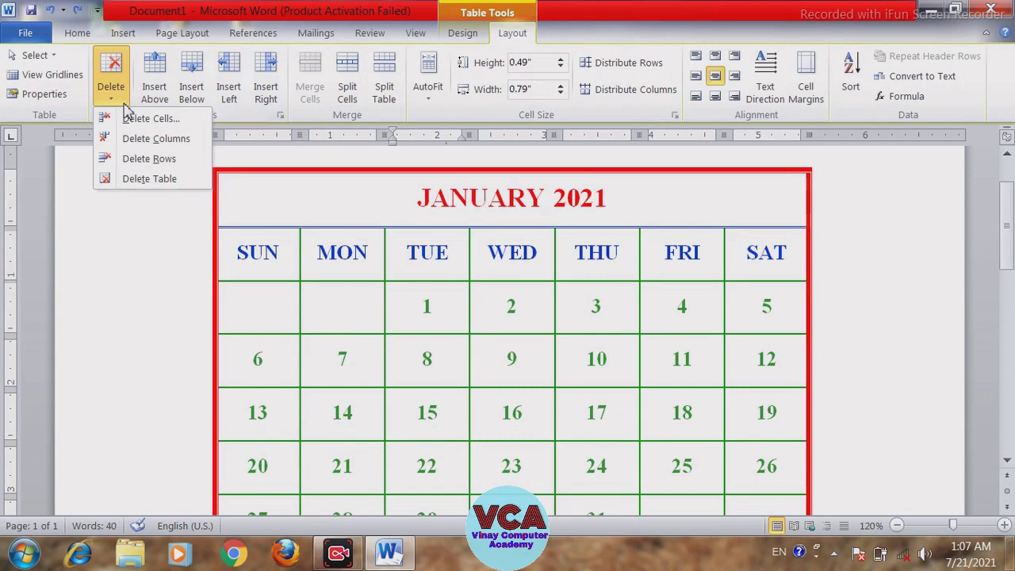
pyautogui.click(465, 295)
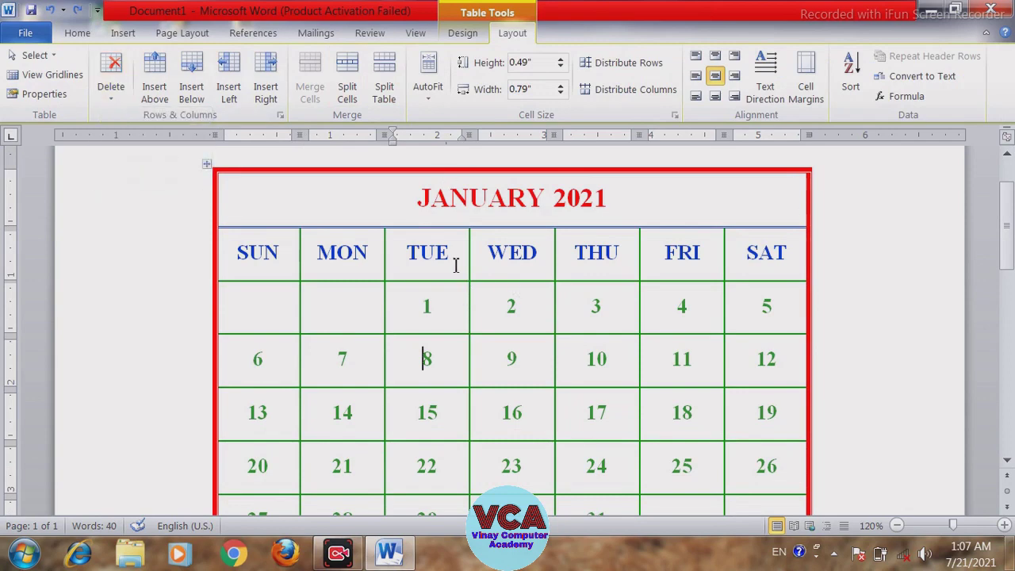
pyautogui.click(444, 309)
pyautogui.doubleClick(428, 305)
pyautogui.click(445, 306)
pyautogui.click(111, 99)
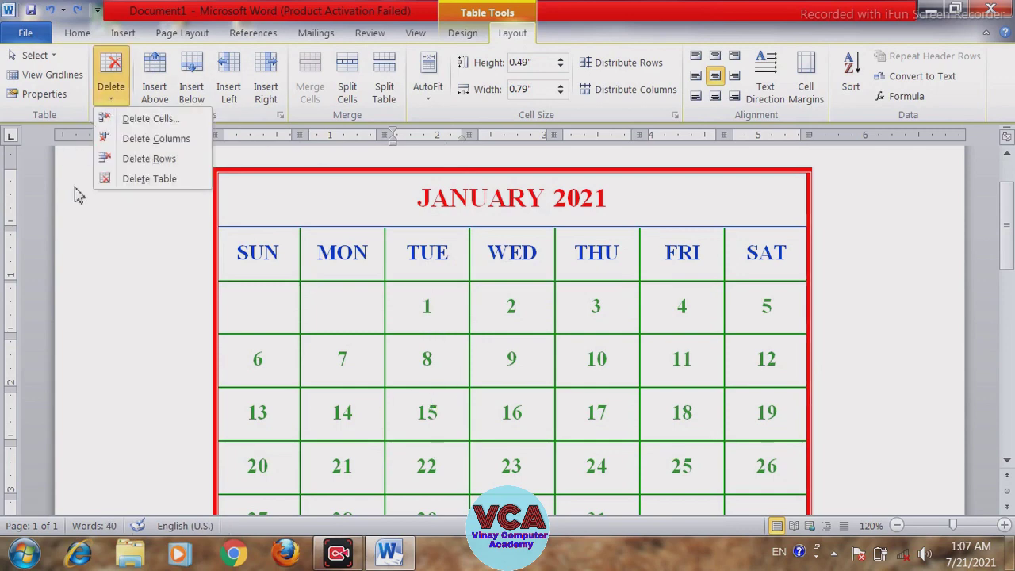
pyautogui.click(266, 306)
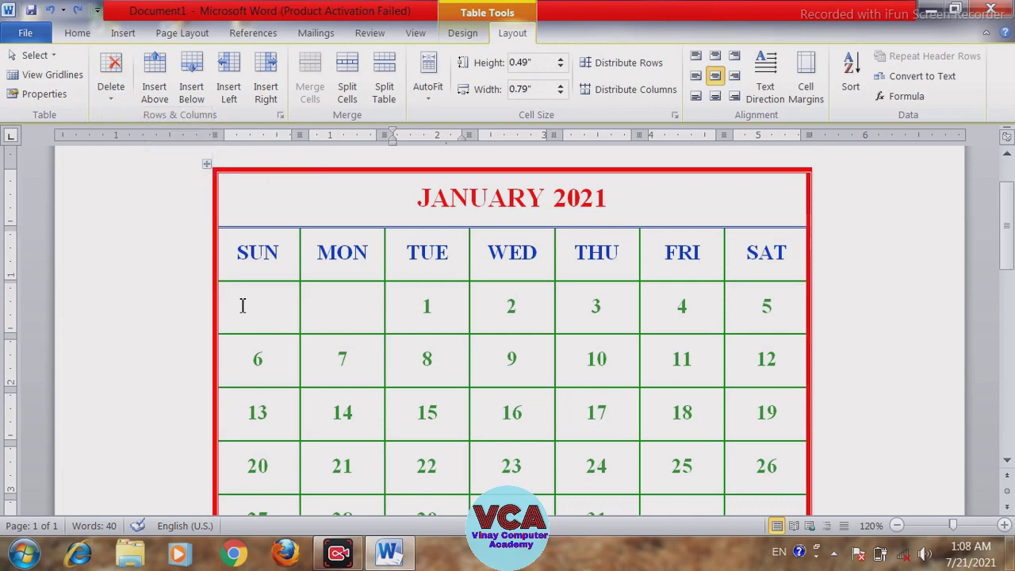
# Move through the first-week cells back to the 1 and open the Delete choices
pyautogui.click(265, 306)
pyautogui.click(332, 306)
pyautogui.click(419, 307)
pyautogui.click(604, 321)
pyautogui.click(455, 309)
pyautogui.click(111, 89)
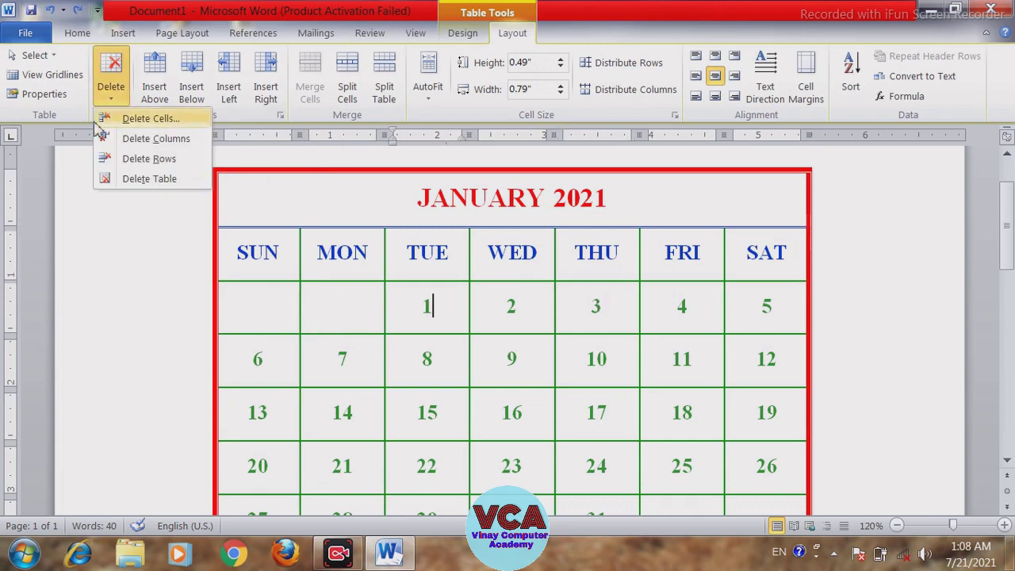
pyautogui.click(147, 119)
pyautogui.moveTo(465, 200)
pyautogui.mouseDown()
pyautogui.moveTo(432, 195)
pyautogui.moveTo(568, 243)
pyautogui.moveTo(695, 230)
pyautogui.mouseUp()
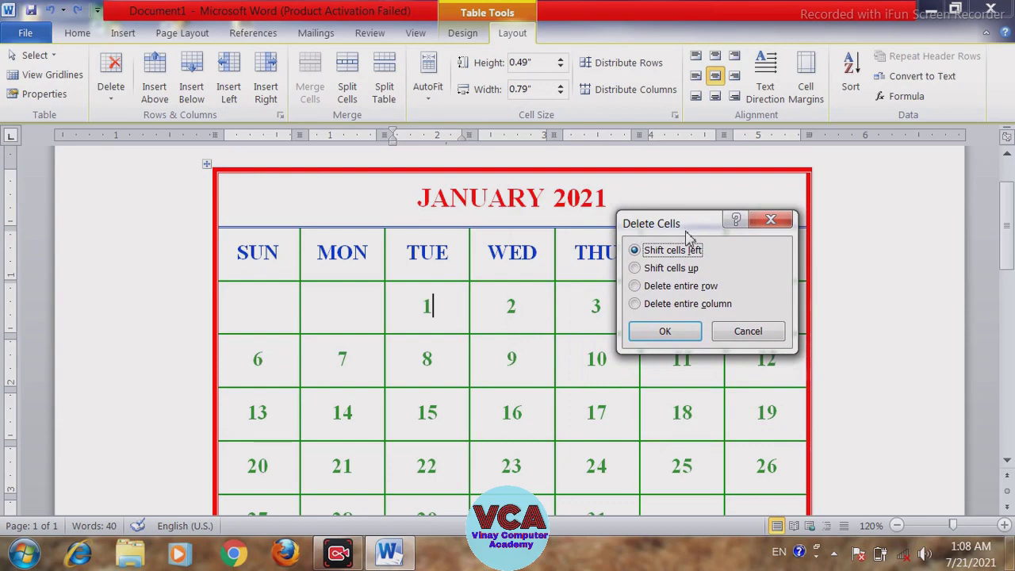
pyautogui.moveTo(689, 235)
pyautogui.mouseDown()
pyautogui.moveTo(675, 261)
pyautogui.moveTo(658, 220)
pyautogui.moveTo(693, 214)
pyautogui.mouseUp()
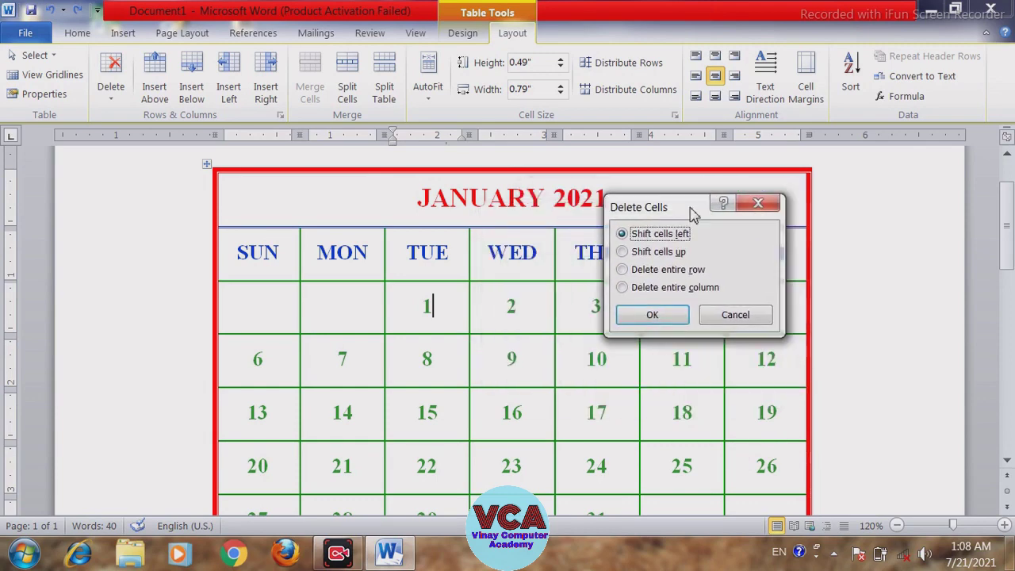
pyautogui.moveTo(693, 212); pyautogui.dragTo(672, 228)
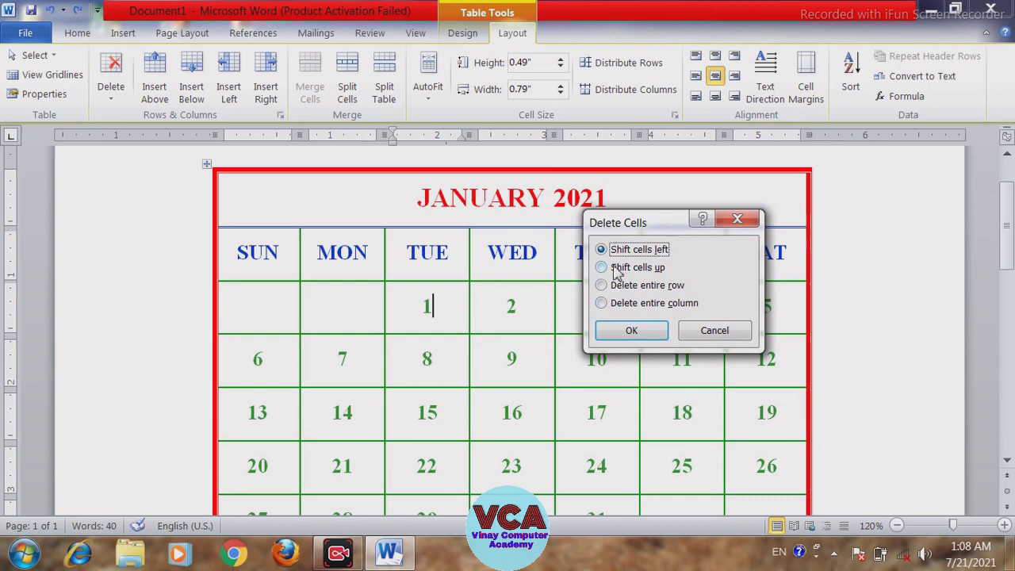
pyautogui.click(616, 270)
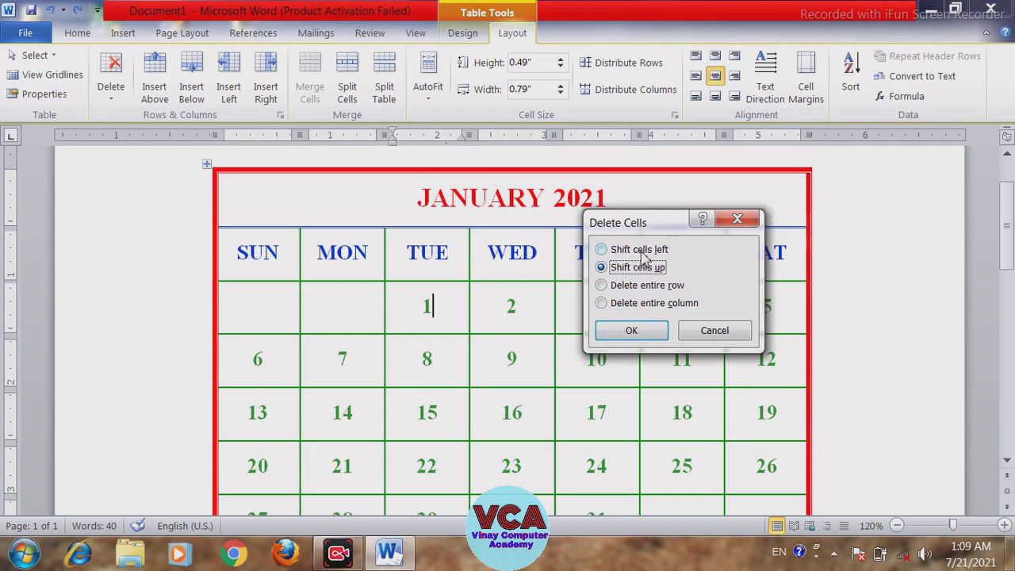
pyautogui.click(611, 250)
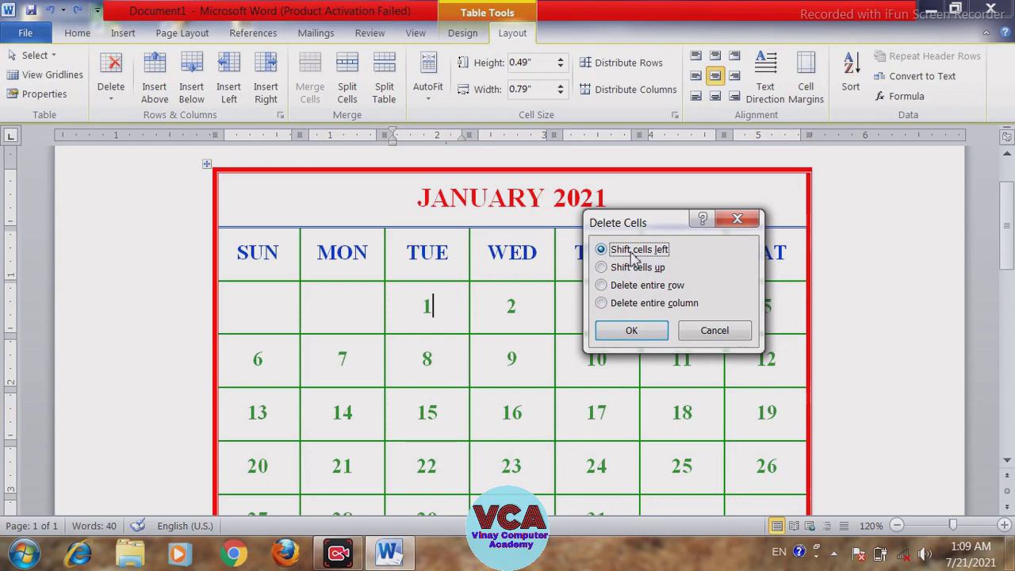
pyautogui.click(628, 331)
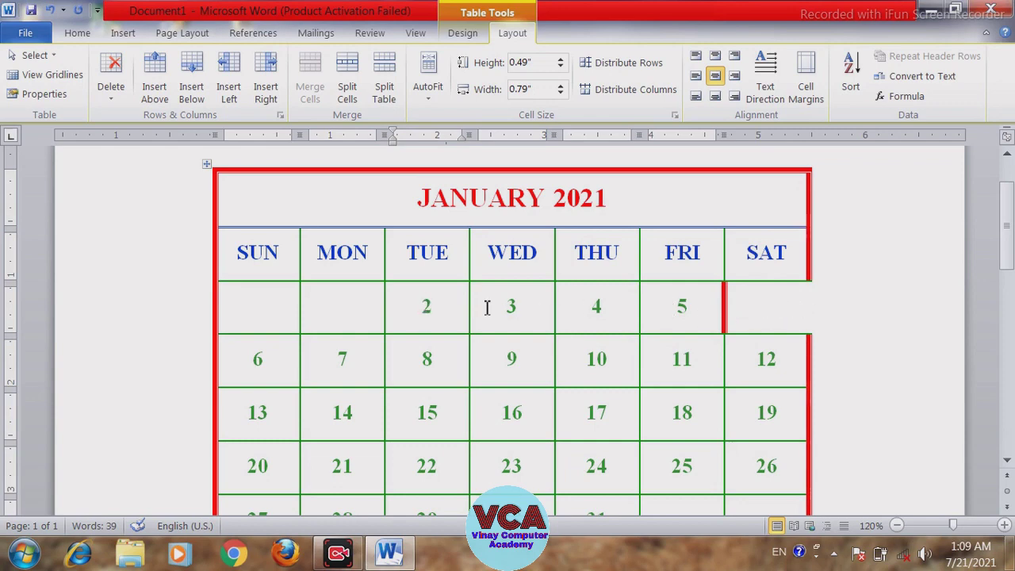
pyautogui.write('1')
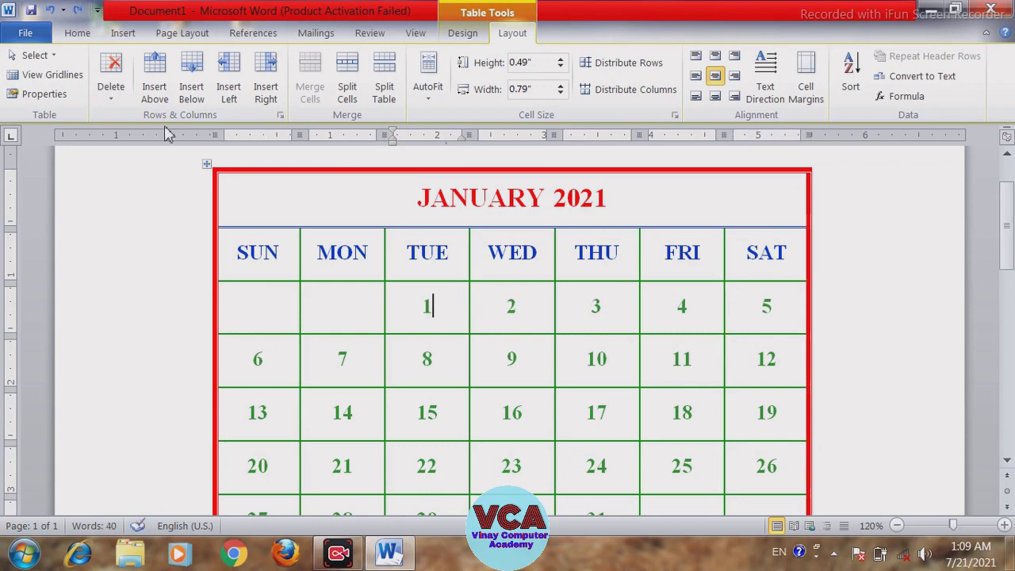
pyautogui.click(125, 105)
pyautogui.click(140, 123)
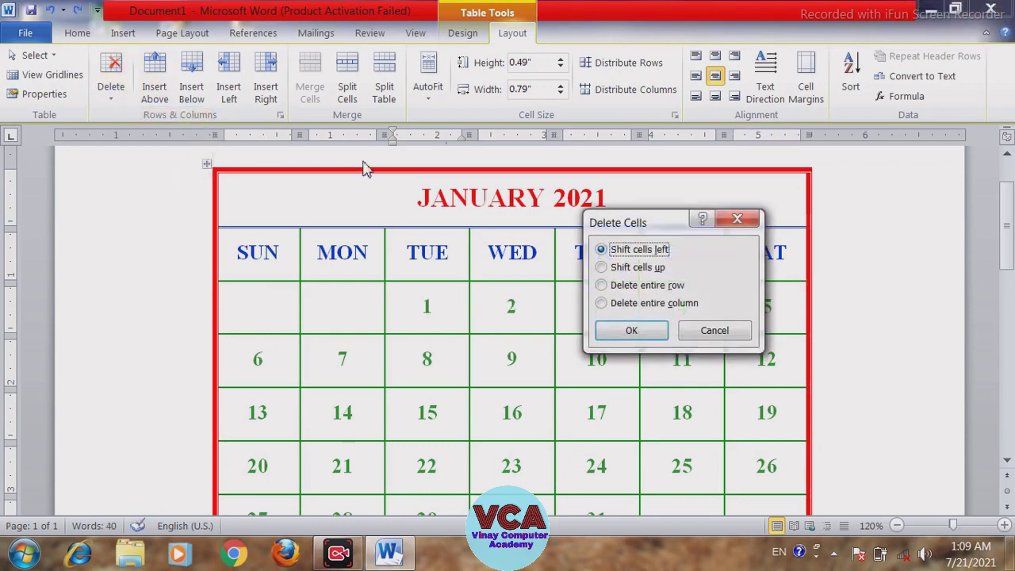
pyautogui.click(602, 268)
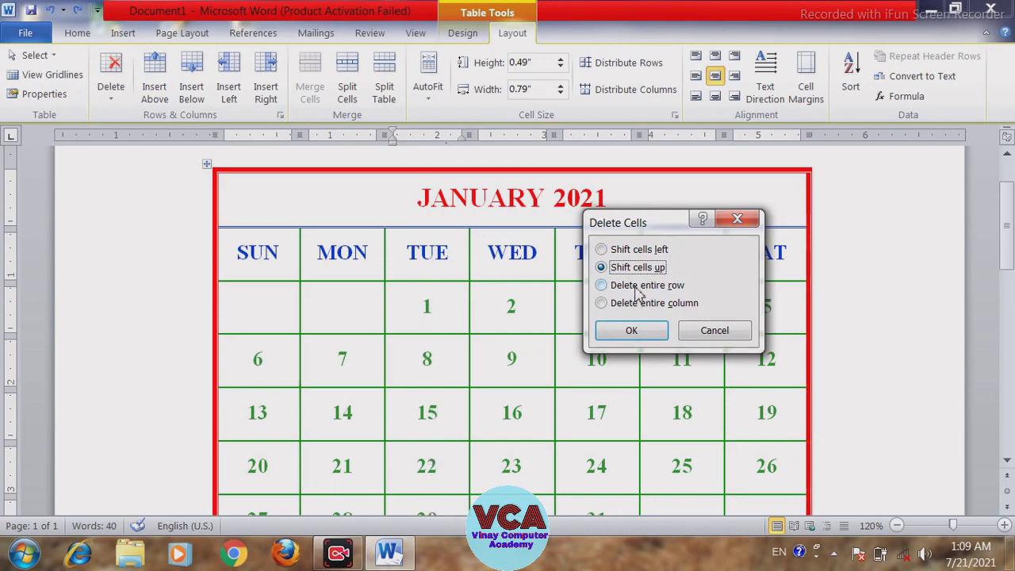
pyautogui.click(614, 331)
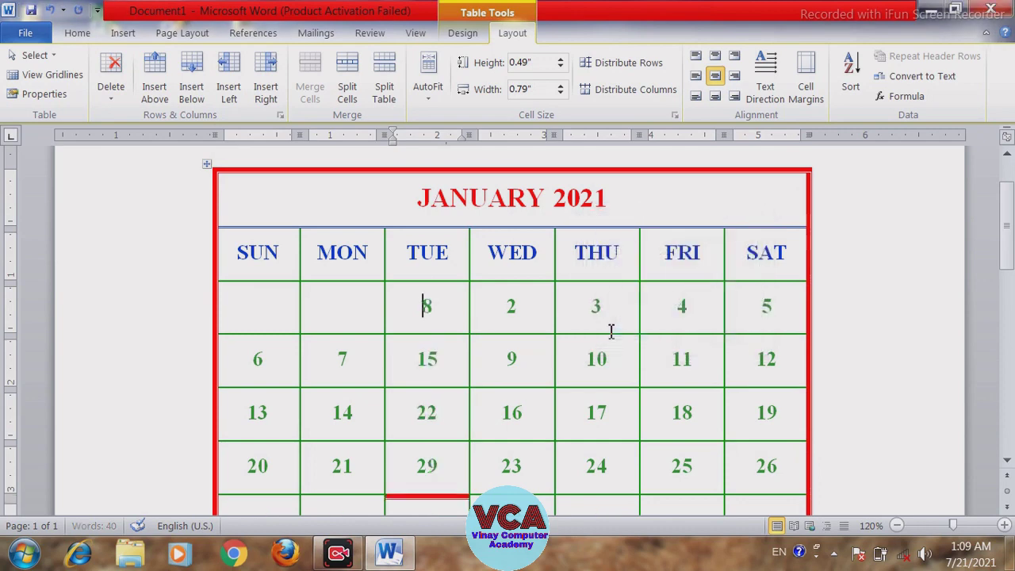
pyautogui.scroll(-1, 426, 307)
pyautogui.scroll(-2, 471, 437)
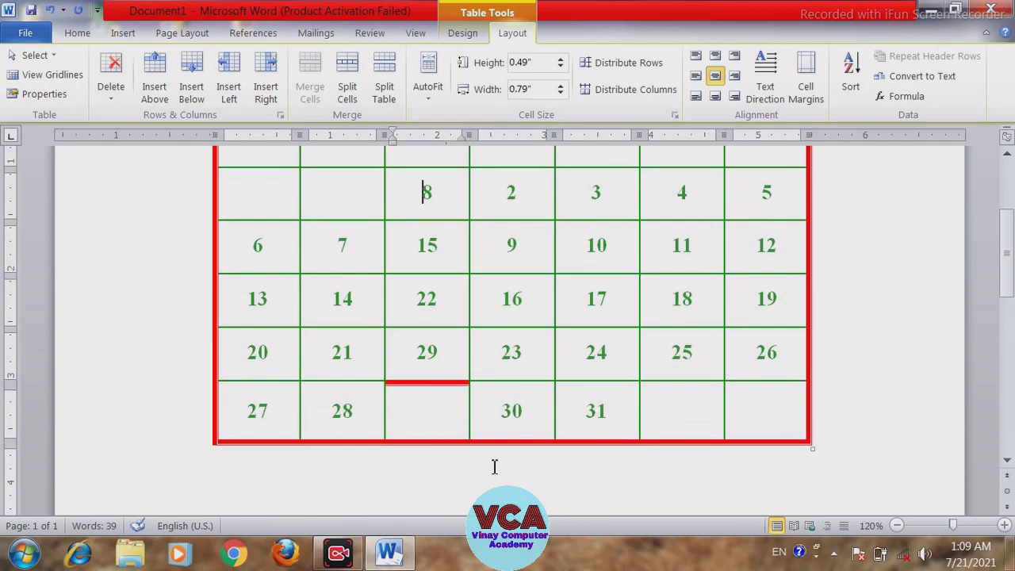
pyautogui.scroll(3, 1009, 313)
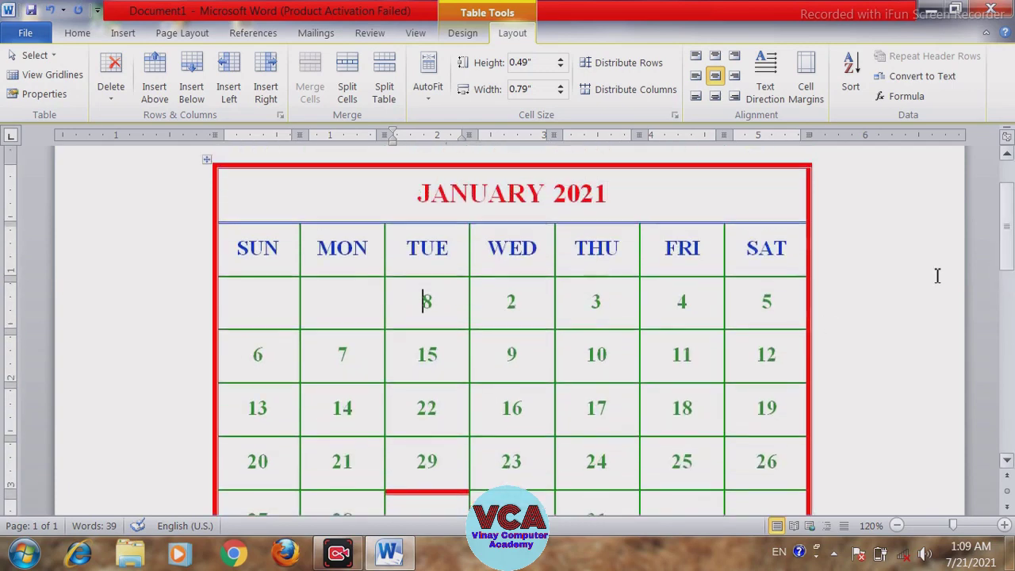
pyautogui.hotkey('ctrl', 'z')
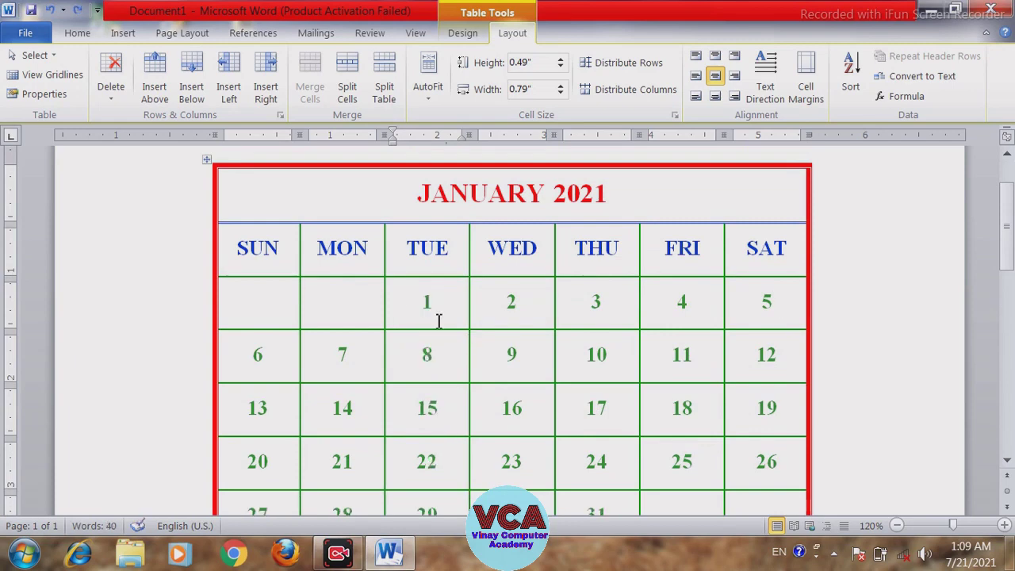
pyautogui.click(120, 106)
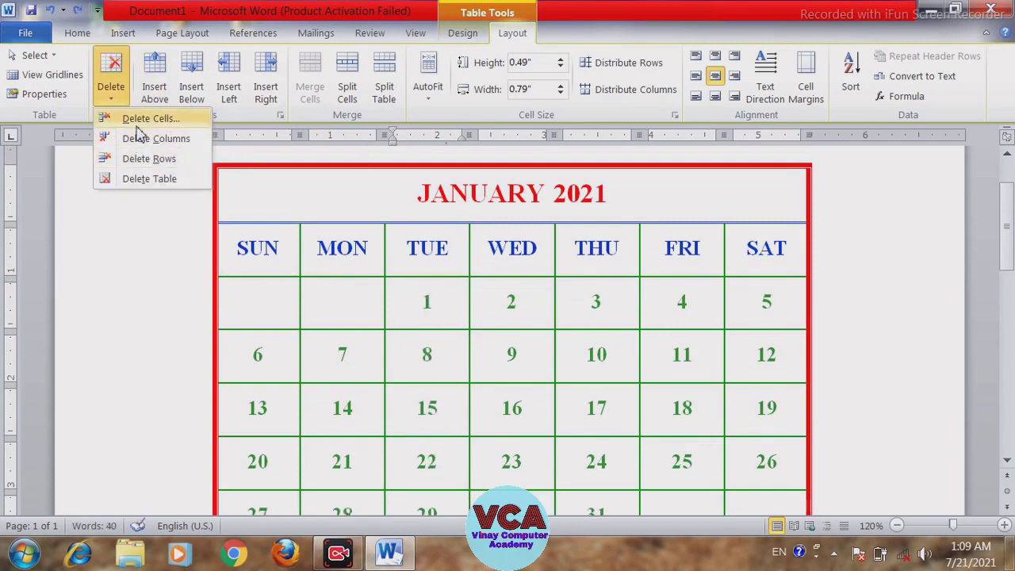
pyautogui.click(127, 118)
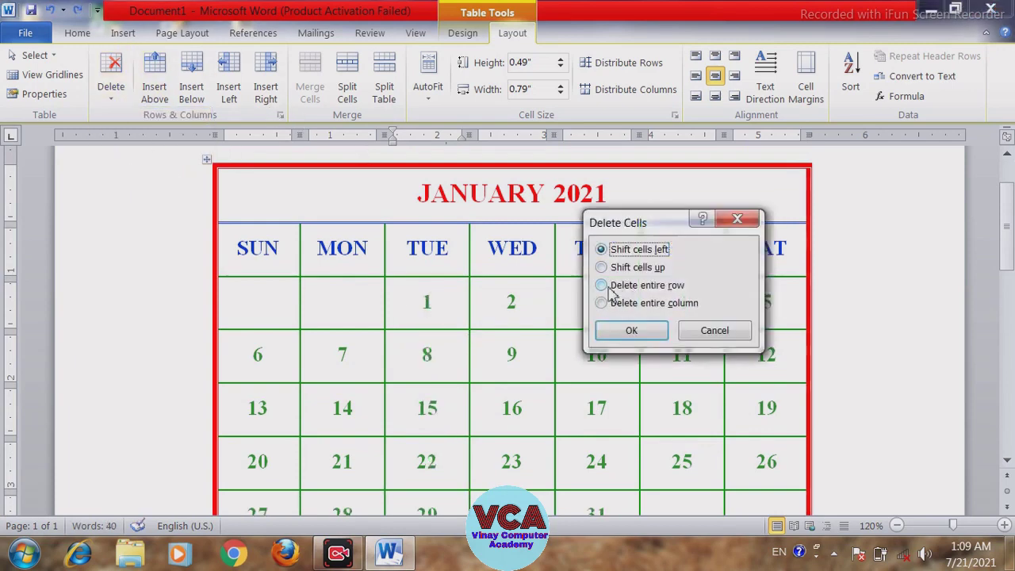
pyautogui.moveTo(665, 223); pyautogui.dragTo(673, 315)
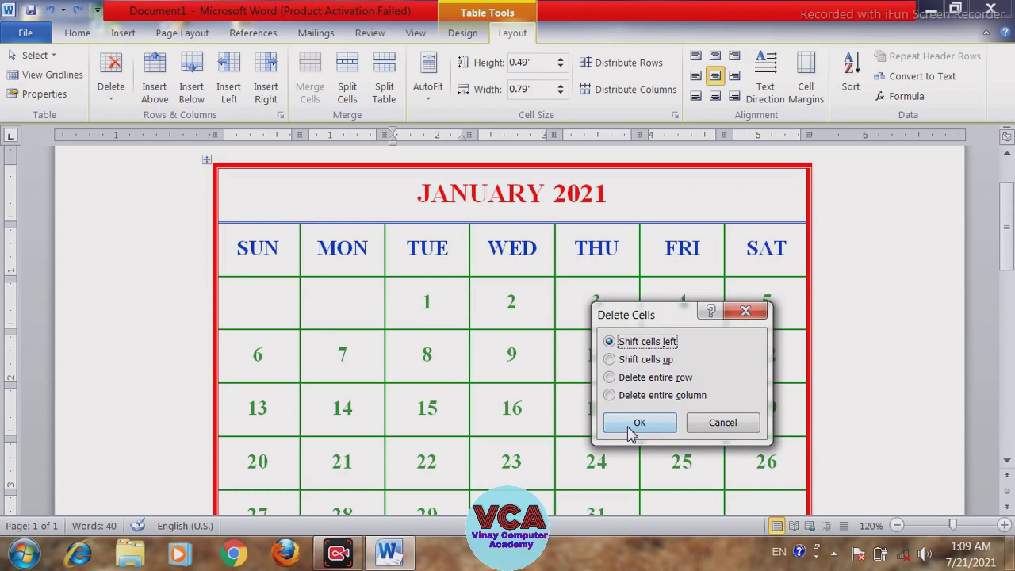
pyautogui.click(611, 378)
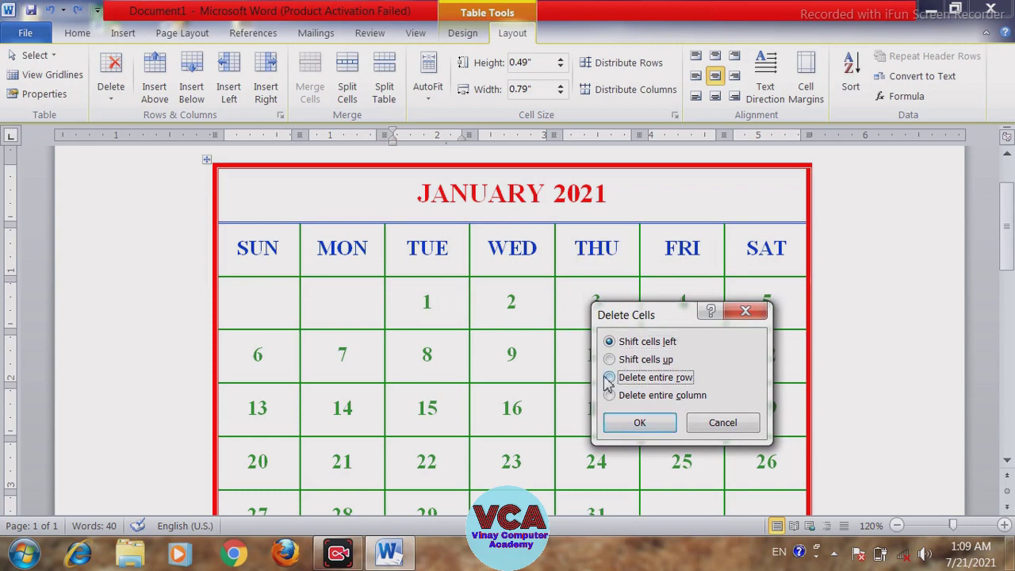
pyautogui.click(640, 425)
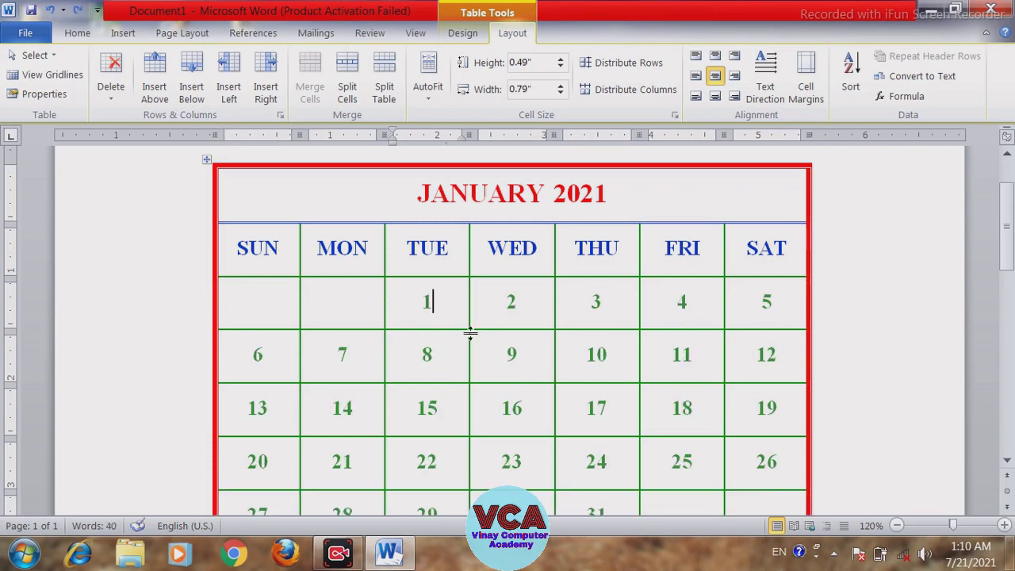
pyautogui.moveTo(432, 249); pyautogui.dragTo(436, 496)
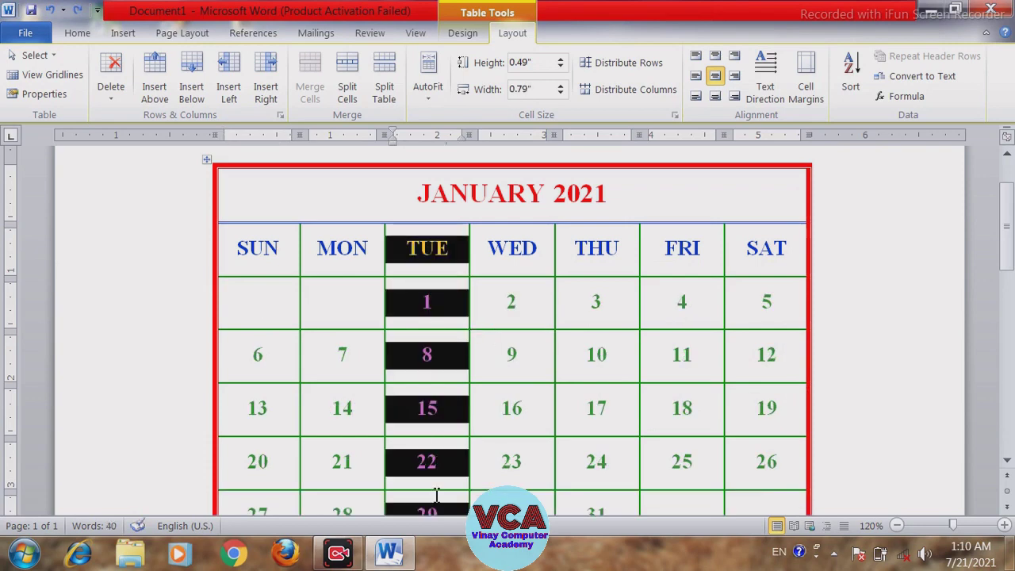
pyautogui.click(443, 305)
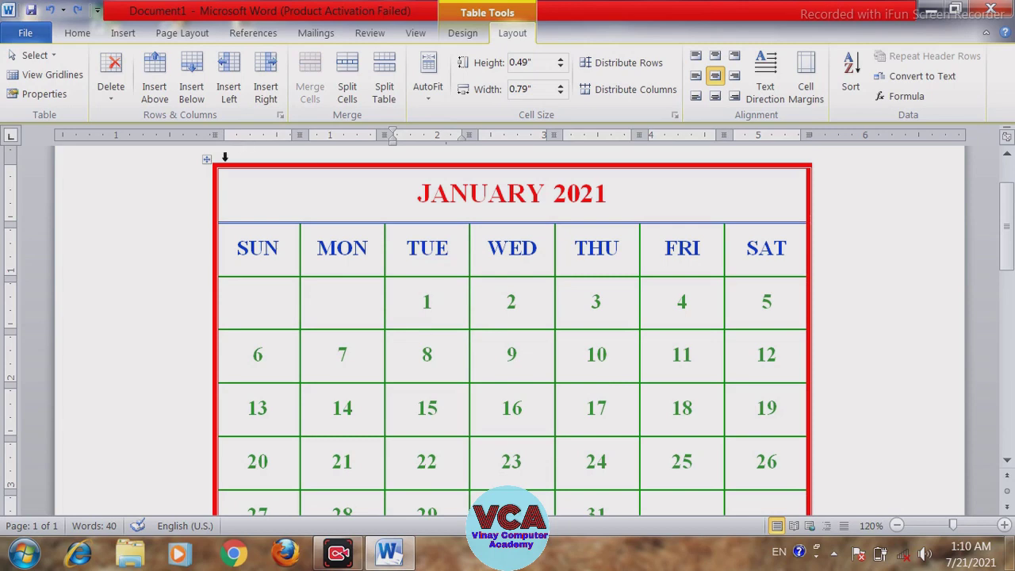
pyautogui.click(111, 100)
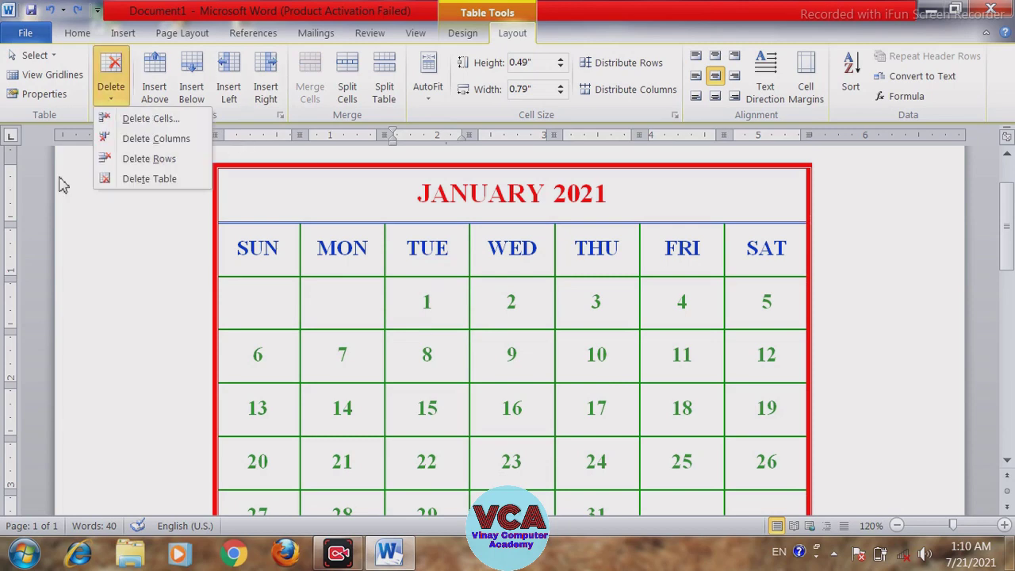
pyautogui.click(154, 121)
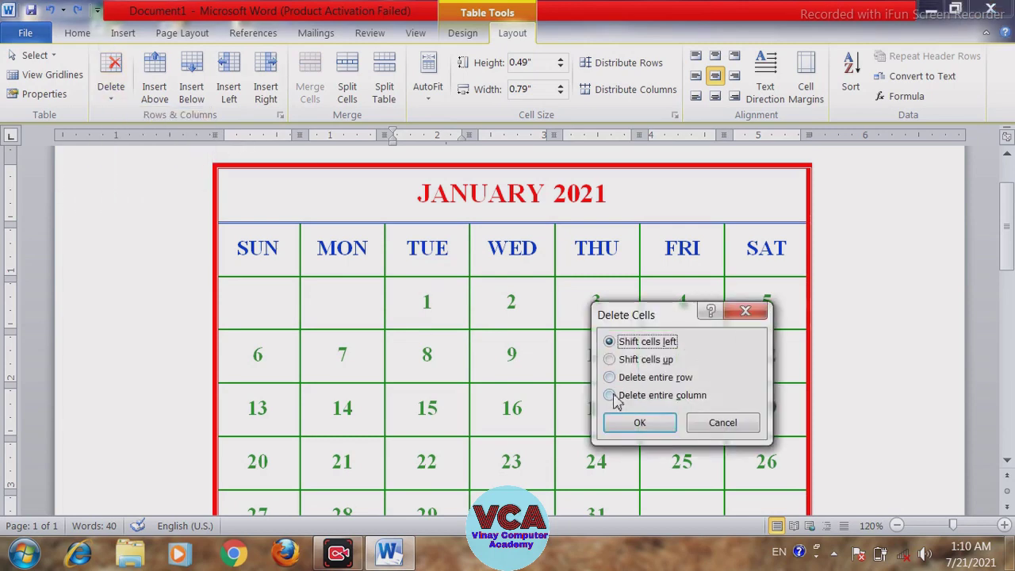
pyautogui.click(611, 395)
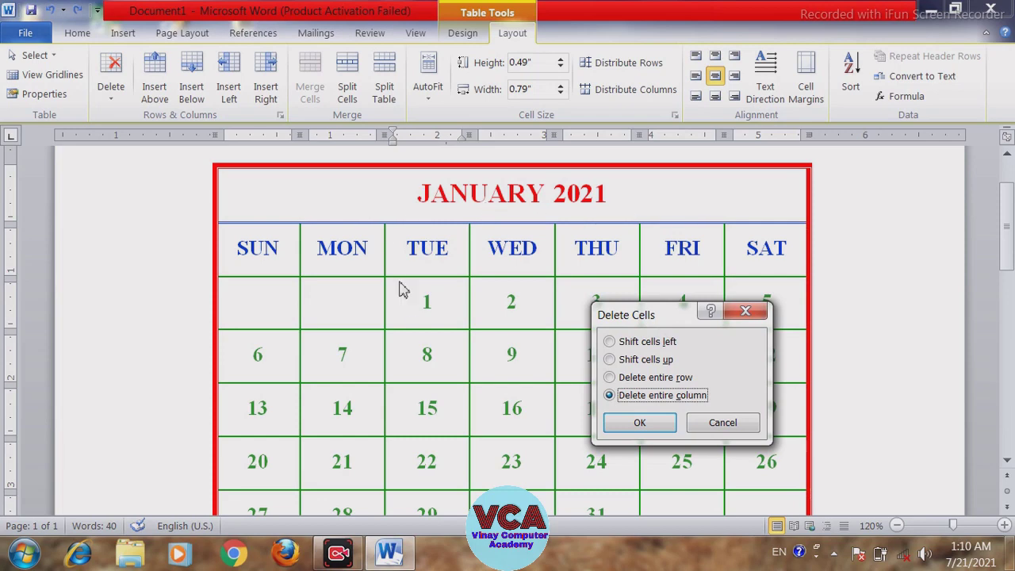
pyautogui.click(640, 424)
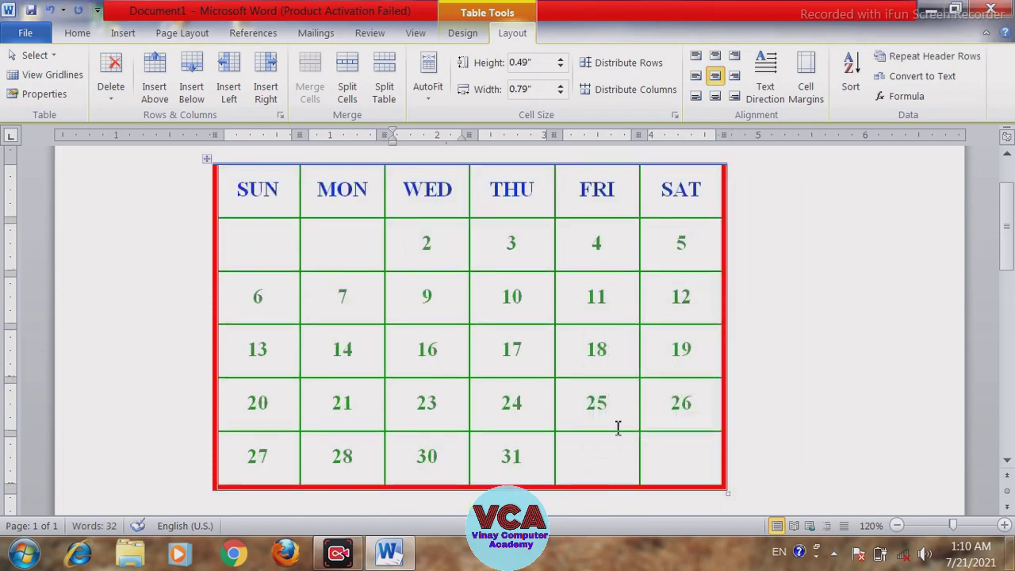
pyautogui.click(444, 248)
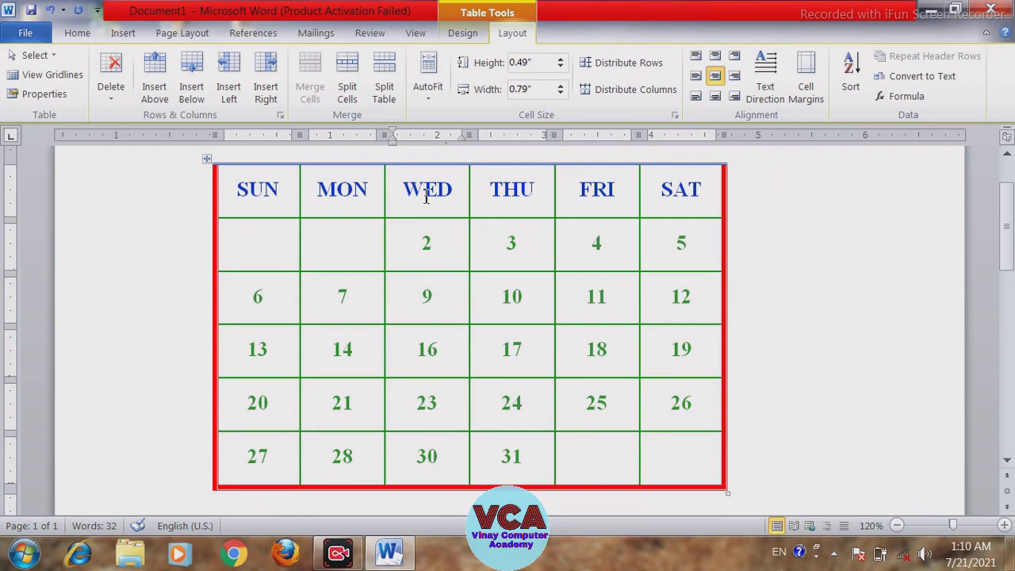
pyautogui.moveTo(427, 197); pyautogui.dragTo(426, 417)
pyautogui.click(424, 241)
pyautogui.click(110, 99)
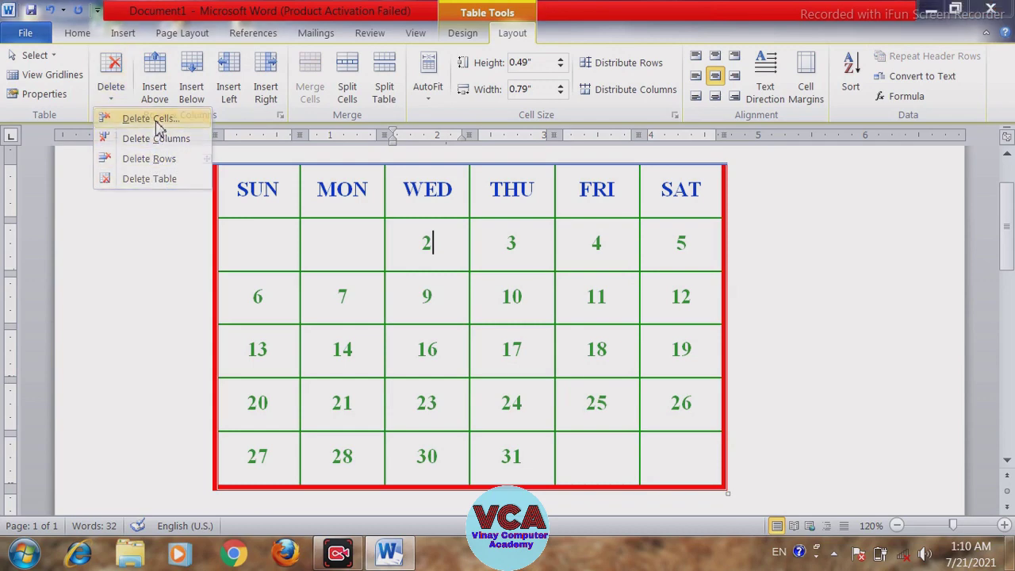
pyautogui.click(150, 118)
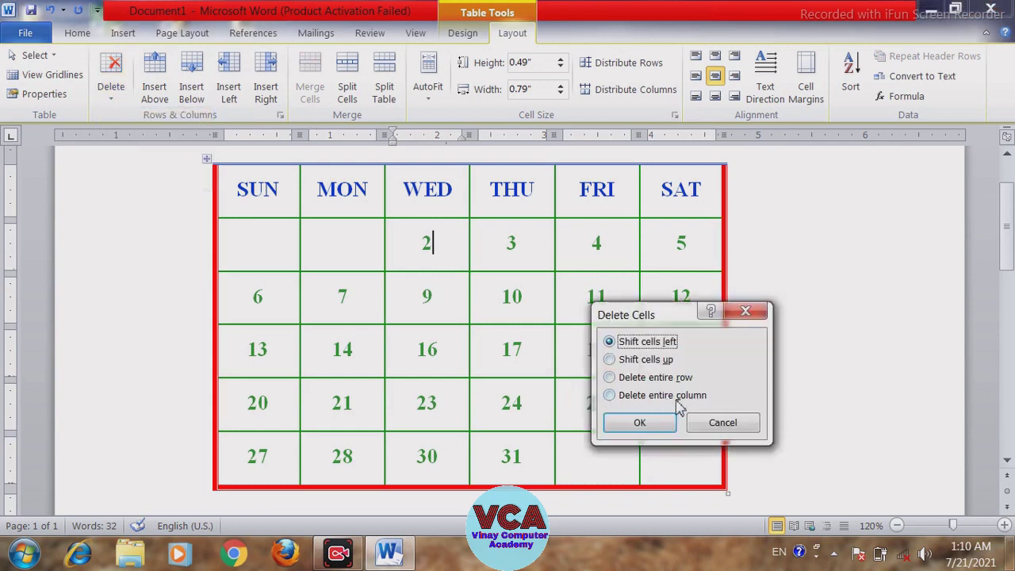
pyautogui.click(610, 395)
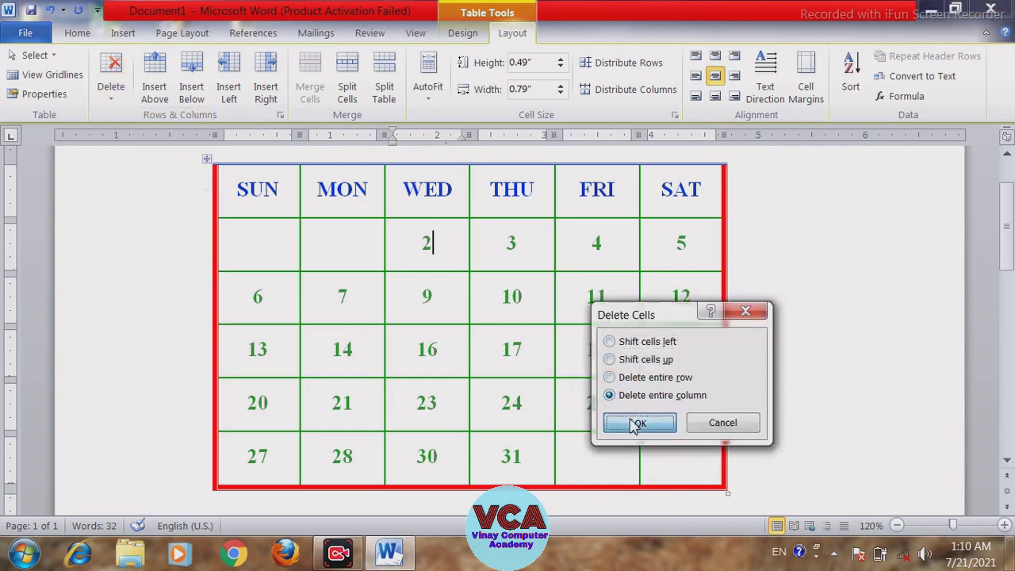
pyautogui.click(640, 422)
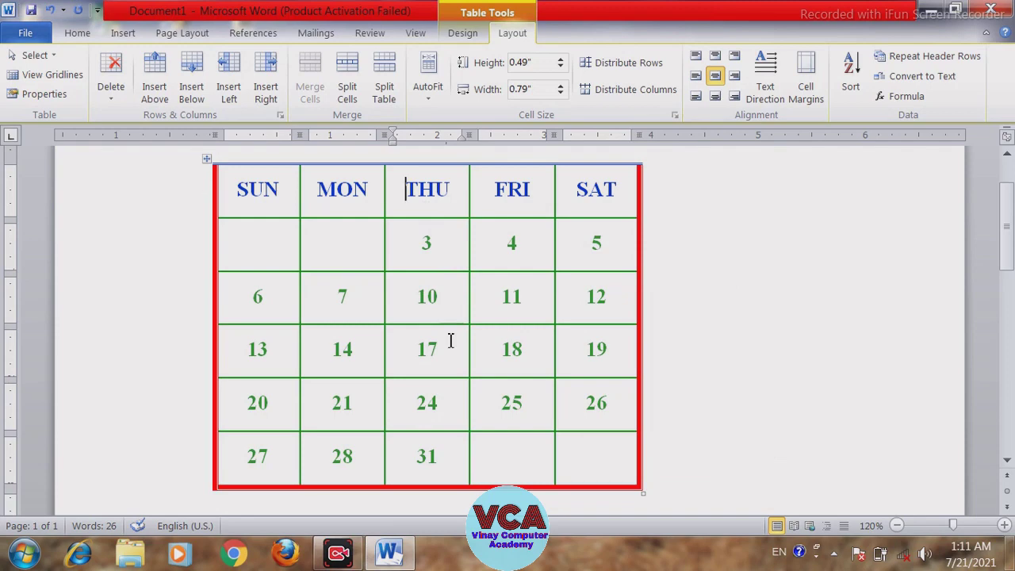
pyautogui.hotkey('ctrl', 'z')
pyautogui.hotkey('ctrl', 'z')
pyautogui.hotkey('ctrl', 'z')
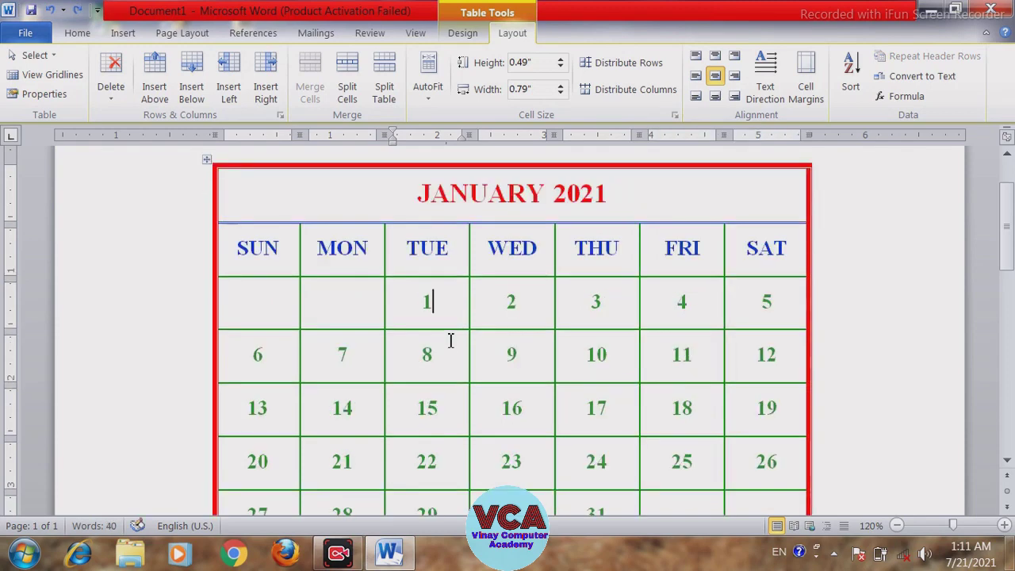
pyautogui.click(111, 89)
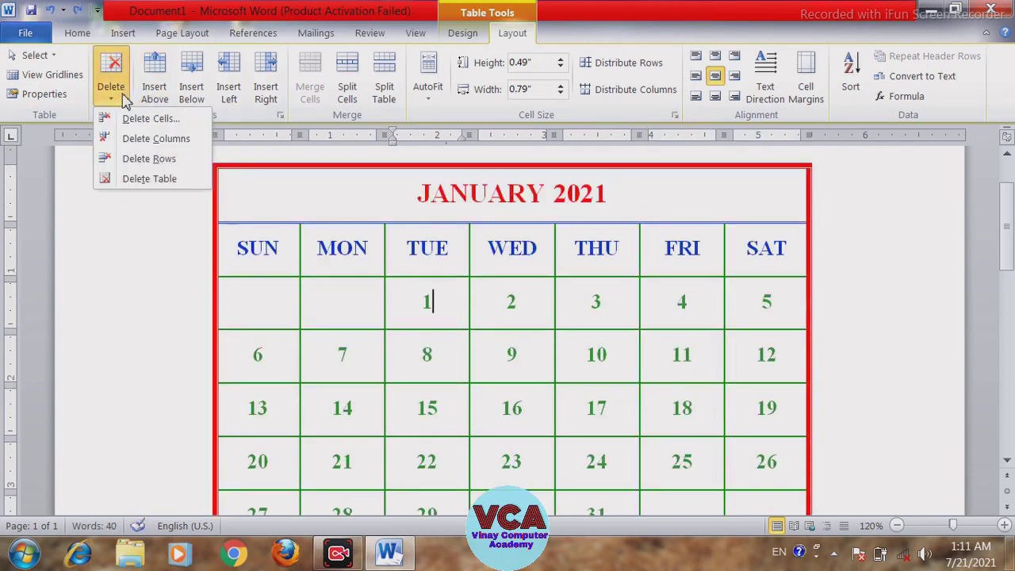
pyautogui.click(163, 125)
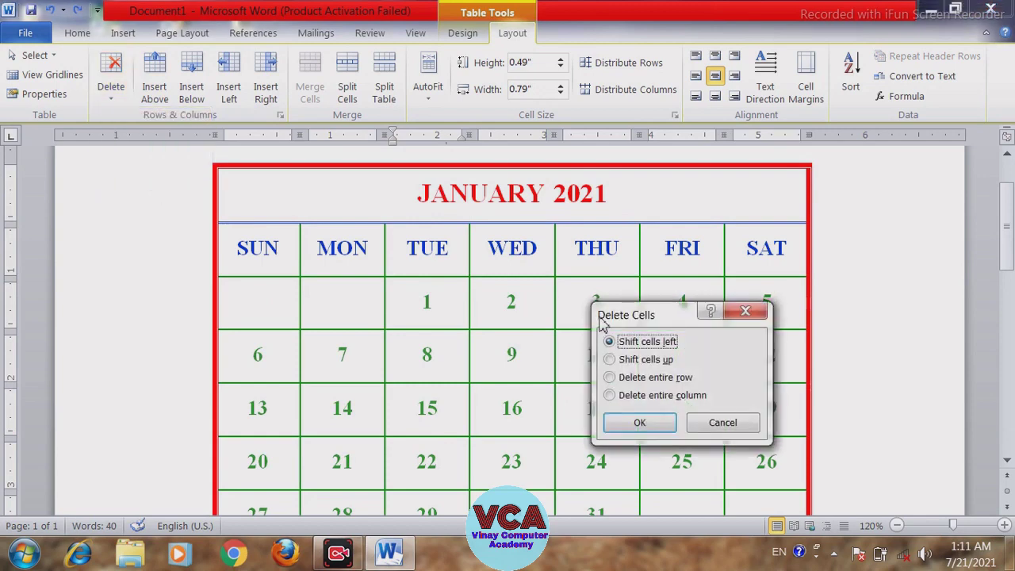
pyautogui.moveTo(652, 313); pyautogui.dragTo(540, 205)
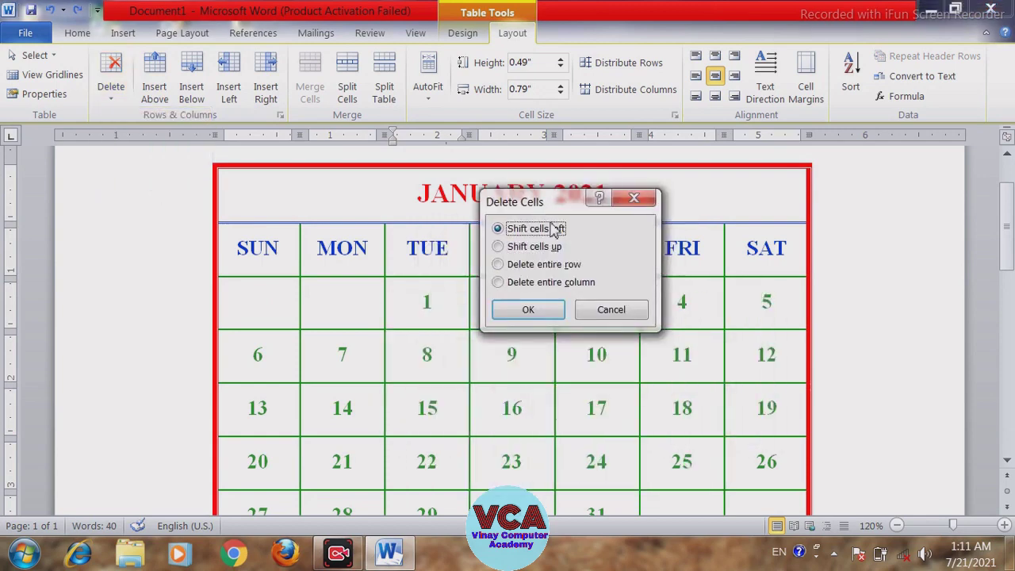
pyautogui.click(635, 197)
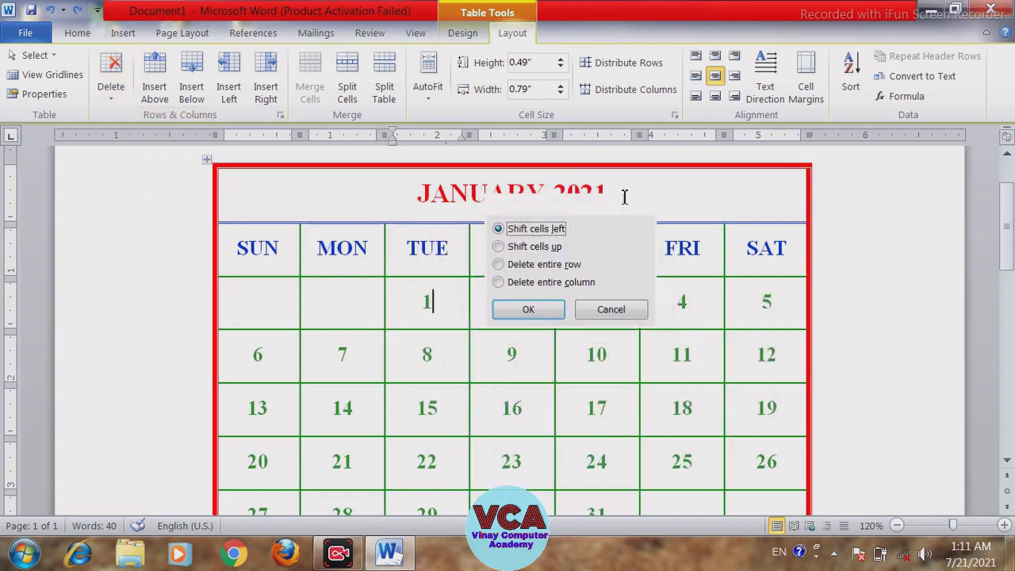
pyautogui.click(111, 99)
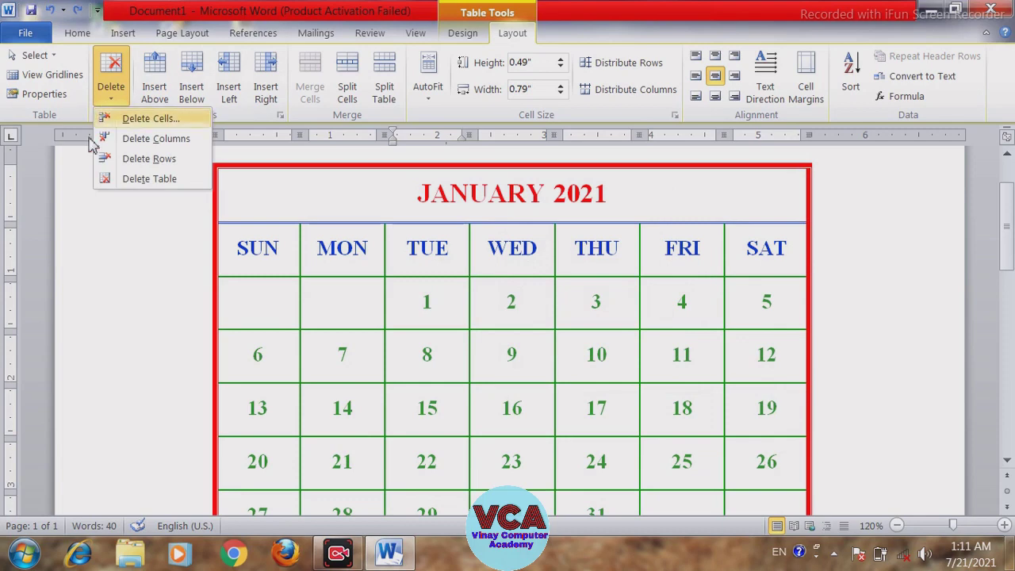
pyautogui.click(170, 139)
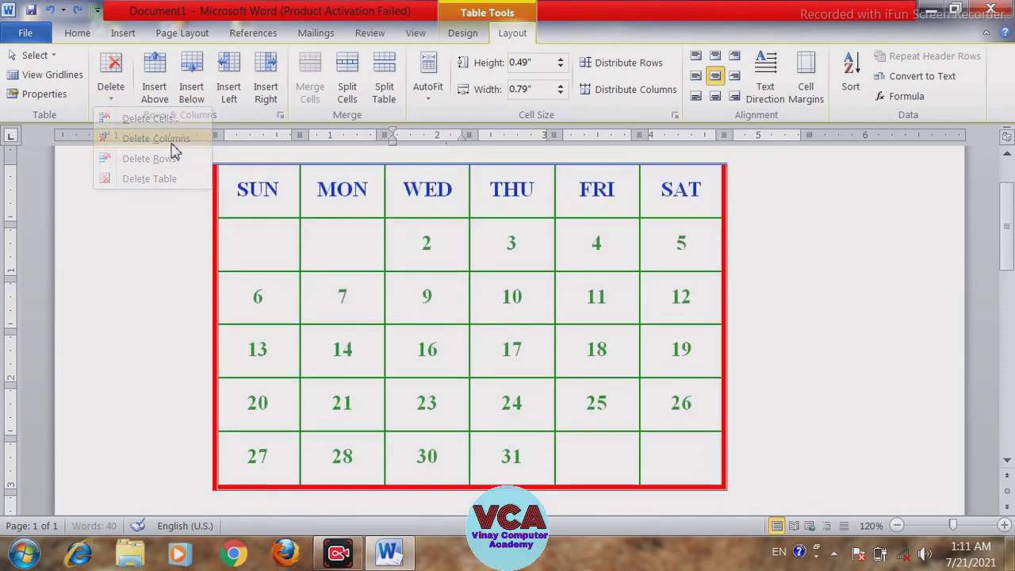
pyautogui.hotkey('ctrl', 'z')
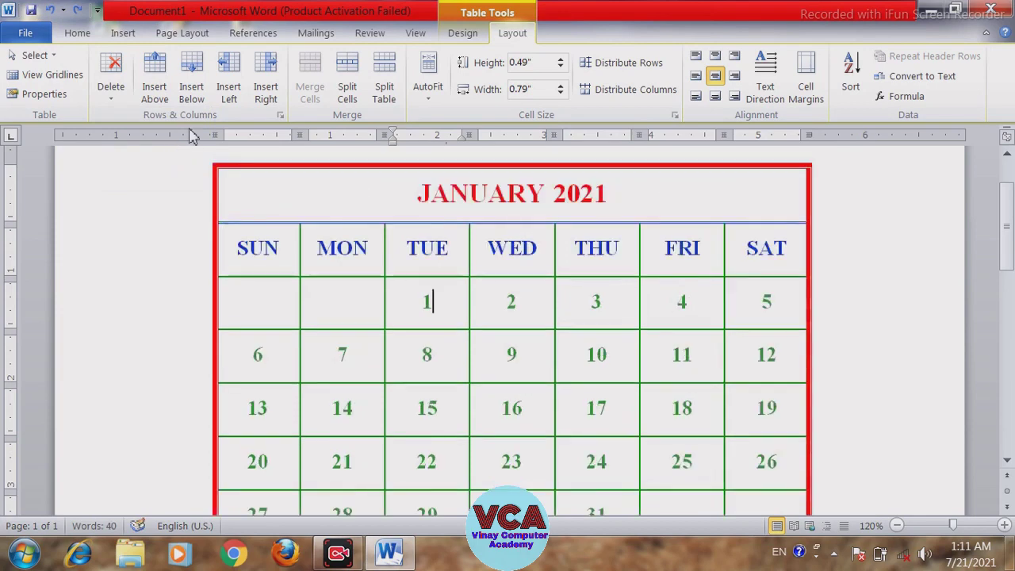
pyautogui.click(117, 92)
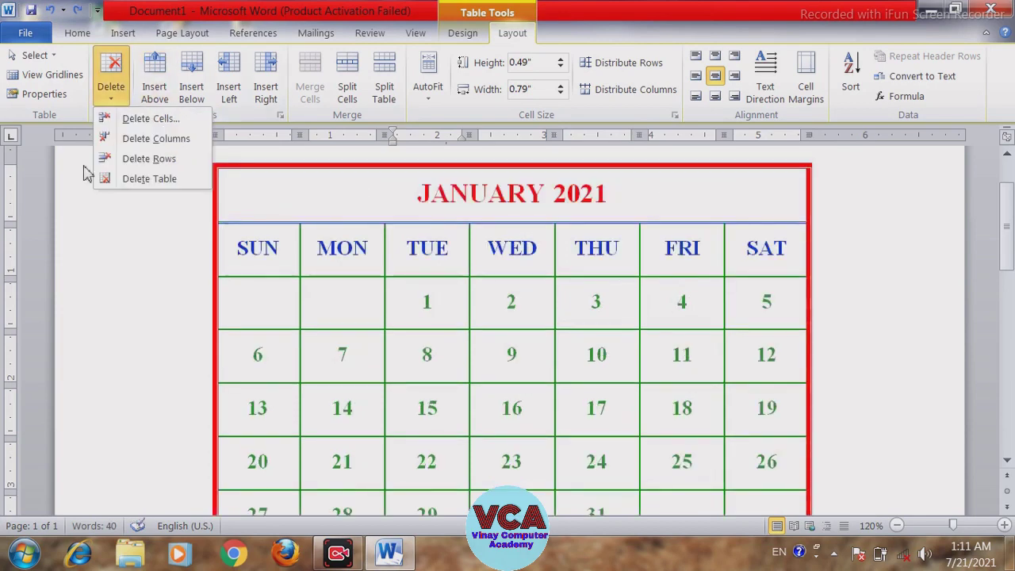
pyautogui.click(151, 159)
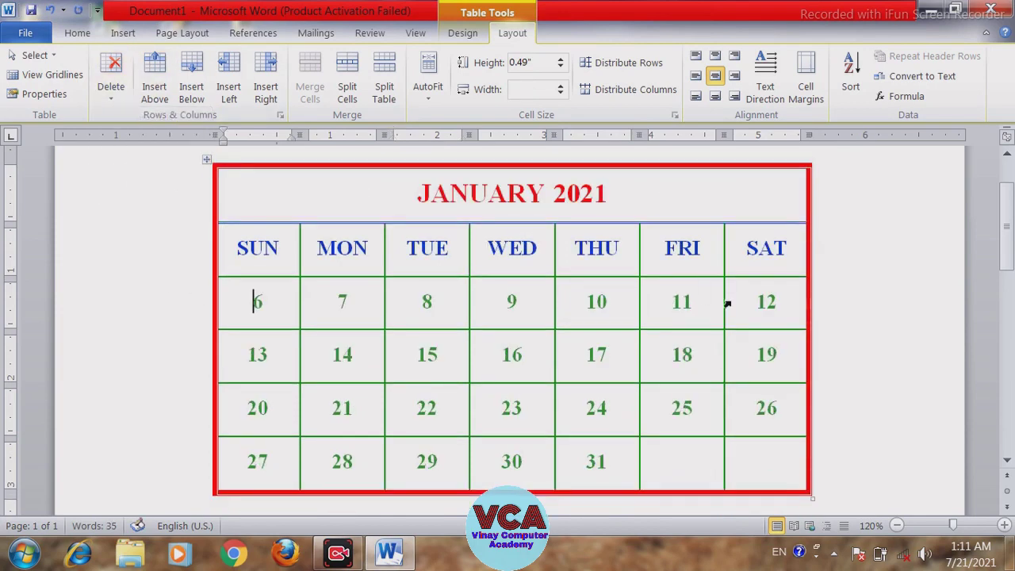
pyautogui.hotkey('ctrl', 'z')
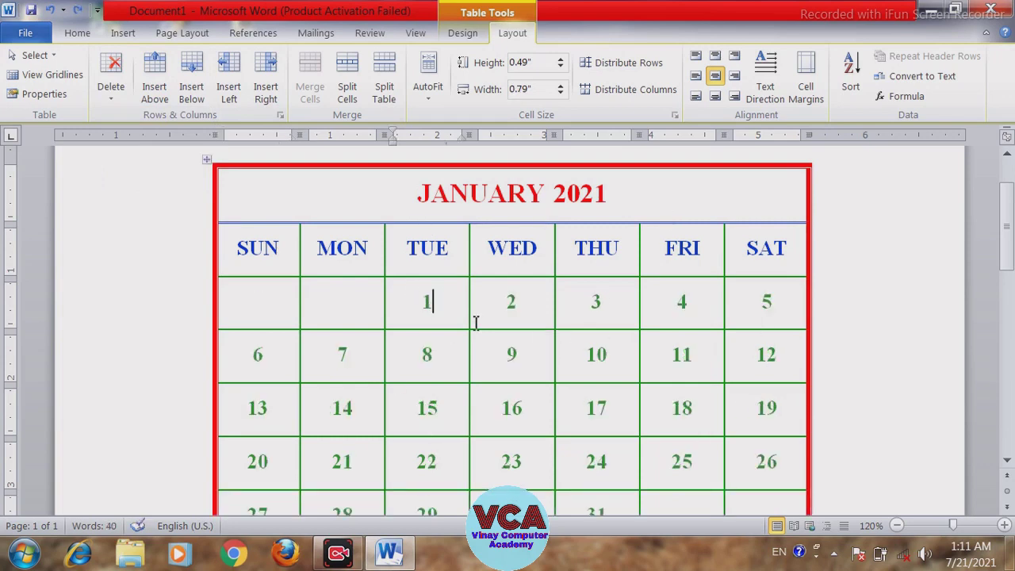
pyautogui.click(111, 106)
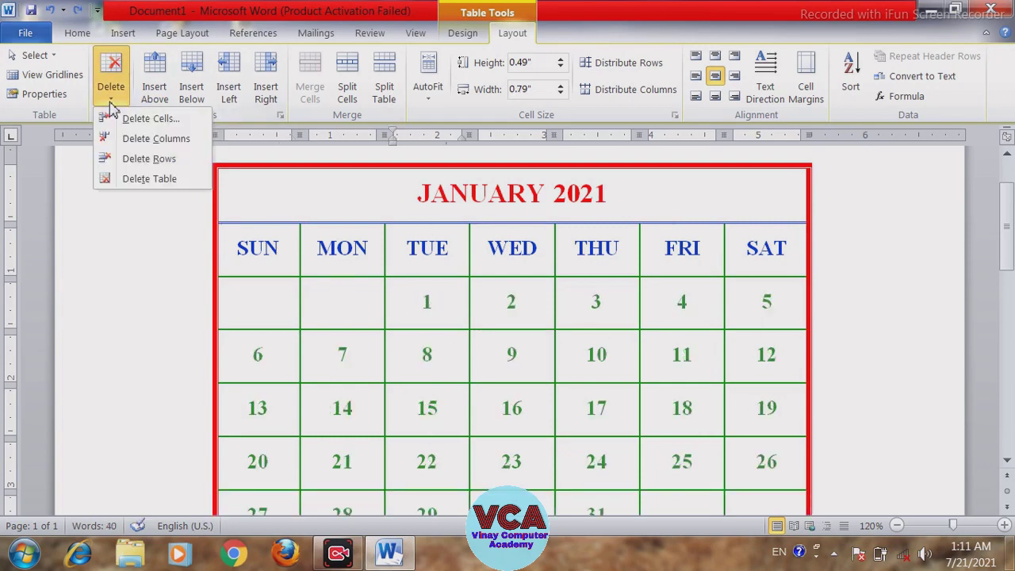
pyautogui.click(149, 179)
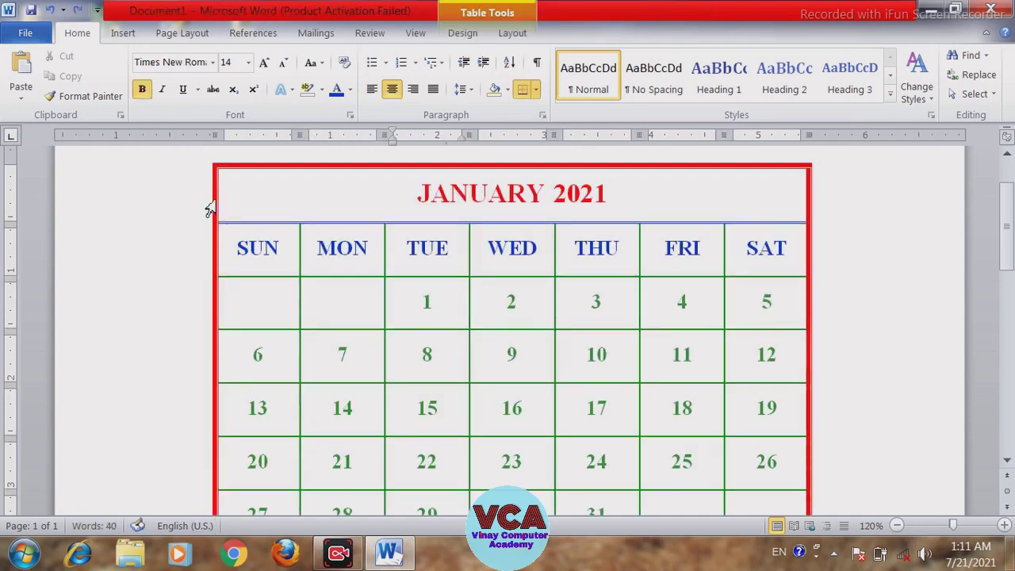
pyautogui.click(512, 33)
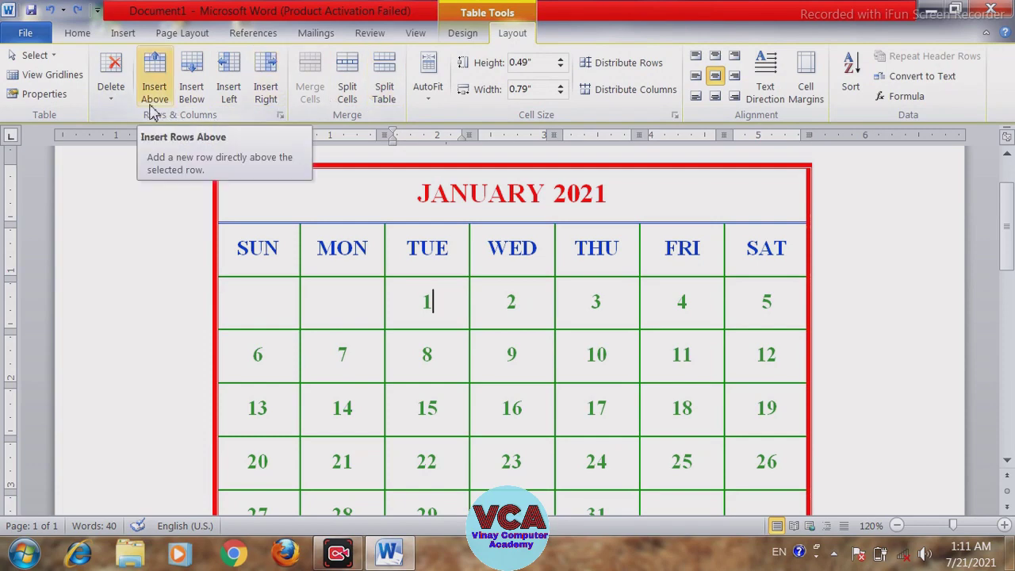
pyautogui.moveTo(1001, 256)
pyautogui.mouseDown()
pyautogui.moveTo(1006, 317)
pyautogui.moveTo(1009, 262)
pyautogui.mouseUp()
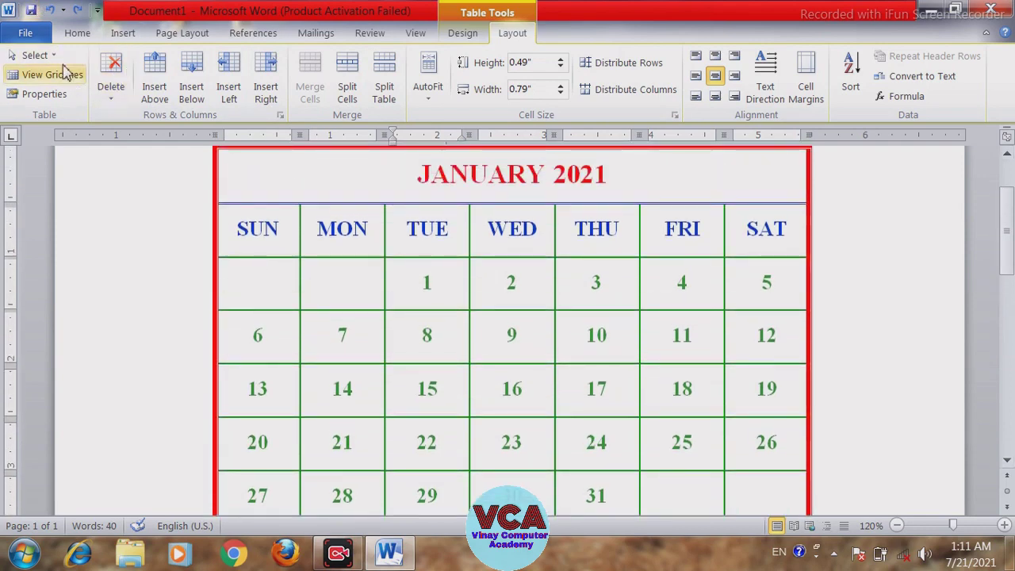
pyautogui.click(35, 54)
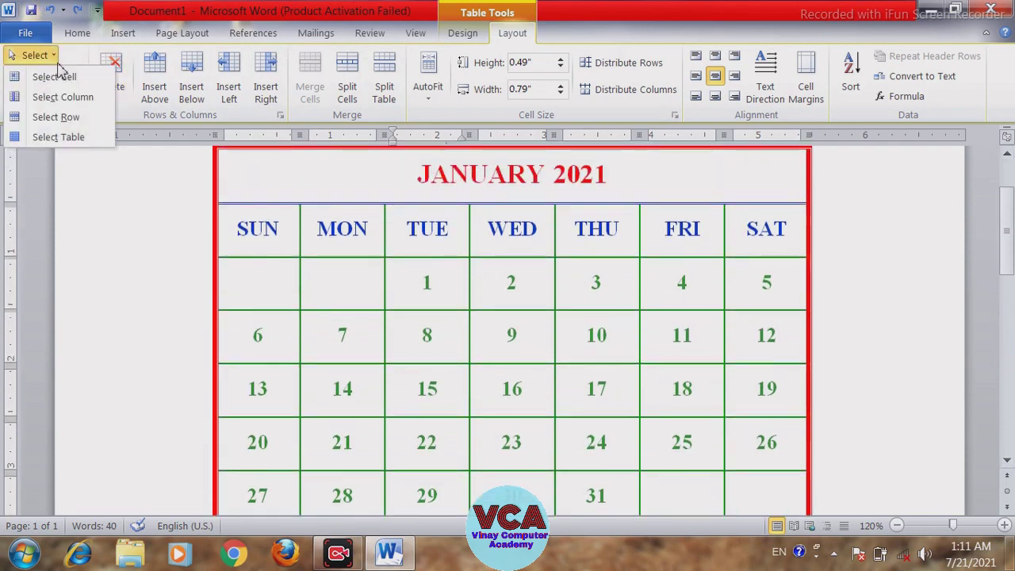
pyautogui.click(337, 240)
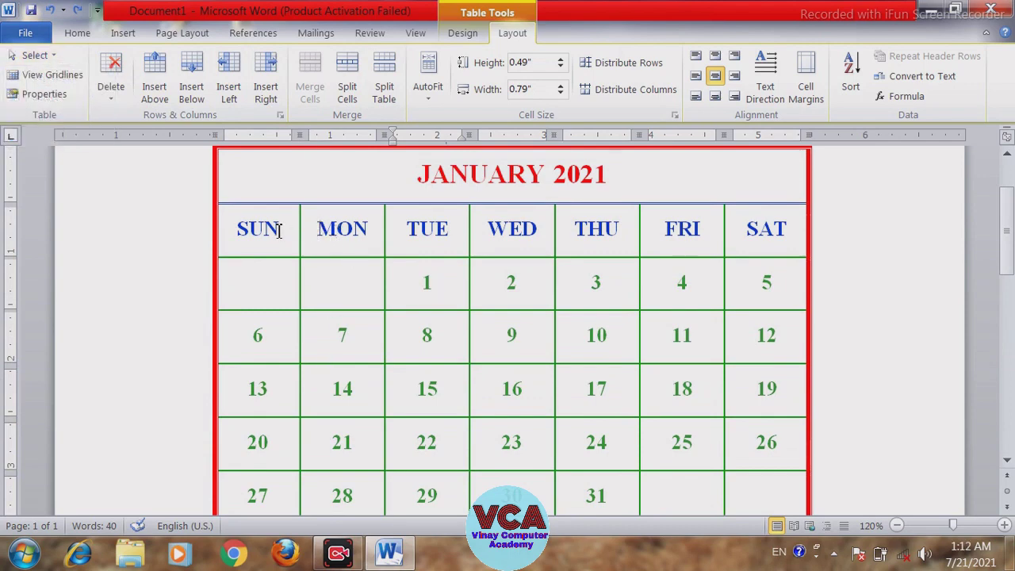
pyautogui.moveTo(279, 231); pyautogui.dragTo(760, 228)
pyautogui.click(593, 282)
pyautogui.moveTo(458, 234); pyautogui.dragTo(503, 256)
pyautogui.click(444, 335)
pyautogui.moveTo(415, 277); pyautogui.dragTo(447, 279)
pyautogui.click(444, 381)
pyautogui.moveTo(341, 230); pyautogui.dragTo(343, 493)
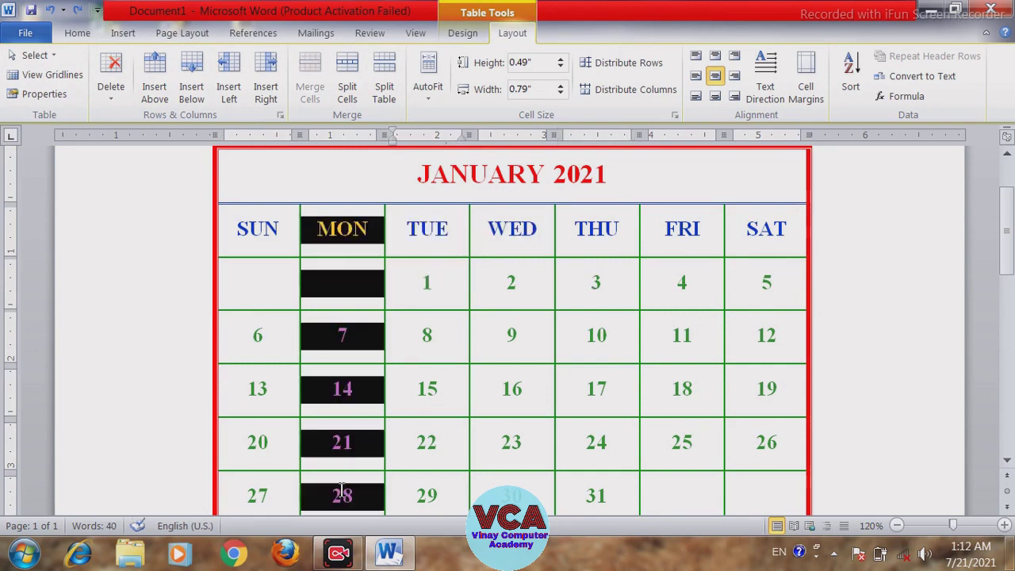
pyautogui.click(523, 441)
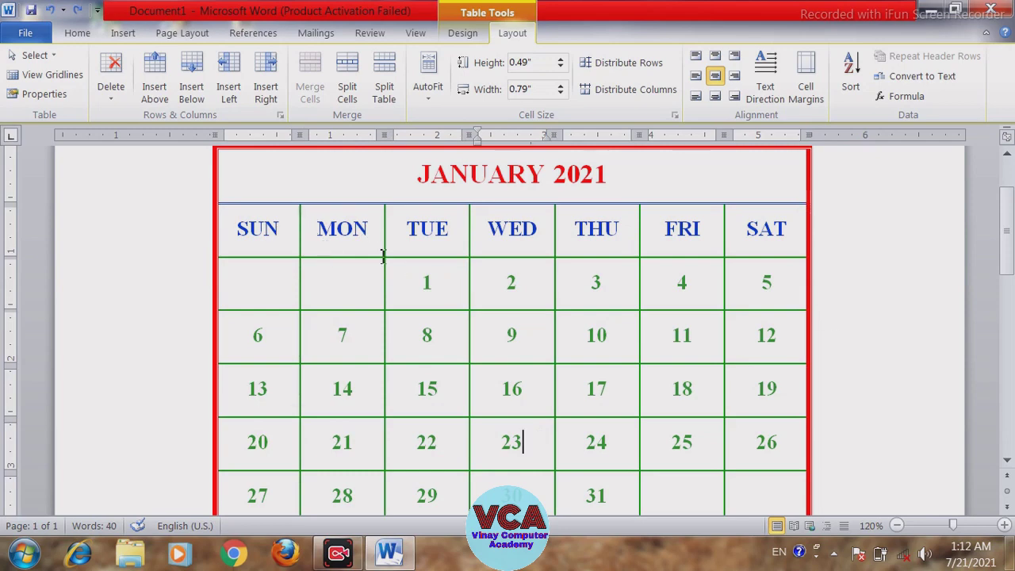
pyautogui.moveTo(260, 184); pyautogui.dragTo(759, 521)
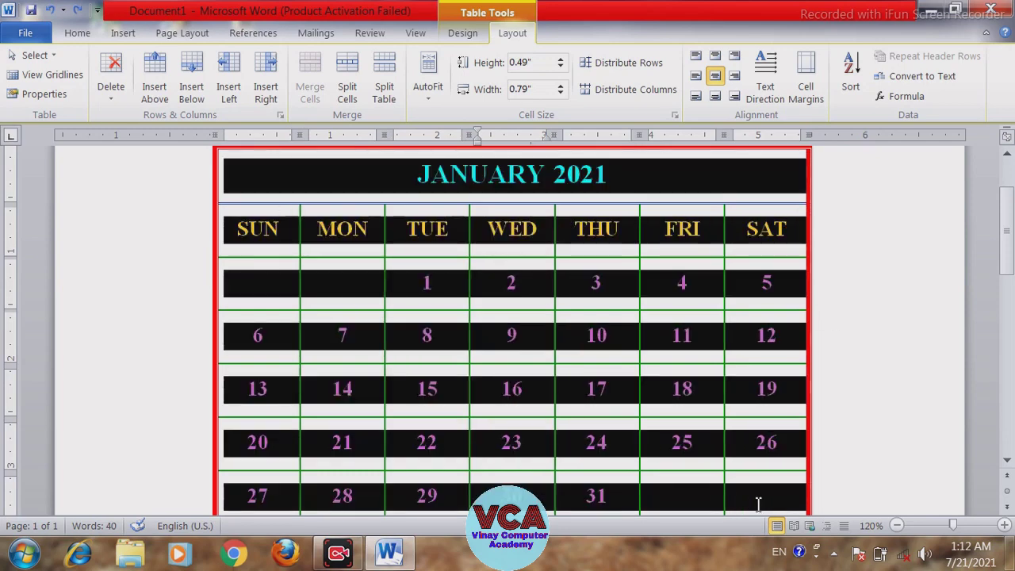
pyautogui.moveTo(758, 522); pyautogui.dragTo(743, 381)
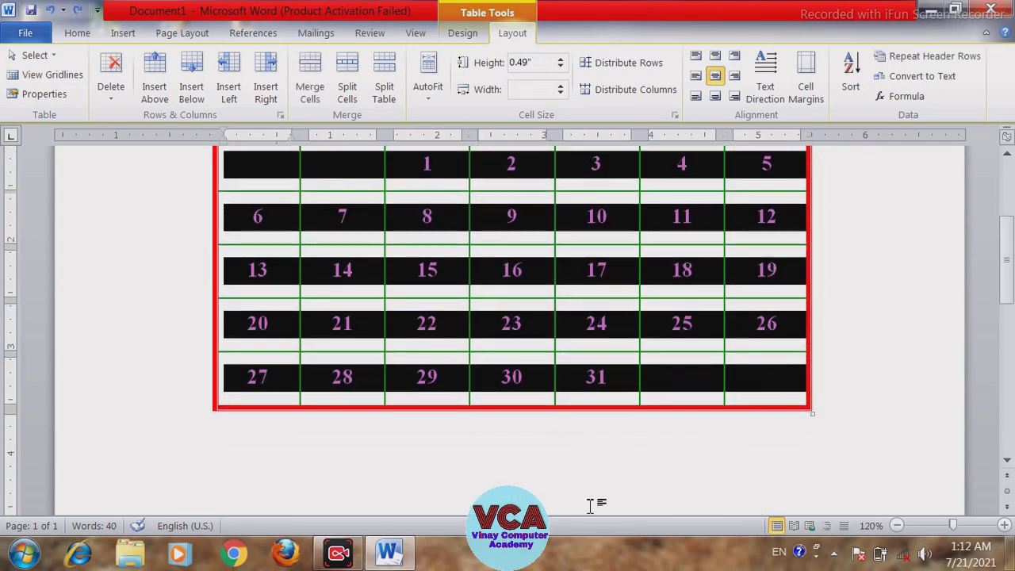
pyautogui.click(445, 288)
pyautogui.scroll(3, 952, 319)
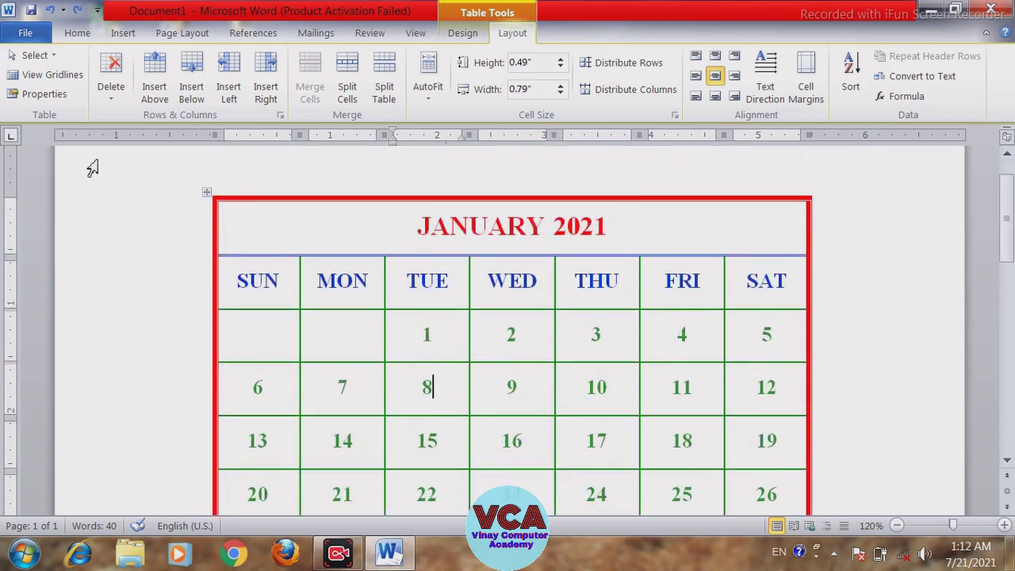
pyautogui.click(51, 57)
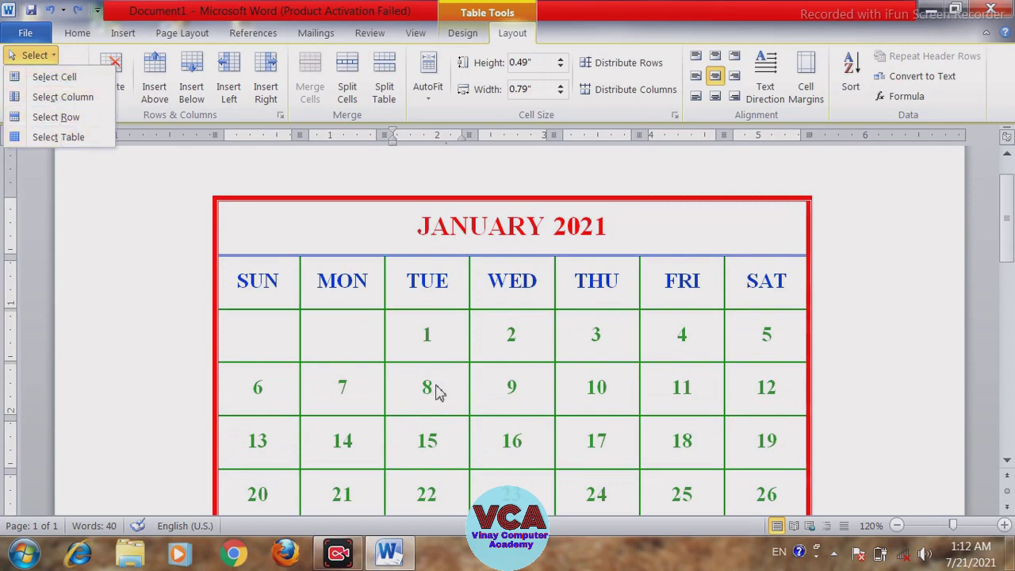
pyautogui.click(59, 77)
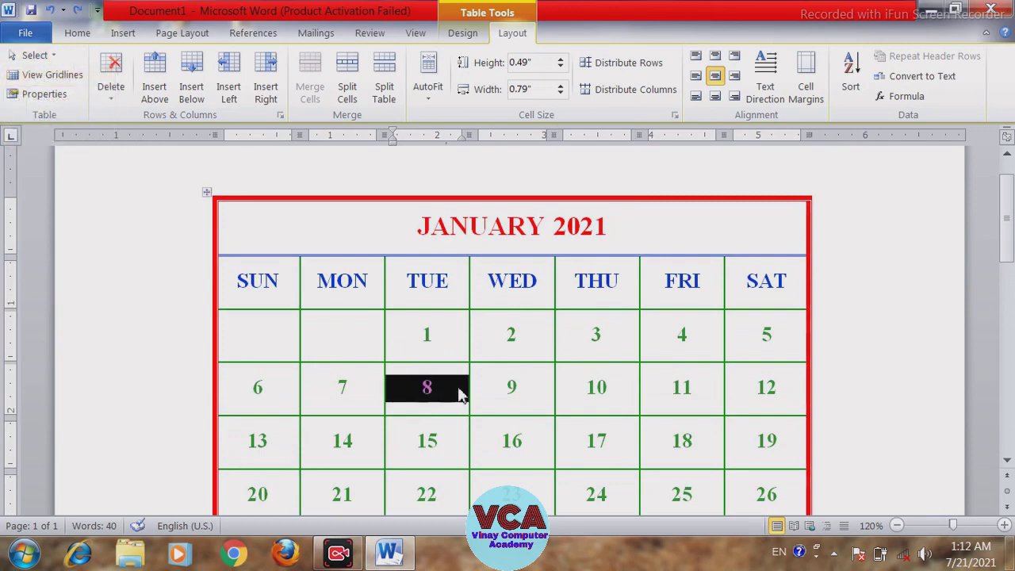
pyautogui.click(428, 389)
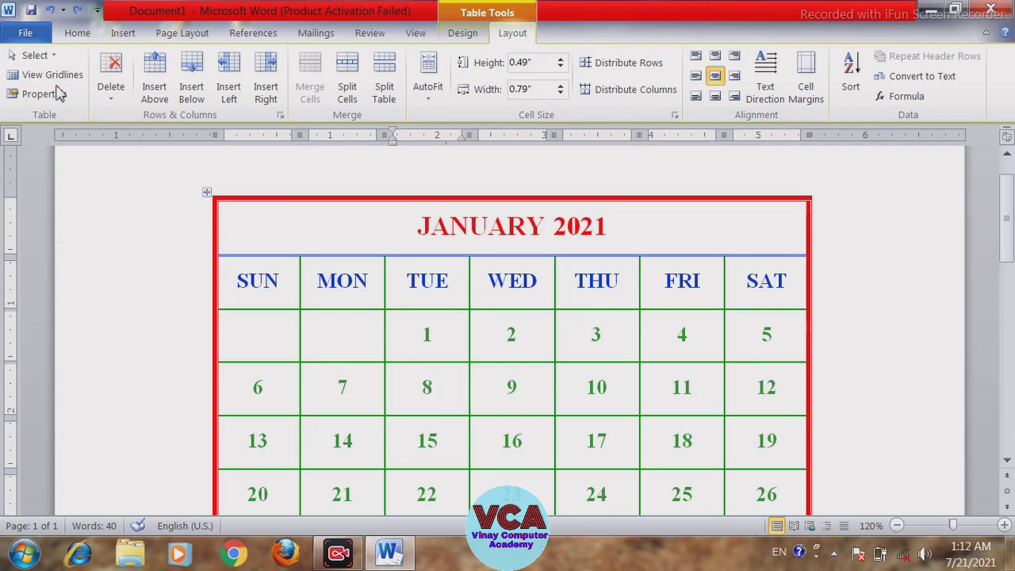
pyautogui.click(35, 55)
pyautogui.click(59, 77)
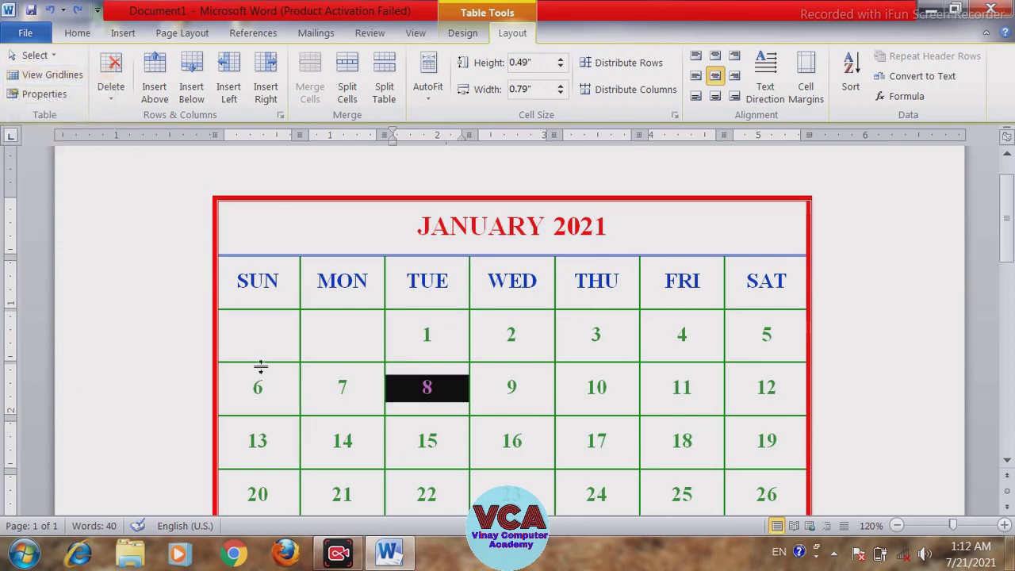
pyautogui.click(442, 403)
pyautogui.click(35, 55)
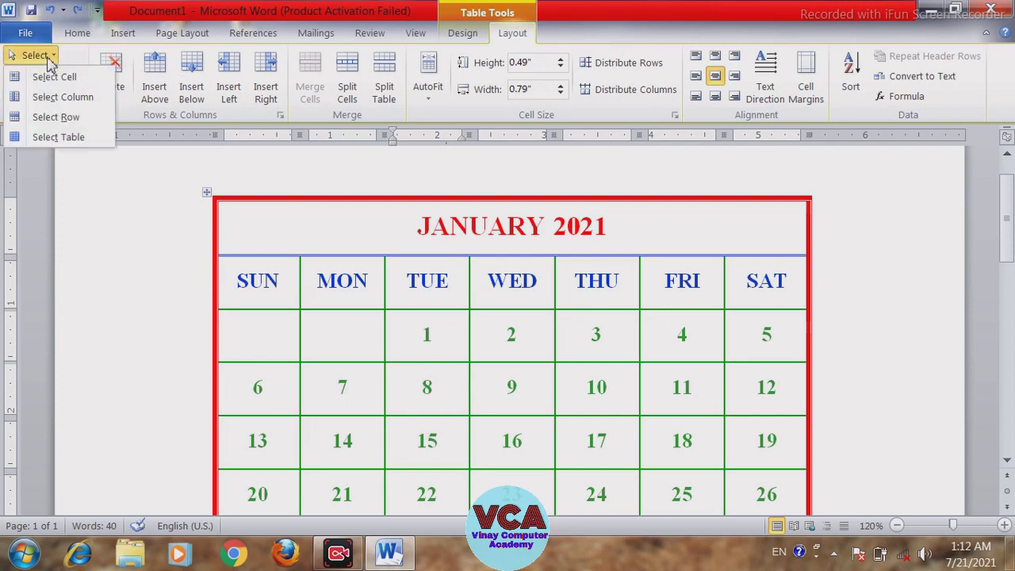
pyautogui.click(69, 102)
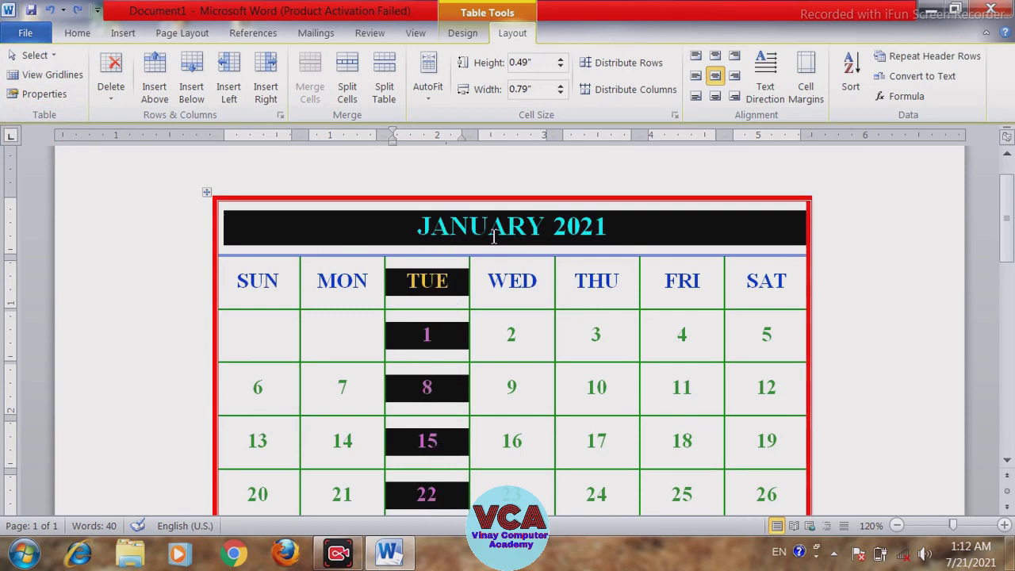
pyautogui.click(421, 333)
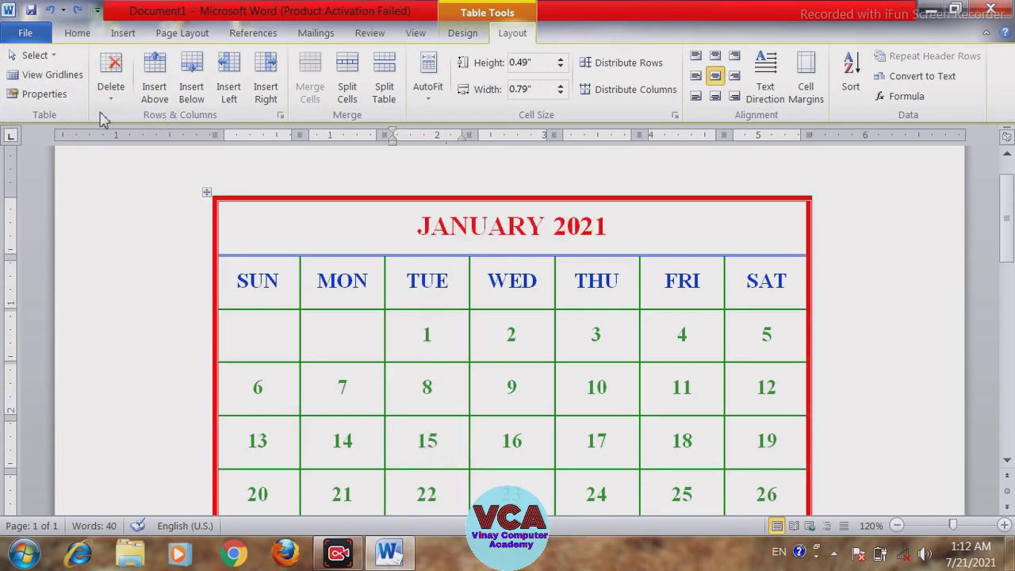
pyautogui.click(56, 57)
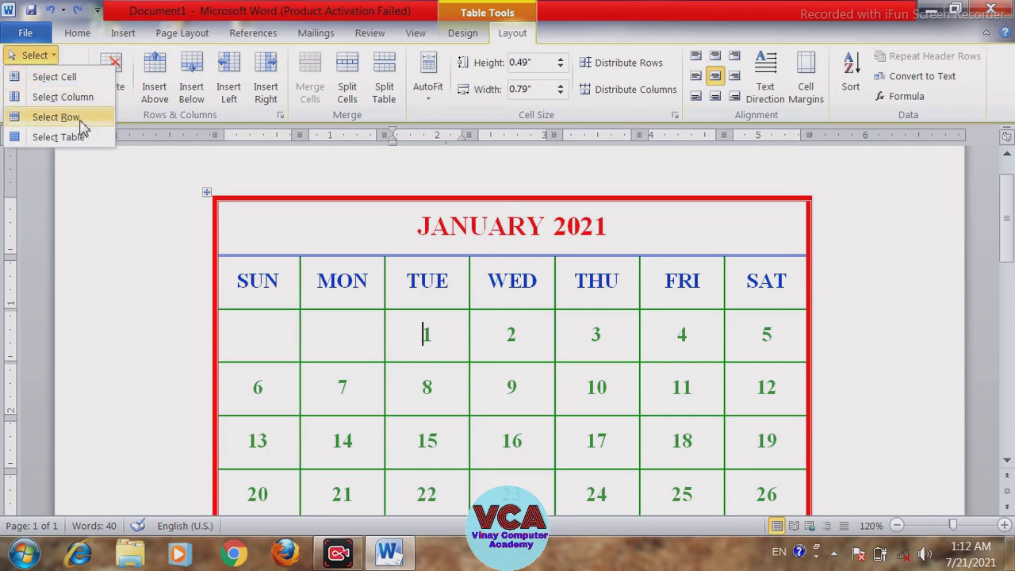
pyautogui.click(56, 117)
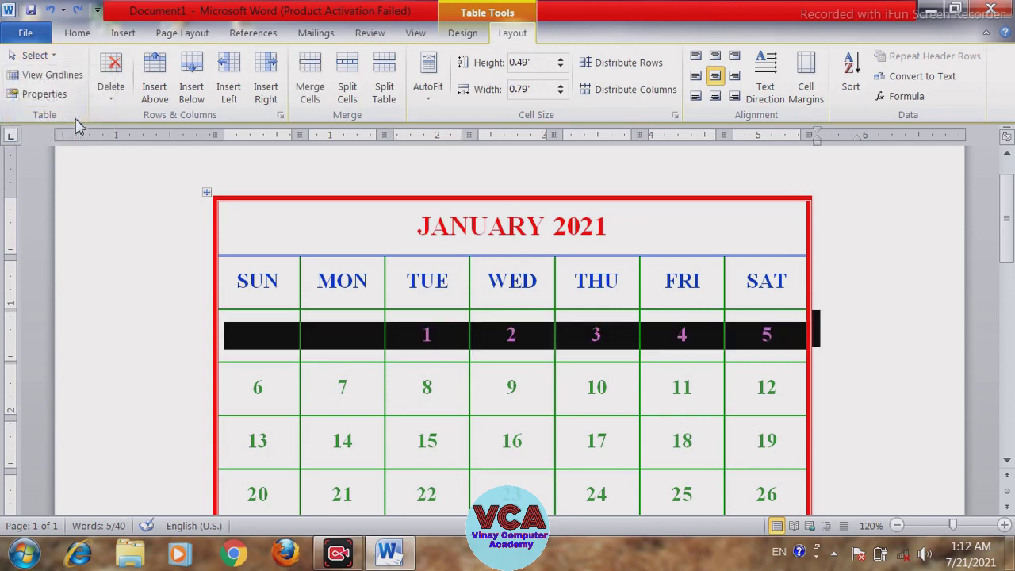
pyautogui.click(431, 347)
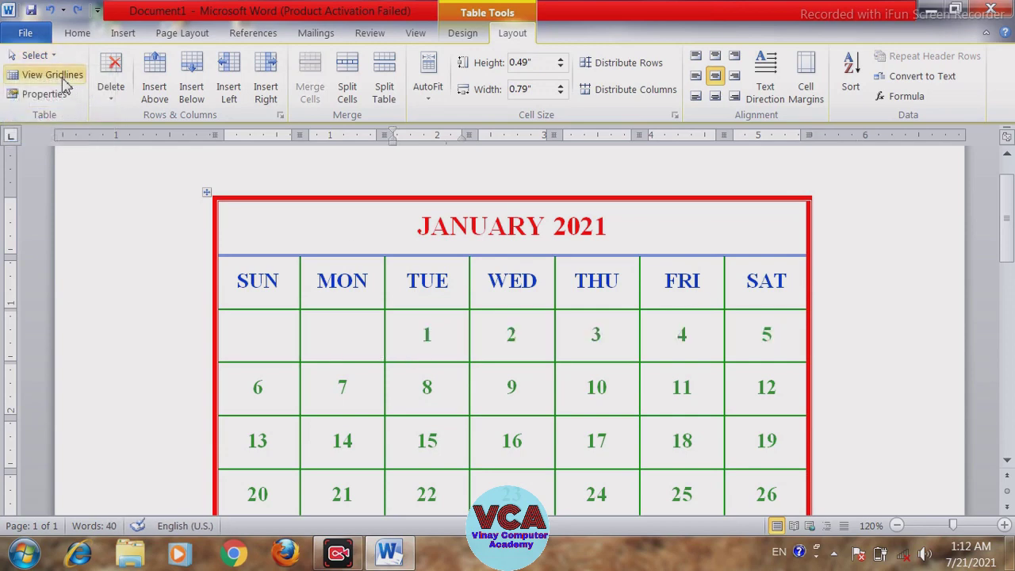
pyautogui.click(35, 55)
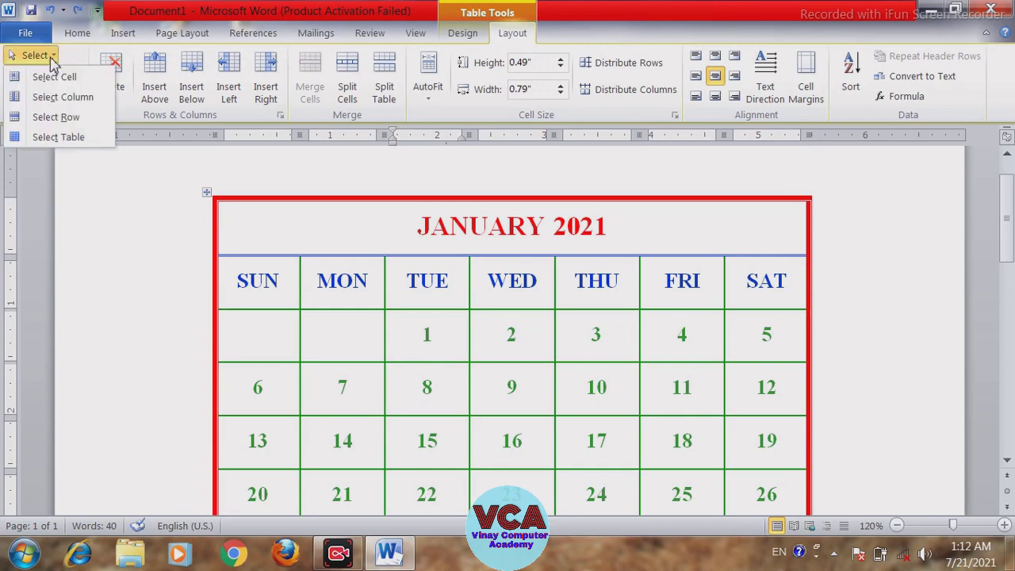
pyautogui.click(70, 139)
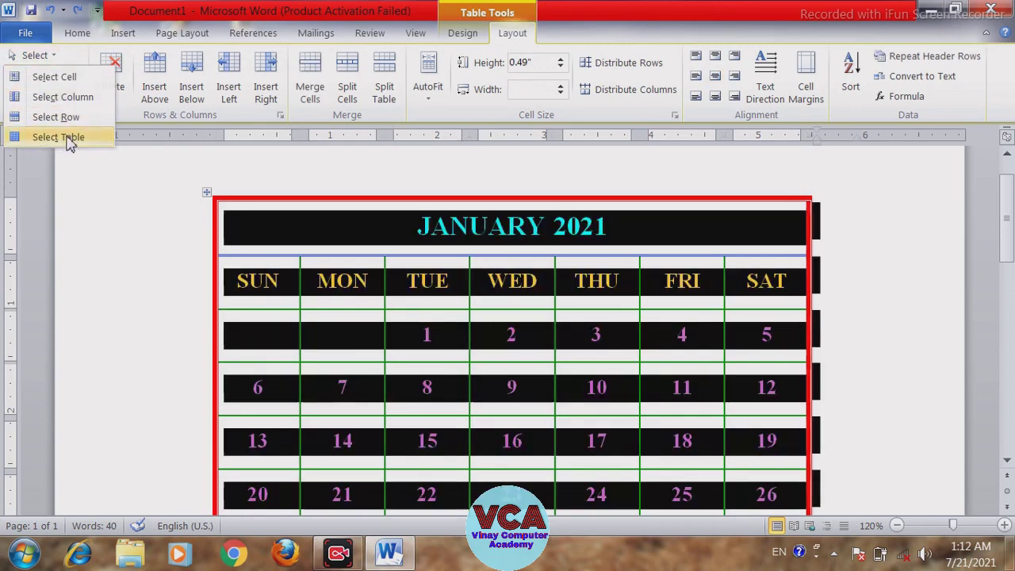
pyautogui.click(368, 353)
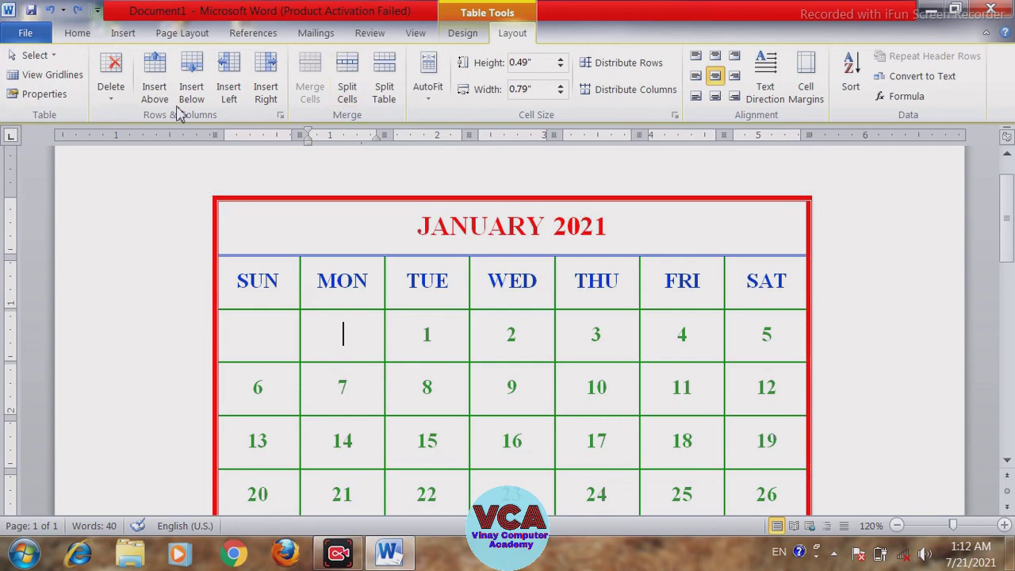
pyautogui.click(54, 79)
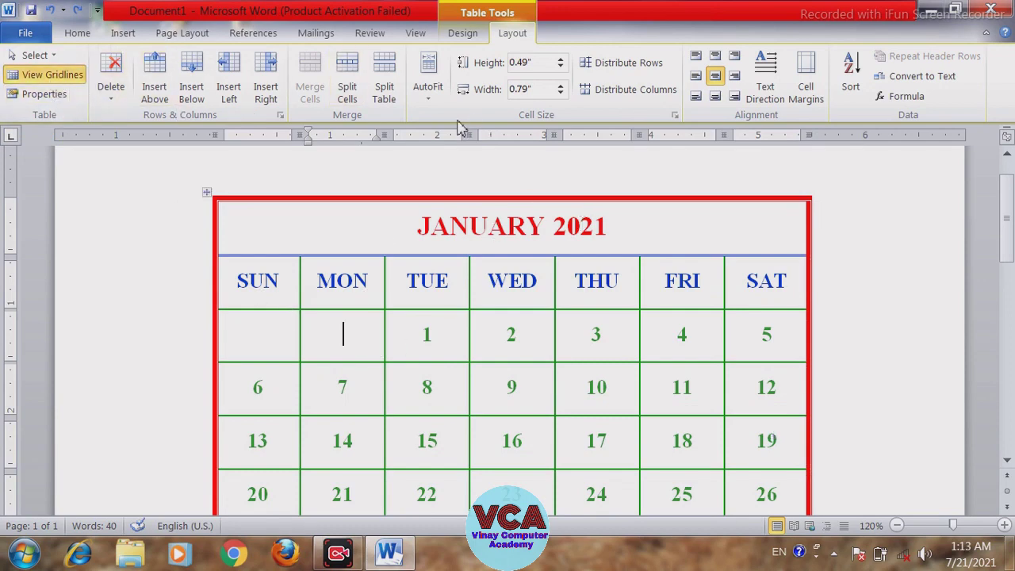
pyautogui.click(415, 32)
pyautogui.click(216, 76)
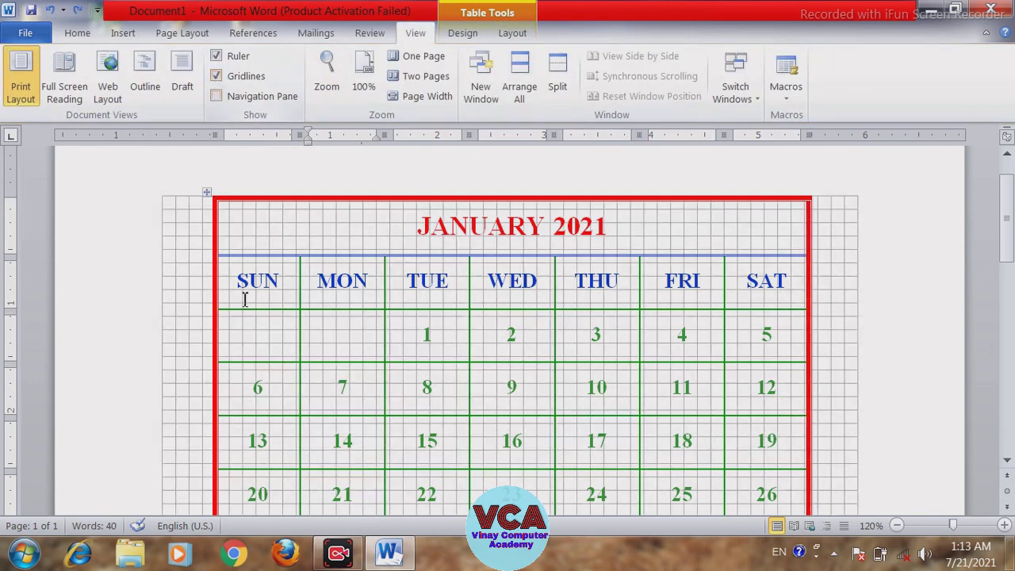
pyautogui.click(343, 334)
pyautogui.moveTo(1007, 262); pyautogui.dragTo(1009, 238)
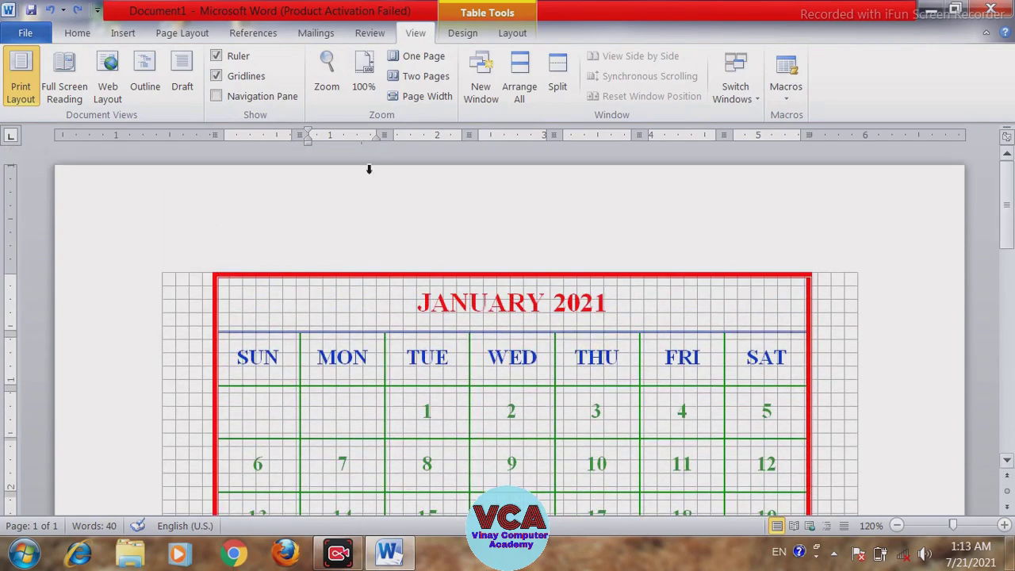
pyautogui.click(217, 77)
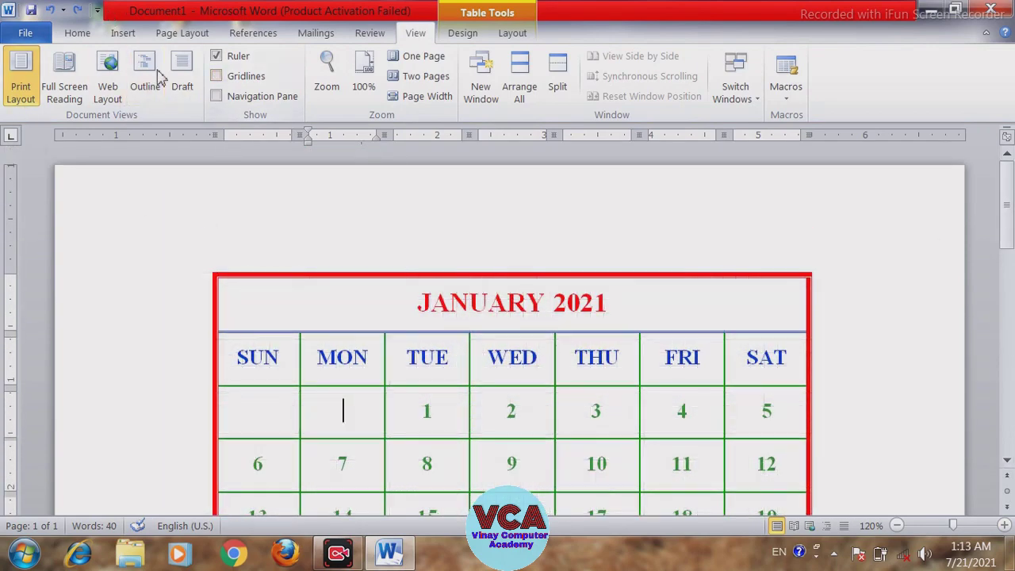
pyautogui.click(509, 34)
pyautogui.click(34, 55)
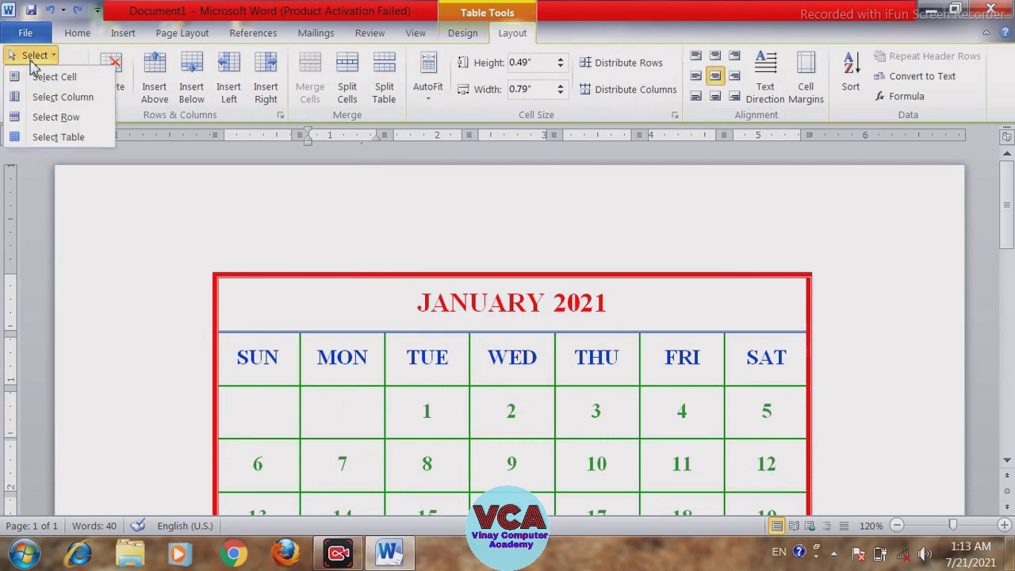
pyautogui.click(41, 62)
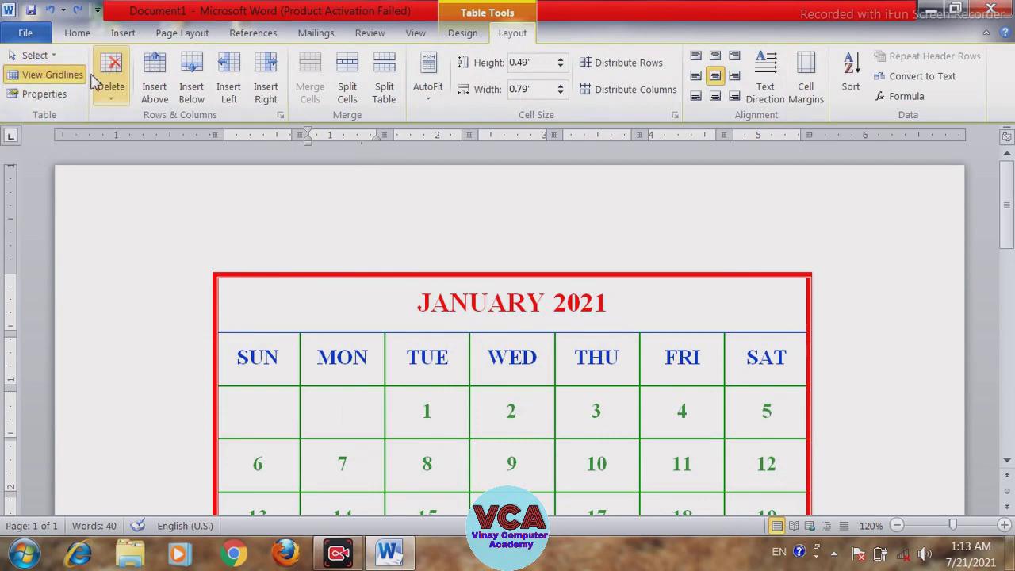
# Open Table Properties, move it aside, and close it unchanged
pyautogui.click(39, 96)
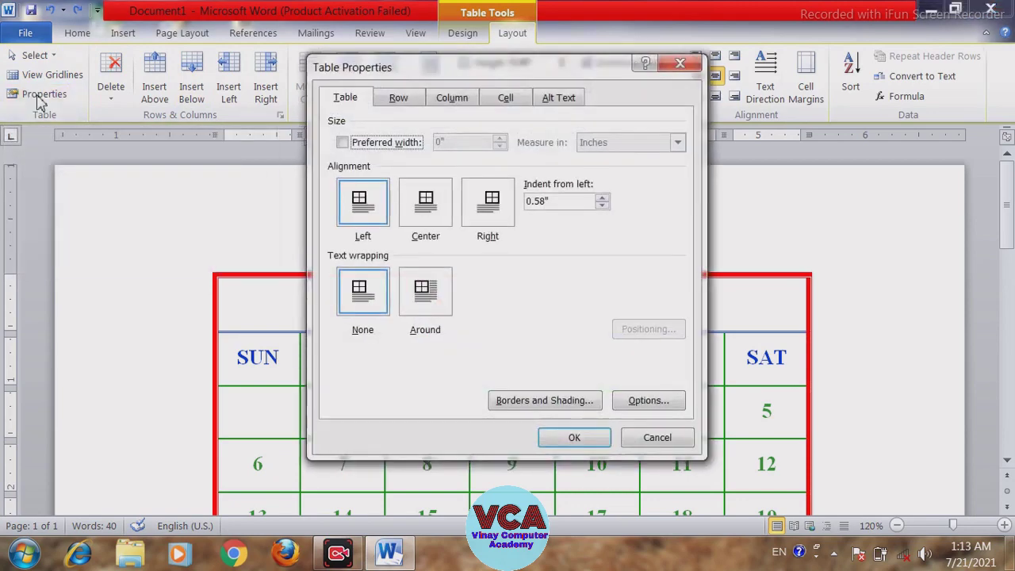
pyautogui.moveTo(467, 68)
pyautogui.mouseDown()
pyautogui.moveTo(146, 121)
pyautogui.moveTo(275, 127)
pyautogui.mouseUp()
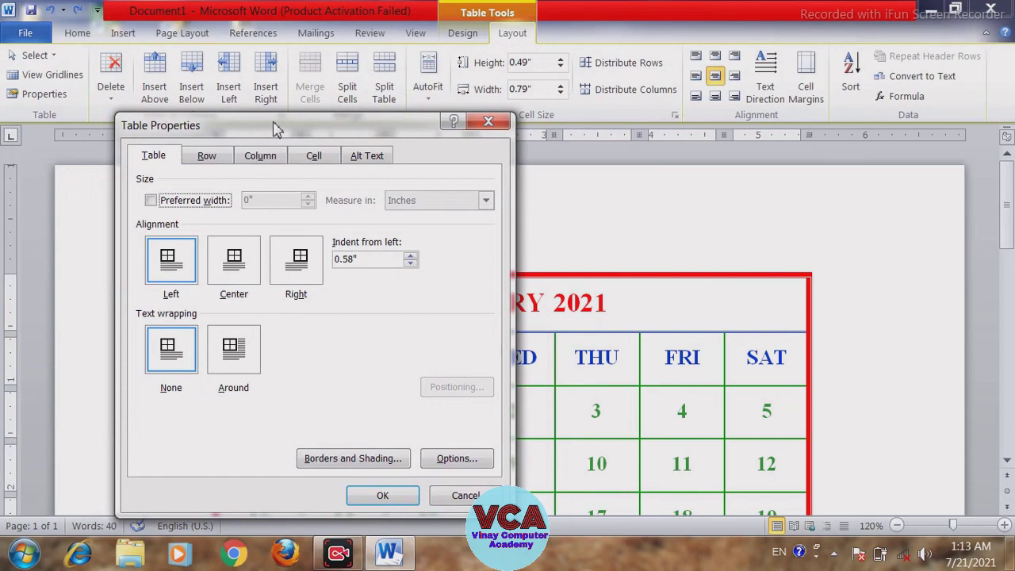
pyautogui.click(487, 122)
# Shrink the calendar table from its bottom-right corner and reopen Table Properties
pyautogui.scroll(-3, 1008, 252)
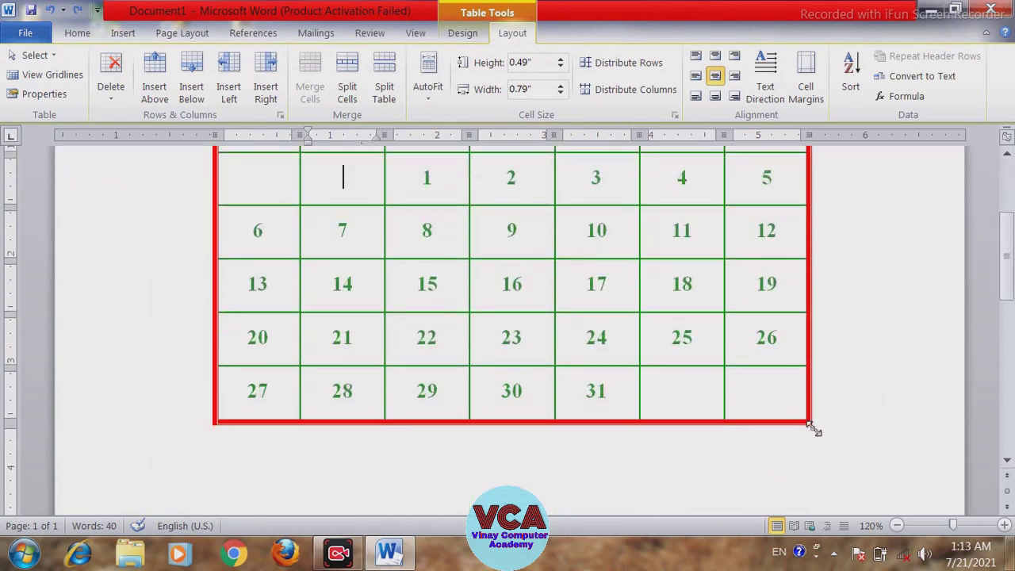
pyautogui.moveTo(813, 429); pyautogui.dragTo(669, 309)
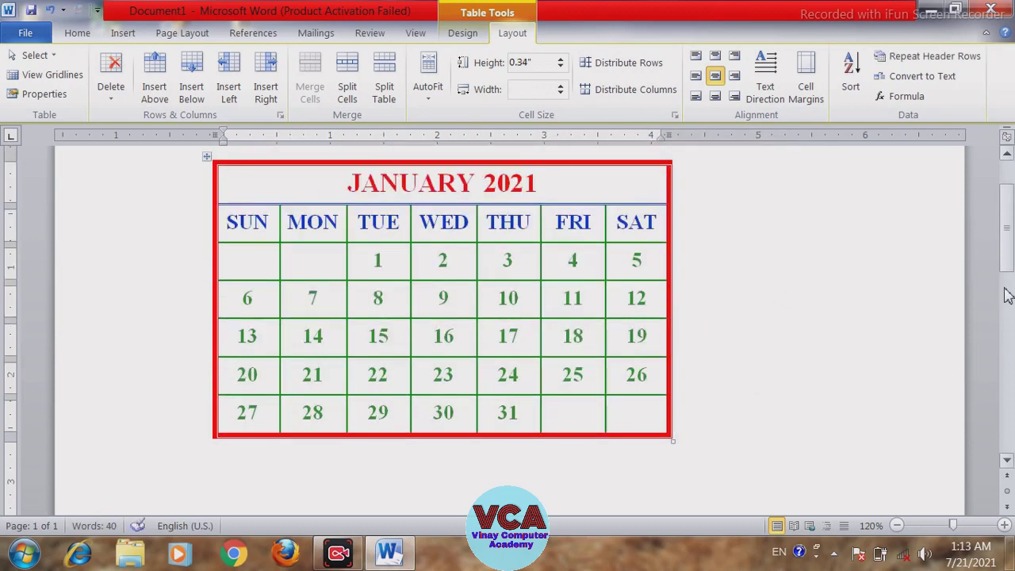
pyautogui.scroll(1, 1008, 295)
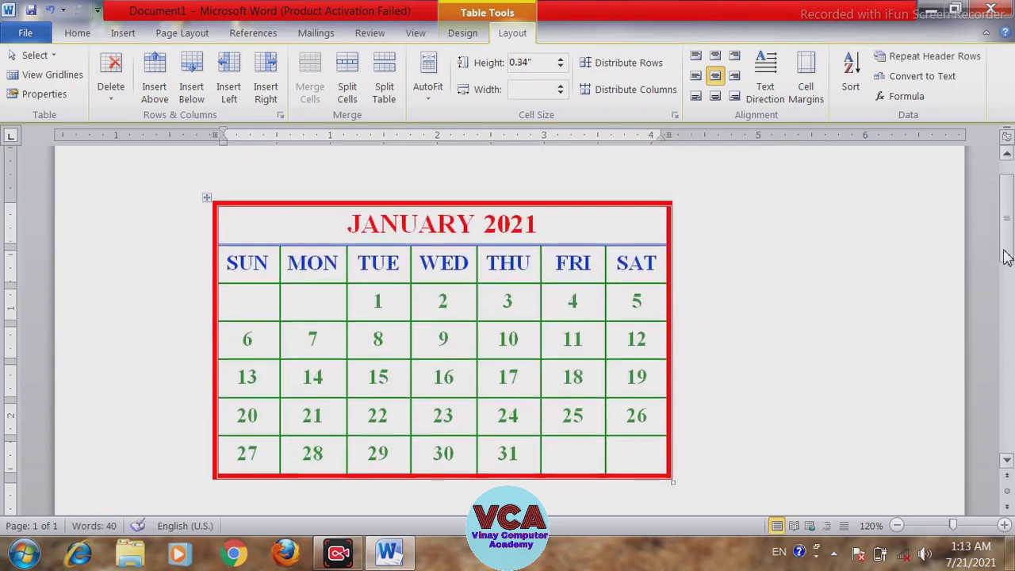
pyautogui.click(40, 93)
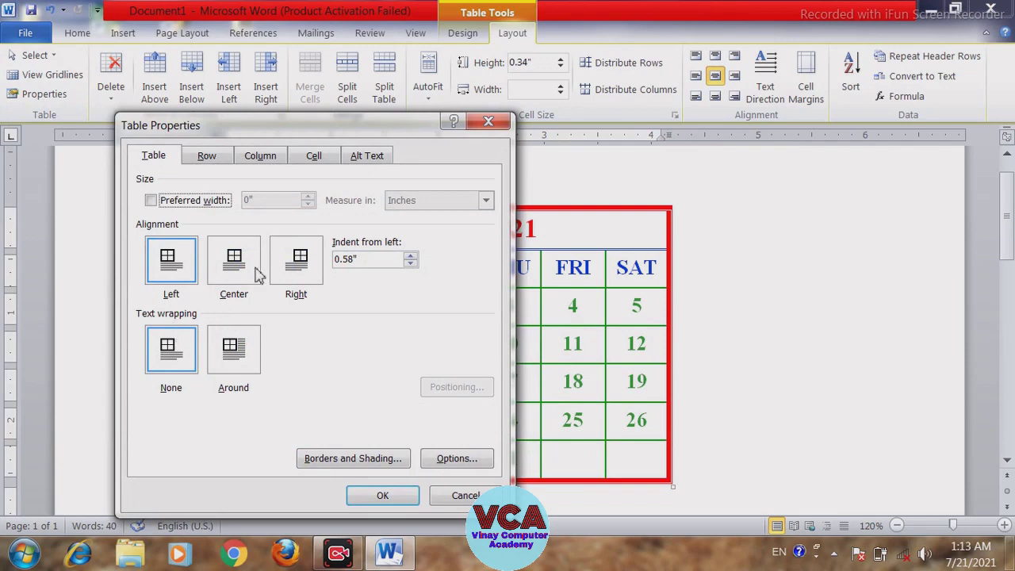
# Try Center and Right table alignment, then set text wrapping to None
pyautogui.click(235, 270)
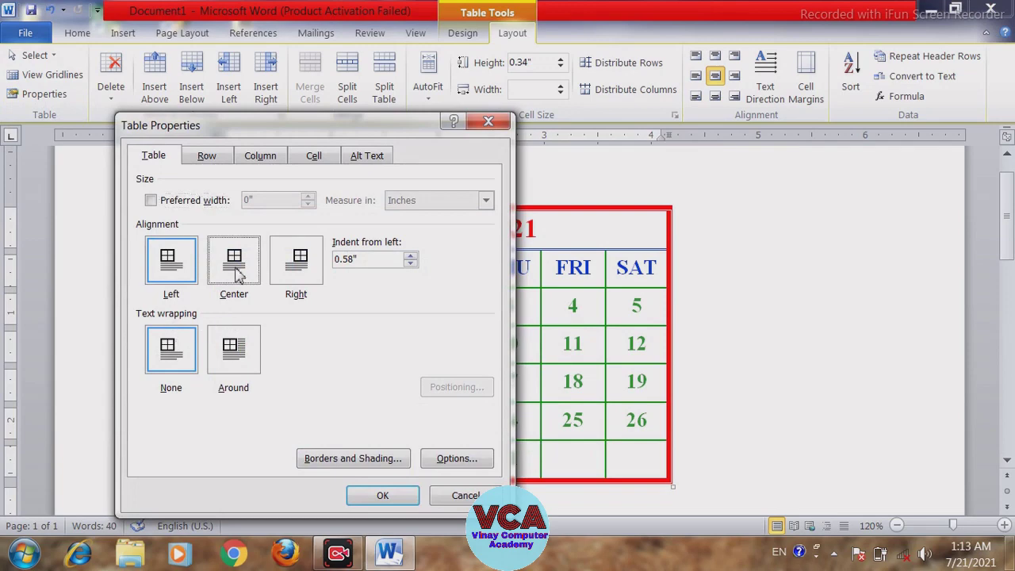
pyautogui.click(384, 495)
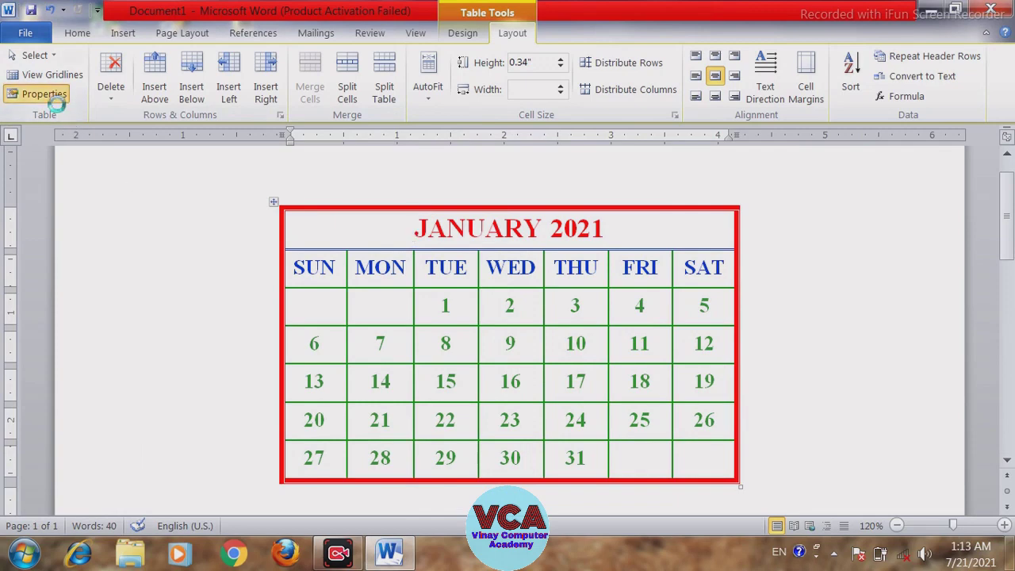
pyautogui.click(32, 93)
pyautogui.click(300, 258)
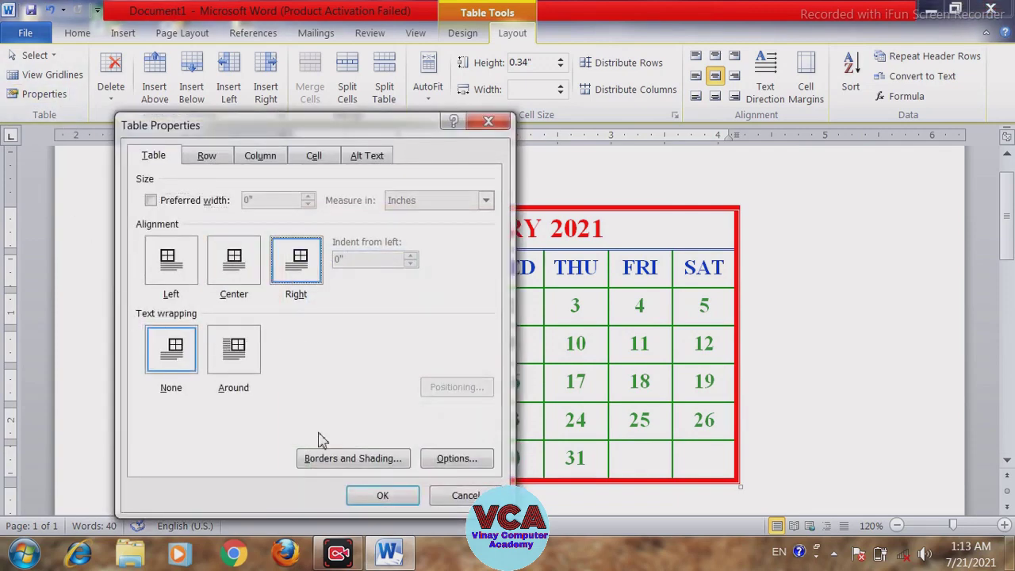
pyautogui.click(380, 496)
pyautogui.click(32, 93)
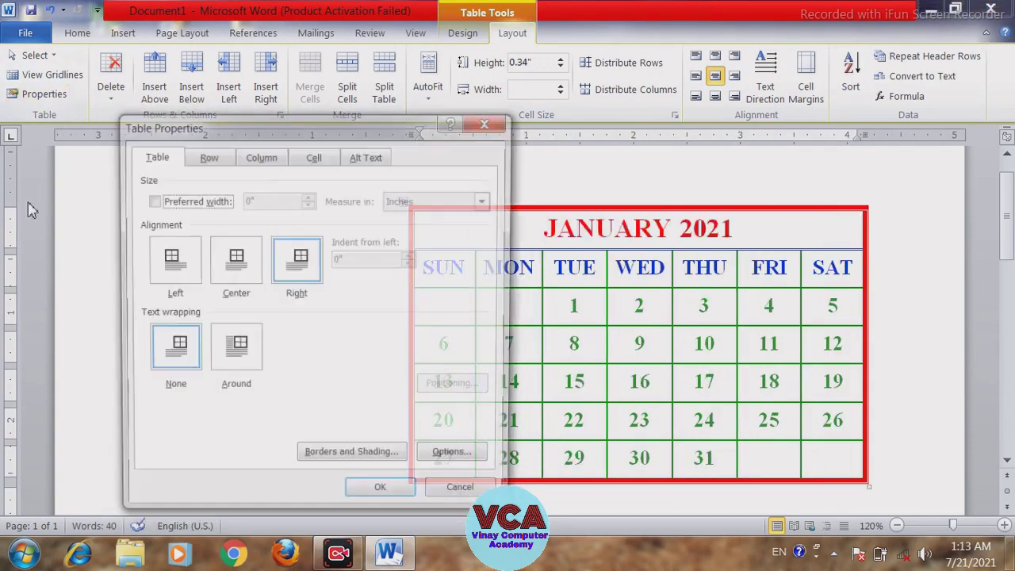
pyautogui.click(176, 359)
pyautogui.click(382, 495)
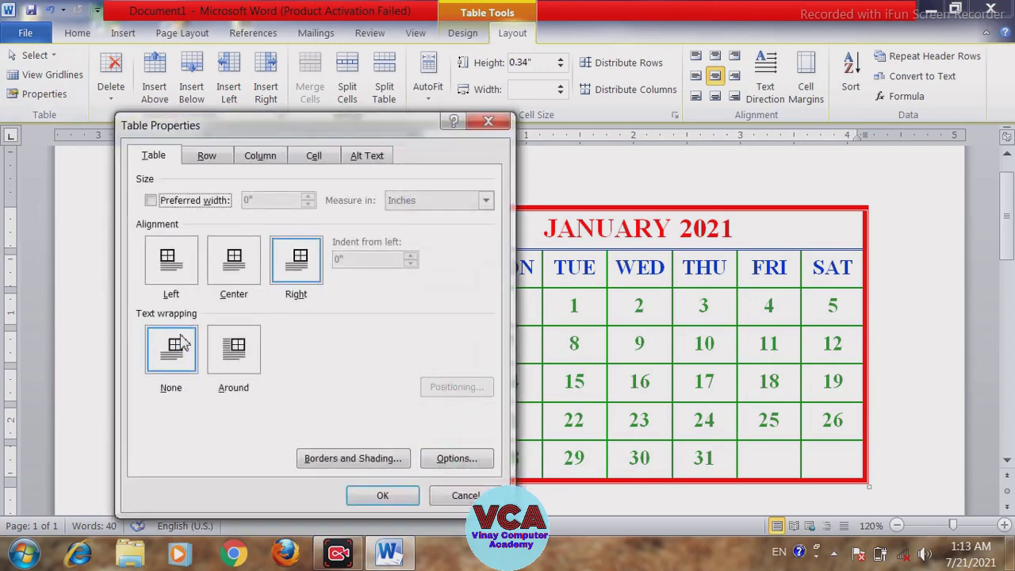
# Align the table Left, wrap Around, positioned Inside relative to Page and Bottom vertically
pyautogui.click(175, 276)
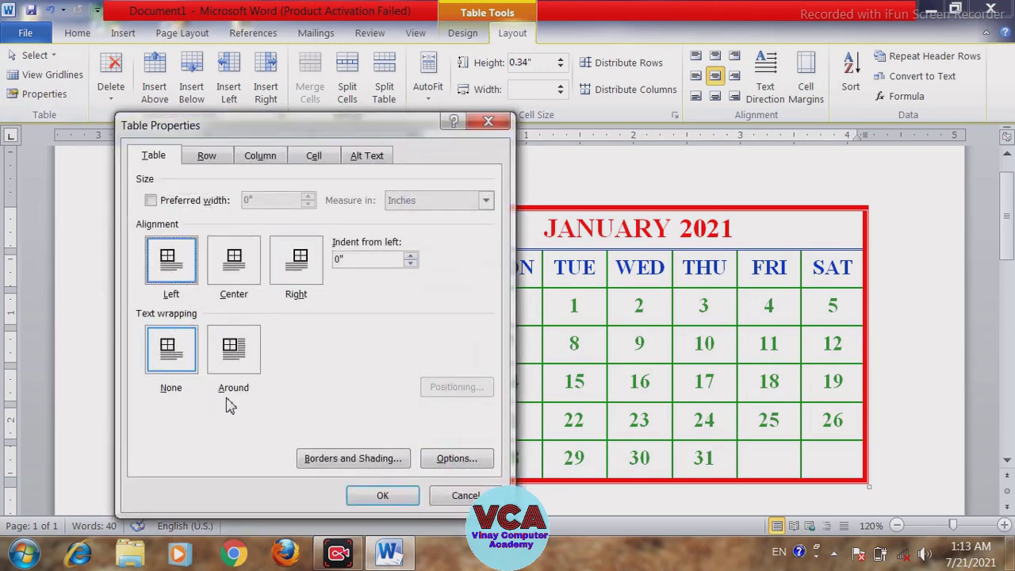
pyautogui.click(235, 370)
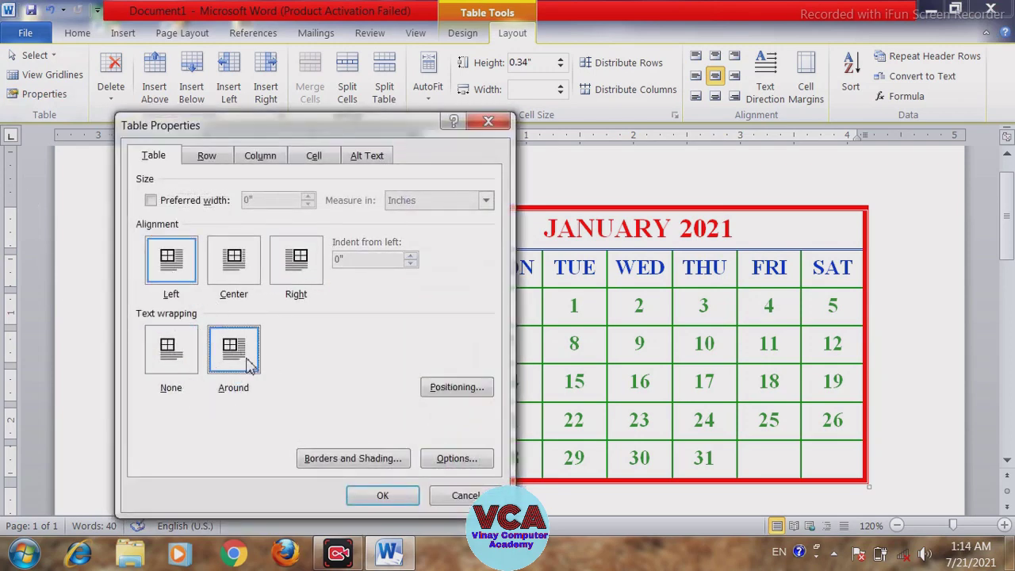
pyautogui.click(450, 389)
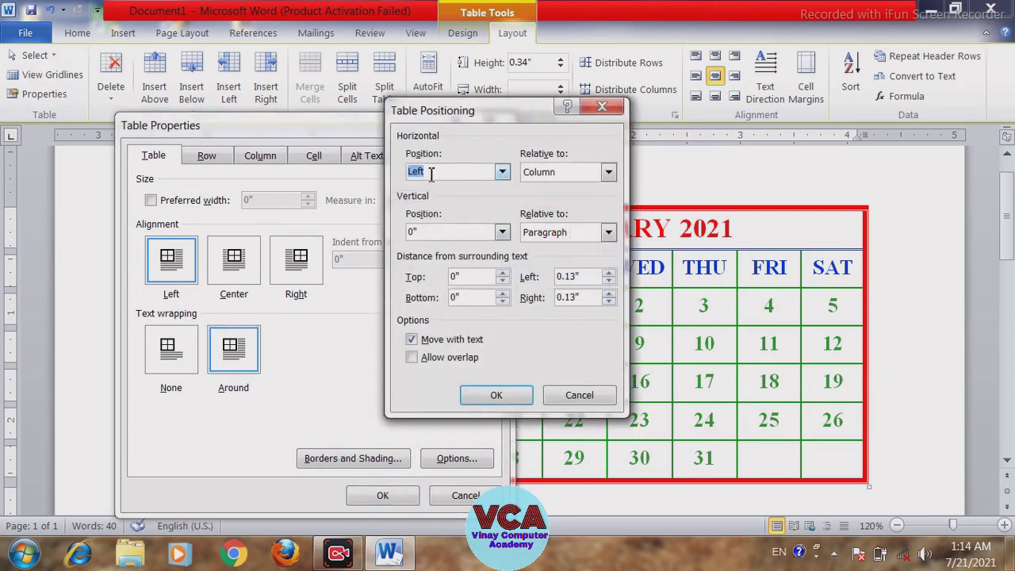
pyautogui.click(502, 171)
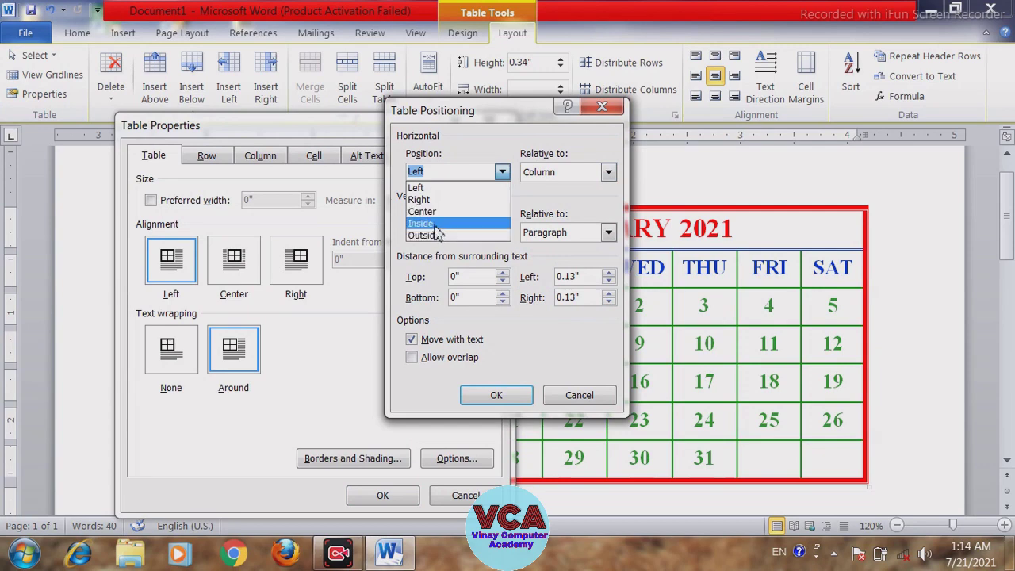
pyautogui.click(436, 225)
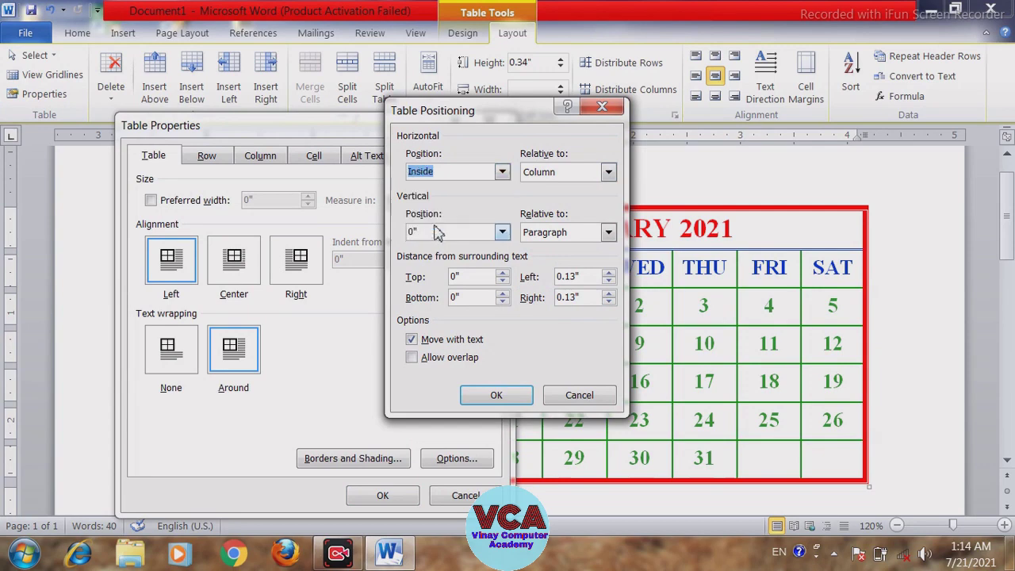
pyautogui.click(612, 173)
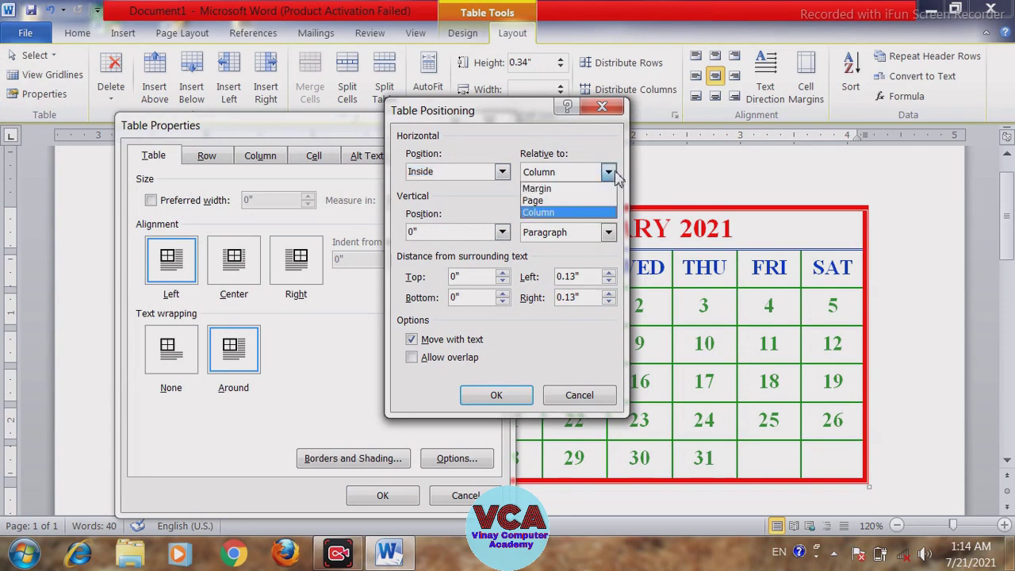
pyautogui.click(565, 200)
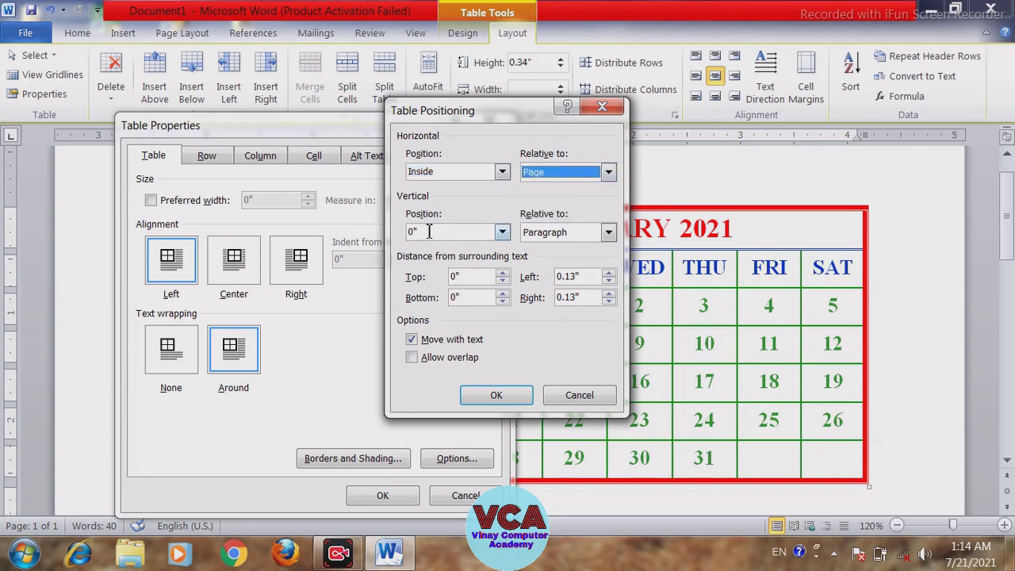
pyautogui.click(503, 234)
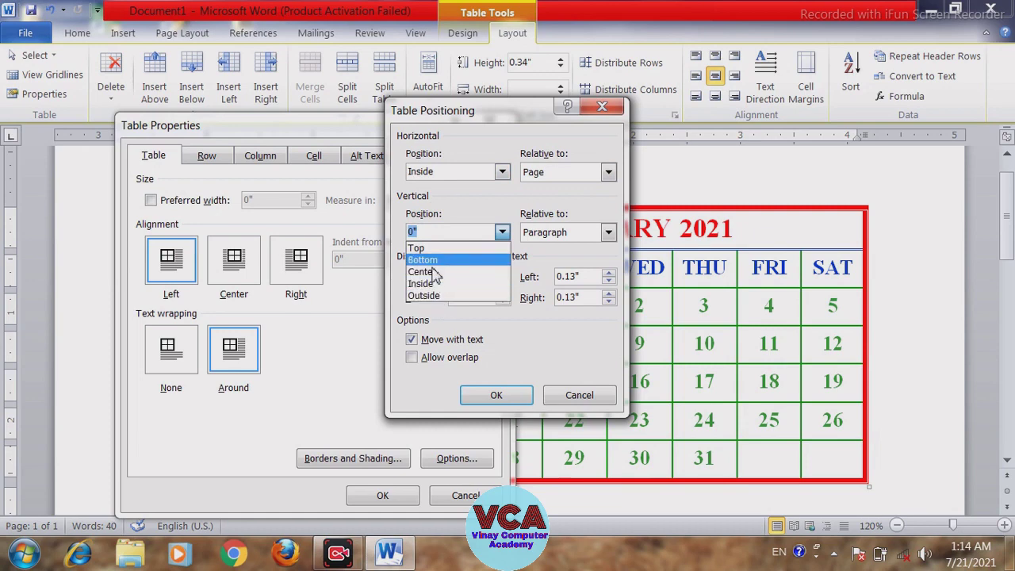
pyautogui.click(433, 261)
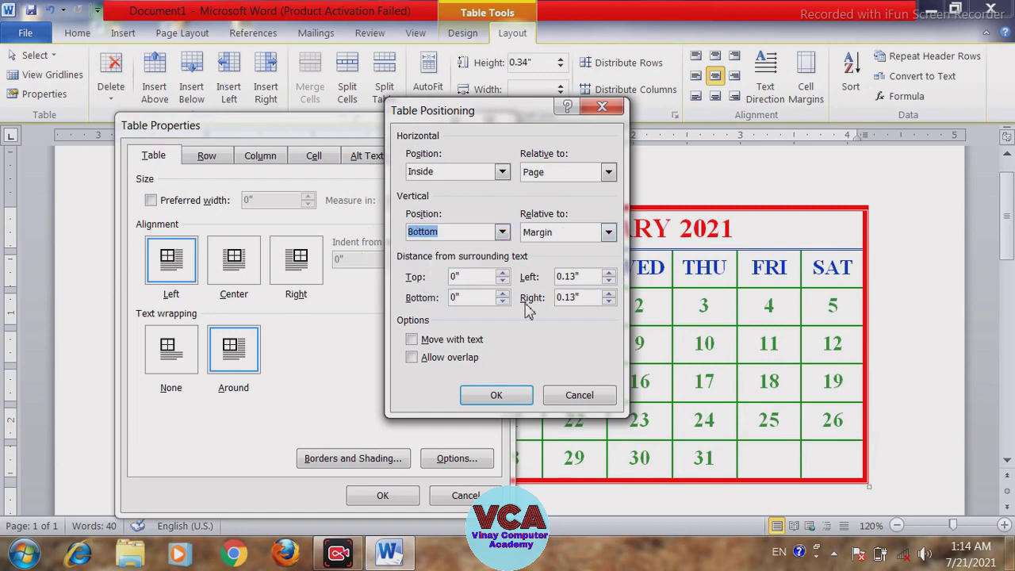
pyautogui.click(496, 396)
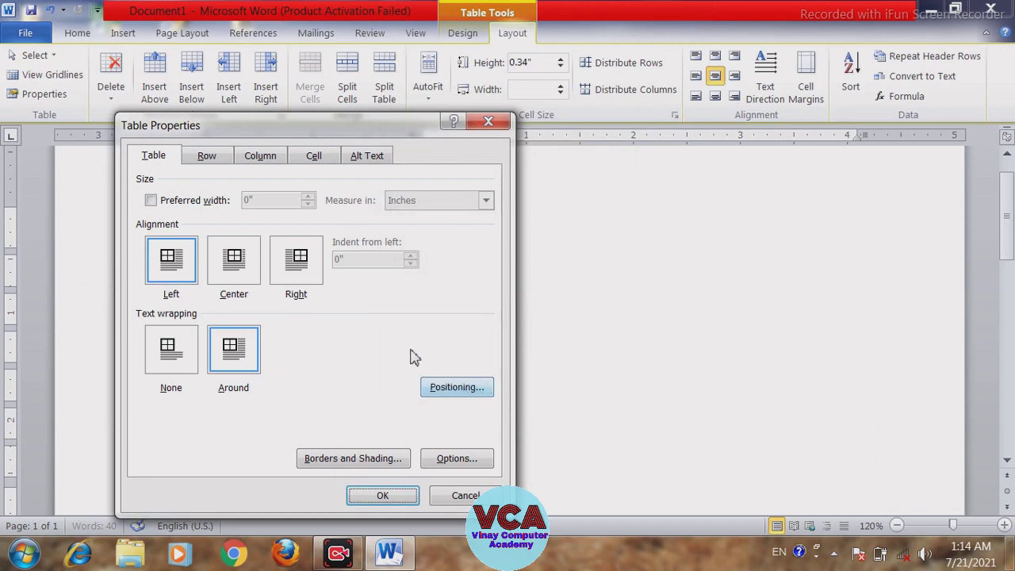
# Apply the positioning, then reopen Table Properties and review the Row, Column and Cell tabs
pyautogui.click(382, 495)
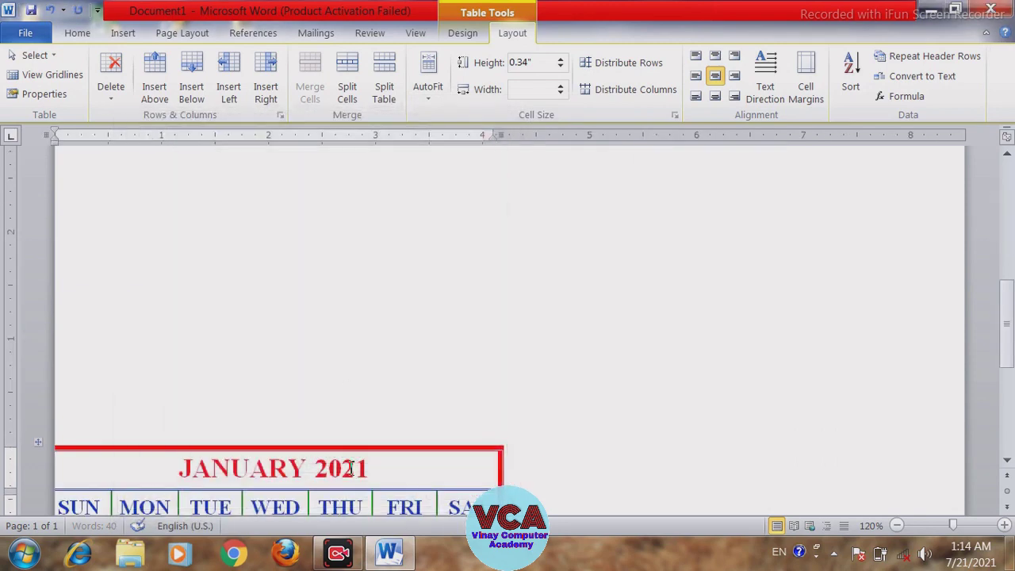
pyautogui.scroll(-1, 1006, 337)
pyautogui.scroll(-5, 1006, 338)
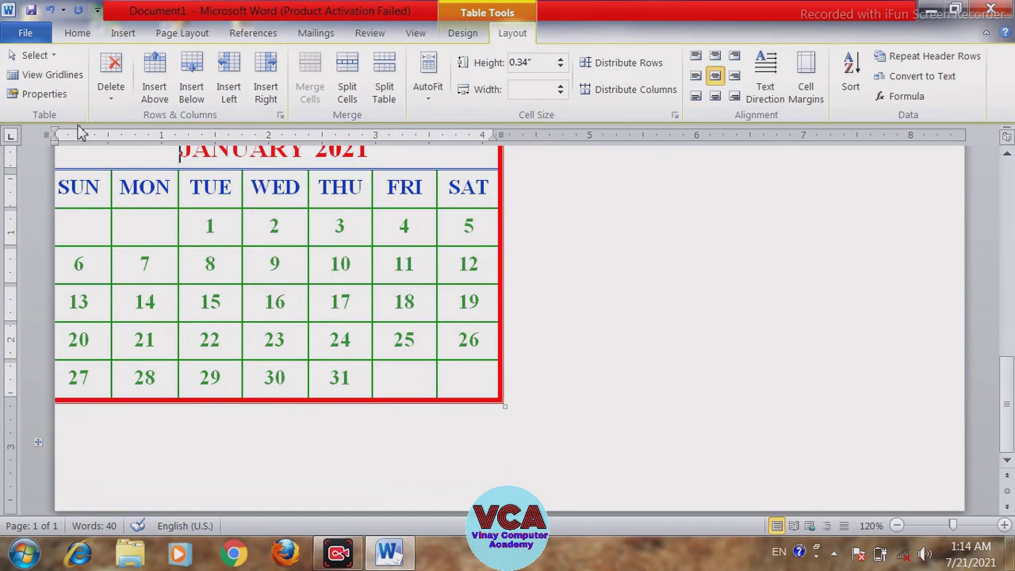
pyautogui.click(28, 94)
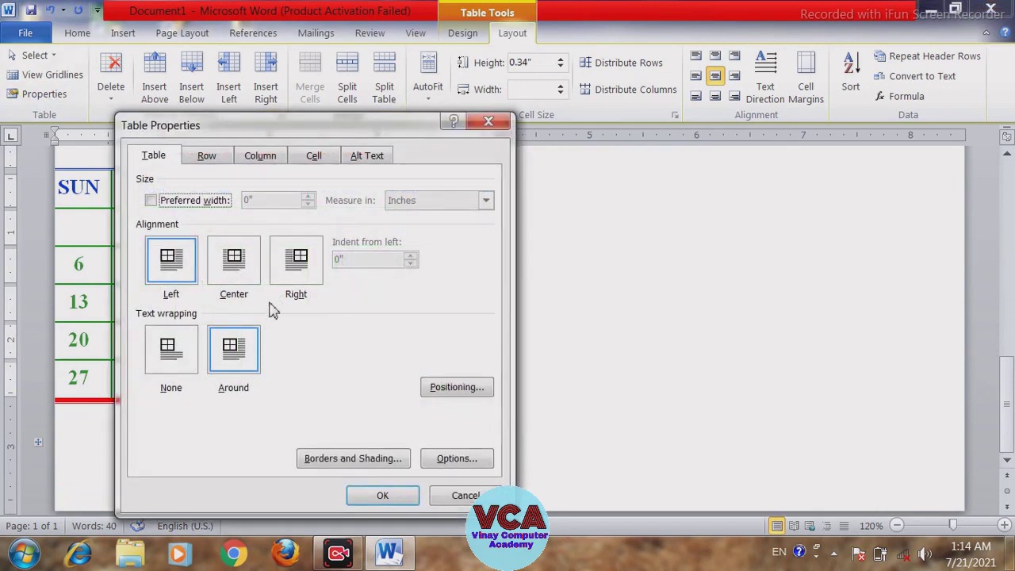
pyautogui.click(207, 157)
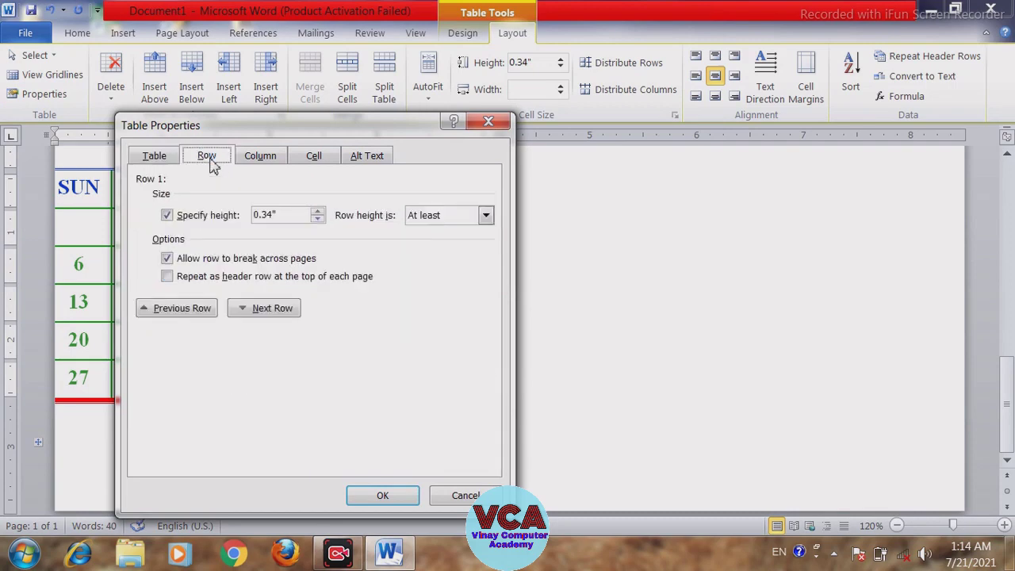
pyautogui.click(262, 164)
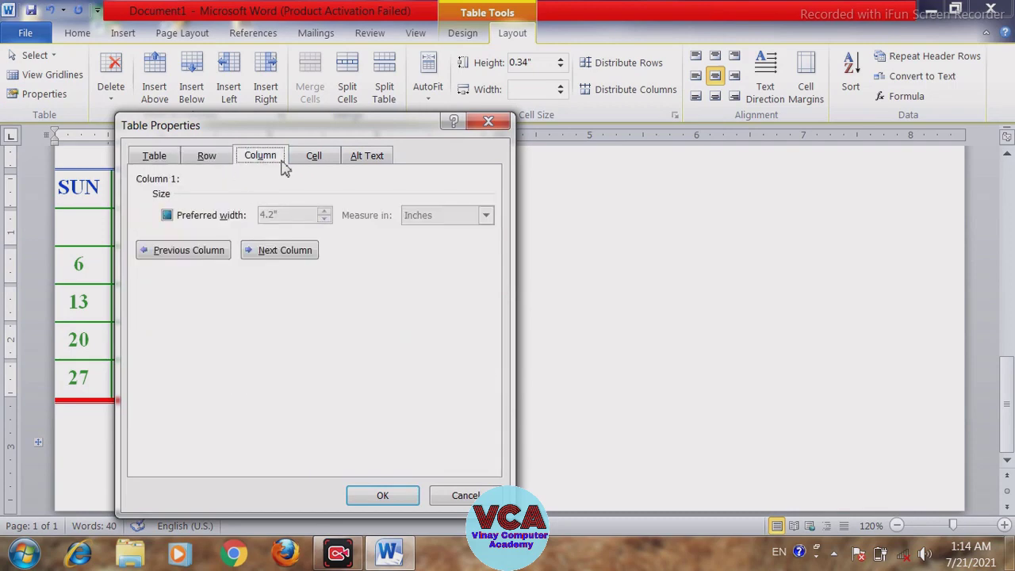
pyautogui.click(311, 165)
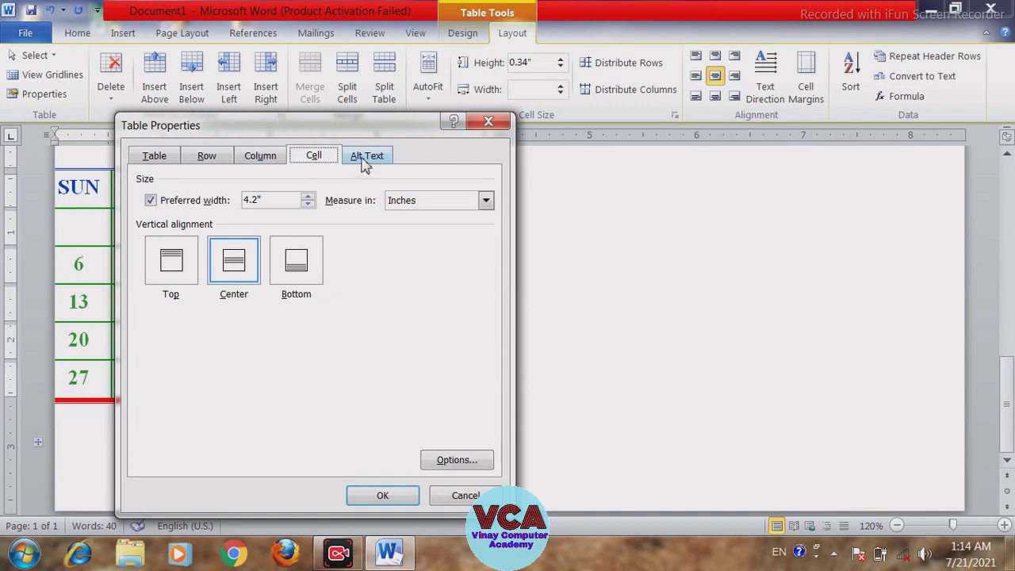
pyautogui.click(206, 157)
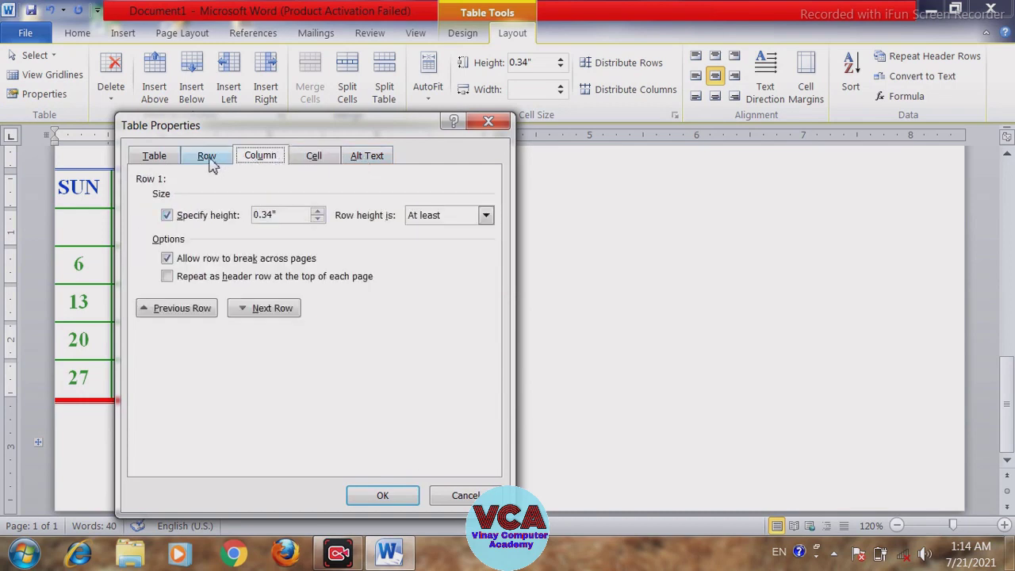
pyautogui.click(163, 157)
# Set the table alignment to Center, apply it, and deselect the table
pyautogui.click(234, 286)
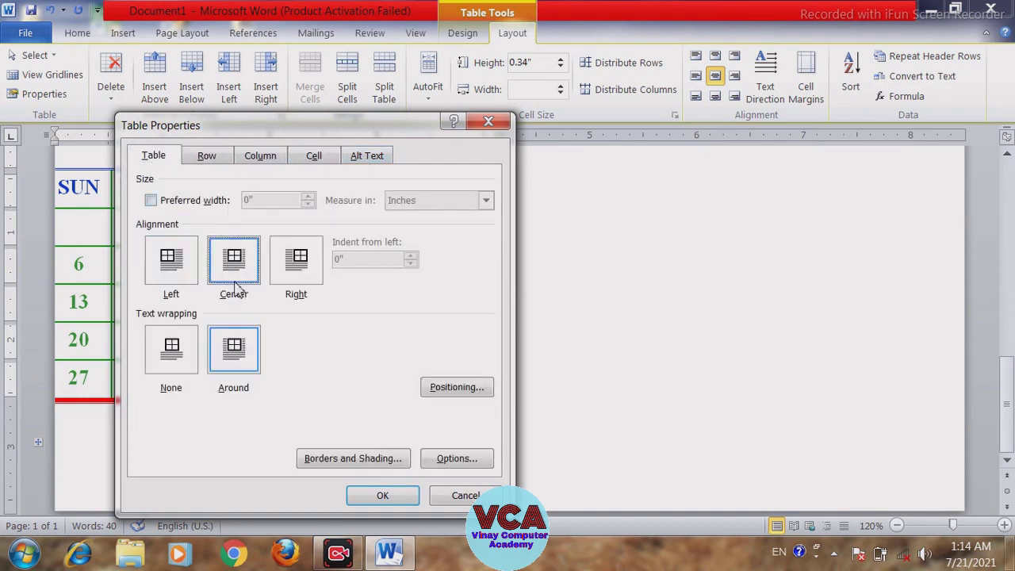
pyautogui.click(396, 495)
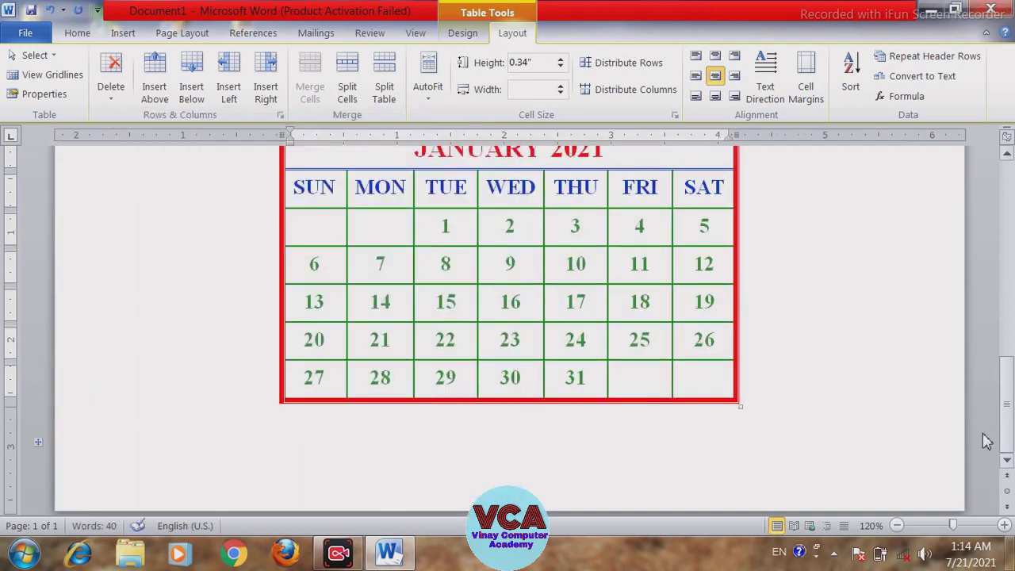
pyautogui.moveTo(1006, 401); pyautogui.dragTo(1008, 384)
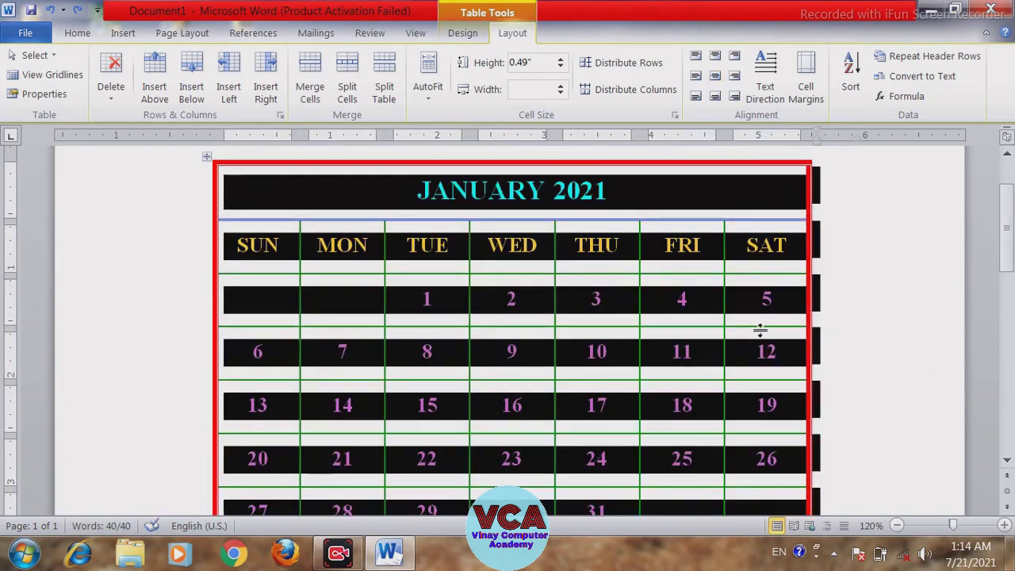
pyautogui.click(611, 352)
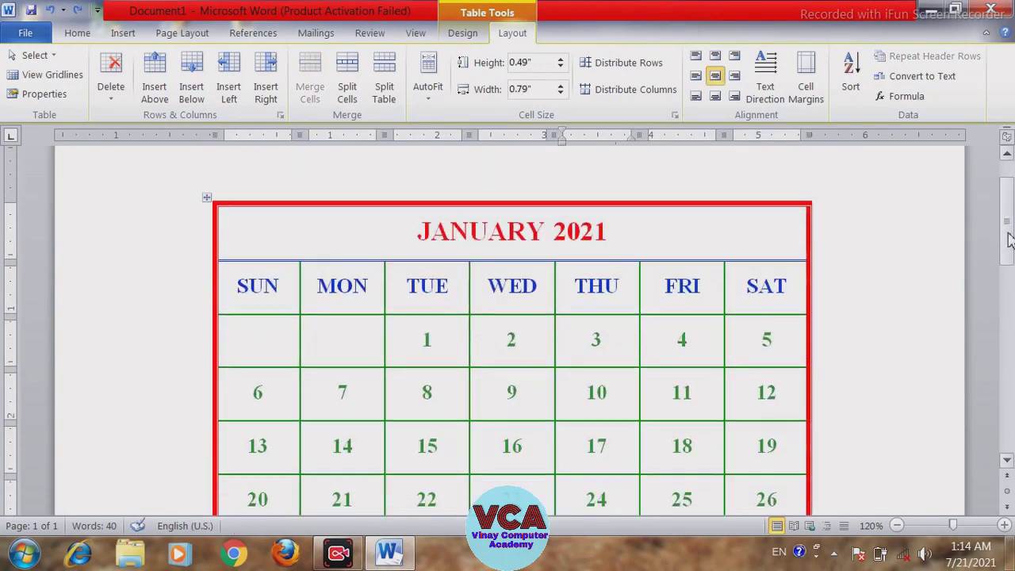
# Apply AutoFit Contents to shrink the calendar's columns to their contents
pyautogui.moveTo(1007, 273); pyautogui.dragTo(1008, 216)
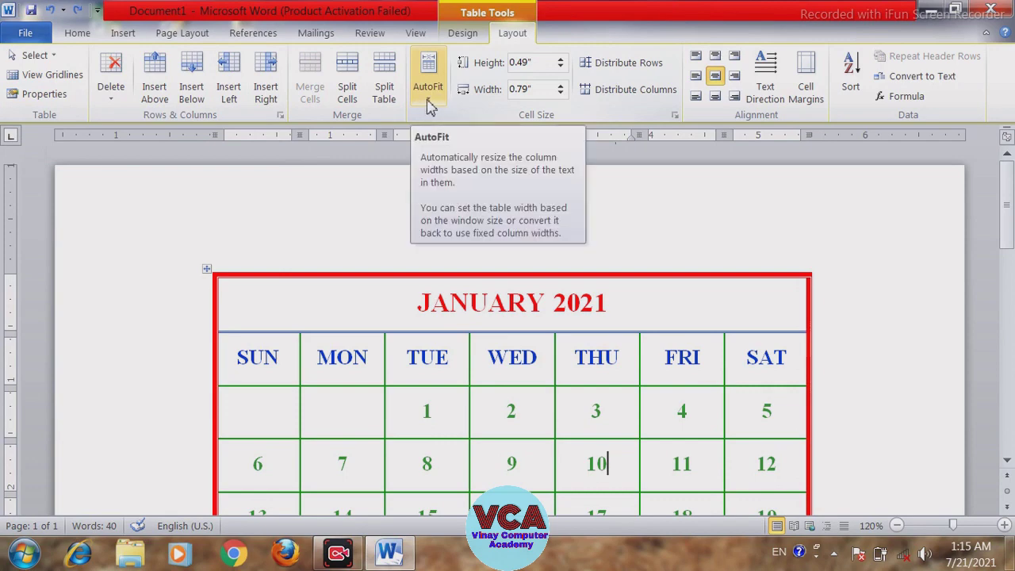
pyautogui.click(429, 106)
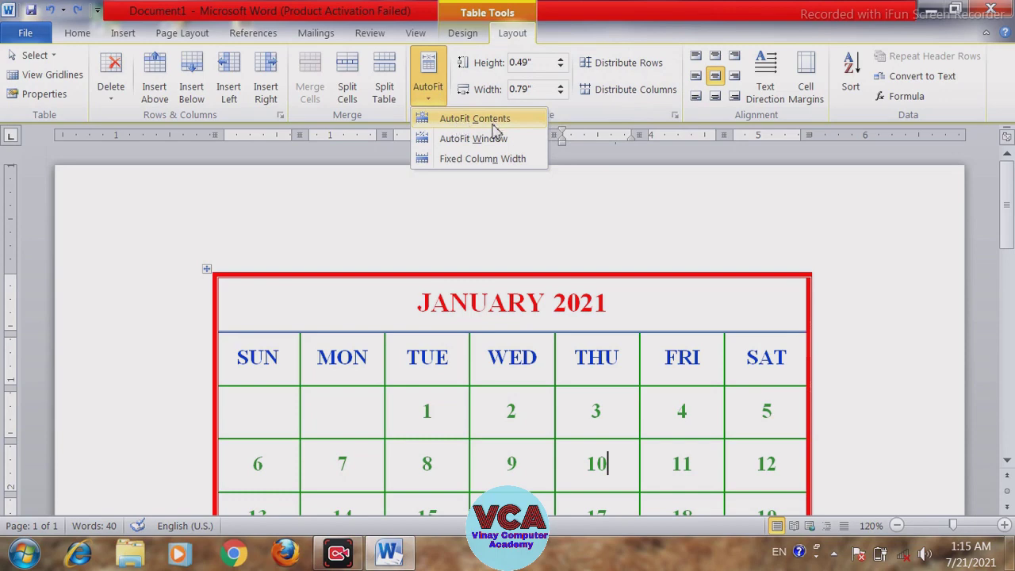
pyautogui.click(480, 393)
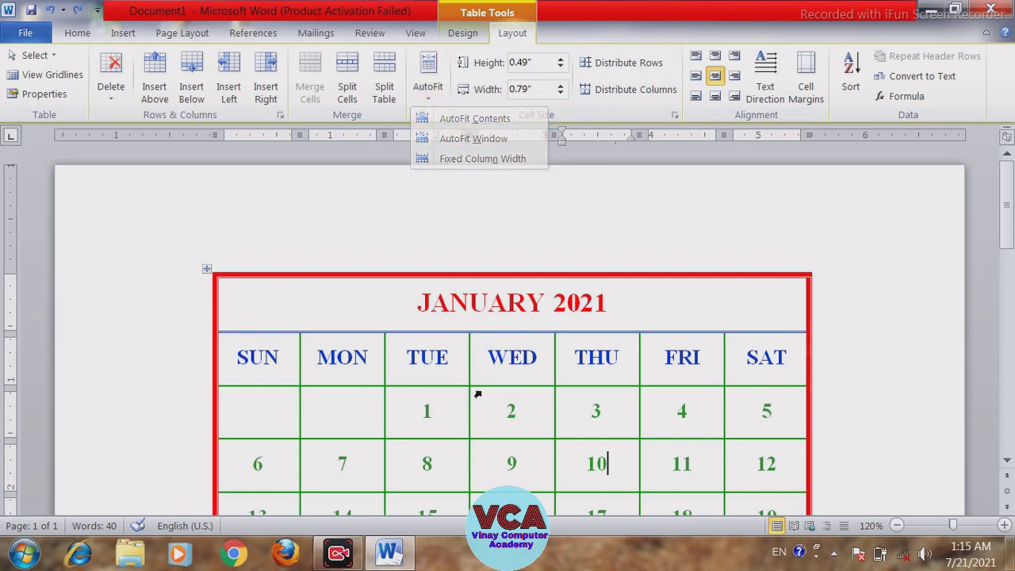
pyautogui.scroll(-3, 1012, 262)
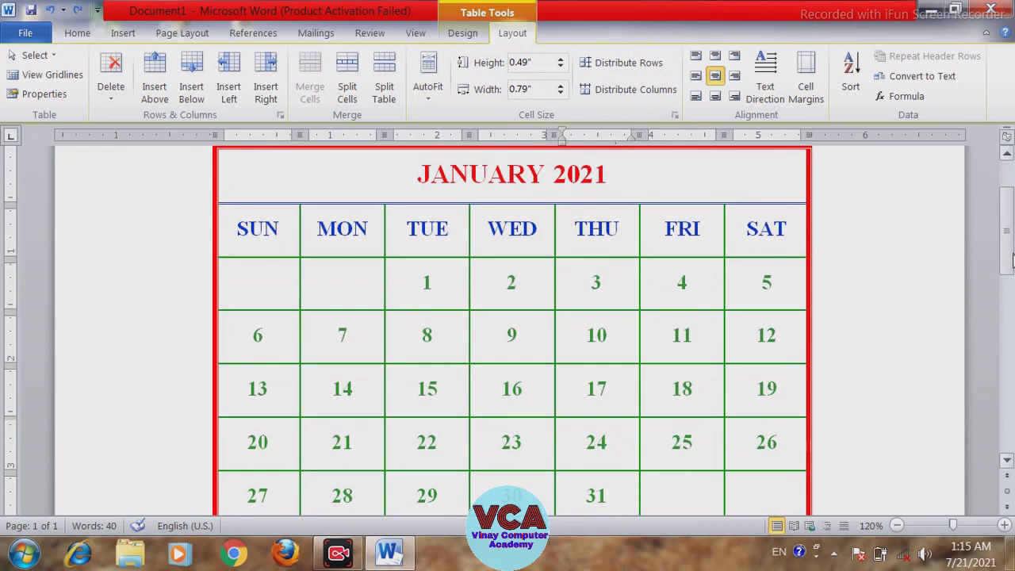
pyautogui.click(428, 89)
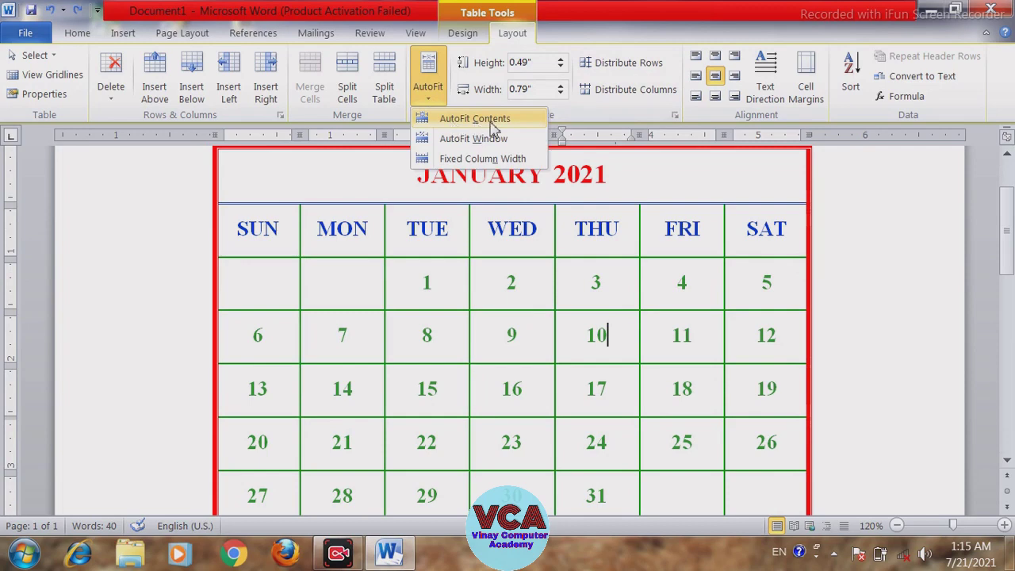
pyautogui.click(481, 288)
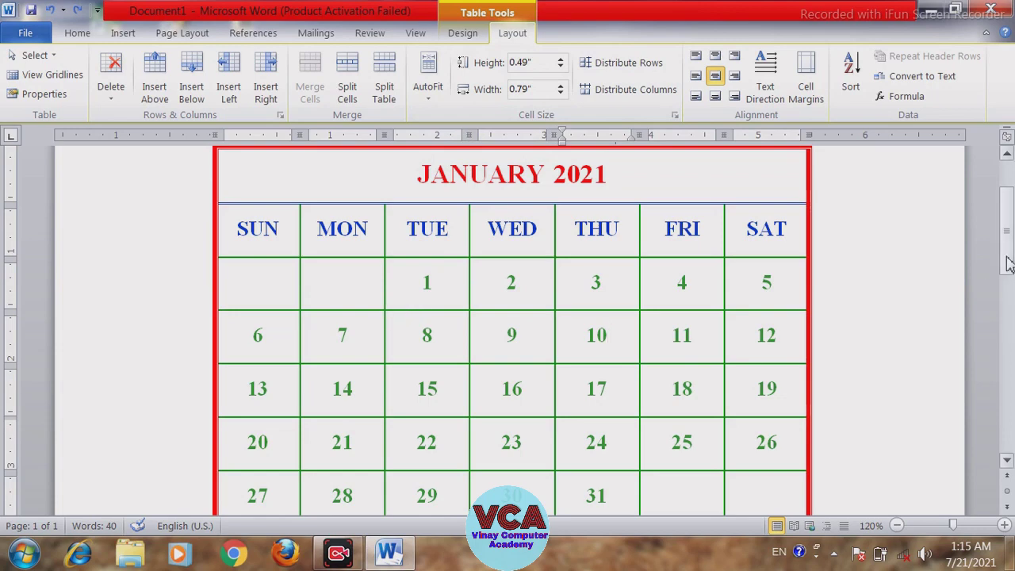
pyautogui.scroll(-3, 1008, 288)
pyautogui.scroll(3, 1007, 288)
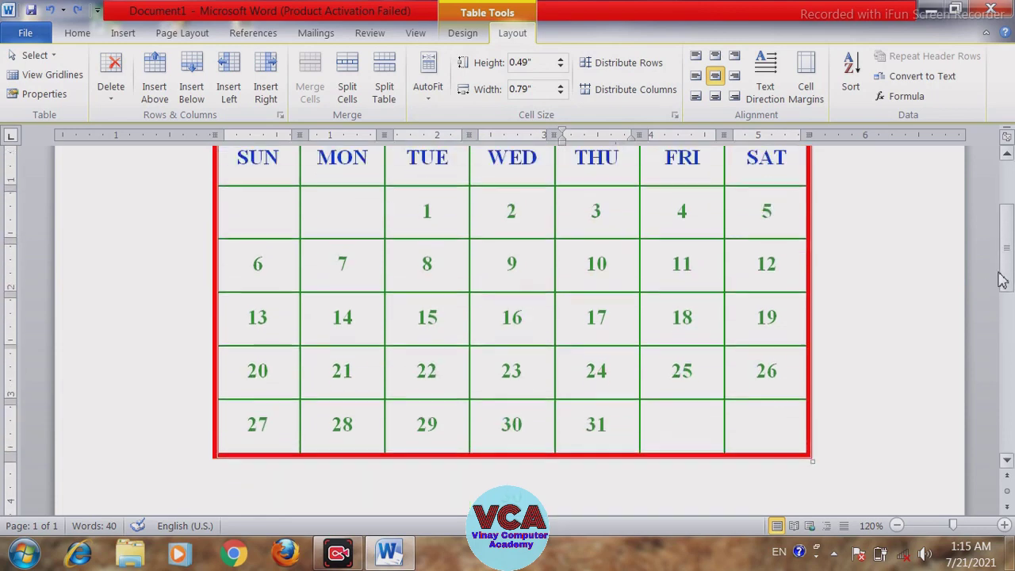
pyautogui.click(420, 97)
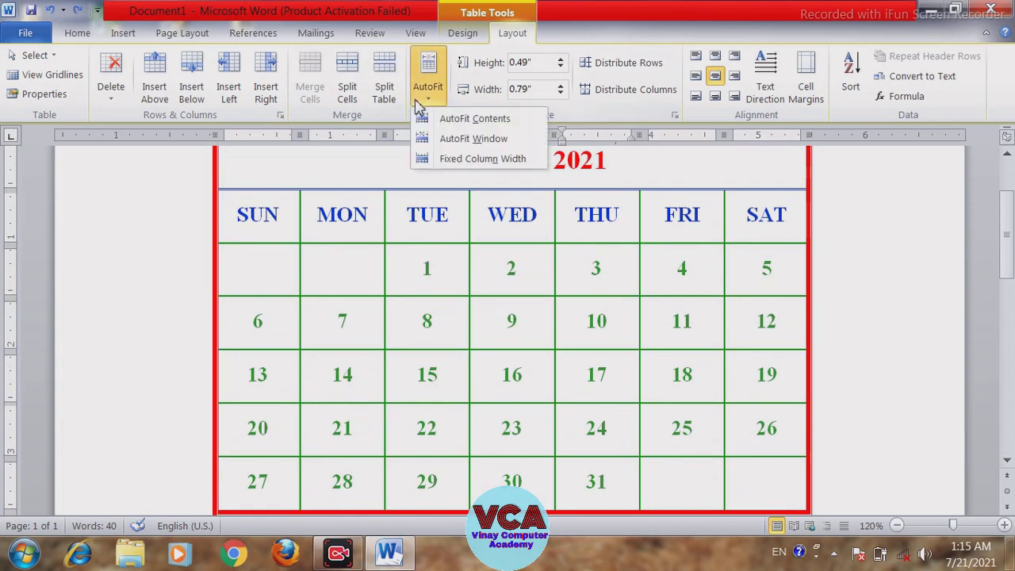
pyautogui.click(468, 124)
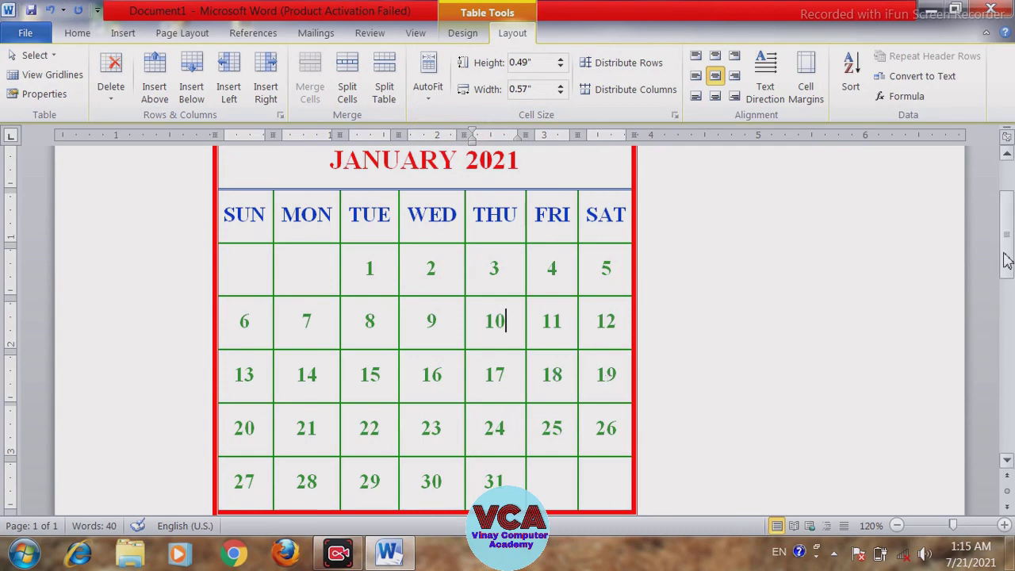
# Apply AutoFit Window so the table spans the page width with 0.95" columns
pyautogui.scroll(1, 1006, 248)
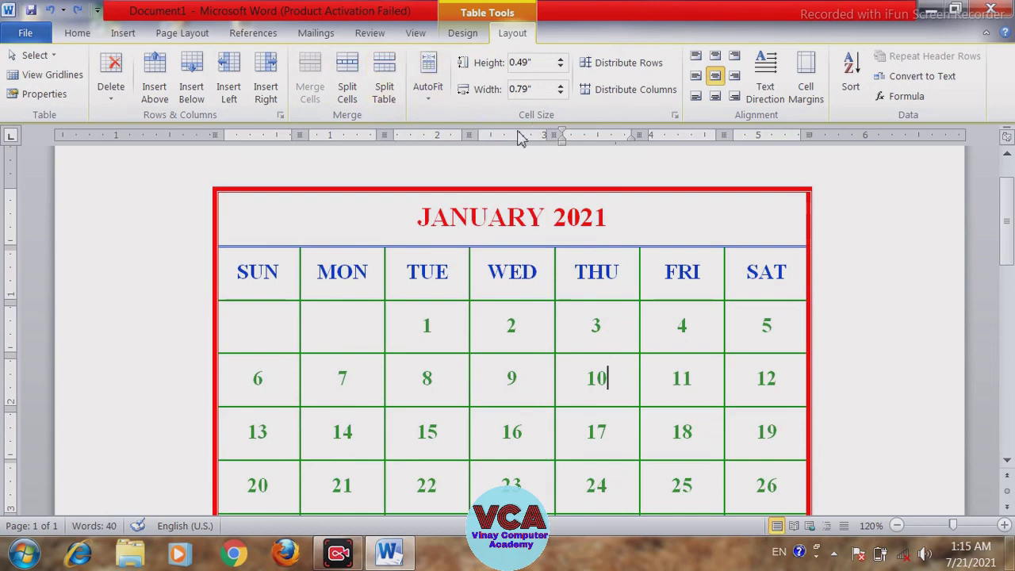
pyautogui.click(428, 99)
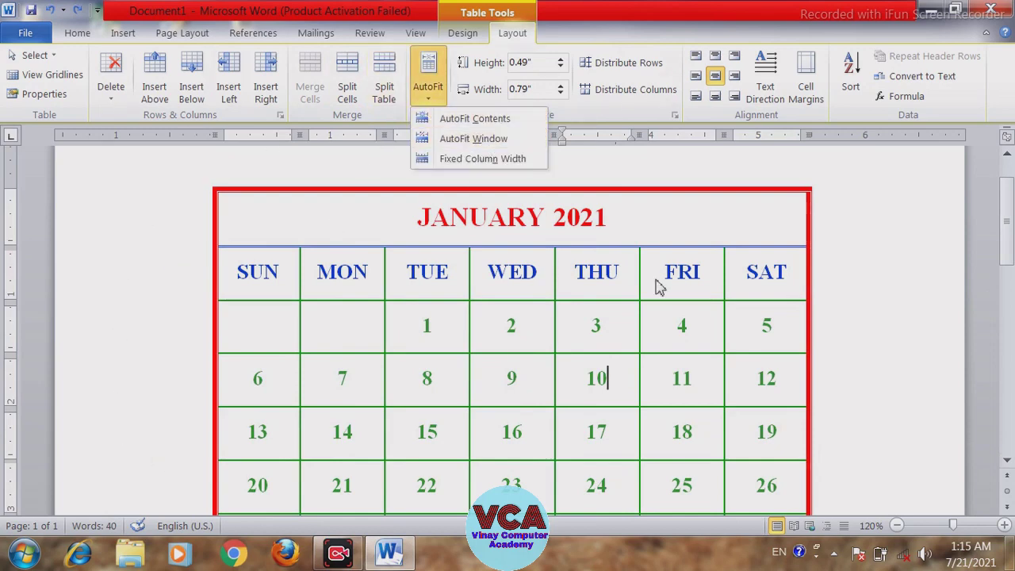
pyautogui.click(478, 139)
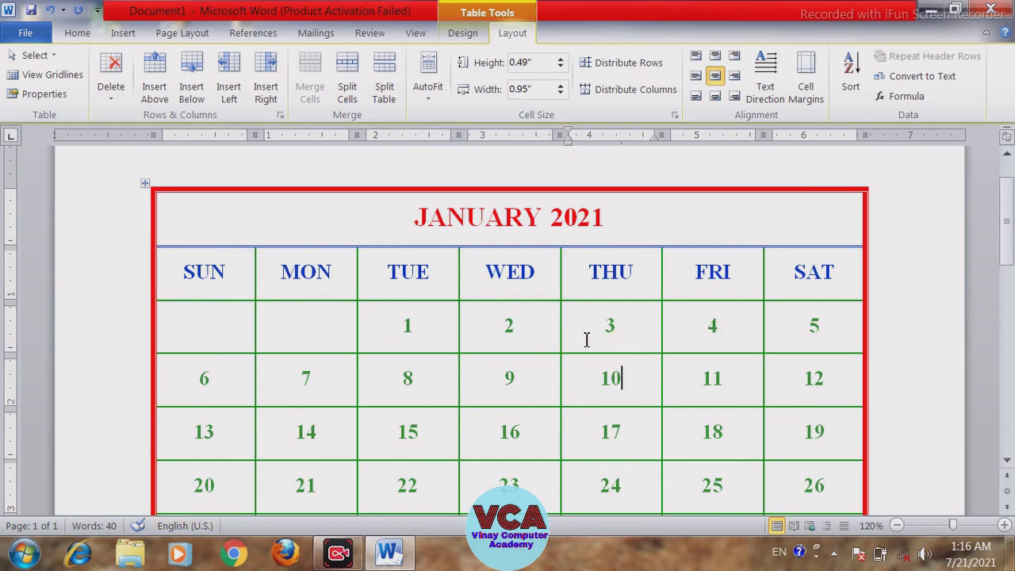
# Undo AutoFit Window so the calendar table returns to its narrower width
pyautogui.hotkey('ctrl', 'z')
pyautogui.click(428, 94)
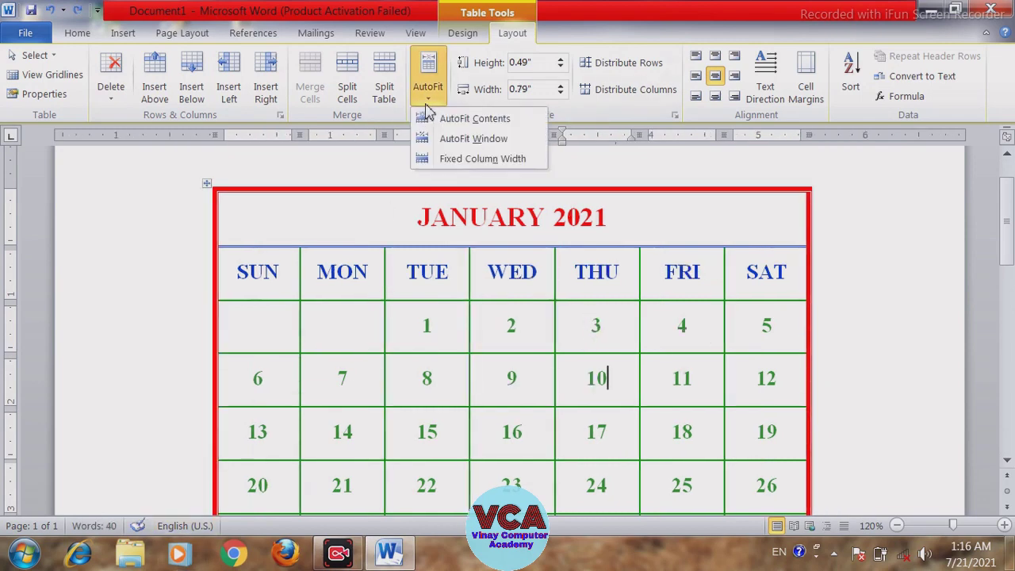
pyautogui.click(498, 161)
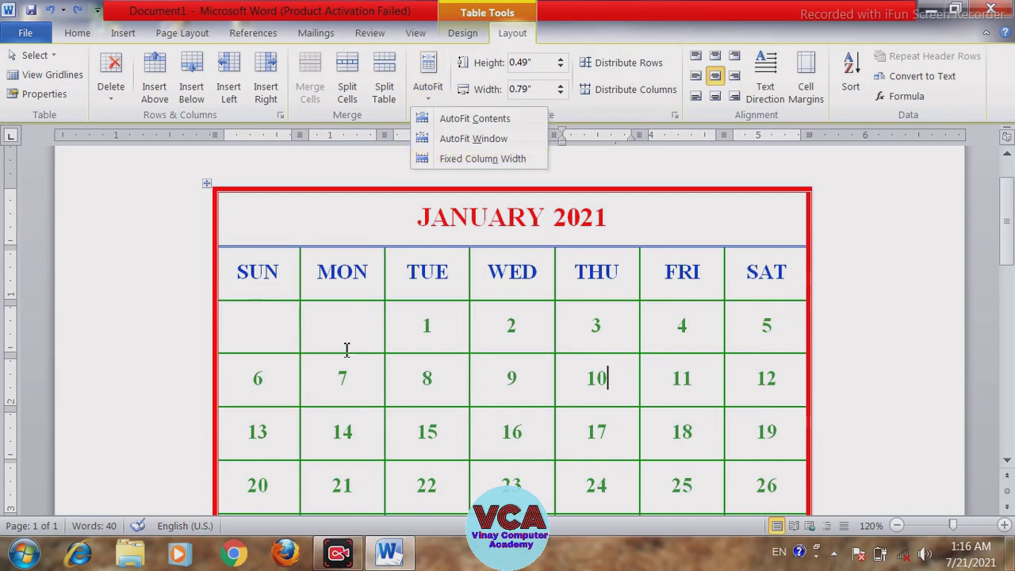
# Type long test text 'FSFSLFSFSLF FJLSDFSFSSDFSDJFSDL' in the empty SUN cell to watch columns widen, then delete it
pyautogui.click(283, 341)
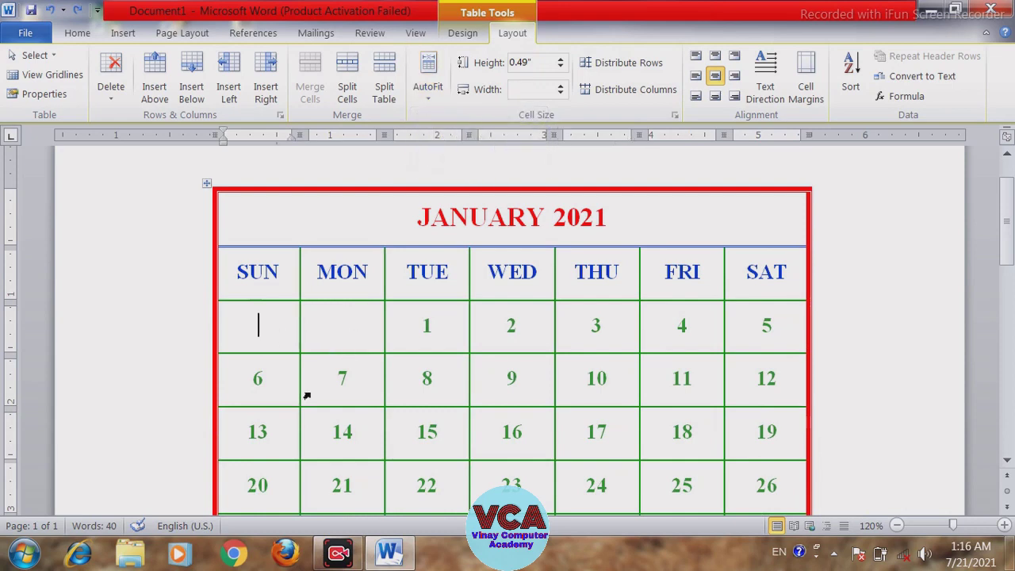
pyautogui.write('FSFSLFSFSLF FJLSDF')
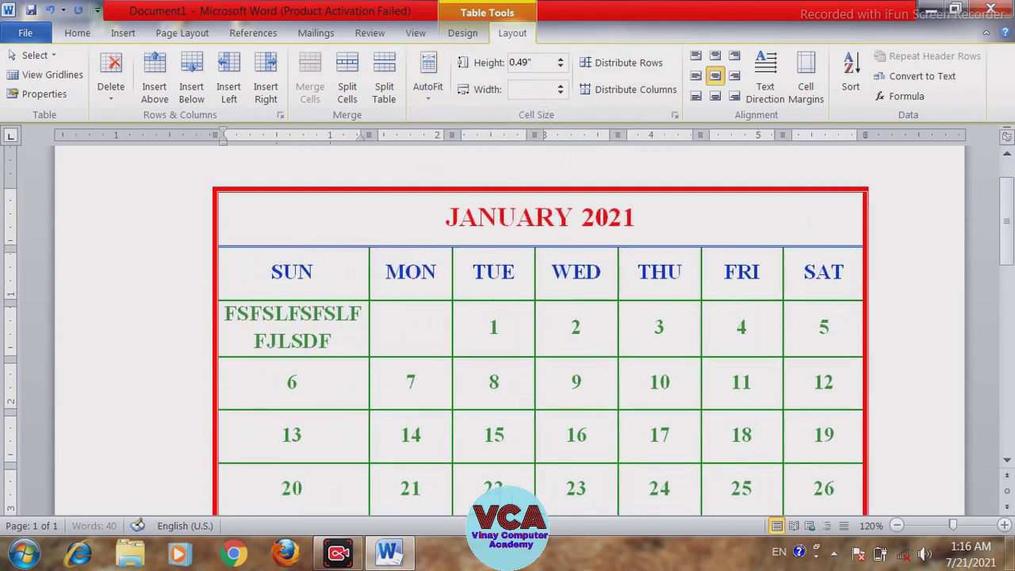
pyautogui.write('SFSSDFSDJFSDL')
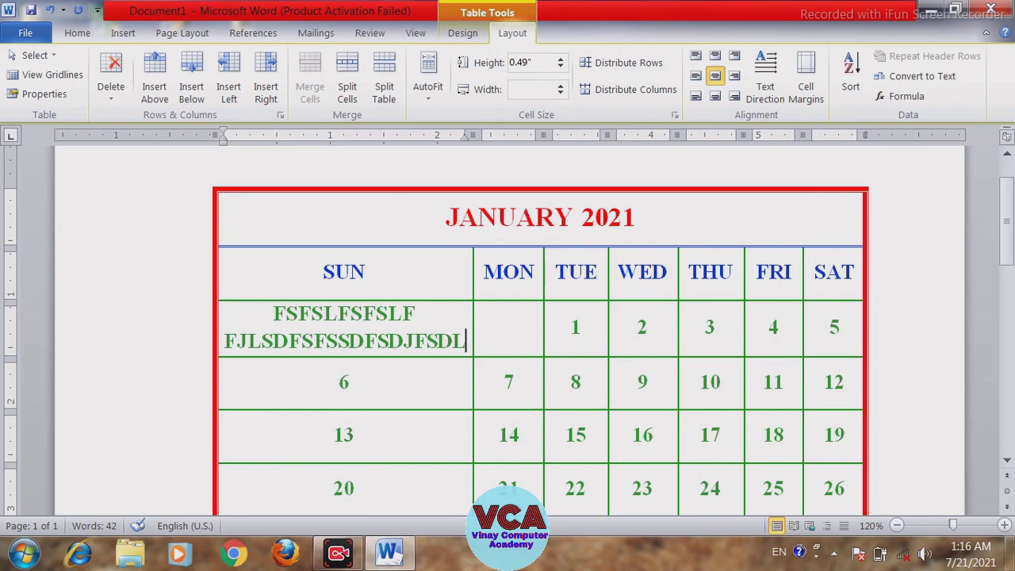
pyautogui.press('BackSpace')
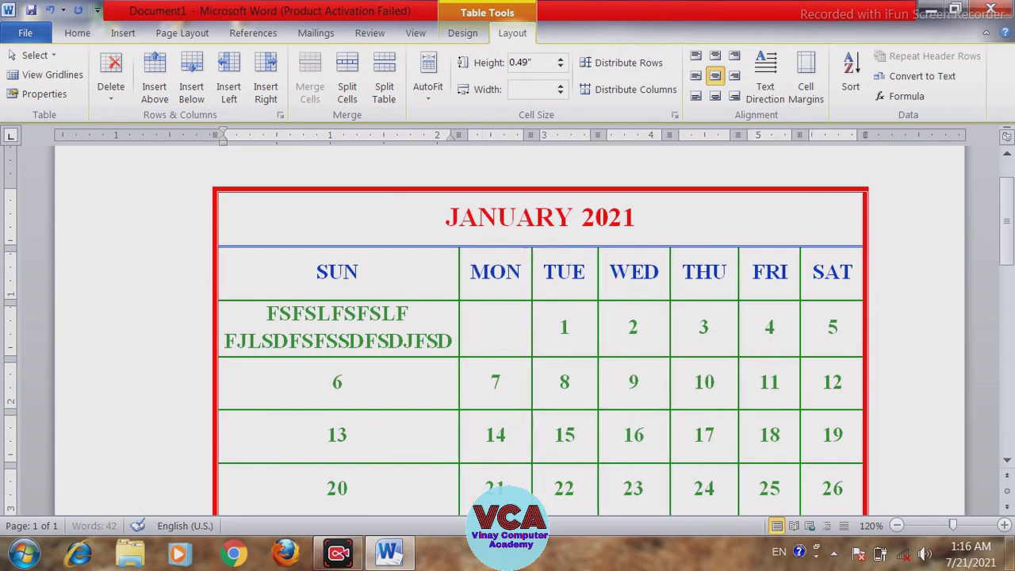
pyautogui.press('BackSpace')
pyautogui.press('BackSpace')
pyautogui.press('BackSpace')
pyautogui.press('BackSpace')
pyautogui.press('BackSpace')
pyautogui.press('BackSpace')
pyautogui.press('BackSpace')
pyautogui.press('BackSpace')
pyautogui.press('BackSpace')
pyautogui.press('BackSpace')
pyautogui.press('BackSpace')
pyautogui.press('BackSpace')
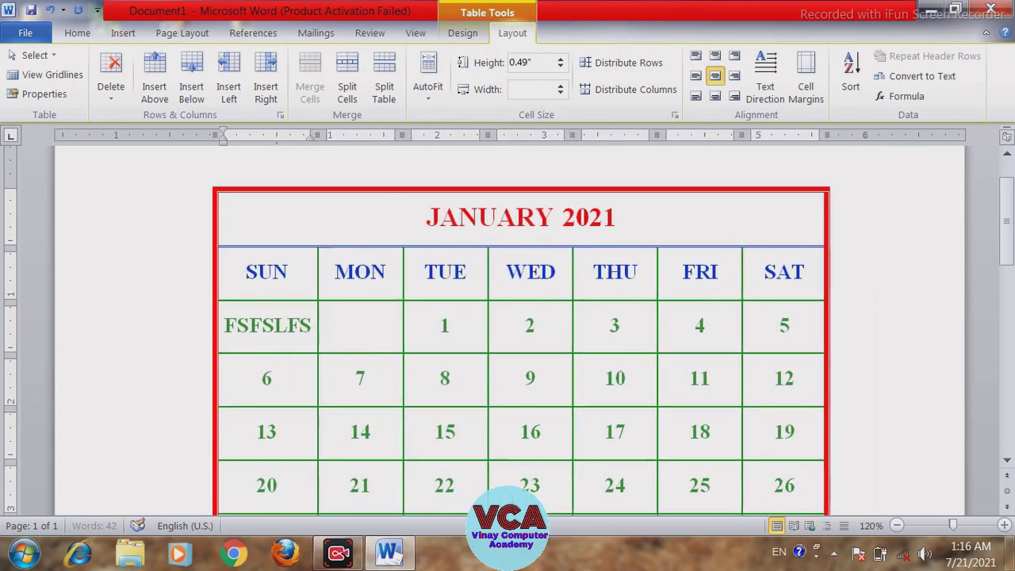
pyautogui.press('BackSpace')
pyautogui.press('BackSpace')
pyautogui.press('BackSpace')
pyautogui.press('BackSpace')
pyautogui.press('BackSpace')
pyautogui.press('BackSpace')
pyautogui.press('BackSpace')
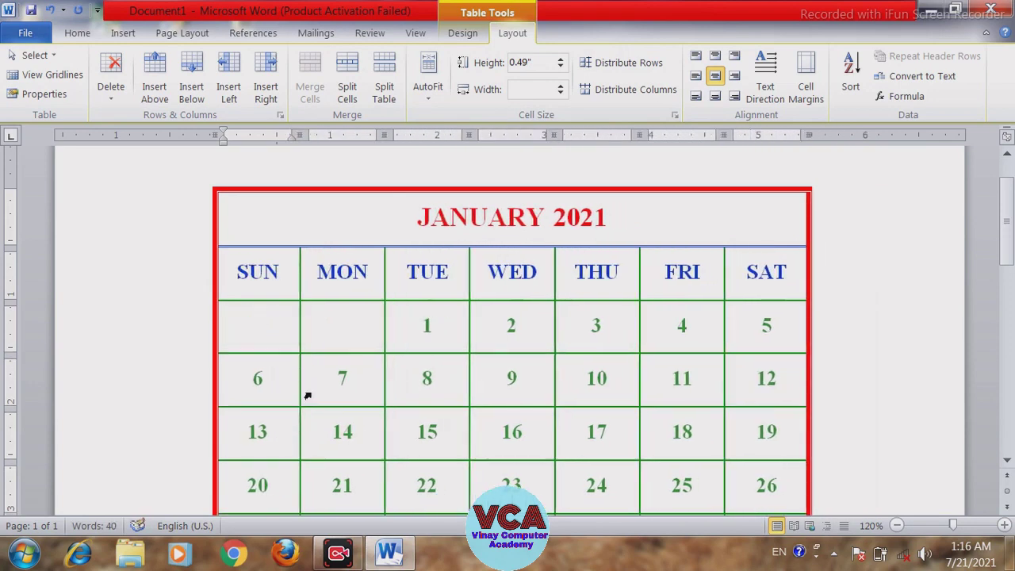
# Apply AutoFit Fixed Column Width, then type long text in the first cell to see it wrap
pyautogui.click(430, 94)
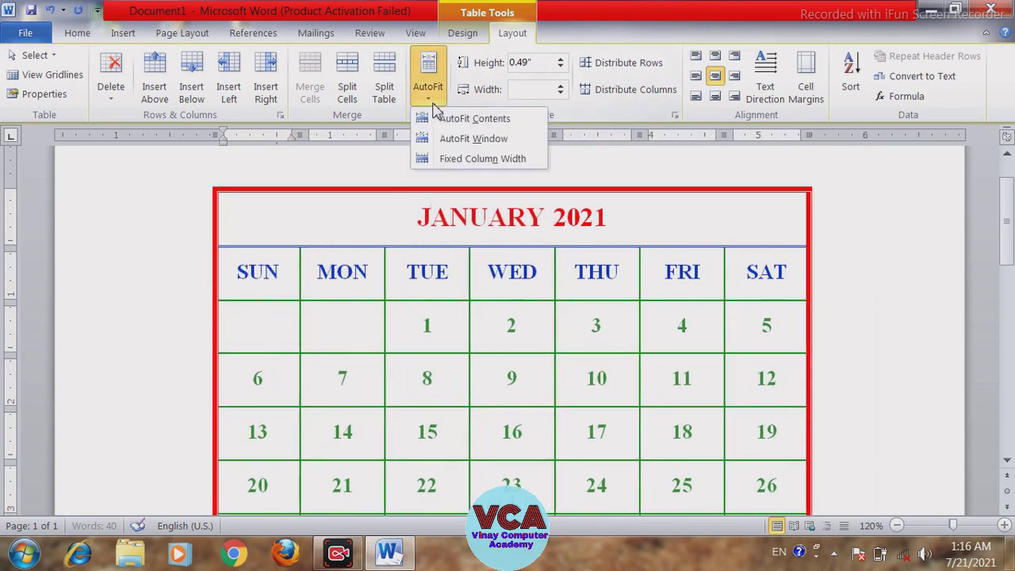
pyautogui.click(493, 160)
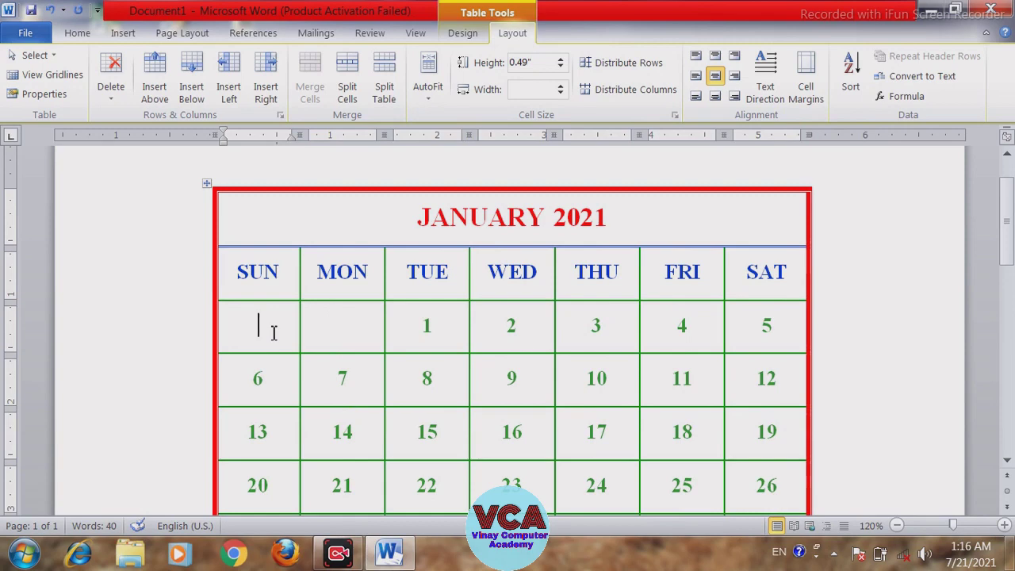
pyautogui.write('FJDFJSLLFSFSLFSFJSFSF')
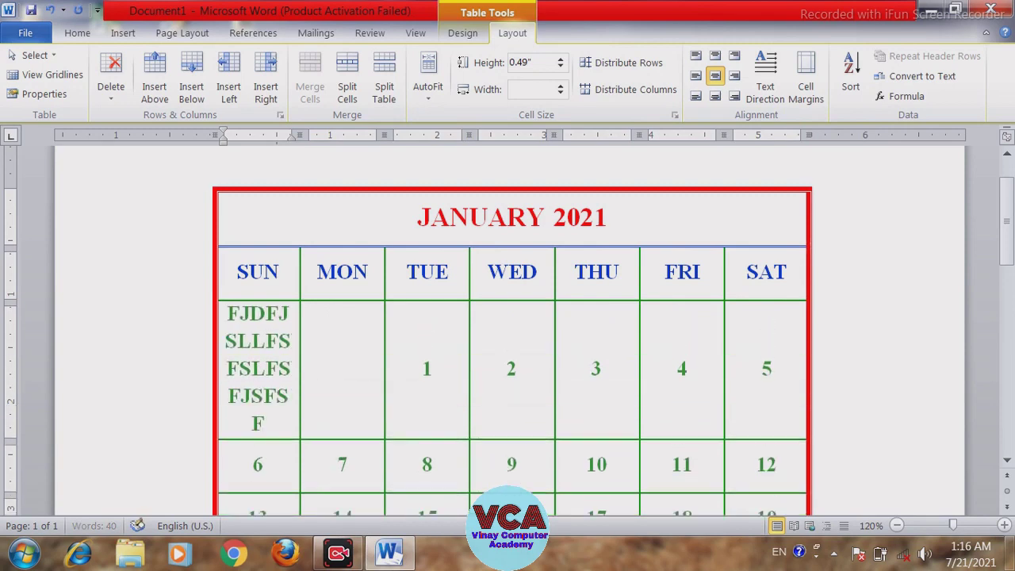
pyautogui.write('SJFSLDFJSL')
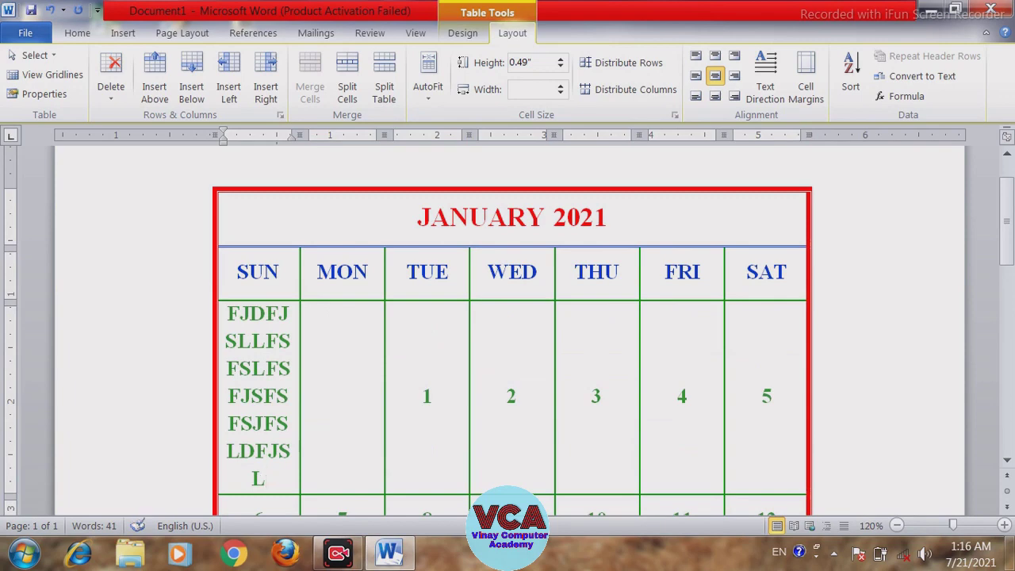
# Delete the test text so the first-week Sunday cell is empty again
pyautogui.press('BackSpace')
pyautogui.press('BackSpace')
pyautogui.press('BackSpace')
pyautogui.press('BackSpace')
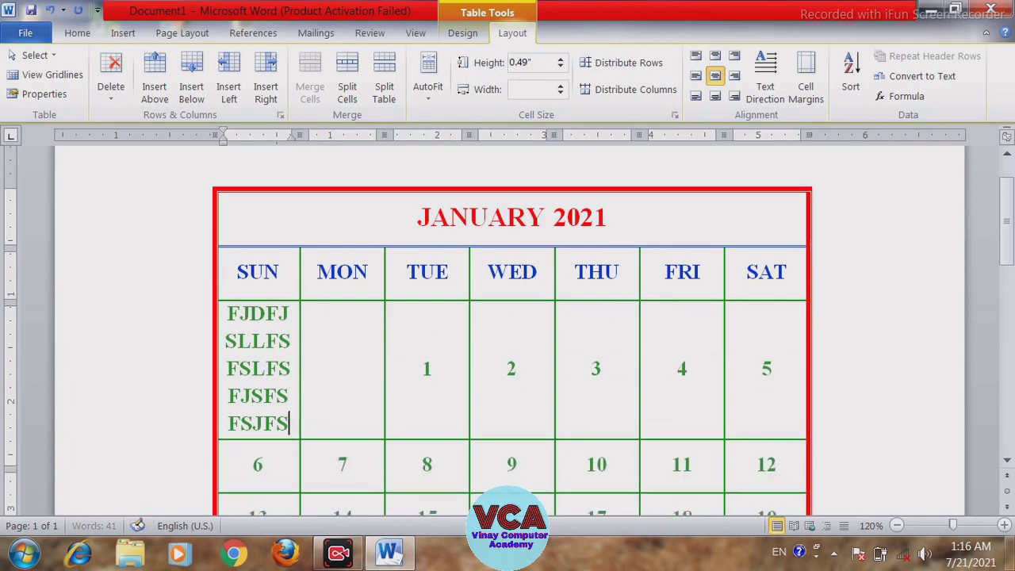
pyautogui.press('BackSpace')
pyautogui.press('BackSpace')
pyautogui.press('BackSpace')
pyautogui.press('BackSpace')
pyautogui.press('BackSpace')
pyautogui.press('BackSpace')
pyautogui.press('BackSpace')
pyautogui.press('BackSpace')
pyautogui.press('BackSpace')
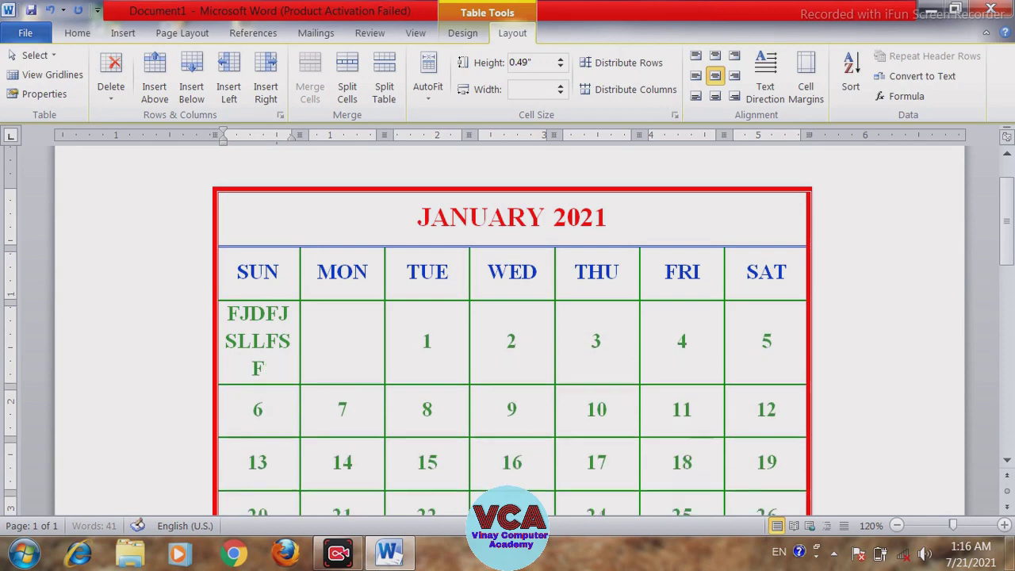
pyautogui.press('BackSpace')
pyautogui.press('BackSpace')
pyautogui.press('BackSpace')
pyautogui.press('BackSpace')
pyautogui.press('BackSpace')
pyautogui.press('BackSpace')
pyautogui.press('BackSpace')
pyautogui.press('BackSpace')
pyautogui.press('BackSpace')
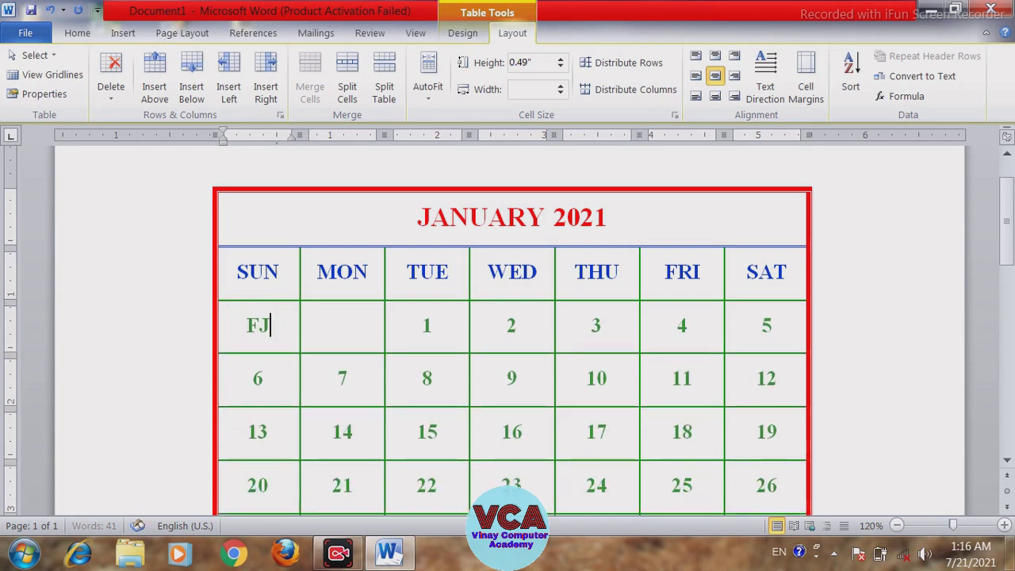
pyautogui.press('BackSpace')
pyautogui.press('BackSpace')
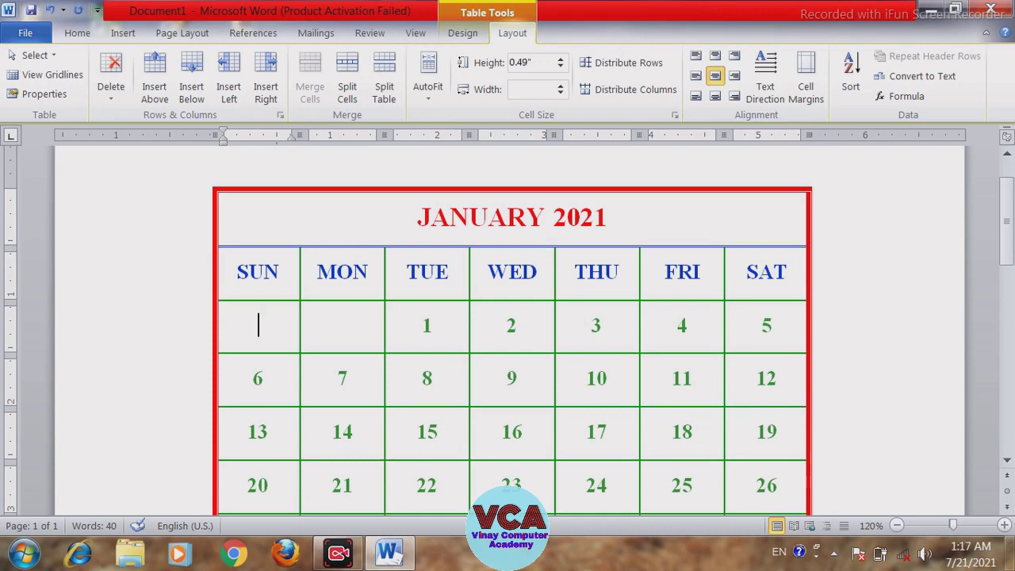
pyautogui.moveTo(1008, 242)
pyautogui.mouseDown()
pyautogui.moveTo(1010, 298)
pyautogui.moveTo(1003, 253)
pyautogui.mouseUp()
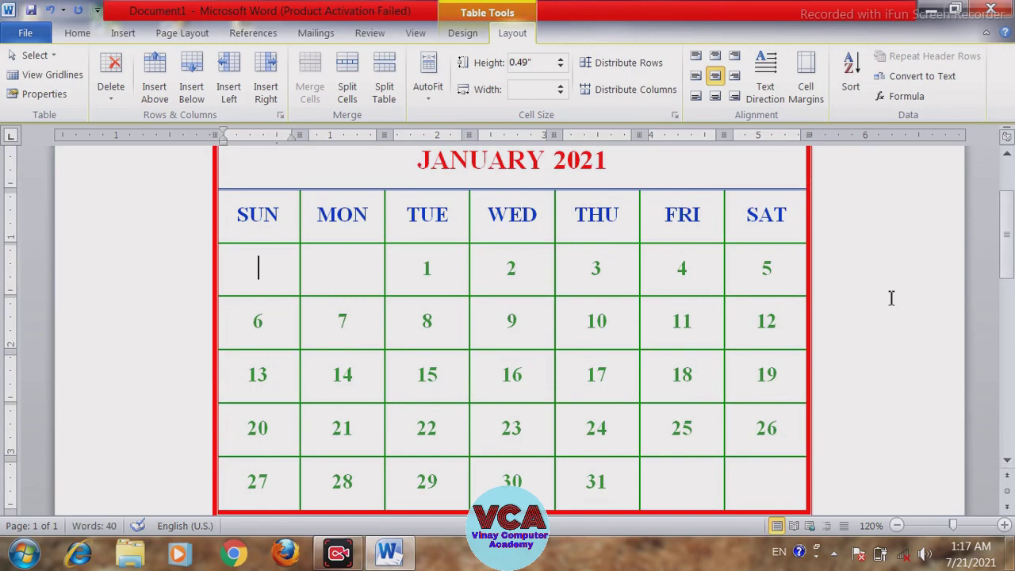